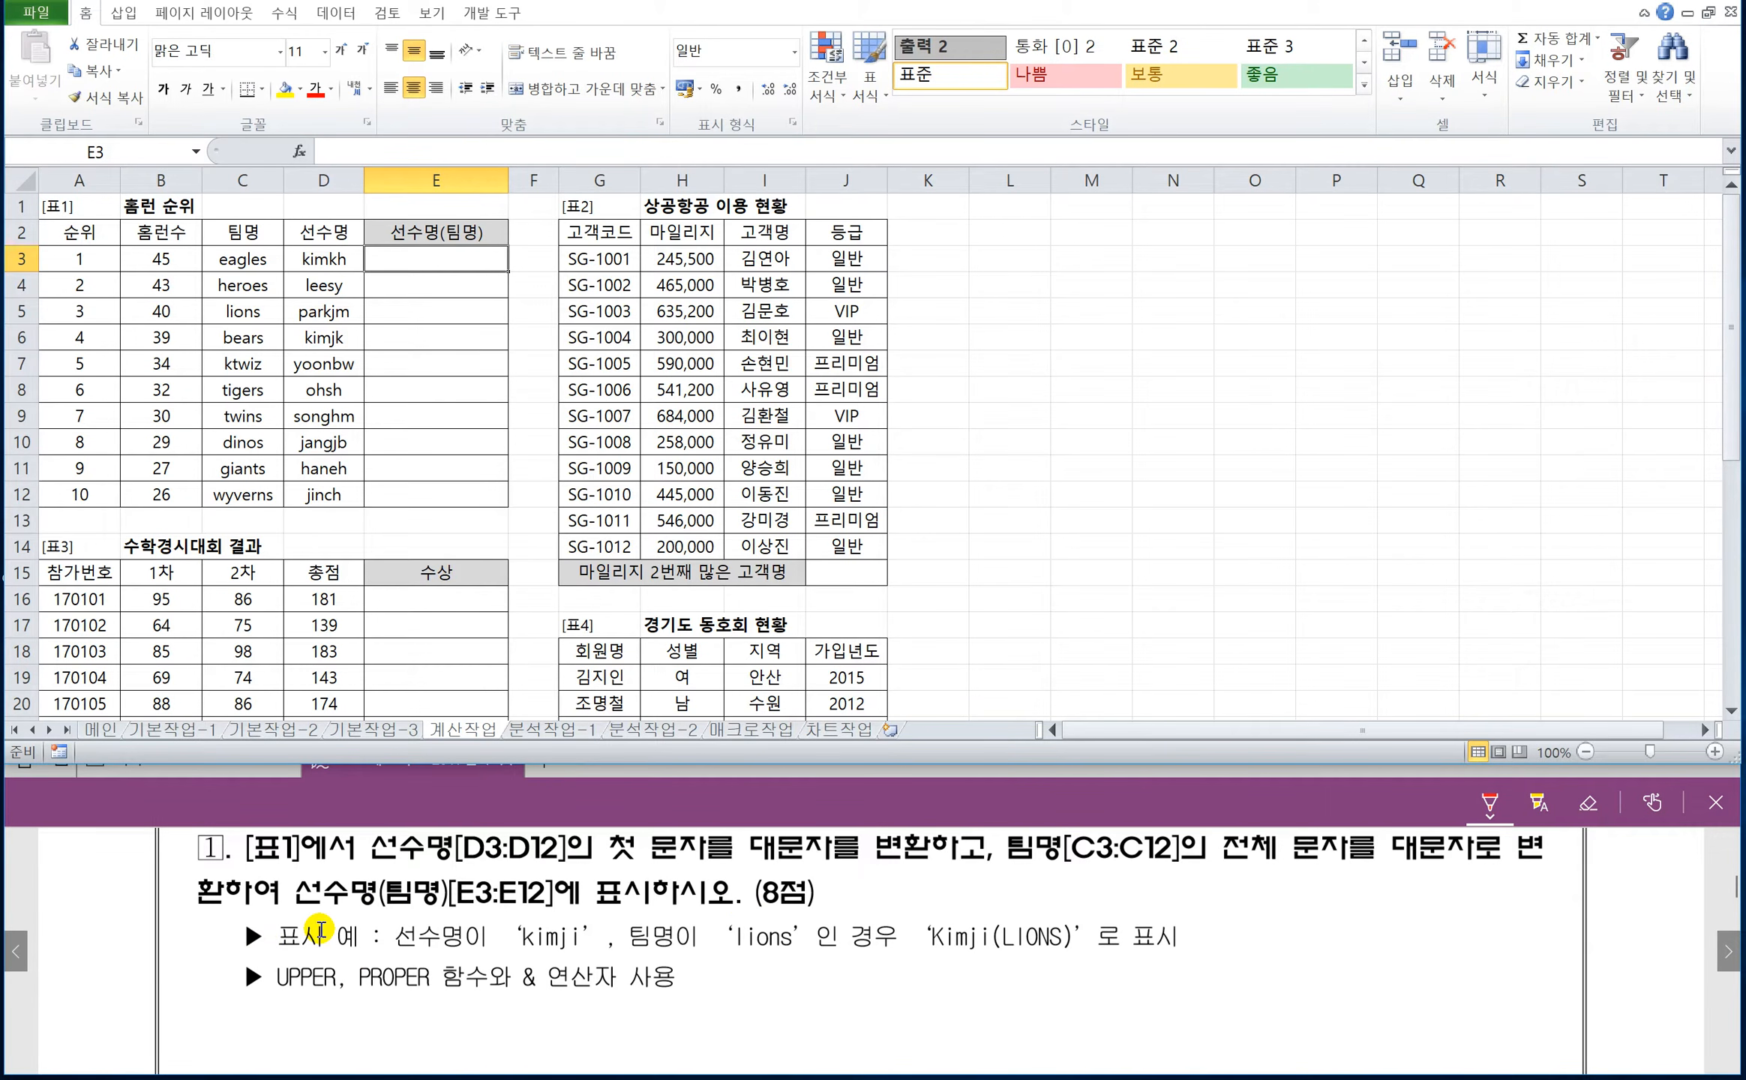
Box the example 'Kimji(LIONS)' in red ink and handwrite =upper(영어)→대문자 beside question 1.
{"action": "left_click_drag", "start_coordinate": [916, 916], "coordinate": [914, 960]}
{"action": "mouse_move", "coordinate": [918, 916]}
{"action": "left_mouse_down"}
{"action": "mouse_move", "coordinate": [975, 903]}
{"action": "mouse_move", "coordinate": [1086, 950]}
{"action": "mouse_move", "coordinate": [933, 959]}
{"action": "left_mouse_up"}
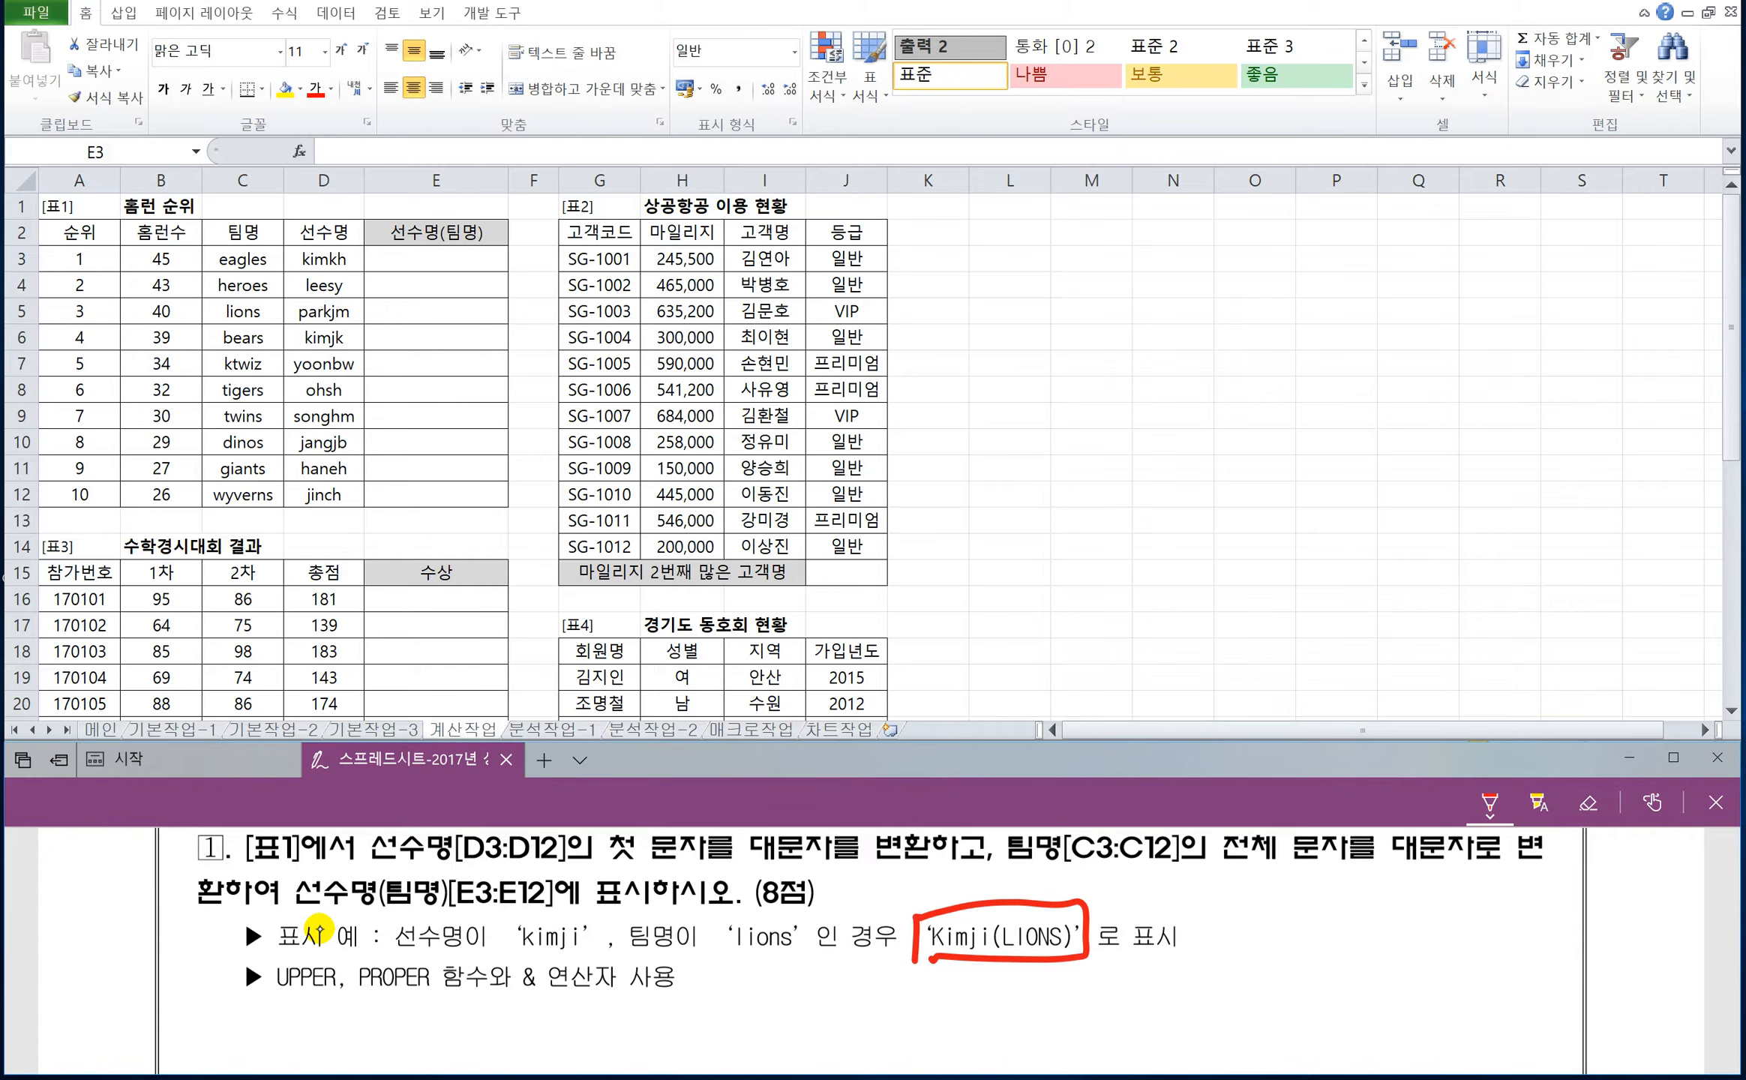
{"action": "left_click_drag", "start_coordinate": [1187, 895], "coordinate": [1218, 893]}
{"action": "mouse_move", "coordinate": [1223, 876]}
{"action": "left_mouse_down"}
{"action": "mouse_move", "coordinate": [1264, 876]}
{"action": "mouse_move", "coordinate": [1267, 935]}
{"action": "mouse_move", "coordinate": [1281, 876]}
{"action": "mouse_move", "coordinate": [1290, 931]}
{"action": "left_mouse_up"}
{"action": "mouse_move", "coordinate": [1291, 885]}
{"action": "left_mouse_down"}
{"action": "mouse_move", "coordinate": [1333, 904]}
{"action": "mouse_move", "coordinate": [1357, 881]}
{"action": "mouse_move", "coordinate": [1374, 904]}
{"action": "left_mouse_up"}
{"action": "mouse_move", "coordinate": [1402, 873]}
{"action": "left_mouse_down"}
{"action": "mouse_move", "coordinate": [1392, 904]}
{"action": "mouse_move", "coordinate": [1421, 888]}
{"action": "mouse_move", "coordinate": [1404, 914]}
{"action": "mouse_move", "coordinate": [1475, 911]}
{"action": "mouse_move", "coordinate": [1523, 885]}
{"action": "mouse_move", "coordinate": [1513, 904]}
{"action": "mouse_move", "coordinate": [1612, 899]}
{"action": "left_mouse_up"}
{"action": "left_click_drag", "start_coordinate": [1609, 885], "coordinate": [1631, 909]}
{"action": "left_click_drag", "start_coordinate": [1637, 889], "coordinate": [1663, 888]}
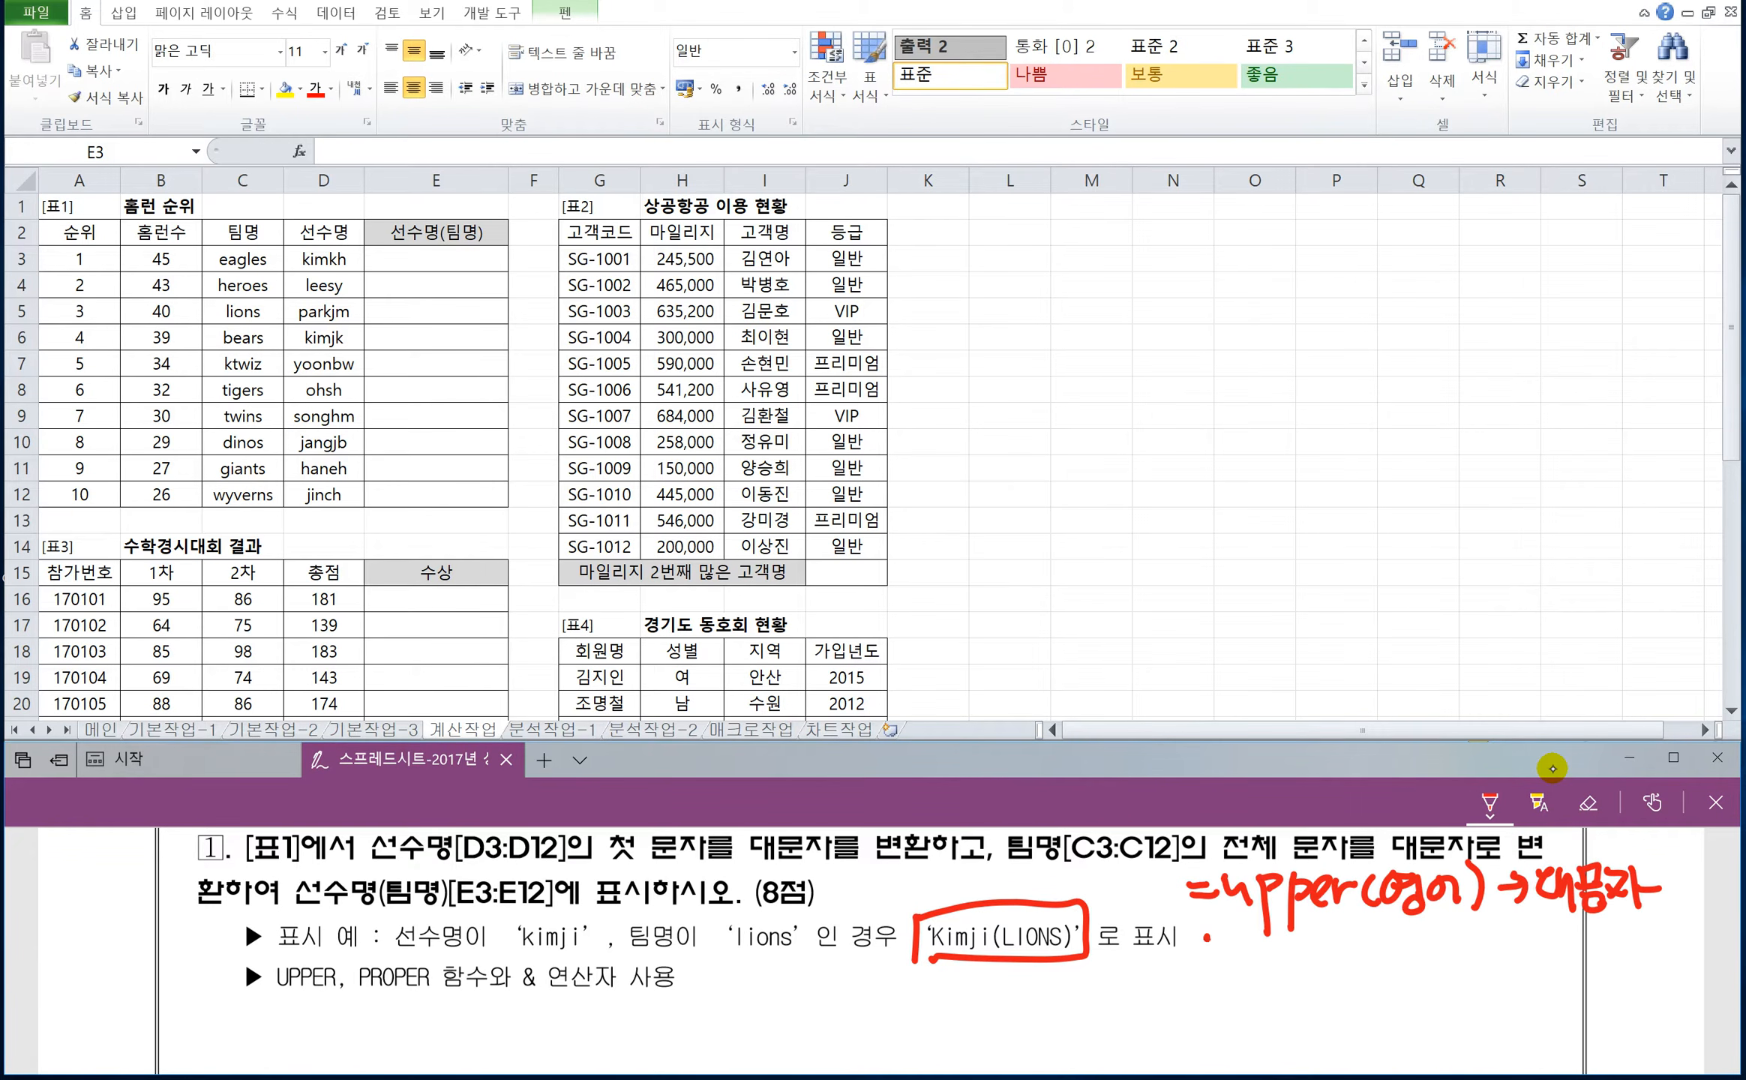
Handwrite =lower(영어)→소문자 in red ink under the upper note beside question 1.
{"action": "left_click_drag", "start_coordinate": [1206, 937], "coordinate": [1230, 942]}
{"action": "mouse_move", "coordinate": [1208, 949]}
{"action": "left_mouse_down"}
{"action": "mouse_move", "coordinate": [1262, 975]}
{"action": "mouse_move", "coordinate": [1313, 942]}
{"action": "mouse_move", "coordinate": [1343, 963]}
{"action": "mouse_move", "coordinate": [1388, 960]}
{"action": "left_mouse_up"}
{"action": "left_click_drag", "start_coordinate": [1402, 950], "coordinate": [1438, 966]}
{"action": "left_click_drag", "start_coordinate": [1428, 934], "coordinate": [1449, 975]}
{"action": "left_click_drag", "start_coordinate": [1452, 932], "coordinate": [1480, 958]}
{"action": "mouse_move", "coordinate": [1485, 918]}
{"action": "left_mouse_down"}
{"action": "mouse_move", "coordinate": [1500, 958]}
{"action": "mouse_move", "coordinate": [1533, 940]}
{"action": "left_mouse_up"}
{"action": "mouse_move", "coordinate": [1520, 924]}
{"action": "left_mouse_down"}
{"action": "mouse_move", "coordinate": [1521, 958]}
{"action": "mouse_move", "coordinate": [1546, 949]}
{"action": "left_mouse_up"}
{"action": "left_click_drag", "start_coordinate": [1561, 931], "coordinate": [1569, 957]}
{"action": "mouse_move", "coordinate": [1549, 962]}
{"action": "left_mouse_down"}
{"action": "mouse_move", "coordinate": [1593, 959]}
{"action": "mouse_move", "coordinate": [1596, 927]}
{"action": "left_mouse_up"}
{"action": "mouse_move", "coordinate": [1590, 936]}
{"action": "left_mouse_down"}
{"action": "mouse_move", "coordinate": [1612, 923]}
{"action": "mouse_move", "coordinate": [1612, 944]}
{"action": "left_mouse_up"}
{"action": "left_click_drag", "start_coordinate": [1587, 951], "coordinate": [1624, 968]}
{"action": "left_click_drag", "start_coordinate": [1618, 930], "coordinate": [1646, 961]}
{"action": "left_click_drag", "start_coordinate": [1646, 920], "coordinate": [1650, 975]}
Handwrite =proper(영어)→ in red ink under the lower note.
{"action": "left_click_drag", "start_coordinate": [1207, 996], "coordinate": [1237, 1009]}
{"action": "mouse_move", "coordinate": [1239, 988]}
{"action": "left_mouse_down"}
{"action": "mouse_move", "coordinate": [1245, 1042]}
{"action": "mouse_move", "coordinate": [1264, 1003]}
{"action": "left_mouse_up"}
{"action": "mouse_move", "coordinate": [1260, 1013]}
{"action": "left_mouse_down"}
{"action": "mouse_move", "coordinate": [1278, 987]}
{"action": "mouse_move", "coordinate": [1305, 997]}
{"action": "mouse_move", "coordinate": [1321, 1048]}
{"action": "left_mouse_up"}
{"action": "left_click_drag", "start_coordinate": [1314, 1001], "coordinate": [1354, 1009]}
{"action": "mouse_move", "coordinate": [1359, 988]}
{"action": "left_mouse_down"}
{"action": "mouse_move", "coordinate": [1365, 1014]}
{"action": "mouse_move", "coordinate": [1380, 997]}
{"action": "left_mouse_up"}
{"action": "mouse_move", "coordinate": [1400, 990]}
{"action": "left_mouse_down"}
{"action": "mouse_move", "coordinate": [1391, 1021]}
{"action": "mouse_move", "coordinate": [1462, 990]}
{"action": "mouse_move", "coordinate": [1544, 1008]}
{"action": "left_mouse_up"}
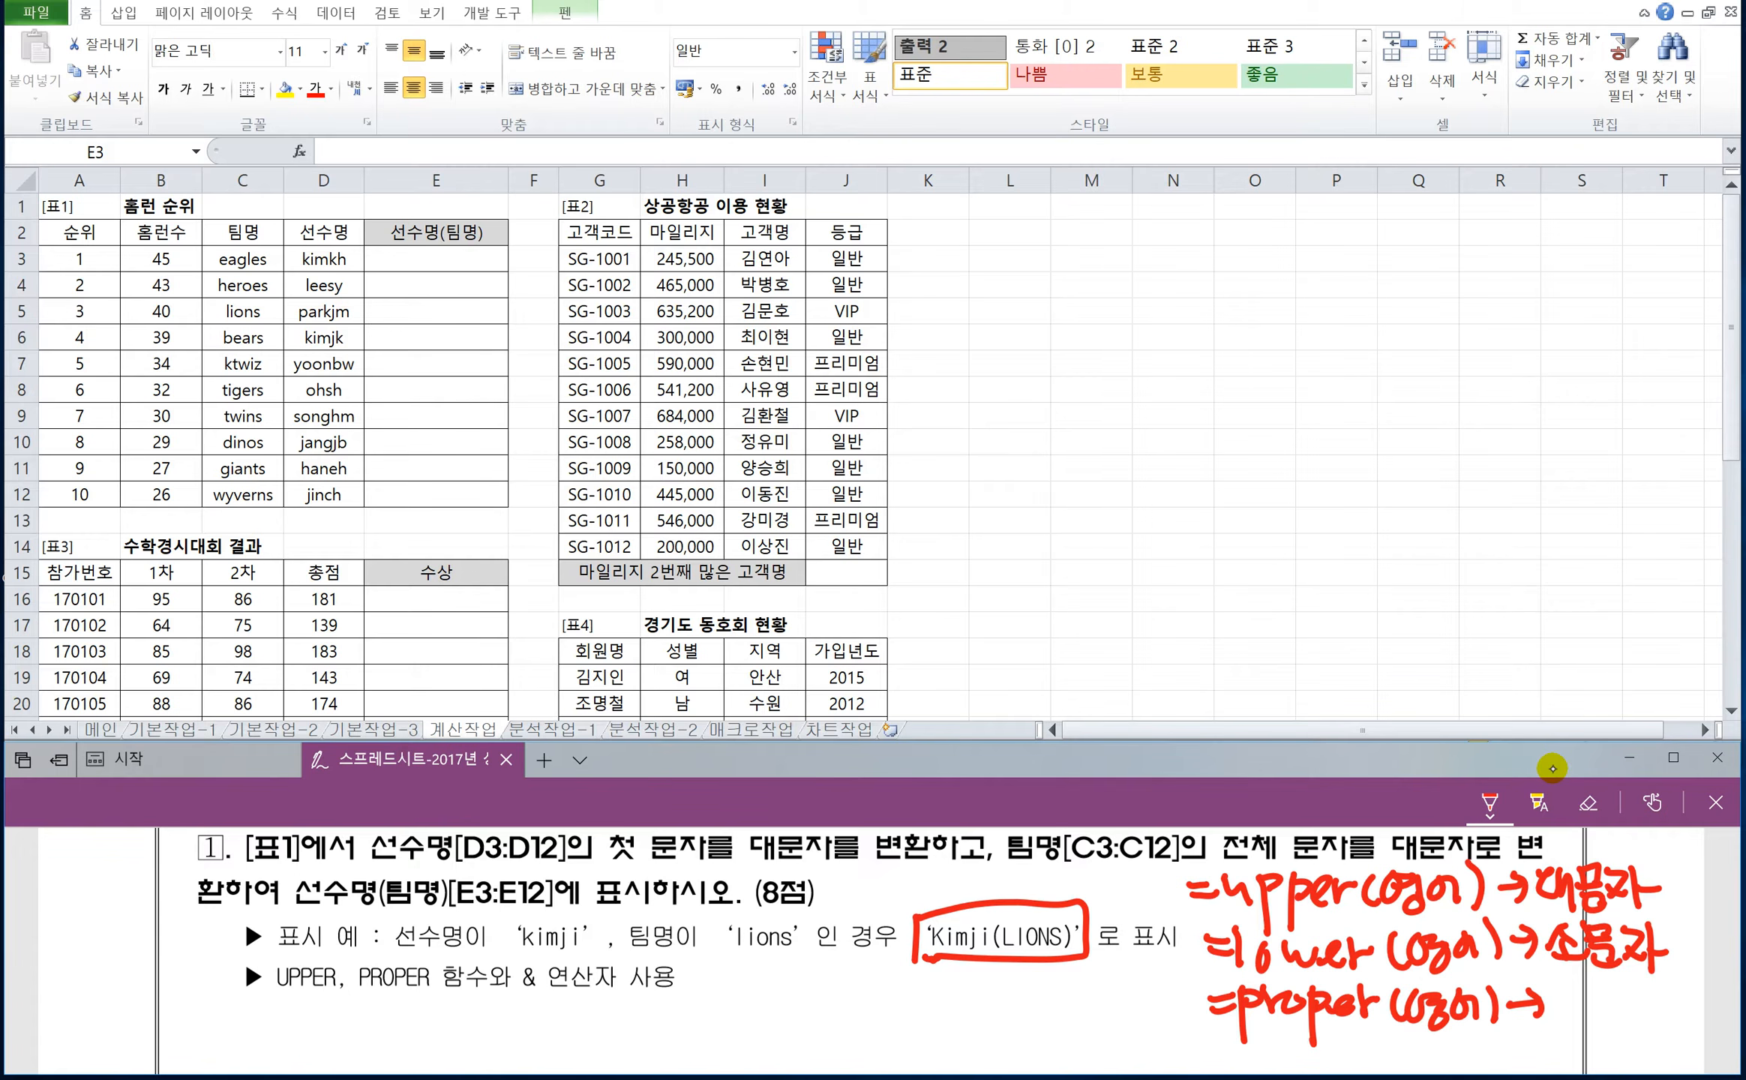
Handwrite the joining pattern =식&"문자"&식&"문자" in red ink below the UPPER, PROPER hint of question 1.
{"action": "left_click_drag", "start_coordinate": [432, 1010], "coordinate": [480, 1024]}
{"action": "left_click_drag", "start_coordinate": [489, 1017], "coordinate": [509, 1014]}
{"action": "left_click_drag", "start_coordinate": [510, 1002], "coordinate": [513, 1028]}
{"action": "mouse_move", "coordinate": [484, 1026]}
{"action": "left_mouse_down"}
{"action": "mouse_move", "coordinate": [515, 1032]}
{"action": "mouse_move", "coordinate": [519, 1059]}
{"action": "left_mouse_up"}
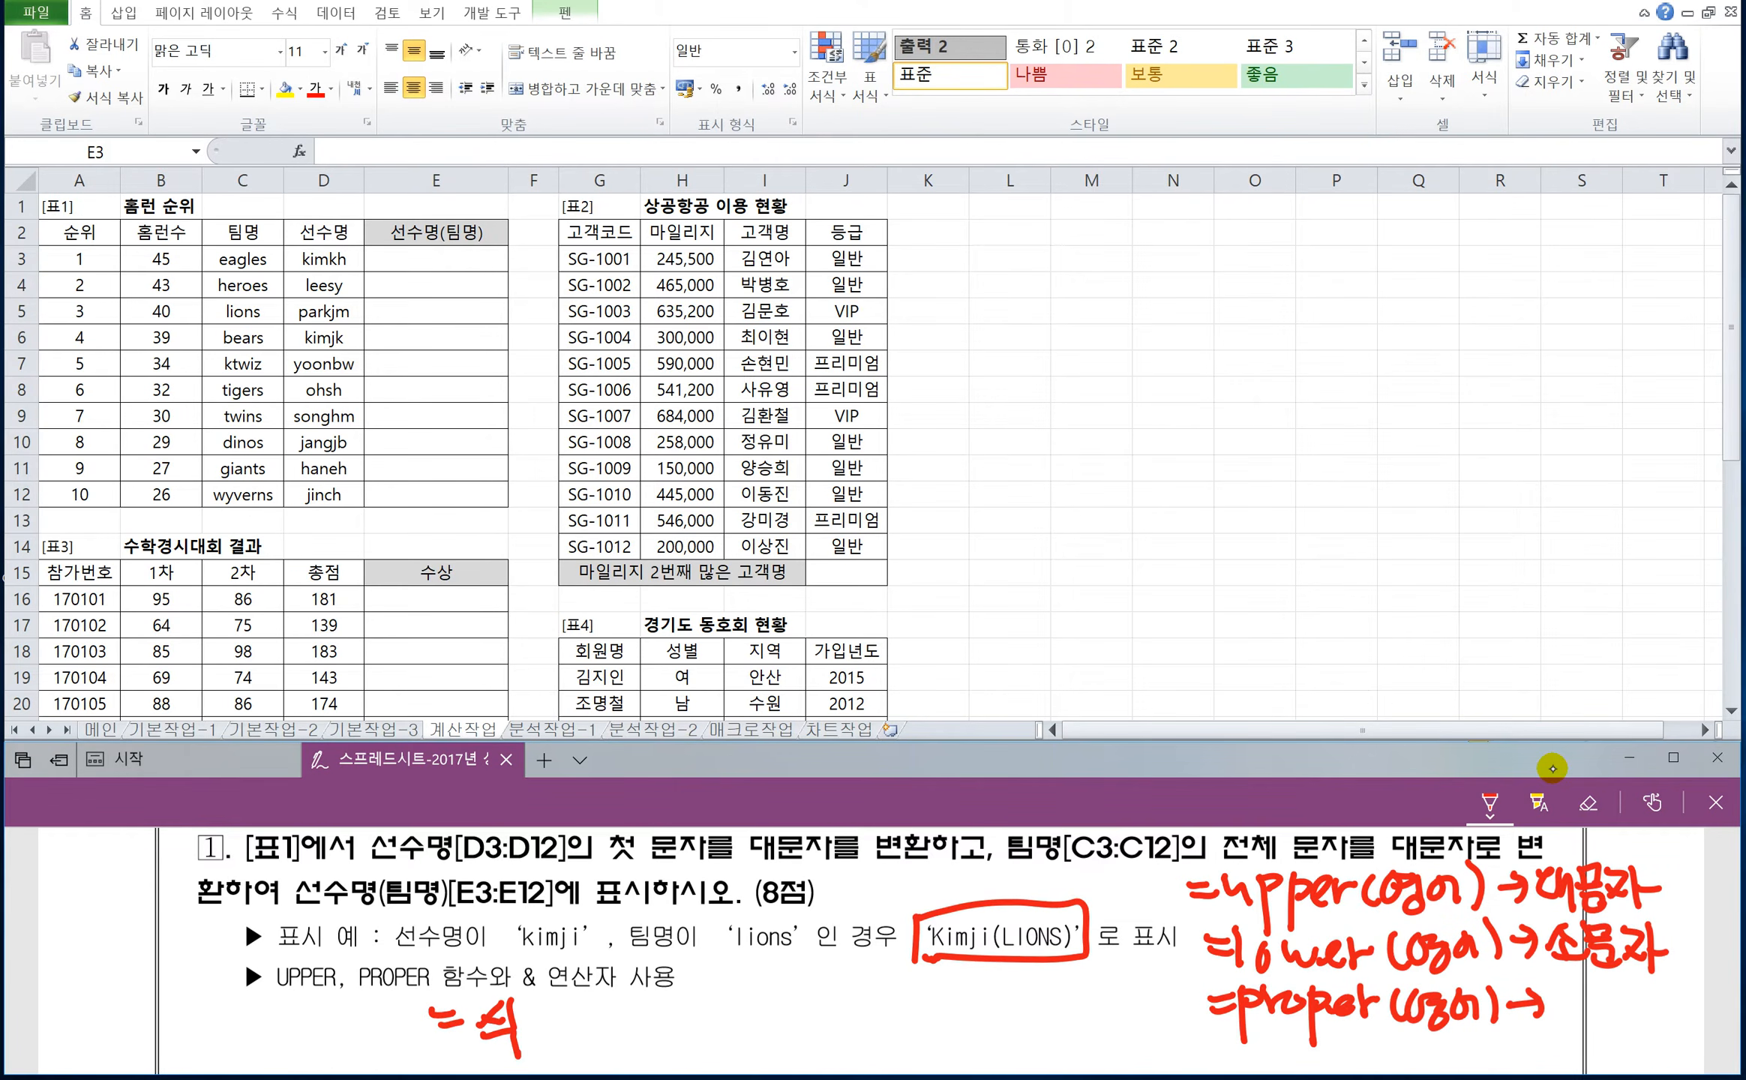
{"action": "mouse_move", "coordinate": [556, 993]}
{"action": "left_mouse_down"}
{"action": "mouse_move", "coordinate": [531, 1041]}
{"action": "mouse_move", "coordinate": [552, 1048]}
{"action": "left_mouse_up"}
{"action": "left_click_drag", "start_coordinate": [575, 991], "coordinate": [576, 1012]}
{"action": "mouse_move", "coordinate": [588, 995]}
{"action": "left_mouse_down"}
{"action": "mouse_move", "coordinate": [593, 1017]}
{"action": "mouse_move", "coordinate": [612, 993]}
{"action": "left_mouse_up"}
{"action": "mouse_move", "coordinate": [612, 995]}
{"action": "left_mouse_down"}
{"action": "mouse_move", "coordinate": [589, 1017]}
{"action": "mouse_move", "coordinate": [616, 1023]}
{"action": "left_mouse_up"}
{"action": "mouse_move", "coordinate": [594, 1028]}
{"action": "left_mouse_down"}
{"action": "mouse_move", "coordinate": [615, 1048]}
{"action": "mouse_move", "coordinate": [637, 997]}
{"action": "left_mouse_up"}
{"action": "left_click_drag", "start_coordinate": [634, 1000], "coordinate": [645, 1050]}
{"action": "left_click_drag", "start_coordinate": [648, 1023], "coordinate": [657, 1013]}
{"action": "mouse_move", "coordinate": [670, 988]}
{"action": "left_mouse_down"}
{"action": "mouse_move", "coordinate": [666, 1018]}
{"action": "mouse_move", "coordinate": [694, 976]}
{"action": "mouse_move", "coordinate": [684, 1042]}
{"action": "left_mouse_up"}
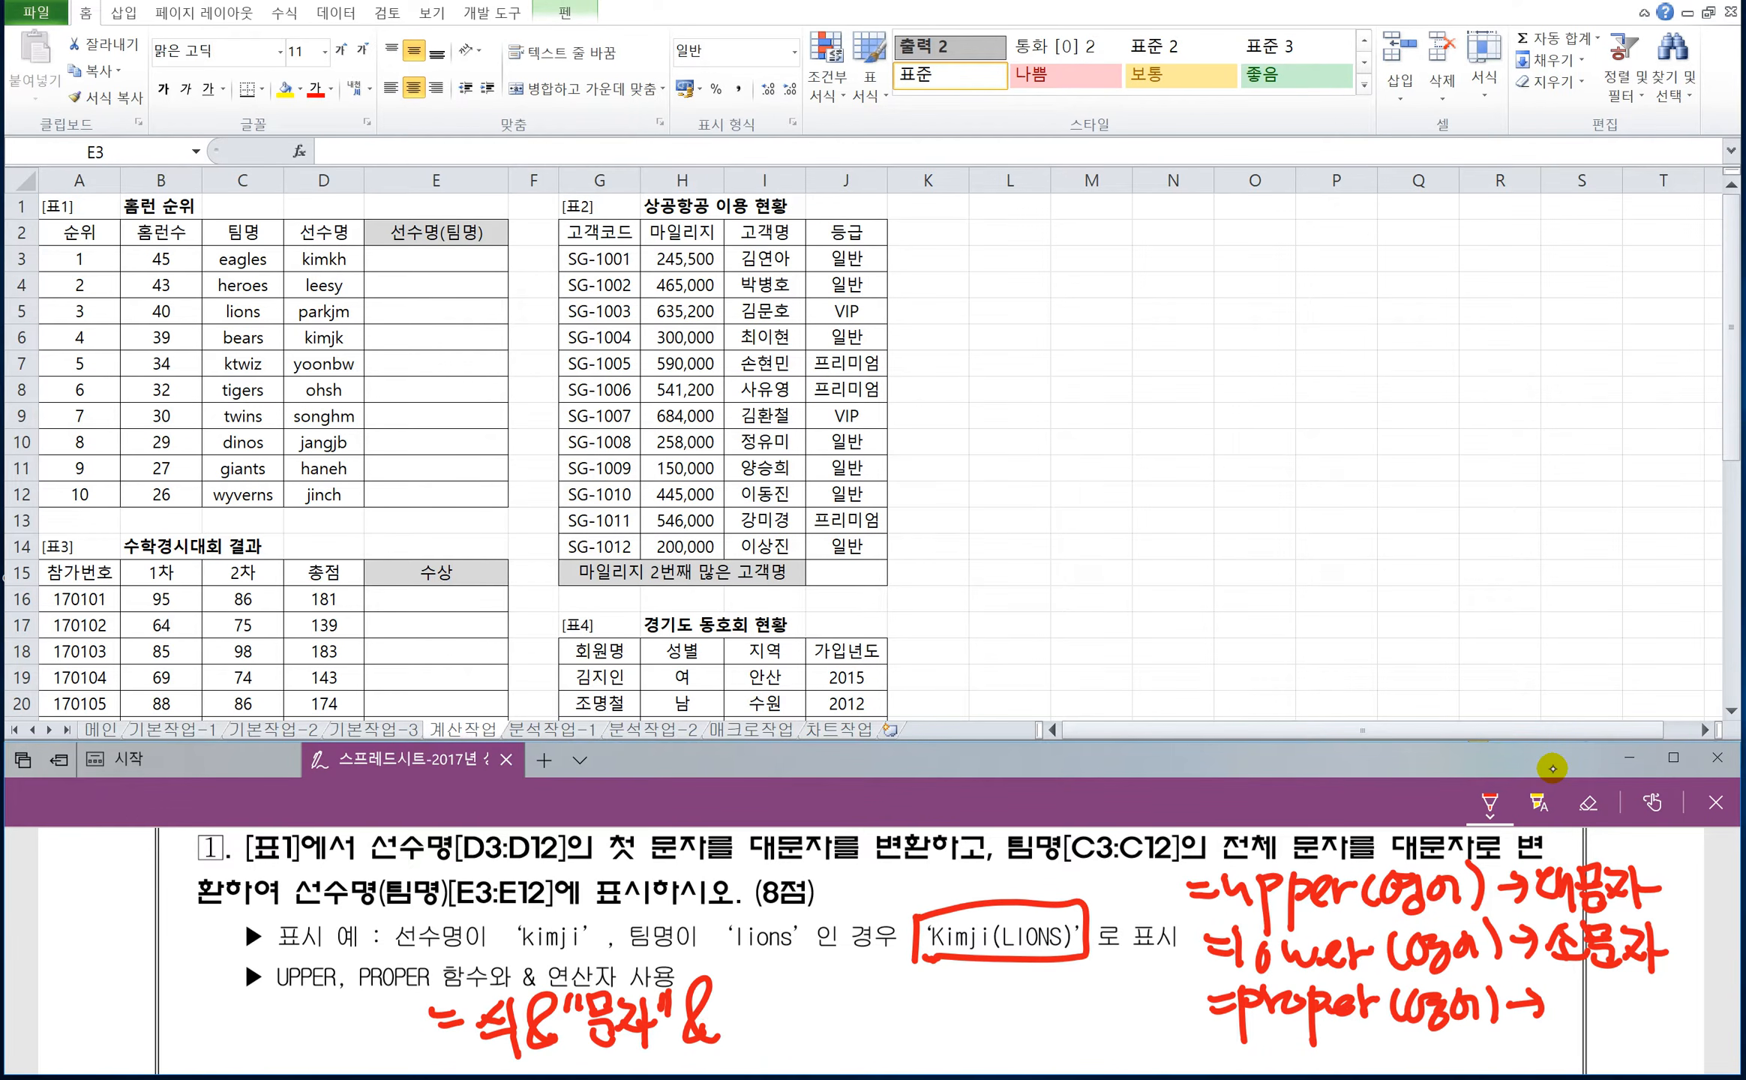
{"action": "left_click_drag", "start_coordinate": [736, 981], "coordinate": [721, 1012]}
{"action": "left_click_drag", "start_coordinate": [732, 999], "coordinate": [753, 1017]}
{"action": "left_click_drag", "start_coordinate": [724, 1009], "coordinate": [754, 1045]}
{"action": "mouse_move", "coordinate": [819, 1042]}
{"action": "left_mouse_down"}
{"action": "mouse_move", "coordinate": [787, 986]}
{"action": "mouse_move", "coordinate": [801, 1046]}
{"action": "left_mouse_up"}
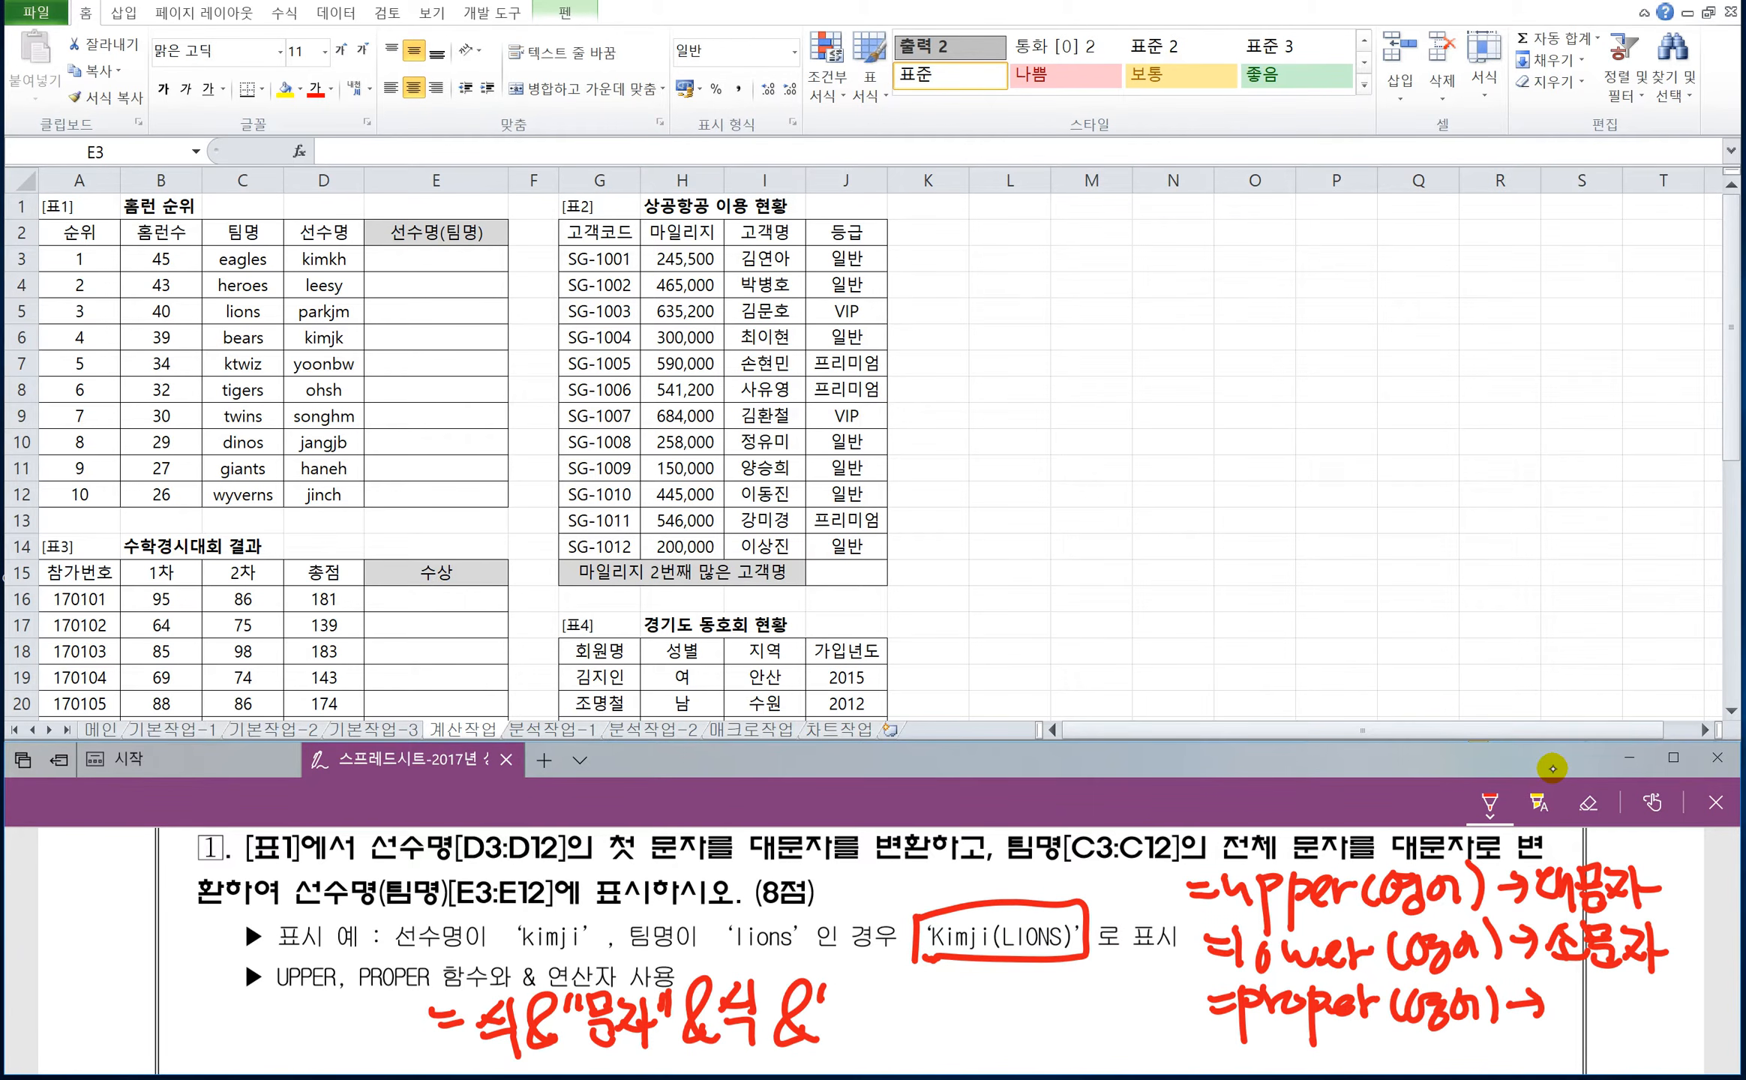
{"action": "left_click_drag", "start_coordinate": [846, 984], "coordinate": [875, 1002]}
{"action": "left_click_drag", "start_coordinate": [844, 997], "coordinate": [877, 1018]}
{"action": "mouse_move", "coordinate": [851, 1021]}
{"action": "left_mouse_down"}
{"action": "mouse_move", "coordinate": [883, 1042]}
{"action": "mouse_move", "coordinate": [902, 993]}
{"action": "left_mouse_up"}
{"action": "mouse_move", "coordinate": [900, 993]}
{"action": "left_mouse_down"}
{"action": "mouse_move", "coordinate": [879, 1027]}
{"action": "mouse_move", "coordinate": [910, 1027]}
{"action": "left_mouse_up"}
{"action": "mouse_move", "coordinate": [909, 989]}
{"action": "left_mouse_down"}
{"action": "mouse_move", "coordinate": [915, 1044]}
{"action": "mouse_move", "coordinate": [930, 1014]}
{"action": "left_mouse_up"}
{"action": "left_click_drag", "start_coordinate": [927, 984], "coordinate": [924, 1000]}
Close the pattern's last quotation mark and handwrite the second joining pattern =식&식 beside it.
{"action": "mouse_move", "coordinate": [941, 979]}
{"action": "left_mouse_down"}
{"action": "mouse_move", "coordinate": [936, 1011]}
{"action": "mouse_move", "coordinate": [1000, 1003]}
{"action": "mouse_move", "coordinate": [1021, 1024]}
{"action": "left_mouse_up"}
{"action": "mouse_move", "coordinate": [1021, 990]}
{"action": "left_mouse_down"}
{"action": "mouse_move", "coordinate": [1010, 1024]}
{"action": "mouse_move", "coordinate": [1049, 1018]}
{"action": "left_mouse_up"}
{"action": "left_click_drag", "start_coordinate": [1043, 984], "coordinate": [1056, 1046]}
{"action": "mouse_move", "coordinate": [1074, 1035]}
{"action": "left_mouse_down"}
{"action": "mouse_move", "coordinate": [1090, 1038]}
{"action": "mouse_move", "coordinate": [1057, 1033]}
{"action": "mouse_move", "coordinate": [1084, 1046]}
{"action": "left_mouse_up"}
{"action": "mouse_move", "coordinate": [1104, 991]}
{"action": "left_mouse_down"}
{"action": "mouse_move", "coordinate": [1089, 1021]}
{"action": "mouse_move", "coordinate": [1120, 1017]}
{"action": "left_mouse_up"}
{"action": "left_click_drag", "start_coordinate": [1124, 985], "coordinate": [1128, 1031]}
{"action": "left_click_drag", "start_coordinate": [1128, 1032], "coordinate": [1125, 1052]}
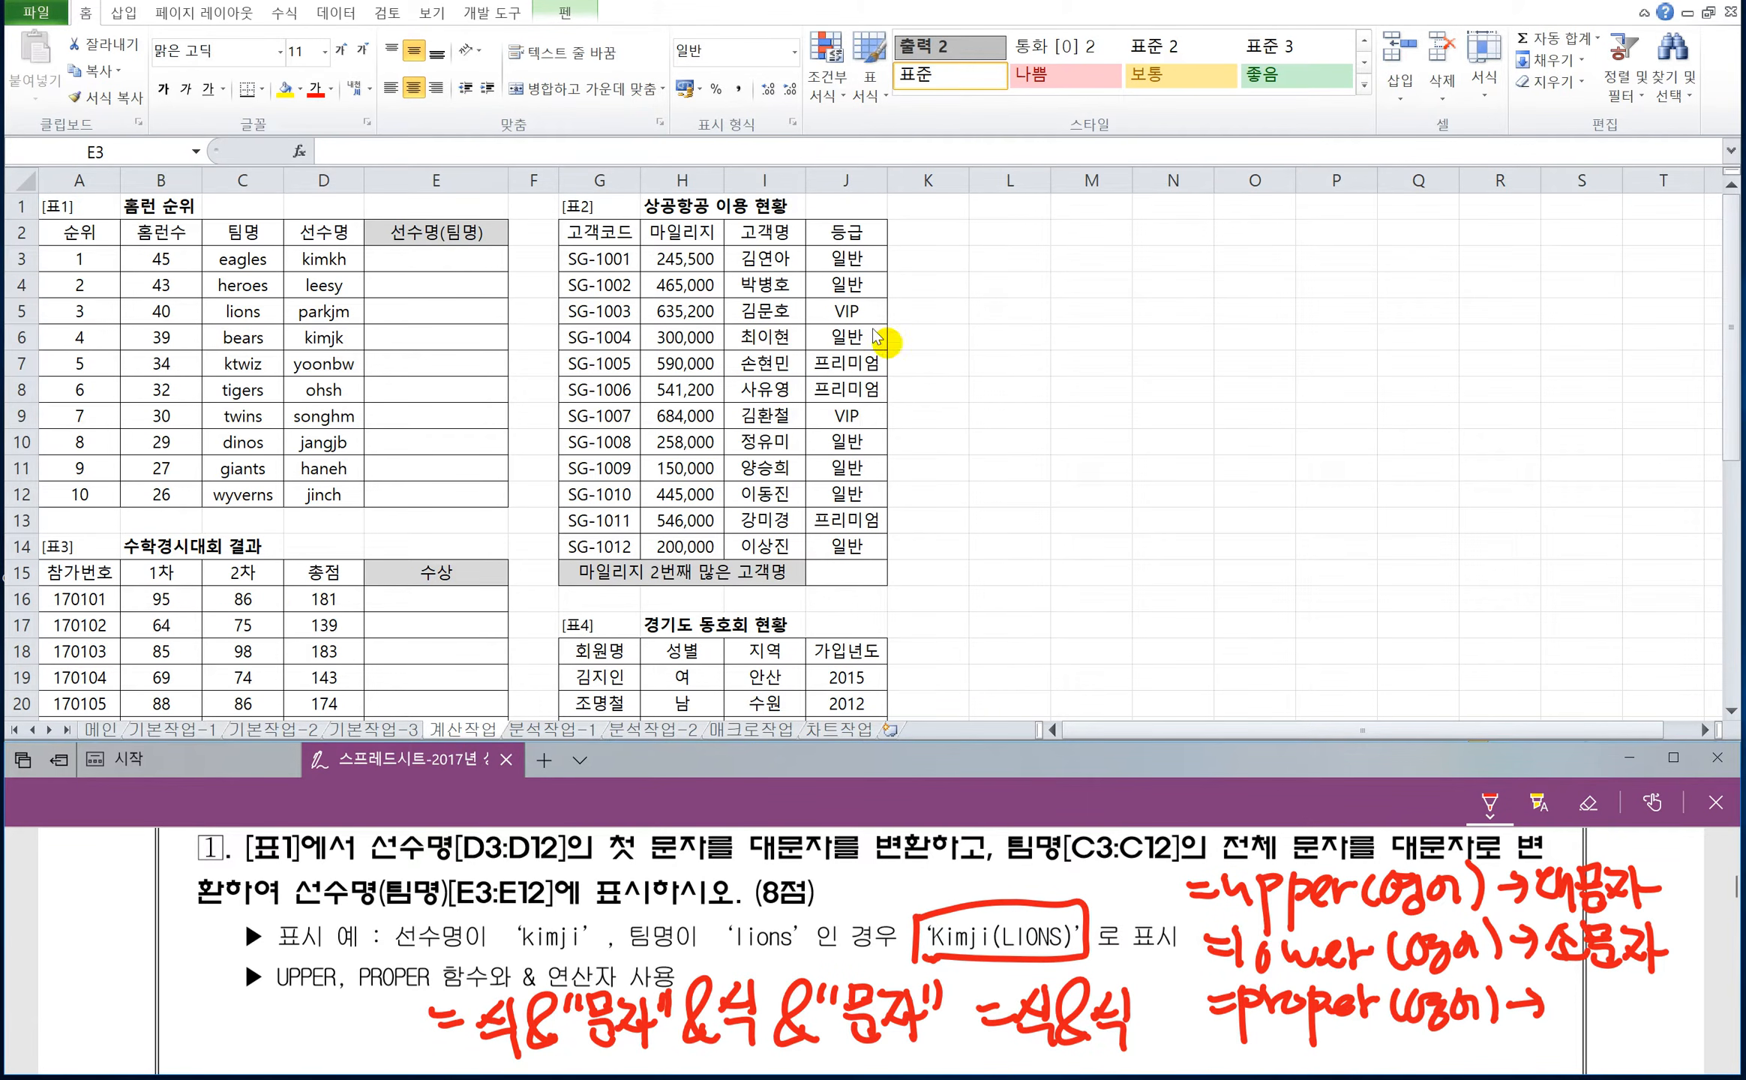
Start a formula in cell E3 of the worksheet with =proper(D3) to capitalise the player name.
{"action": "double_click", "coordinate": [419, 259]}
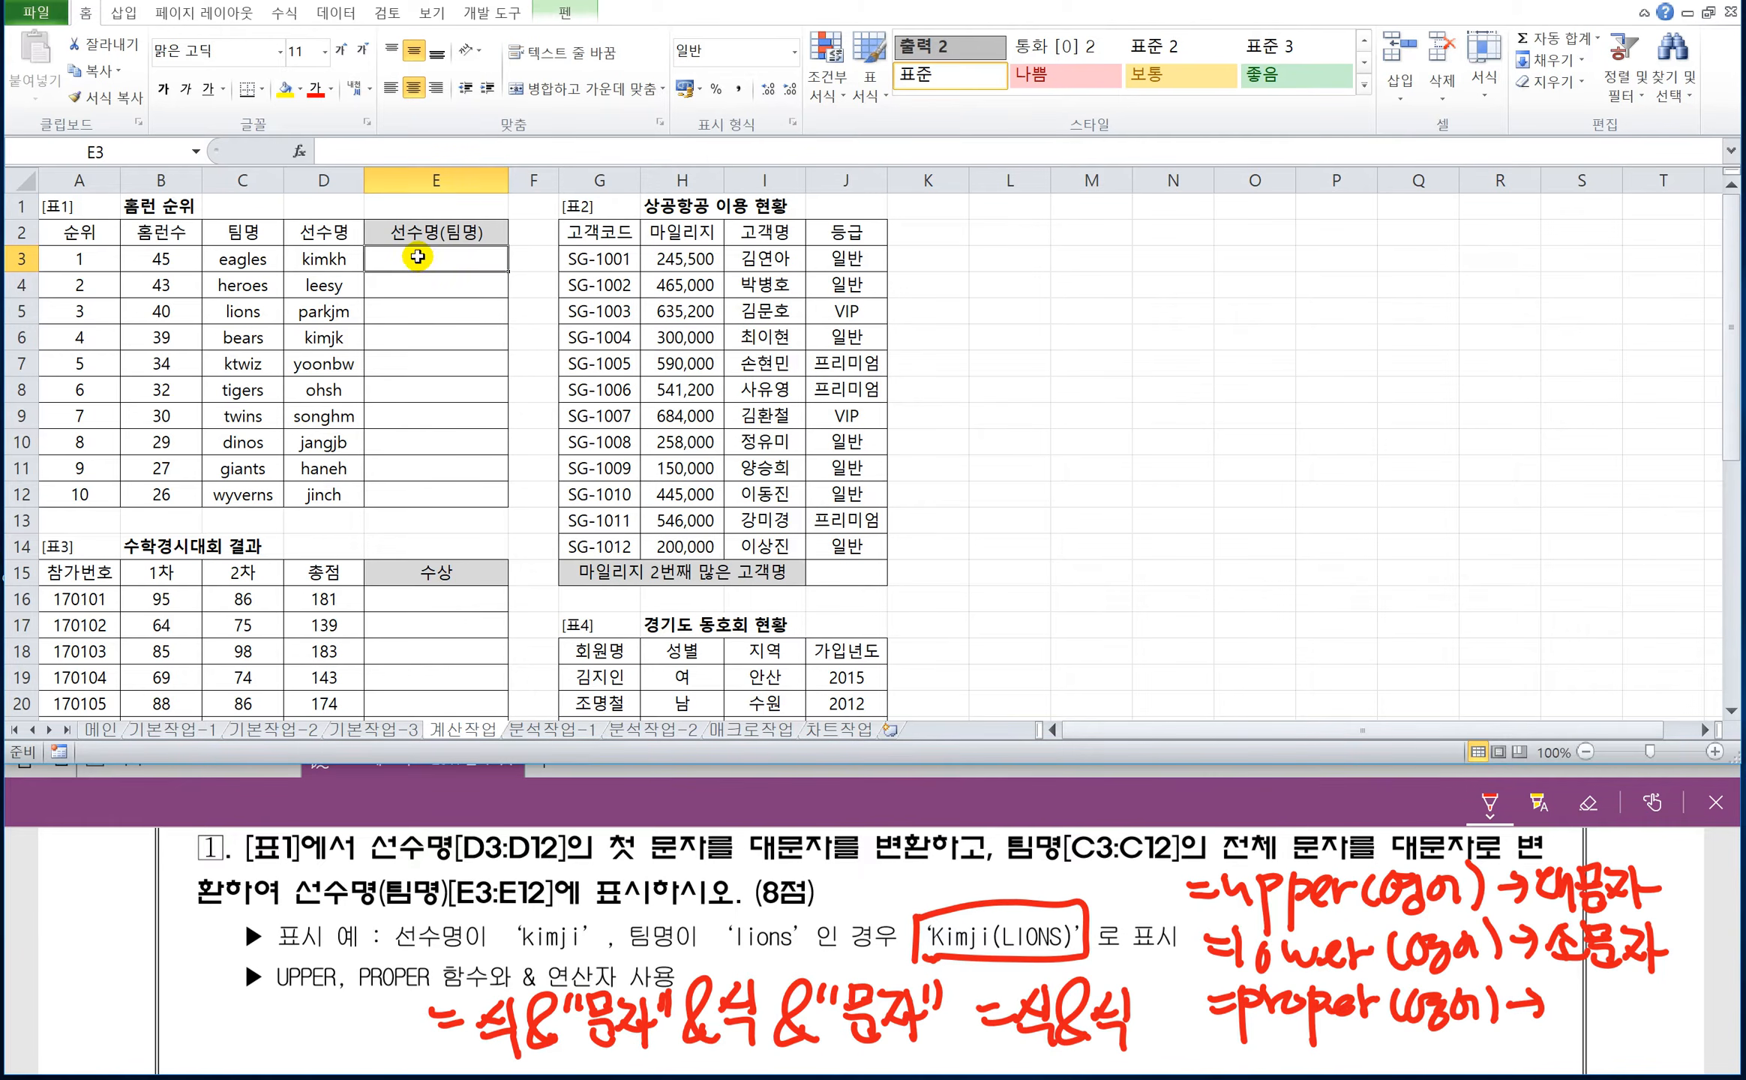
{"action": "type", "text": "="}
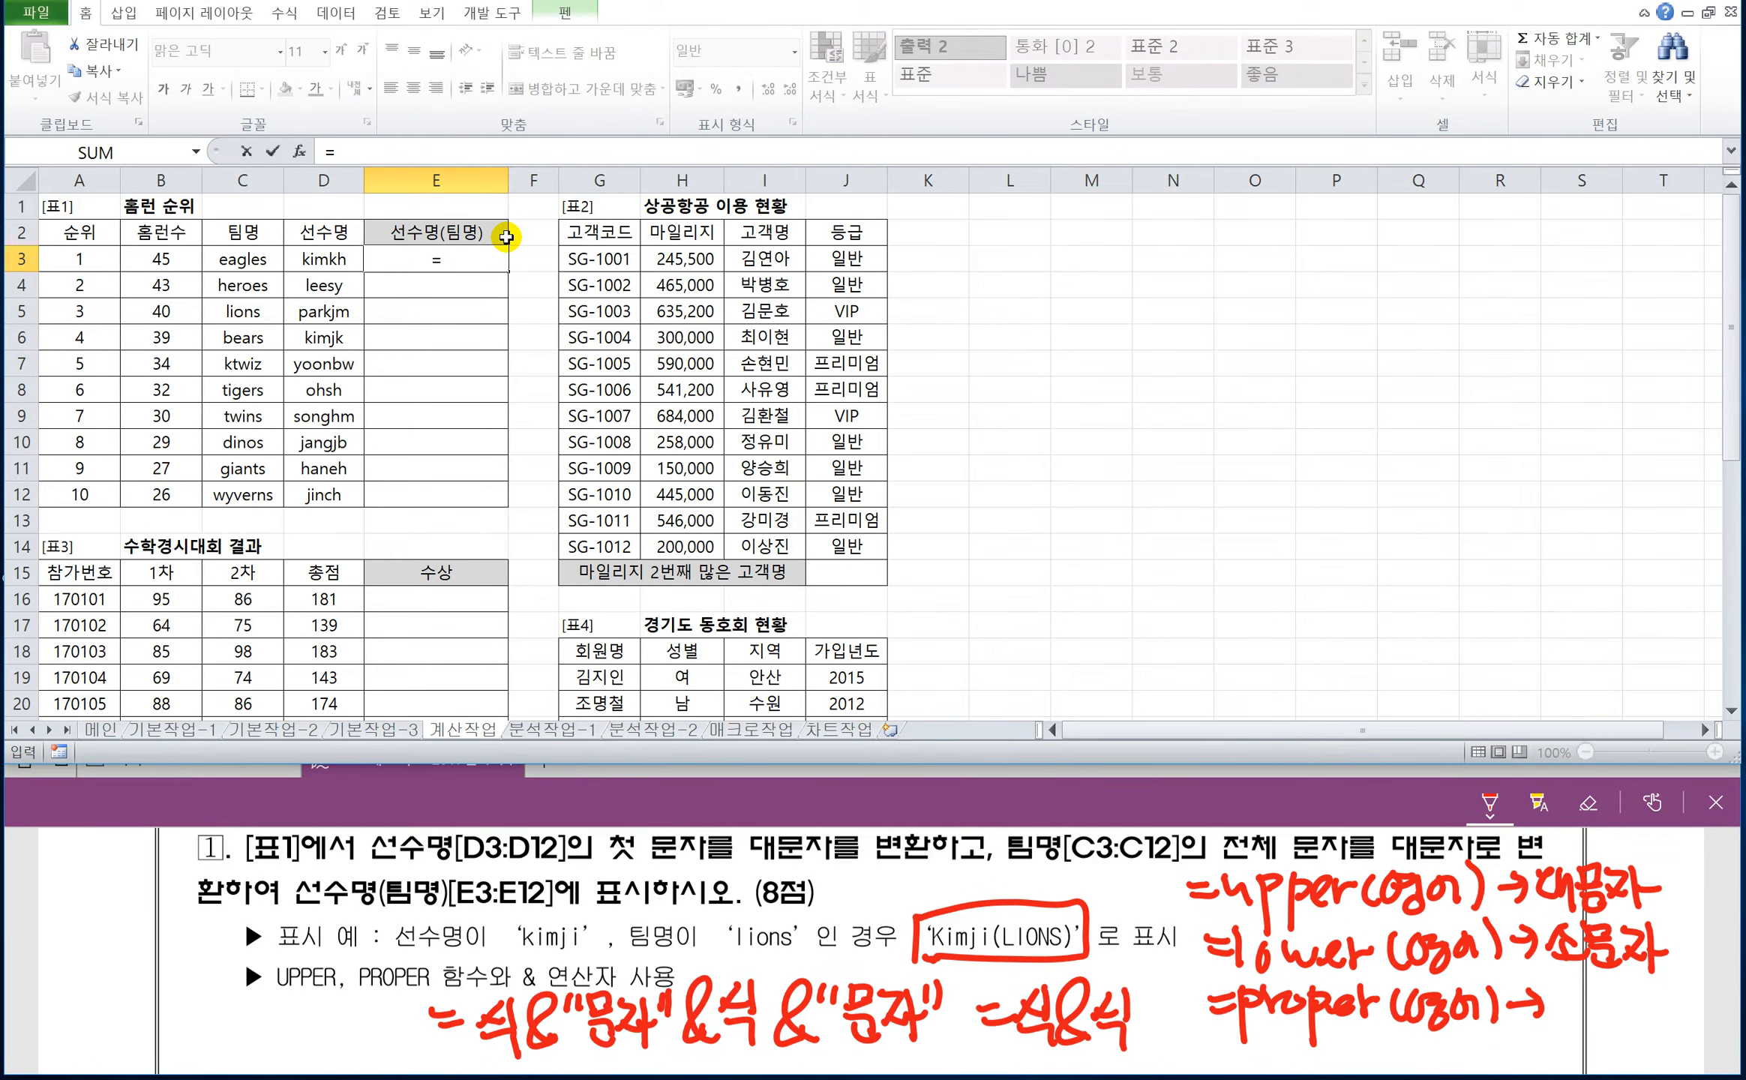
{"action": "type", "text": "pro"}
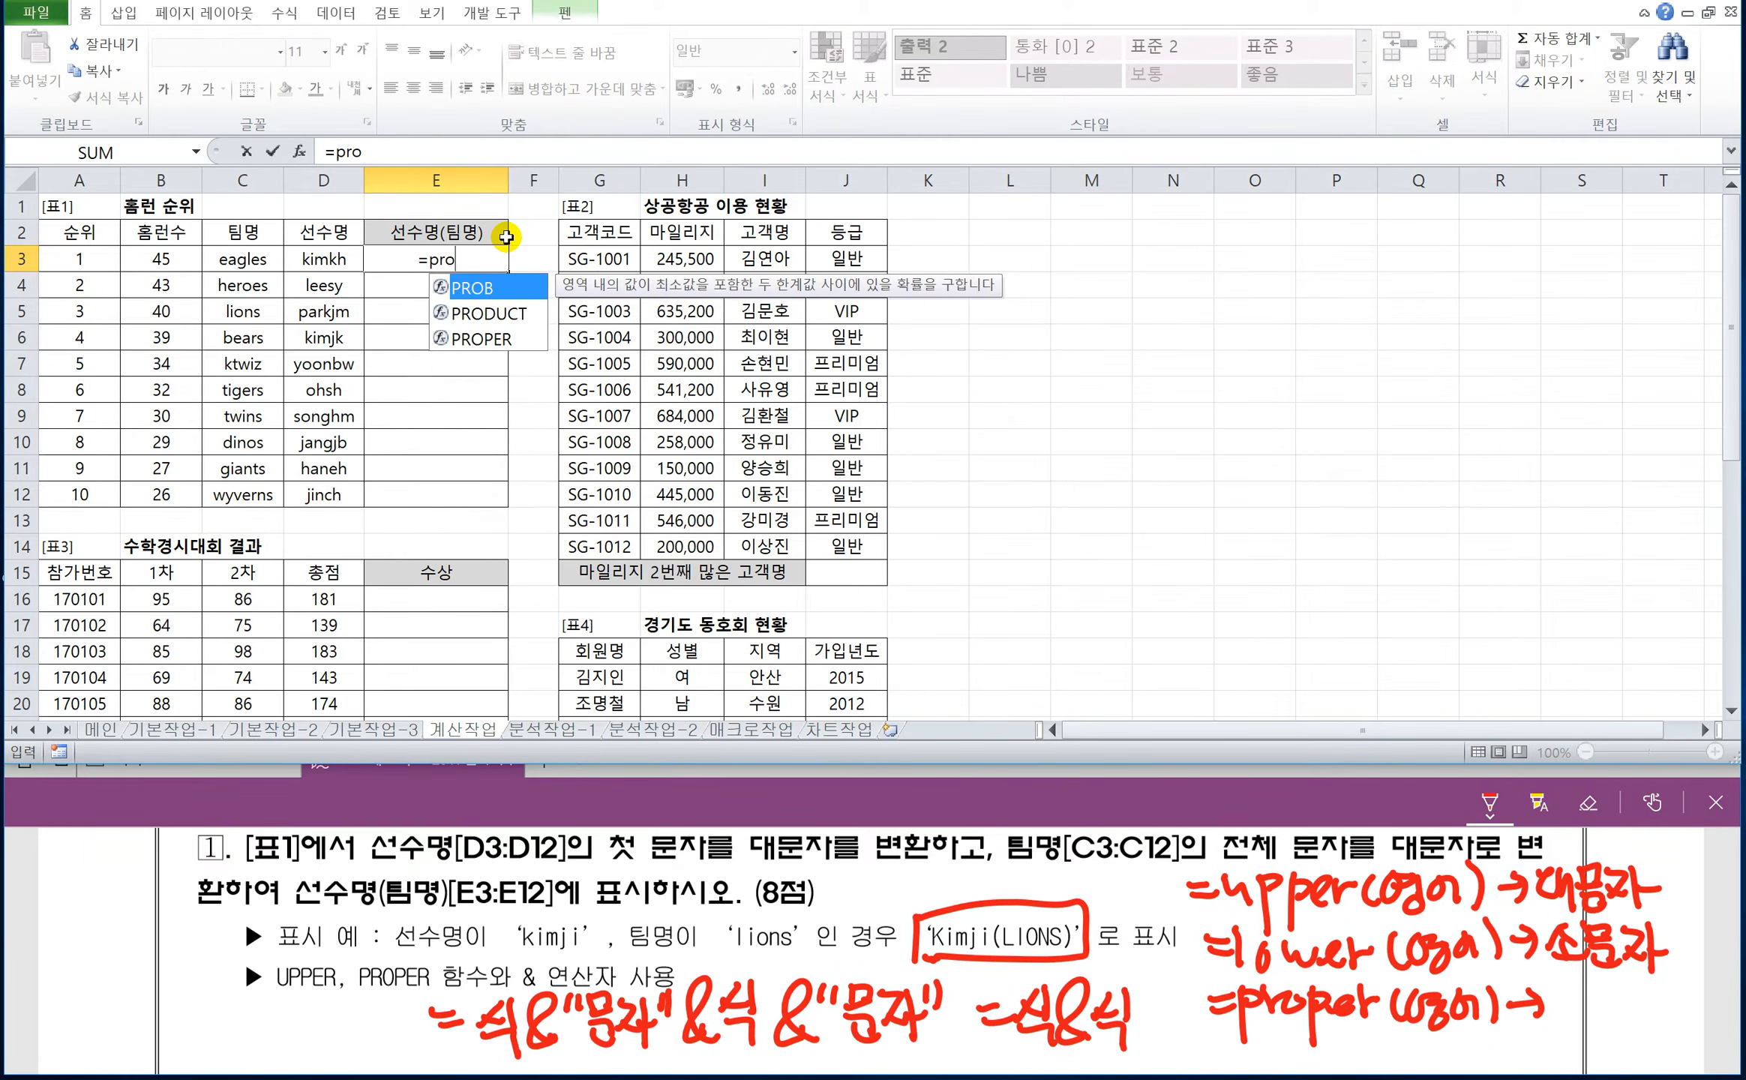
{"action": "type", "text": "per("}
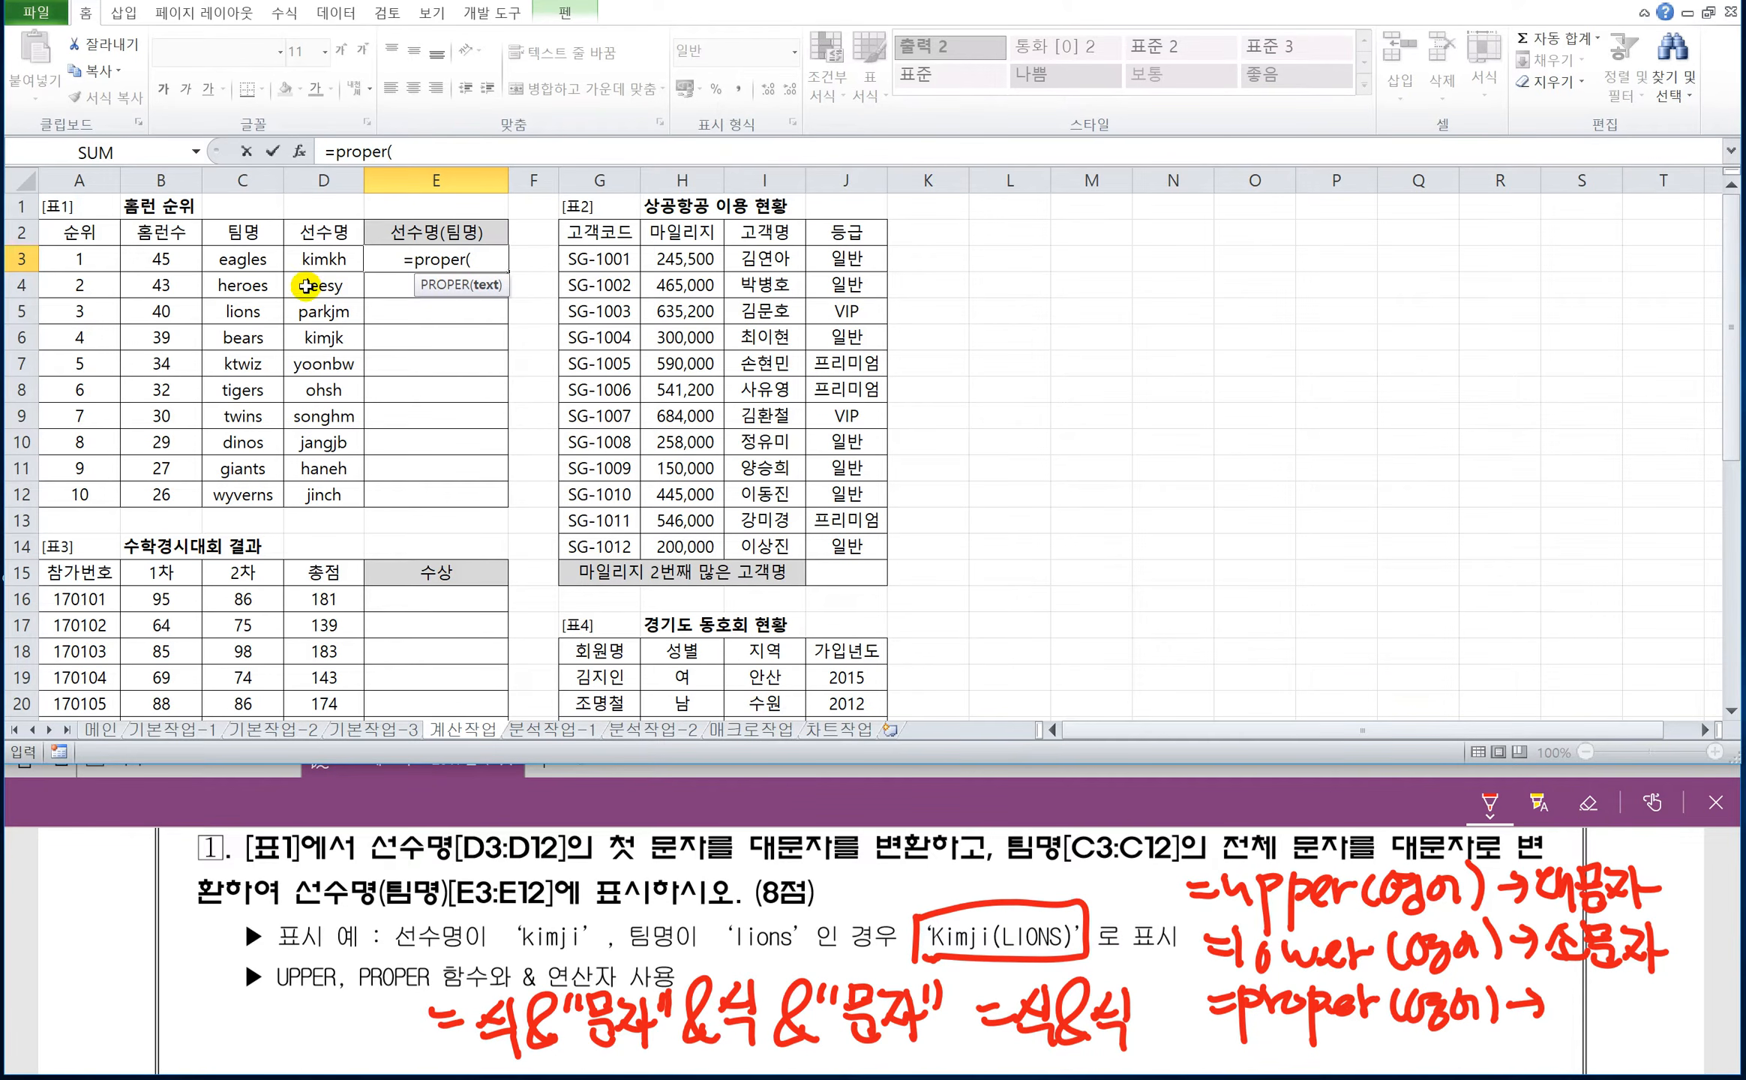
{"action": "left_click", "coordinate": [324, 259]}
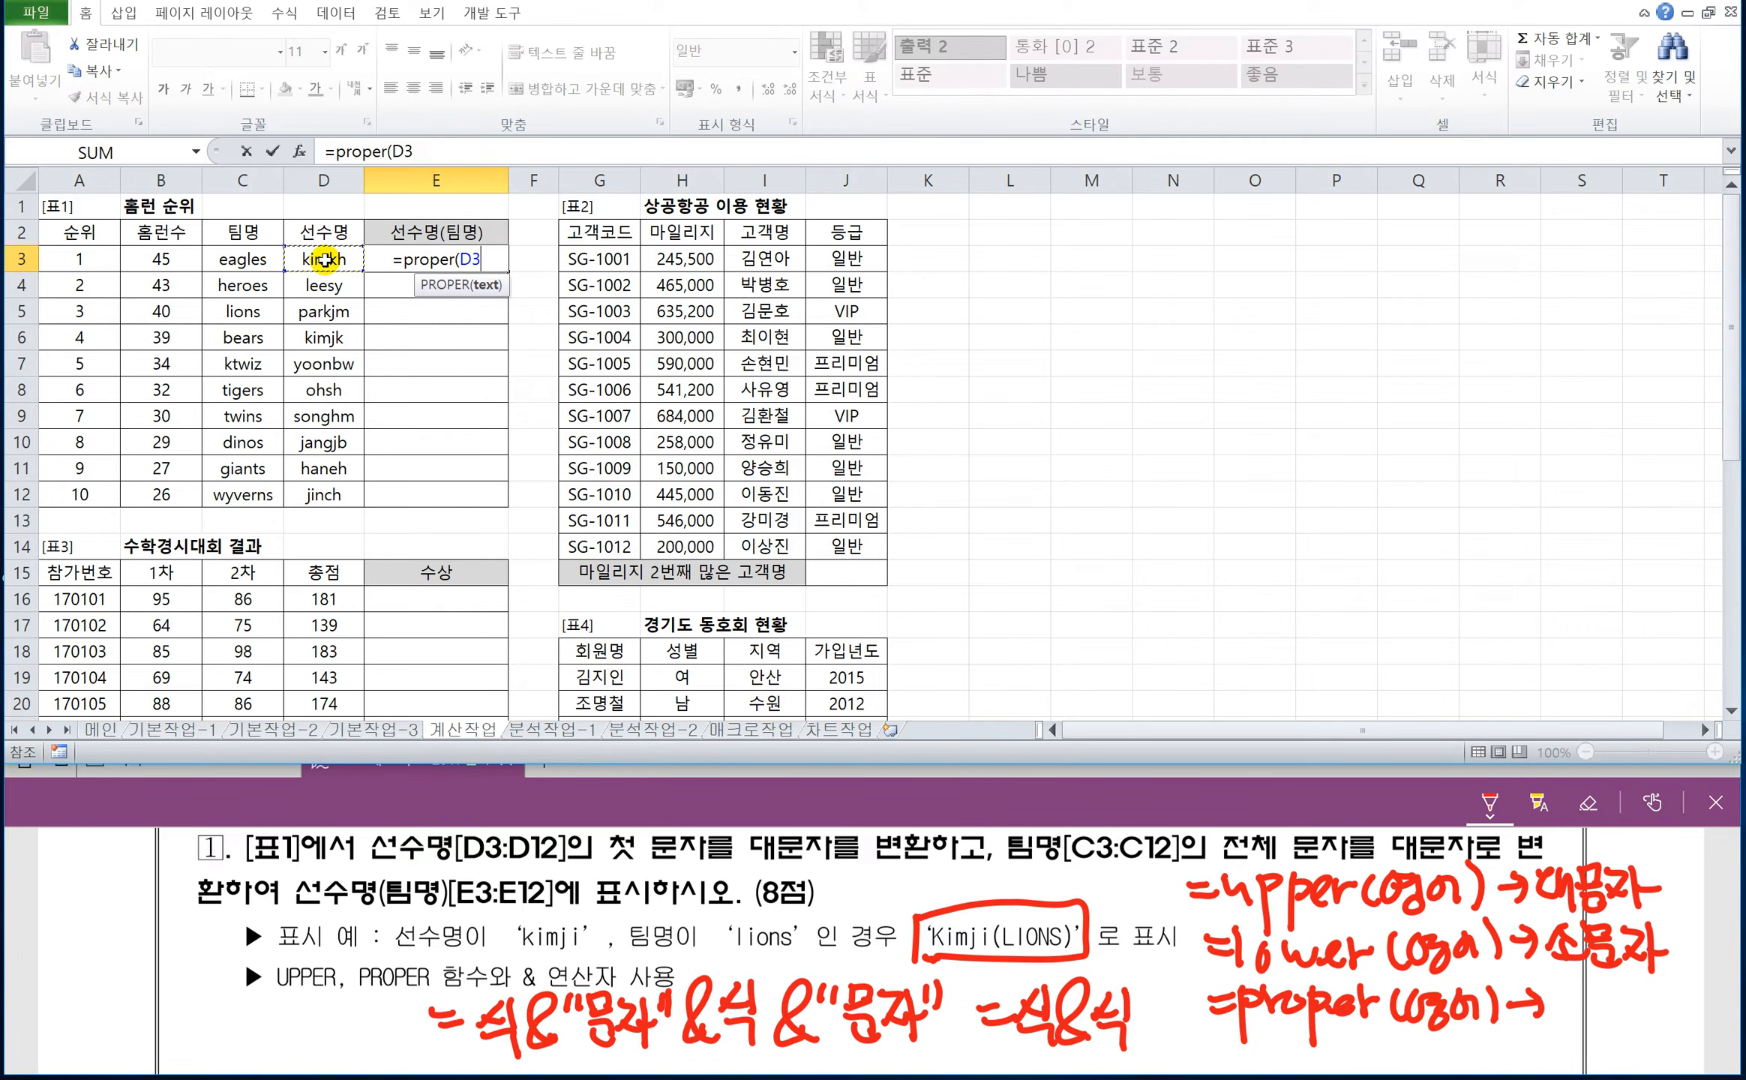
{"action": "type", "text": ")"}
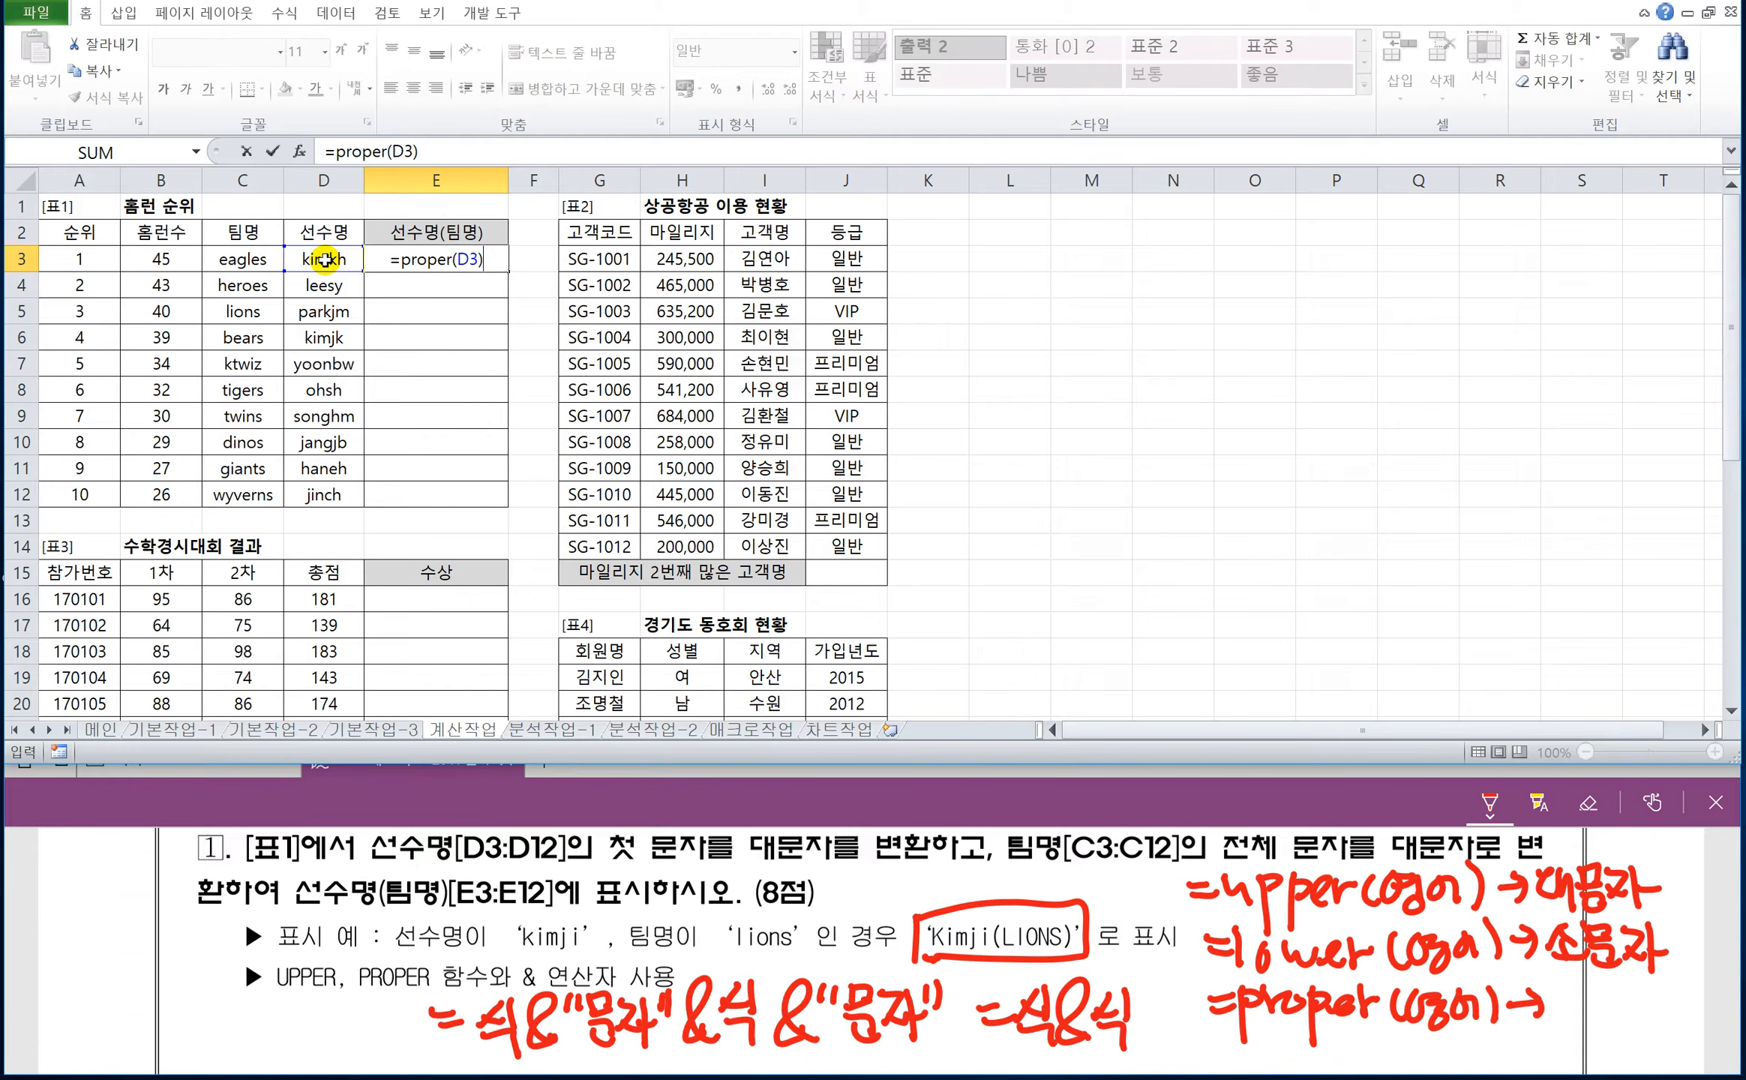
Append &"("&upper(C3)&")" to the E3 formula and enter it to add the team name in capitals and parentheses.
{"action": "type", "text": "&\"(\"&"}
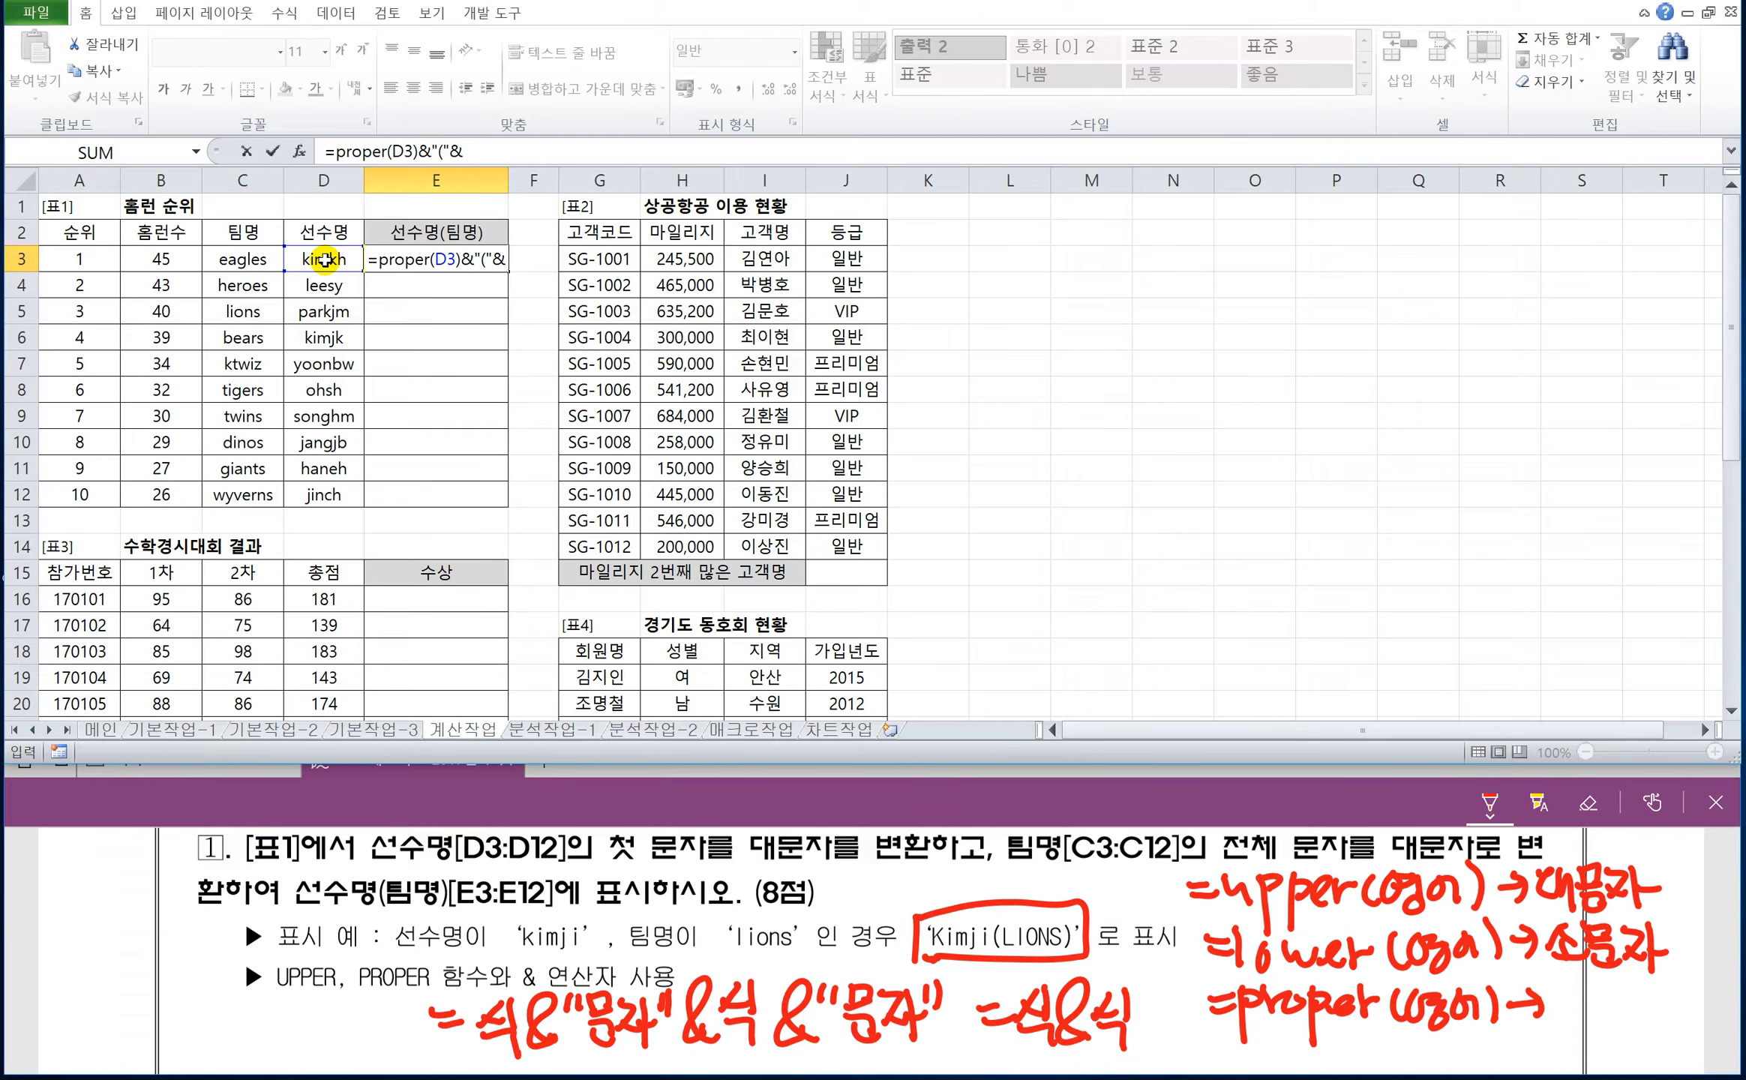
{"action": "type", "text": "upper("}
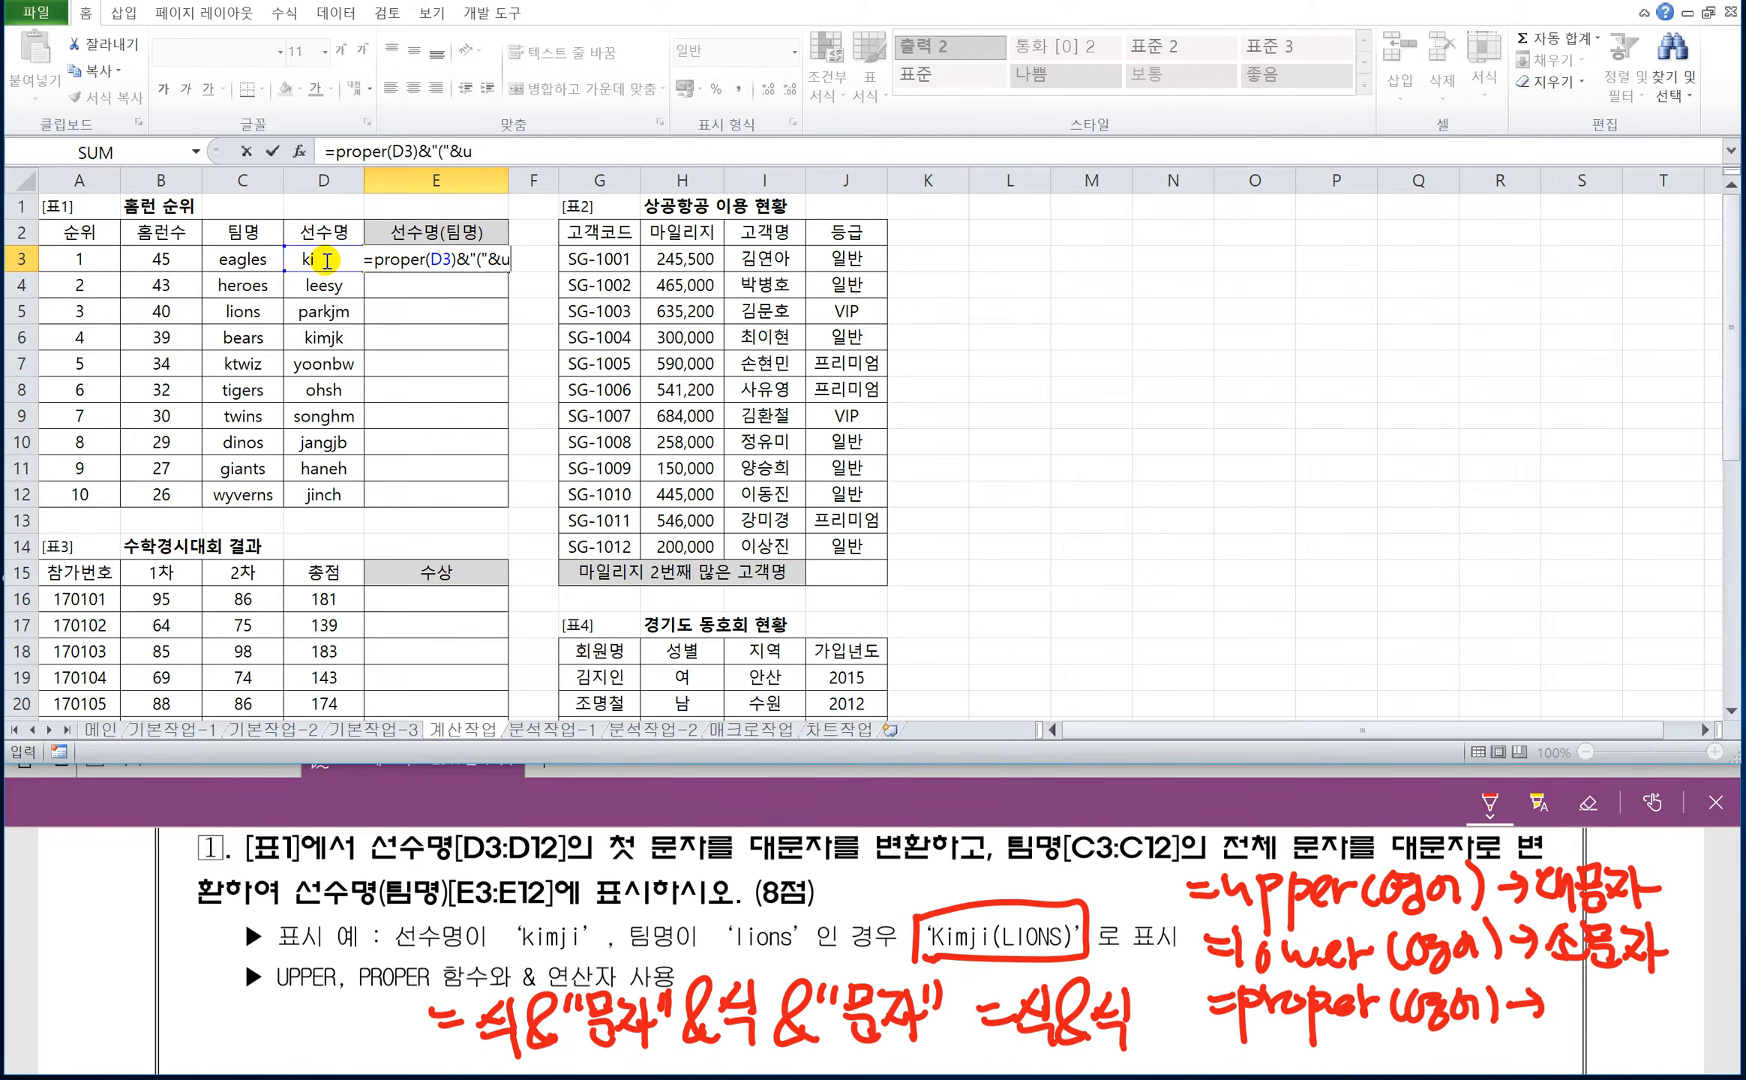
{"action": "left_click", "coordinate": [238, 262]}
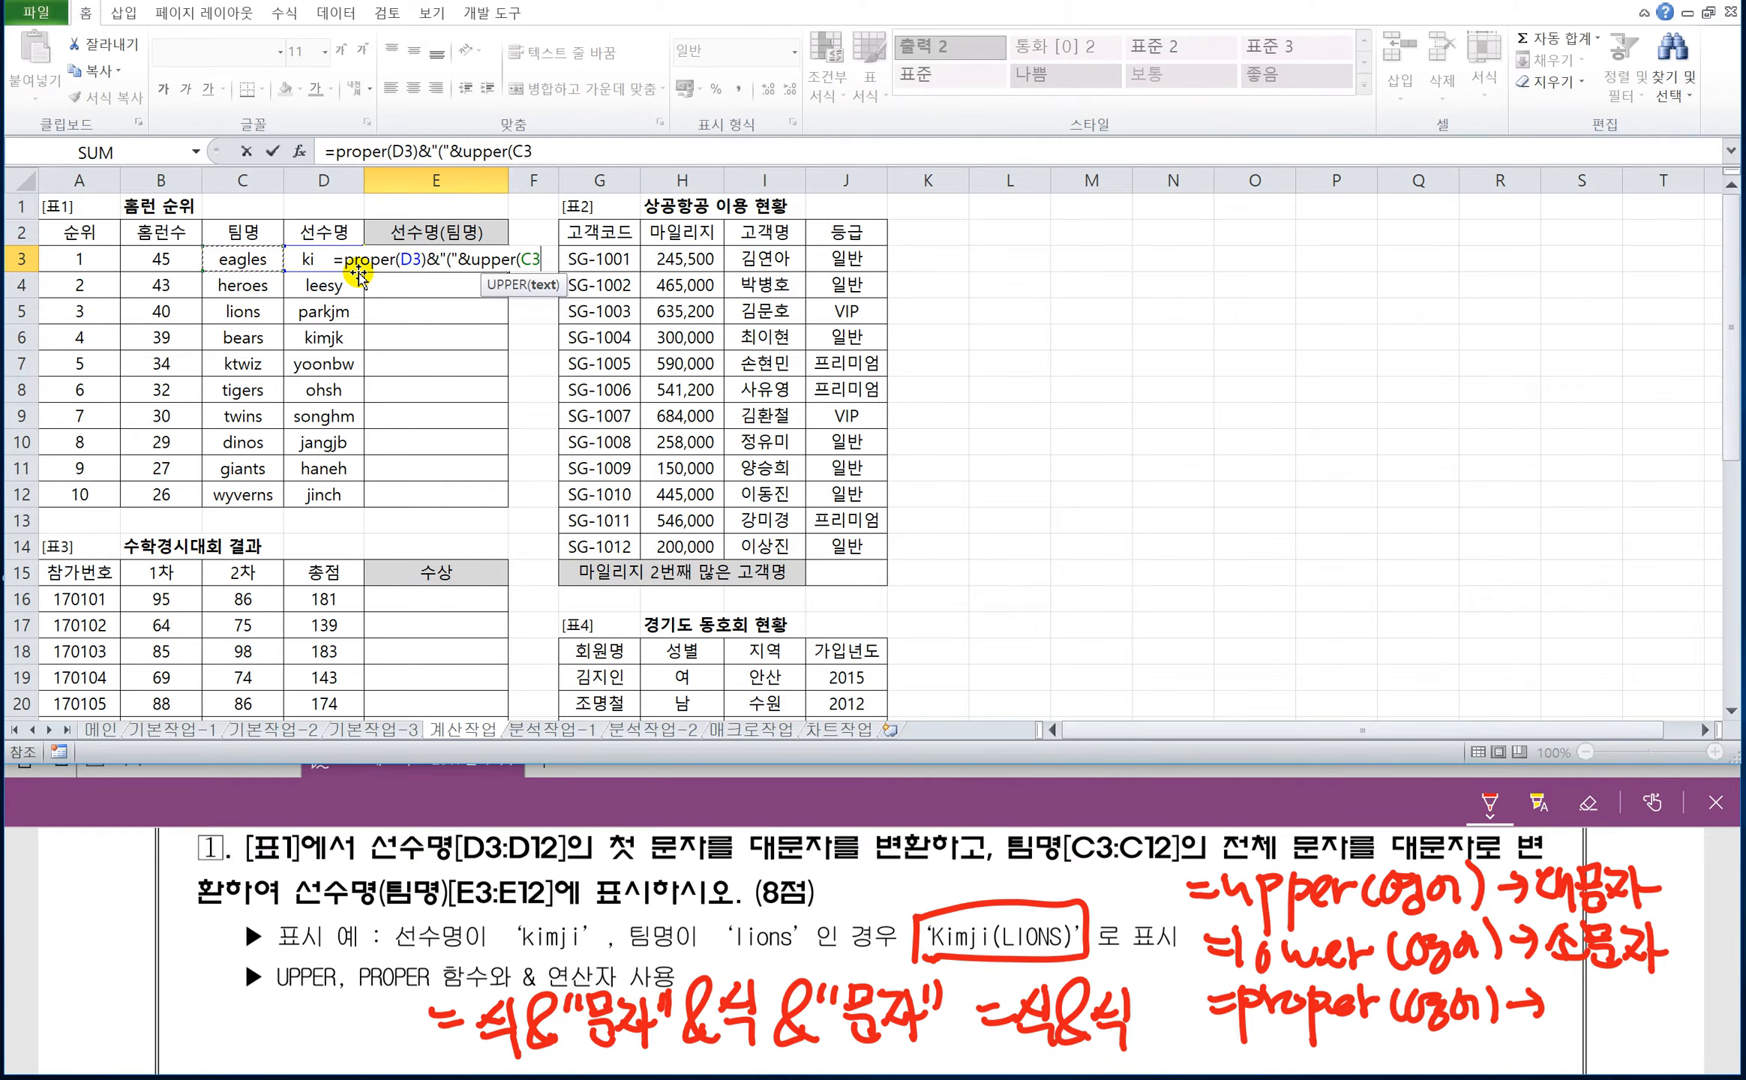
{"action": "type", "text": ")"}
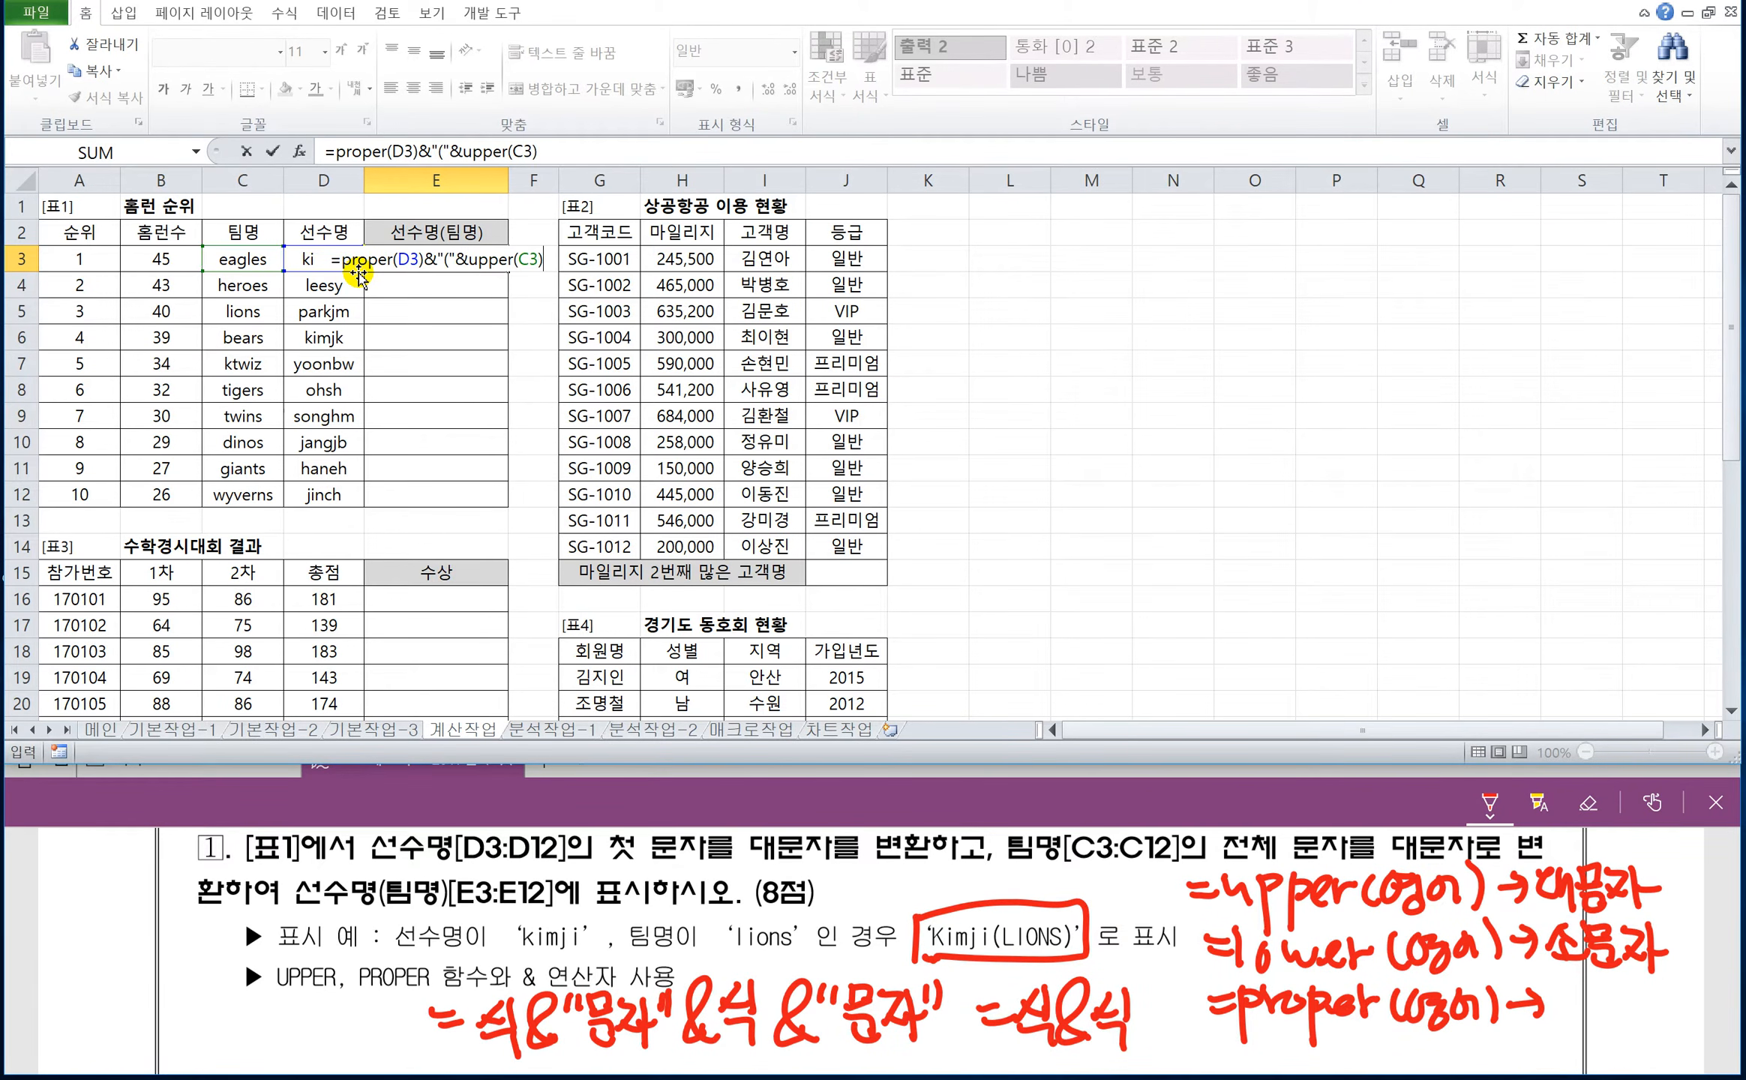
{"action": "type", "text": "&"}
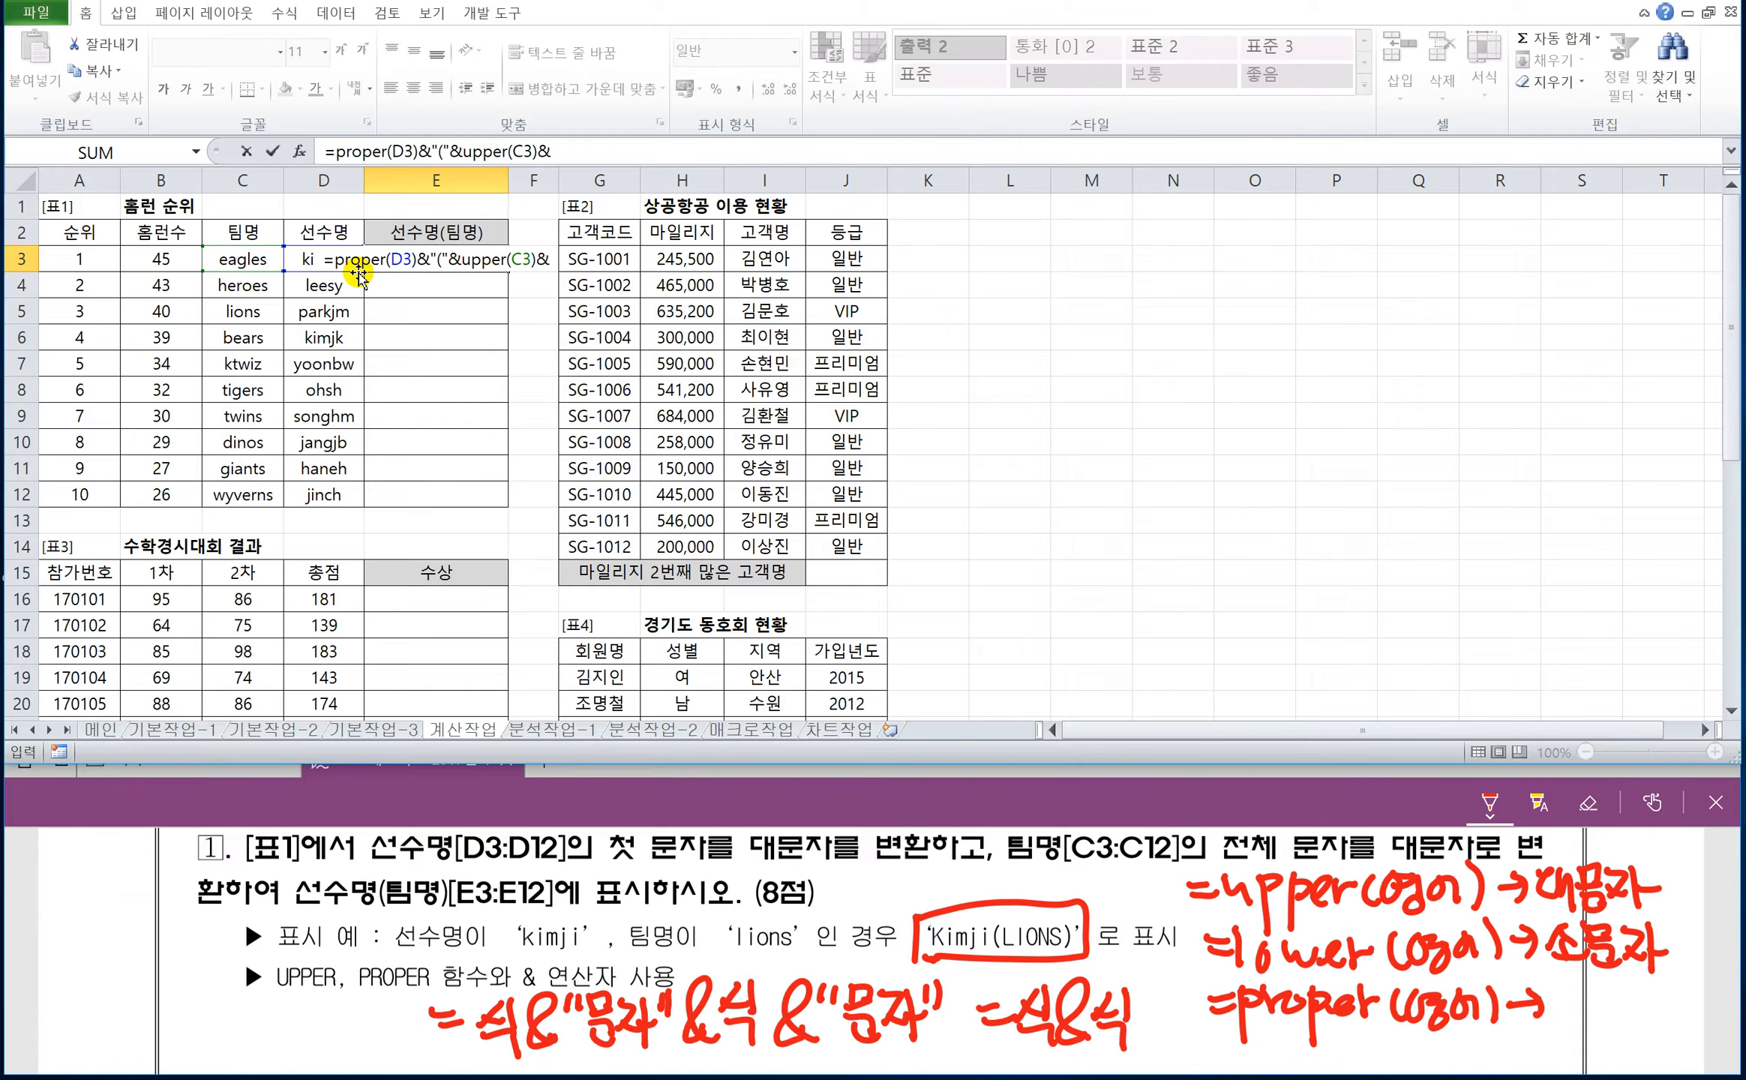
{"action": "type", "text": "\")"}
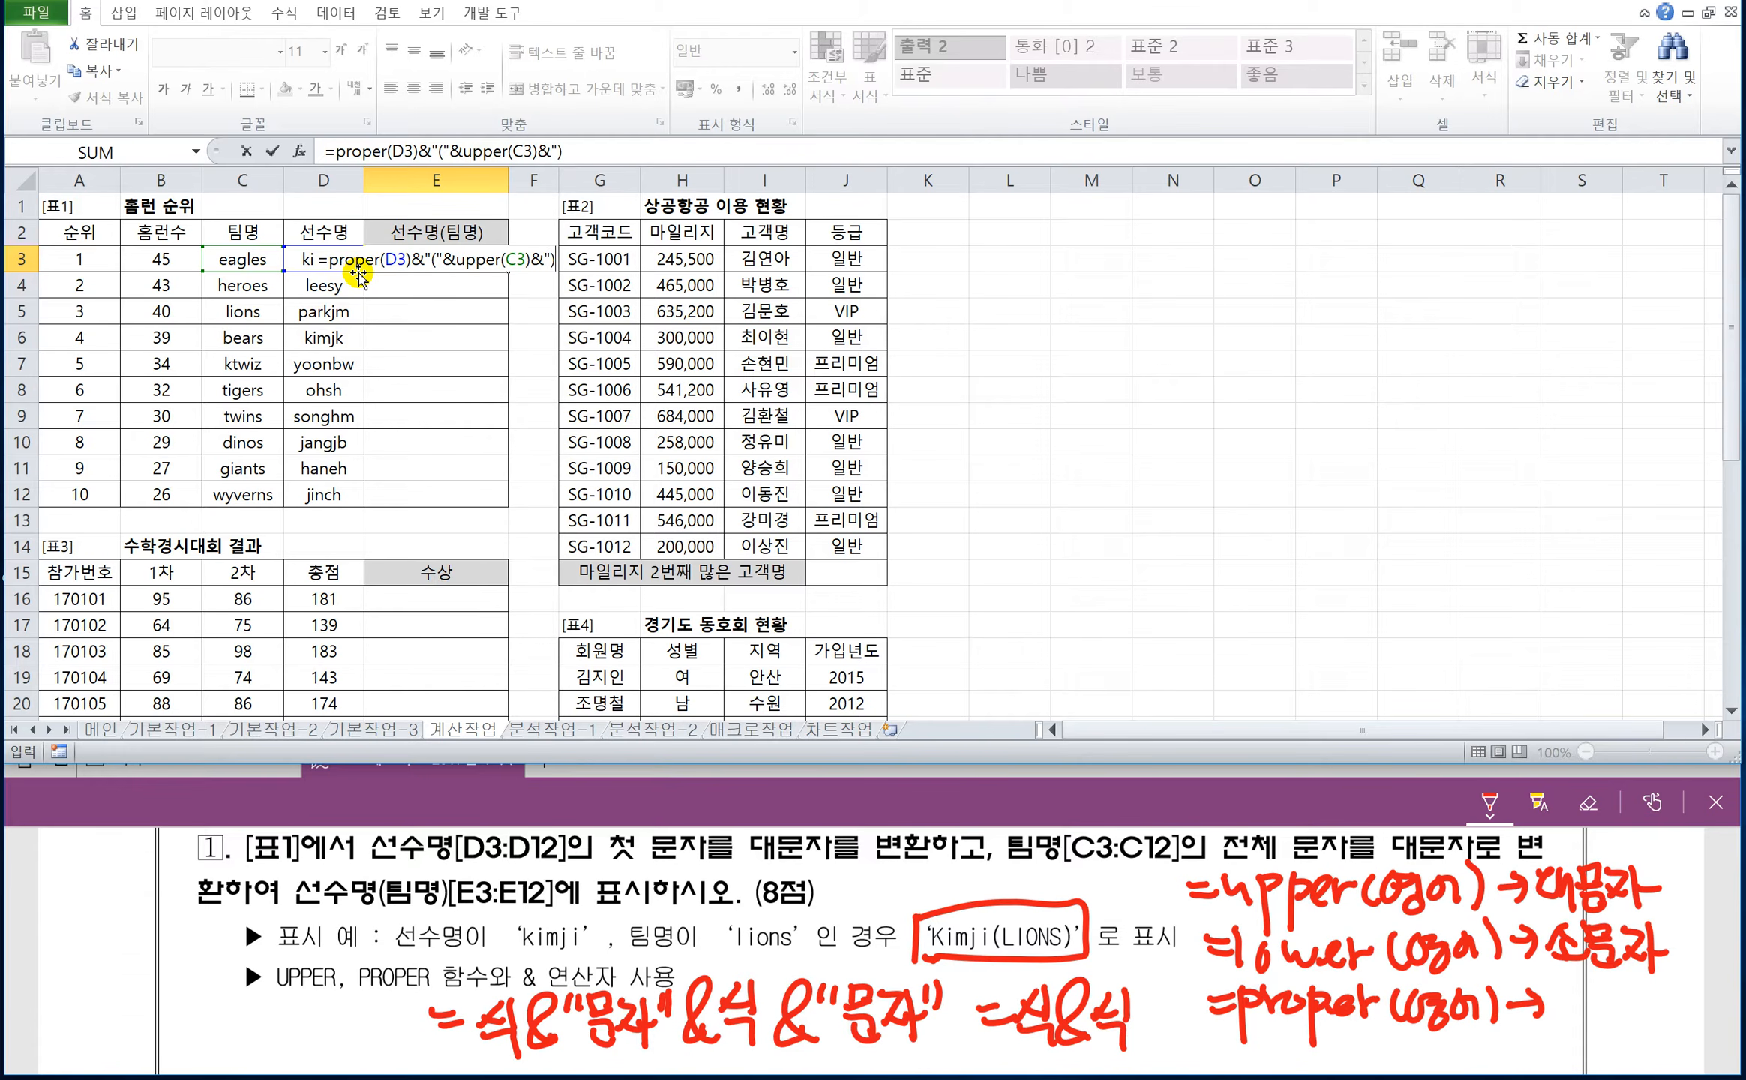
{"action": "type", "text": "\""}
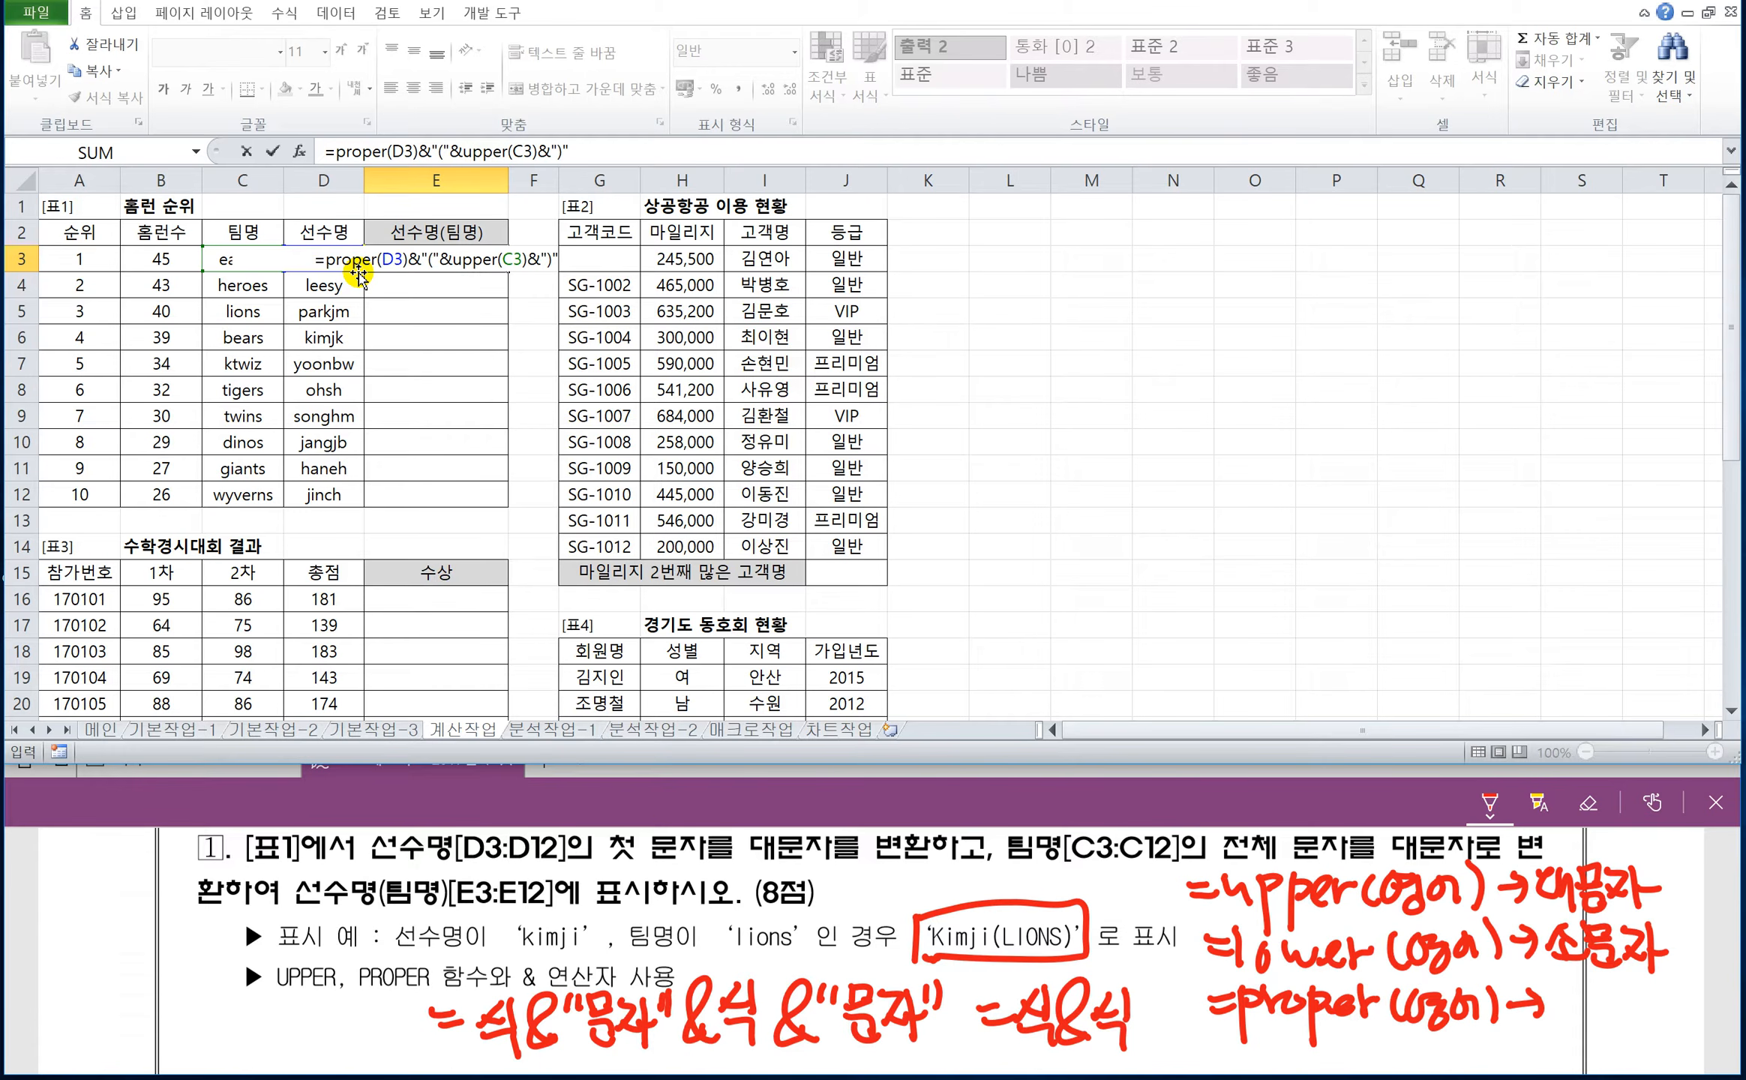
{"action": "key", "text": "Return"}
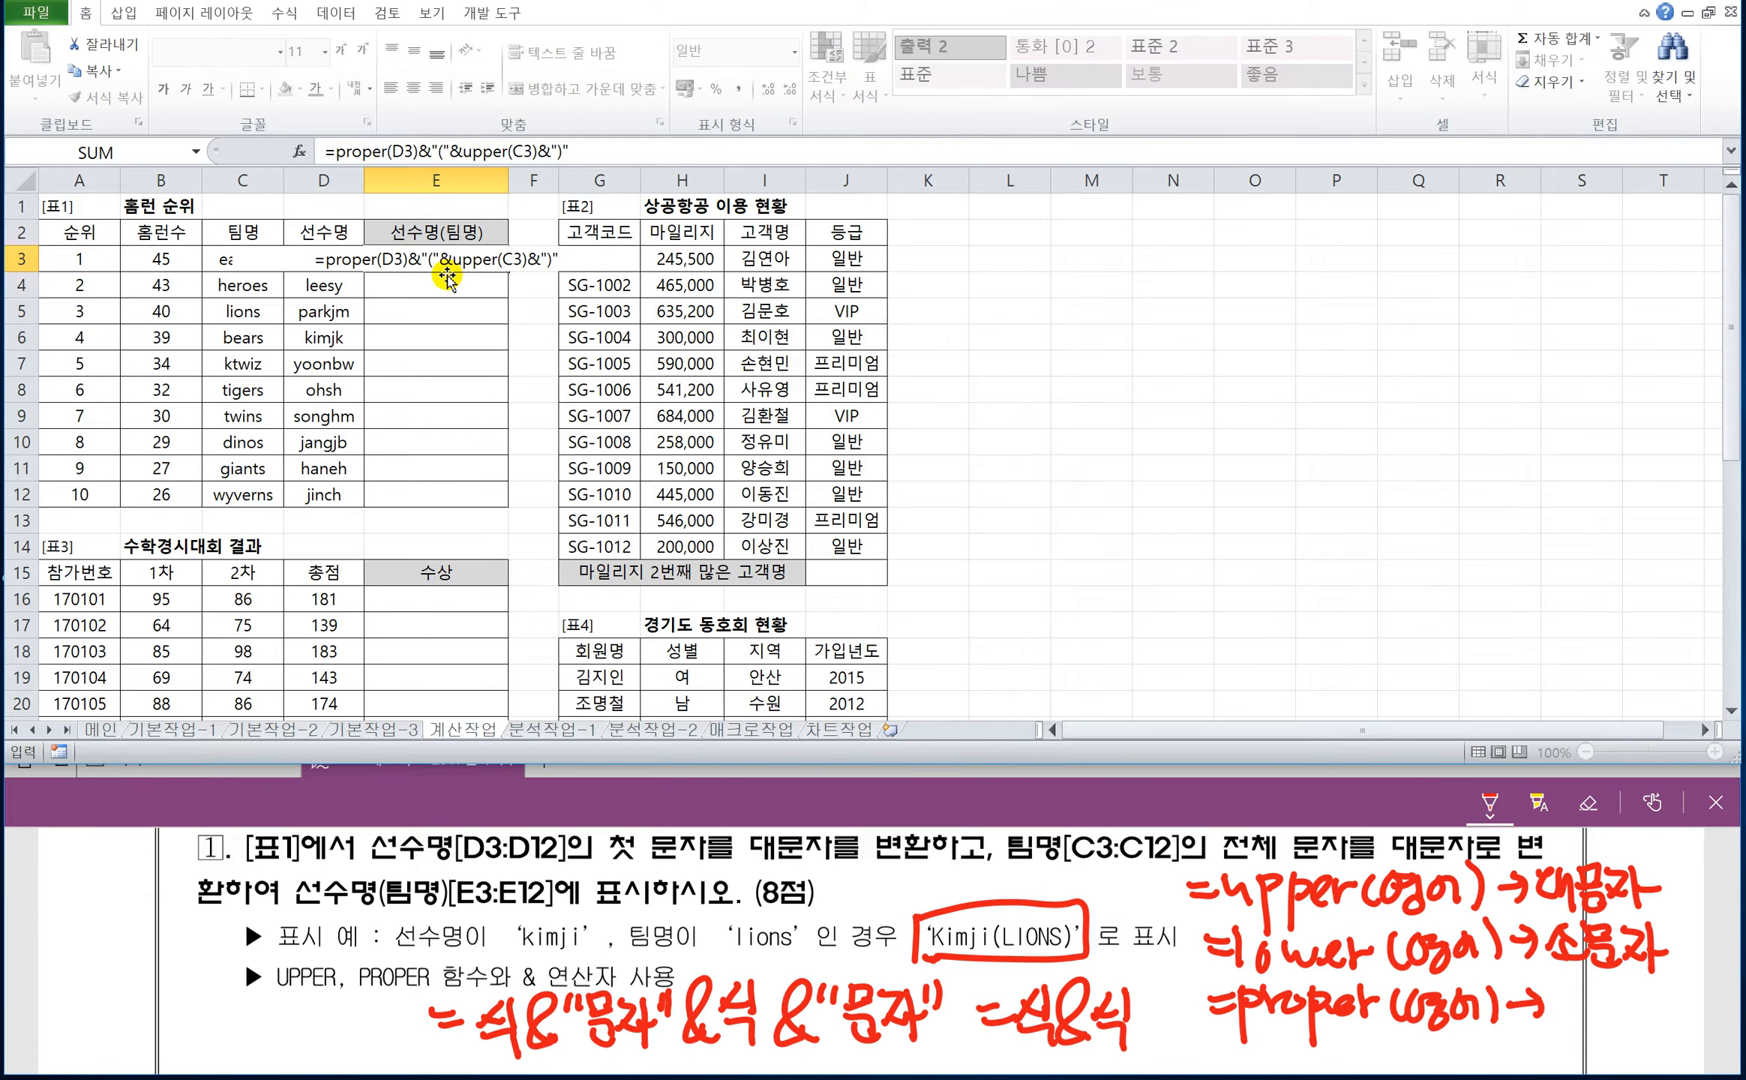
Fill the E3 formula down through E12.
{"action": "left_click", "coordinate": [465, 260]}
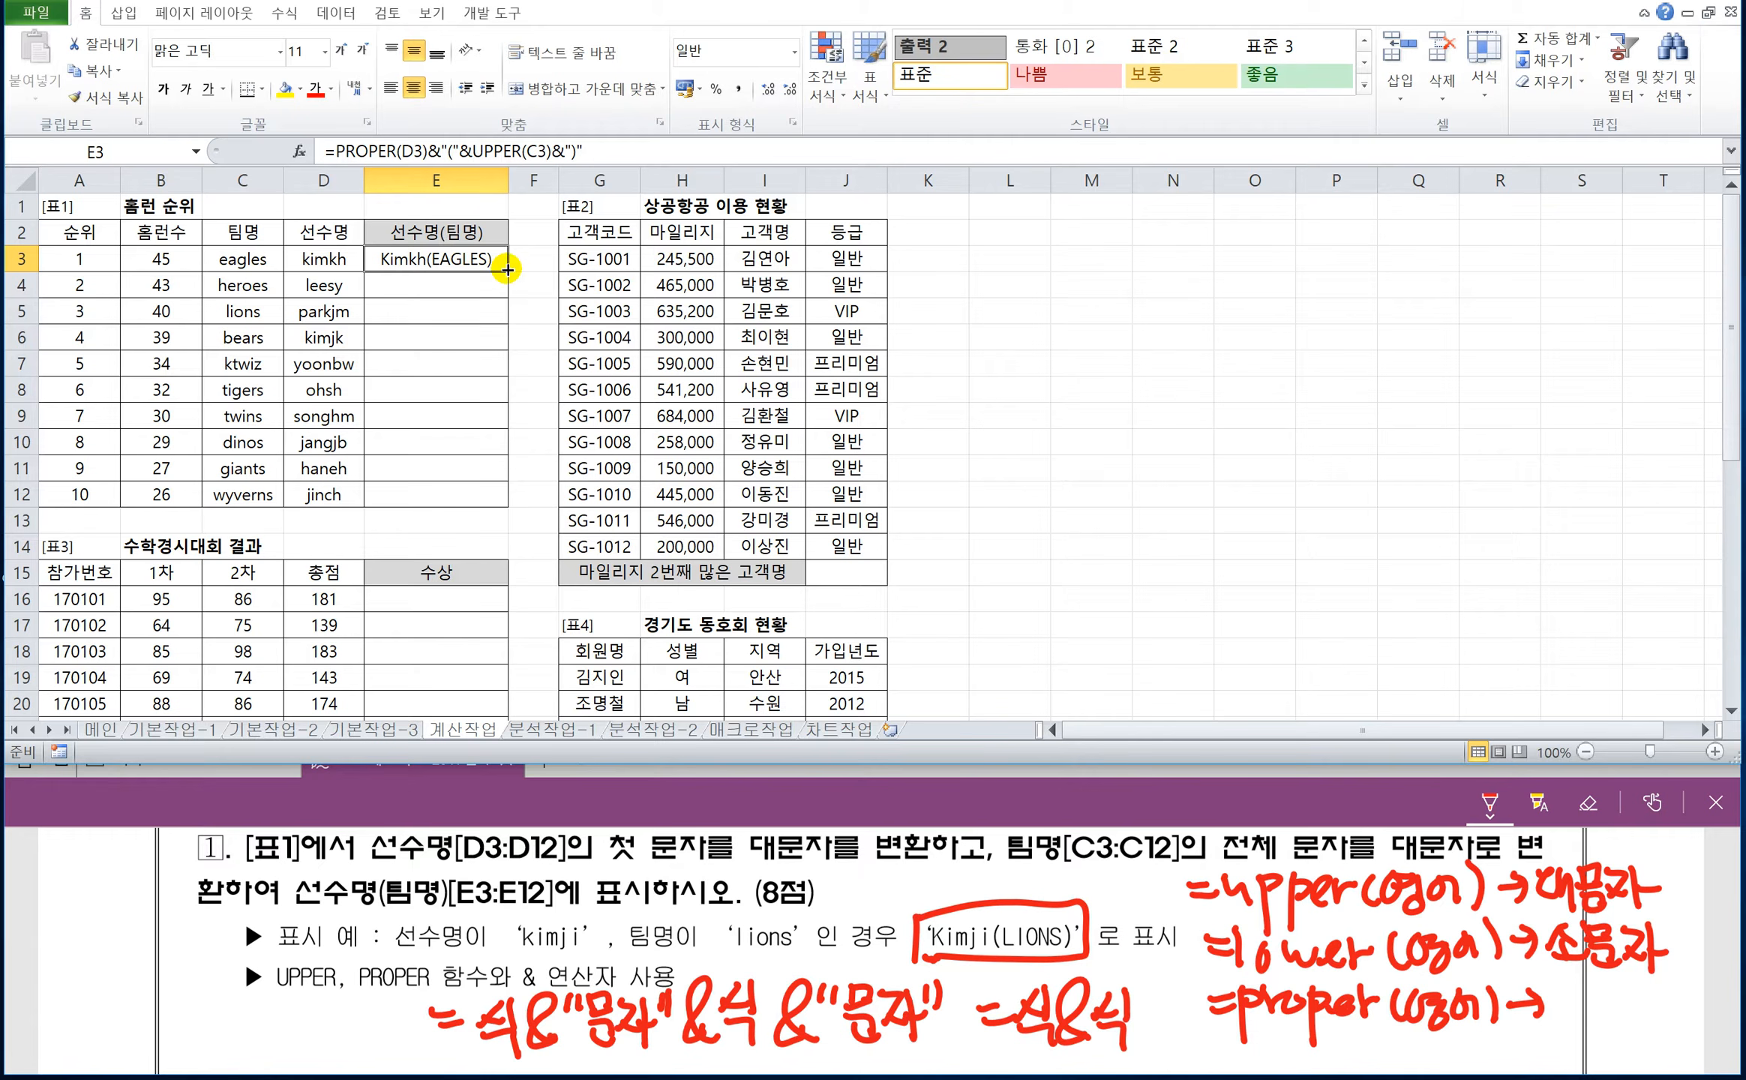
{"action": "left_click_drag", "start_coordinate": [502, 268], "coordinate": [498, 504]}
{"action": "left_click", "coordinate": [479, 530]}
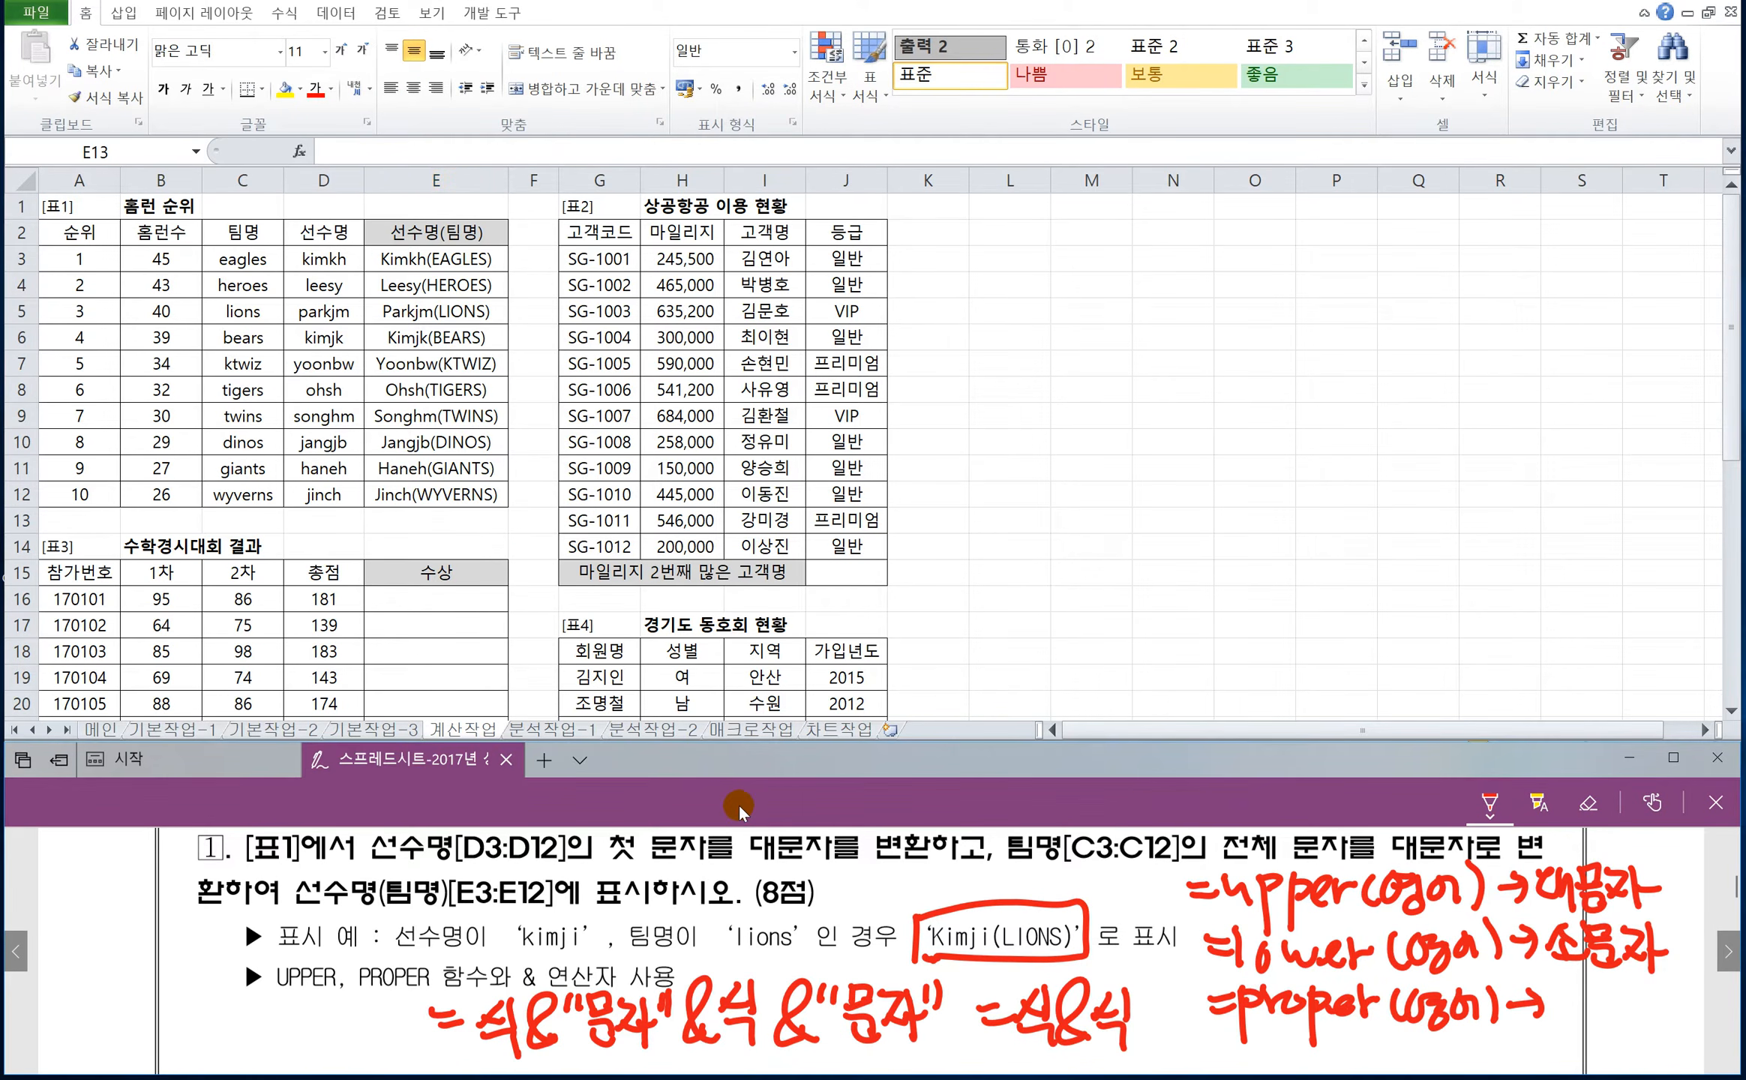
Bring up question 2 and handwrite the syntax =vlookup(기준식, 참조범위, 열번호, 0) in red ink beside its function hint.
{"action": "scroll", "coordinate": [762, 888], "scroll_direction": "down", "scroll_amount": 5}
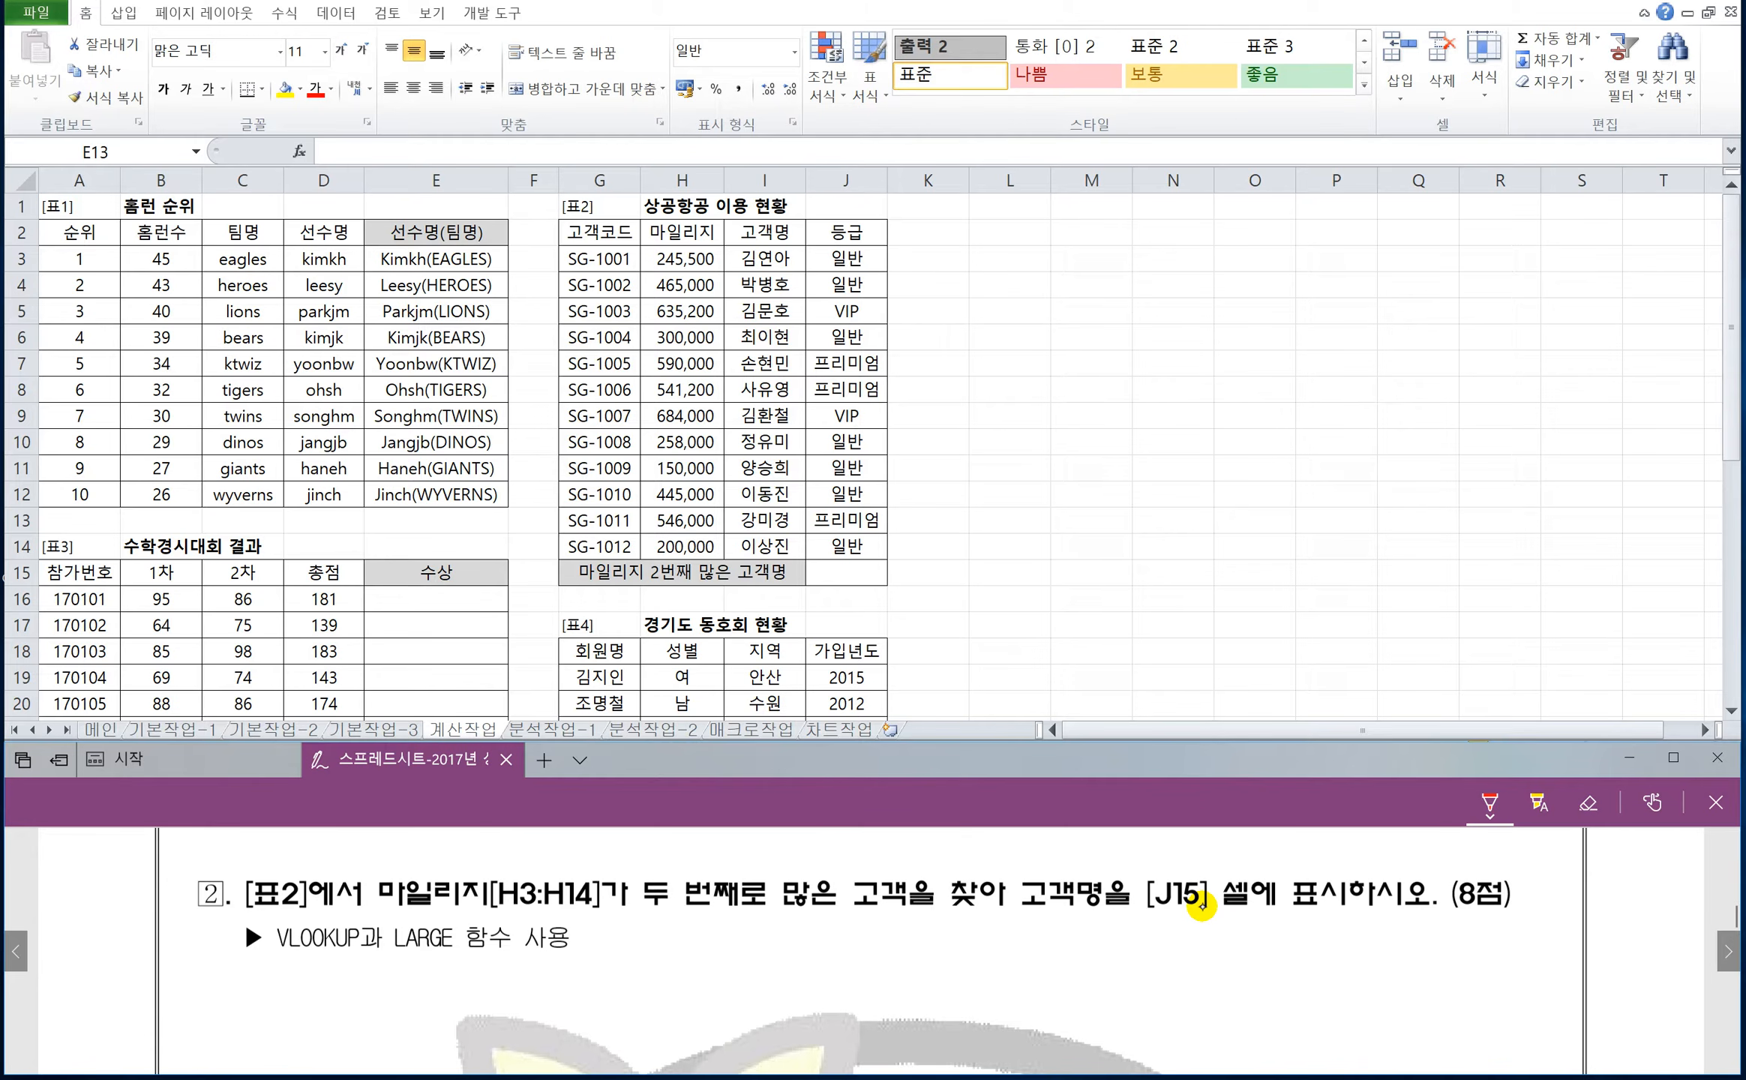
{"action": "left_click_drag", "start_coordinate": [647, 937], "coordinate": [663, 936]}
{"action": "left_click_drag", "start_coordinate": [653, 950], "coordinate": [677, 951]}
{"action": "mouse_move", "coordinate": [688, 930]}
{"action": "left_mouse_down"}
{"action": "mouse_move", "coordinate": [713, 928]}
{"action": "mouse_move", "coordinate": [719, 951]}
{"action": "left_mouse_up"}
{"action": "mouse_move", "coordinate": [744, 934]}
{"action": "left_mouse_down"}
{"action": "mouse_move", "coordinate": [735, 949]}
{"action": "mouse_move", "coordinate": [754, 934]}
{"action": "left_mouse_up"}
{"action": "left_click_drag", "start_coordinate": [764, 931], "coordinate": [780, 951]}
{"action": "mouse_move", "coordinate": [780, 951]}
{"action": "left_mouse_down"}
{"action": "mouse_move", "coordinate": [836, 933]}
{"action": "mouse_move", "coordinate": [848, 1009]}
{"action": "left_mouse_up"}
{"action": "left_click_drag", "start_coordinate": [851, 933], "coordinate": [873, 938]}
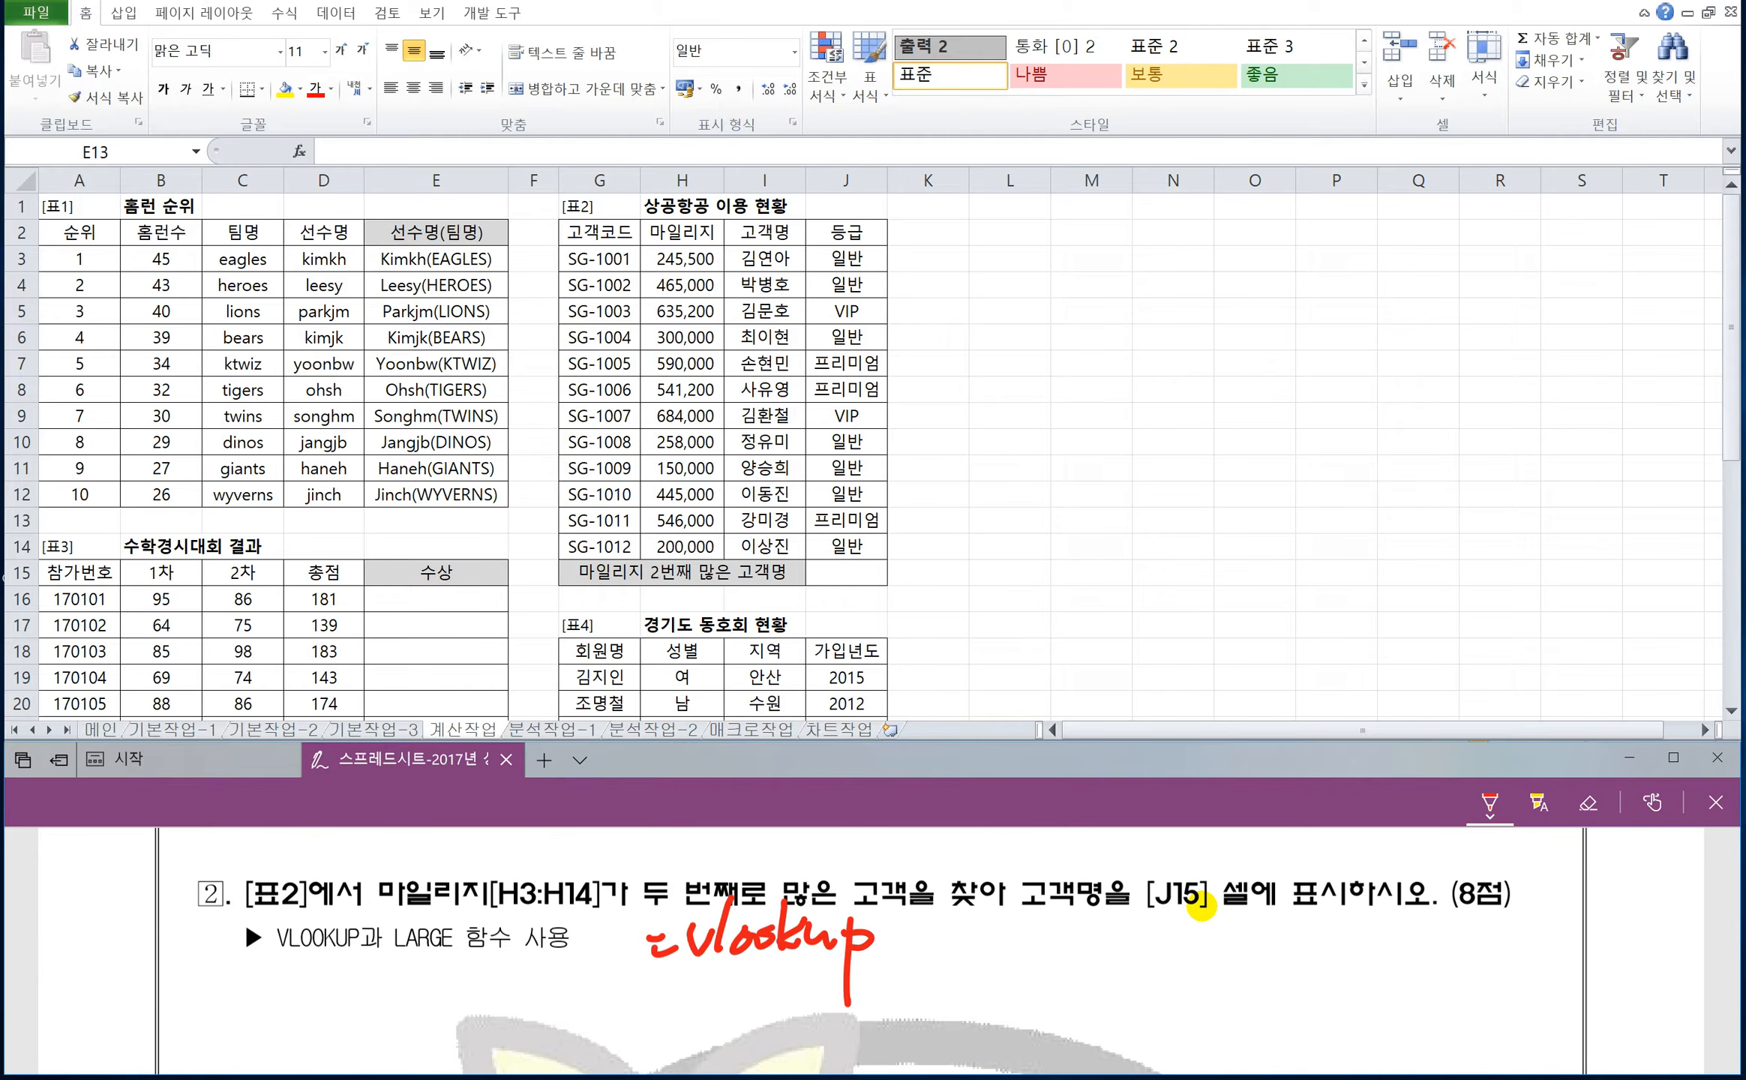
{"action": "left_click_drag", "start_coordinate": [913, 921], "coordinate": [893, 956]}
{"action": "mouse_move", "coordinate": [904, 924]}
{"action": "left_mouse_down"}
{"action": "mouse_move", "coordinate": [927, 927]}
{"action": "mouse_move", "coordinate": [916, 951]}
{"action": "left_mouse_up"}
{"action": "mouse_move", "coordinate": [942, 913]}
{"action": "left_mouse_down"}
{"action": "mouse_move", "coordinate": [943, 958]}
{"action": "mouse_move", "coordinate": [969, 943]}
{"action": "left_mouse_up"}
{"action": "left_click_drag", "start_coordinate": [968, 924], "coordinate": [982, 943]}
{"action": "mouse_move", "coordinate": [964, 947]}
{"action": "left_mouse_down"}
{"action": "mouse_move", "coordinate": [984, 964]}
{"action": "mouse_move", "coordinate": [992, 943]}
{"action": "mouse_move", "coordinate": [1024, 941]}
{"action": "left_mouse_up"}
{"action": "left_click_drag", "start_coordinate": [1029, 907], "coordinate": [1028, 947]}
{"action": "mouse_move", "coordinate": [1027, 946]}
{"action": "left_mouse_down"}
{"action": "mouse_move", "coordinate": [1048, 967]}
{"action": "mouse_move", "coordinate": [1091, 918]}
{"action": "left_mouse_up"}
{"action": "mouse_move", "coordinate": [1069, 927]}
{"action": "left_mouse_down"}
{"action": "mouse_move", "coordinate": [1095, 945]}
{"action": "mouse_move", "coordinate": [1108, 930]}
{"action": "left_mouse_up"}
{"action": "left_click_drag", "start_coordinate": [1108, 909], "coordinate": [1108, 961]}
{"action": "left_click_drag", "start_coordinate": [1111, 916], "coordinate": [1144, 944]}
{"action": "left_click_drag", "start_coordinate": [1120, 942], "coordinate": [1171, 952]}
{"action": "mouse_move", "coordinate": [1167, 915]}
{"action": "left_mouse_down"}
{"action": "mouse_move", "coordinate": [1177, 951]}
{"action": "mouse_move", "coordinate": [1191, 926]}
{"action": "left_mouse_up"}
{"action": "left_click_drag", "start_coordinate": [1170, 944], "coordinate": [1191, 964]}
{"action": "left_click_drag", "start_coordinate": [1194, 913], "coordinate": [1218, 946]}
{"action": "left_click_drag", "start_coordinate": [1223, 909], "coordinate": [1231, 963]}
{"action": "mouse_move", "coordinate": [1257, 952]}
{"action": "left_mouse_down"}
{"action": "mouse_move", "coordinate": [1248, 967]}
{"action": "mouse_move", "coordinate": [1281, 949]}
{"action": "left_mouse_up"}
{"action": "left_click_drag", "start_coordinate": [1274, 930], "coordinate": [1305, 935]}
{"action": "mouse_move", "coordinate": [1275, 949]}
{"action": "left_mouse_down"}
{"action": "mouse_move", "coordinate": [1308, 942]}
{"action": "mouse_move", "coordinate": [1314, 959]}
{"action": "left_mouse_up"}
{"action": "mouse_move", "coordinate": [1313, 917]}
{"action": "left_mouse_down"}
{"action": "mouse_move", "coordinate": [1338, 960]}
{"action": "mouse_move", "coordinate": [1346, 947]}
{"action": "left_mouse_up"}
{"action": "left_click_drag", "start_coordinate": [1339, 916], "coordinate": [1368, 963]}
{"action": "left_click_drag", "start_coordinate": [1360, 908], "coordinate": [1393, 943]}
{"action": "mouse_move", "coordinate": [1367, 952]}
{"action": "left_mouse_down"}
{"action": "mouse_move", "coordinate": [1415, 964]}
{"action": "mouse_move", "coordinate": [1458, 919]}
{"action": "mouse_move", "coordinate": [1489, 957]}
{"action": "left_mouse_up"}
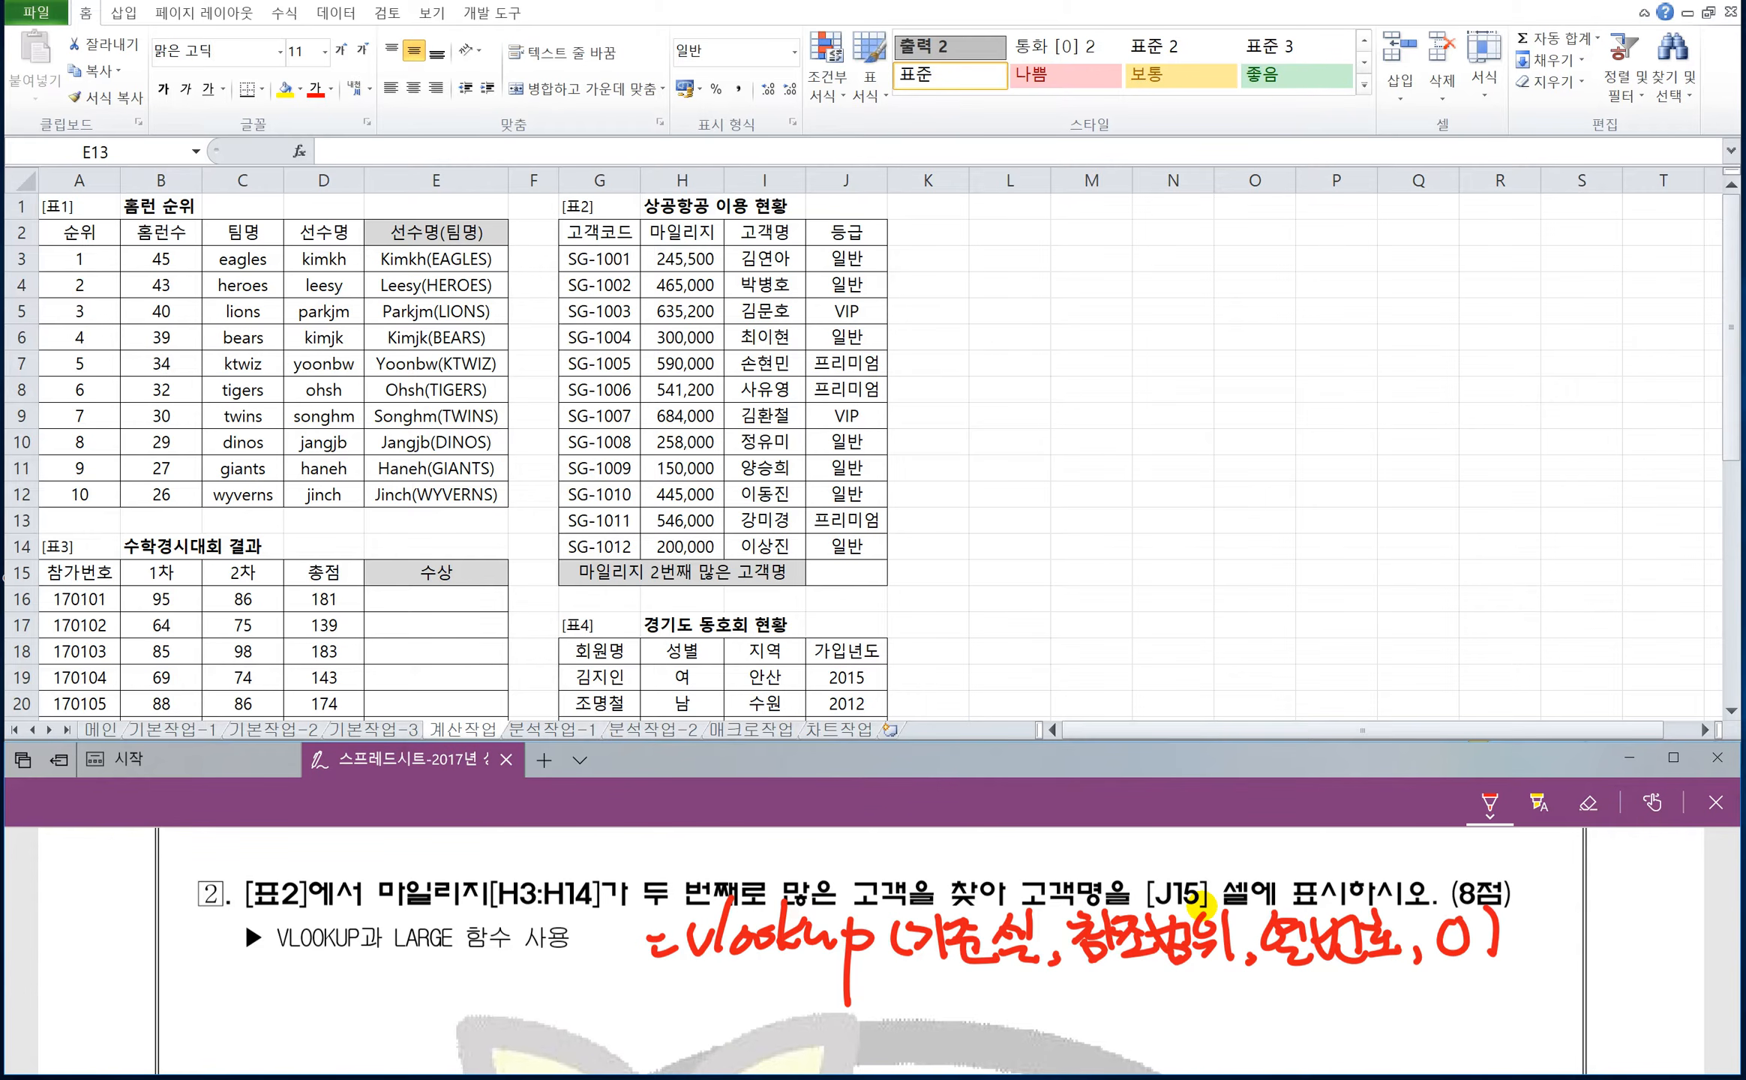
Handwrite the notes 0=false and 1=True in red ink beside the VLOOKUP syntax.
{"action": "mouse_move", "coordinate": [1536, 859]}
{"action": "left_mouse_down"}
{"action": "mouse_move", "coordinate": [1569, 866]}
{"action": "mouse_move", "coordinate": [1584, 903]}
{"action": "mouse_move", "coordinate": [1623, 881]}
{"action": "left_mouse_up"}
{"action": "mouse_move", "coordinate": [1654, 869]}
{"action": "left_mouse_down"}
{"action": "mouse_move", "coordinate": [1635, 906]}
{"action": "mouse_move", "coordinate": [1673, 878]}
{"action": "left_mouse_up"}
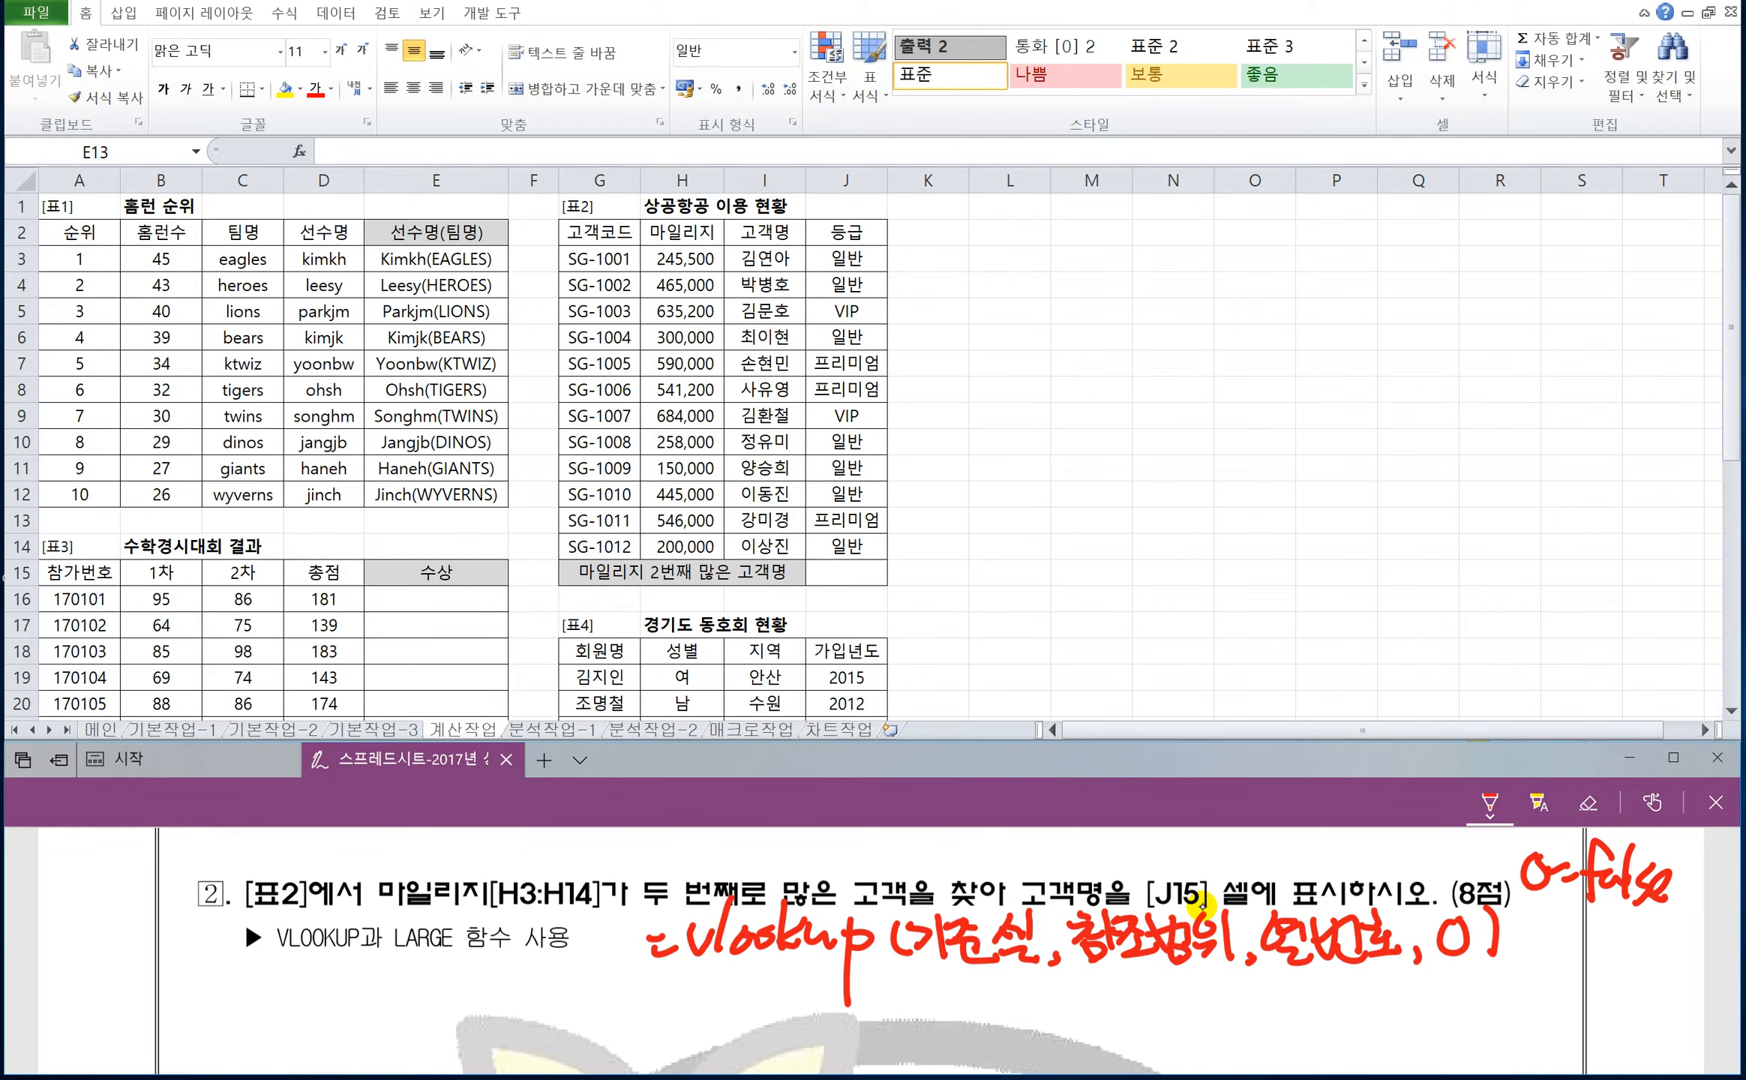
{"action": "mouse_move", "coordinate": [1546, 910]}
{"action": "left_mouse_down"}
{"action": "mouse_move", "coordinate": [1543, 956]}
{"action": "mouse_move", "coordinate": [1579, 925]}
{"action": "left_mouse_up"}
{"action": "mouse_move", "coordinate": [1565, 947]}
{"action": "left_mouse_down"}
{"action": "mouse_move", "coordinate": [1622, 914]}
{"action": "mouse_move", "coordinate": [1607, 959]}
{"action": "left_mouse_up"}
{"action": "left_click_drag", "start_coordinate": [1618, 931], "coordinate": [1685, 954]}
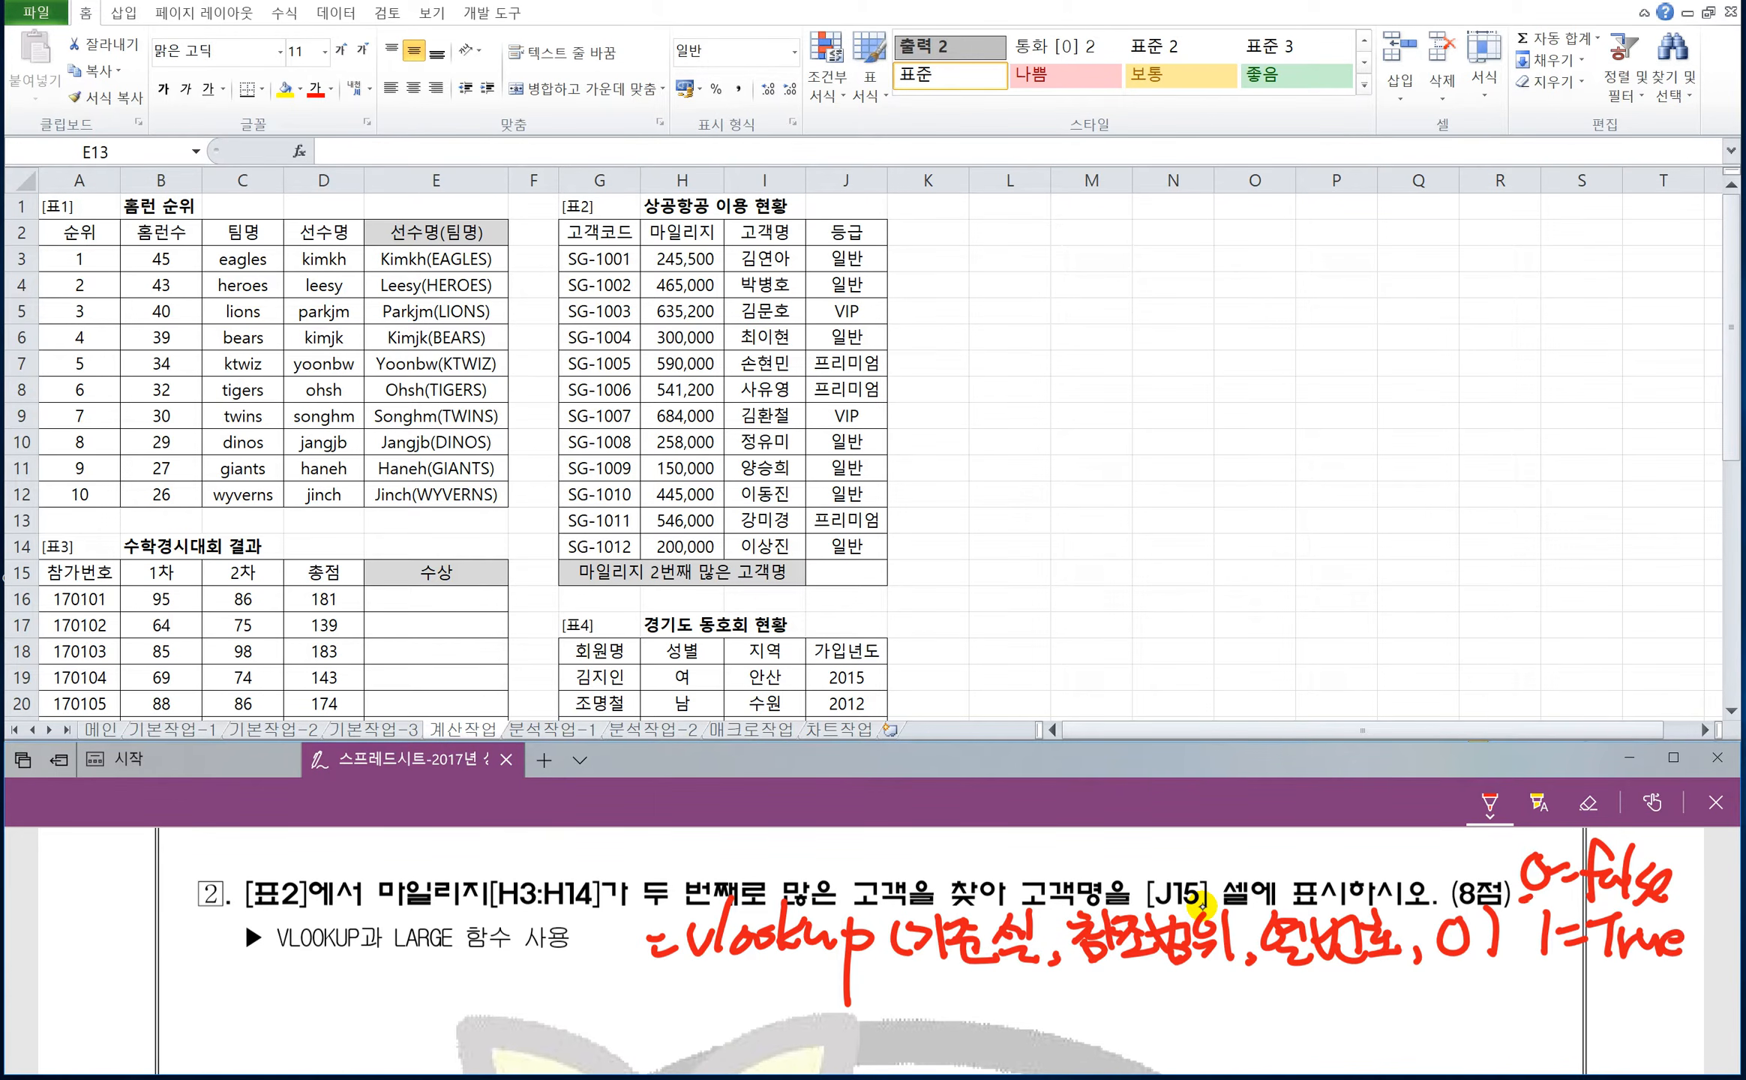
Underline the 0 and 1 notes and the 0, 열번호 and 참조범위 arguments of the VLOOKUP syntax.
{"action": "left_click_drag", "start_coordinate": [1528, 903], "coordinate": [1561, 899]}
{"action": "left_click_drag", "start_coordinate": [1435, 965], "coordinate": [1569, 968]}
{"action": "left_click_drag", "start_coordinate": [1073, 969], "coordinate": [1404, 972]}
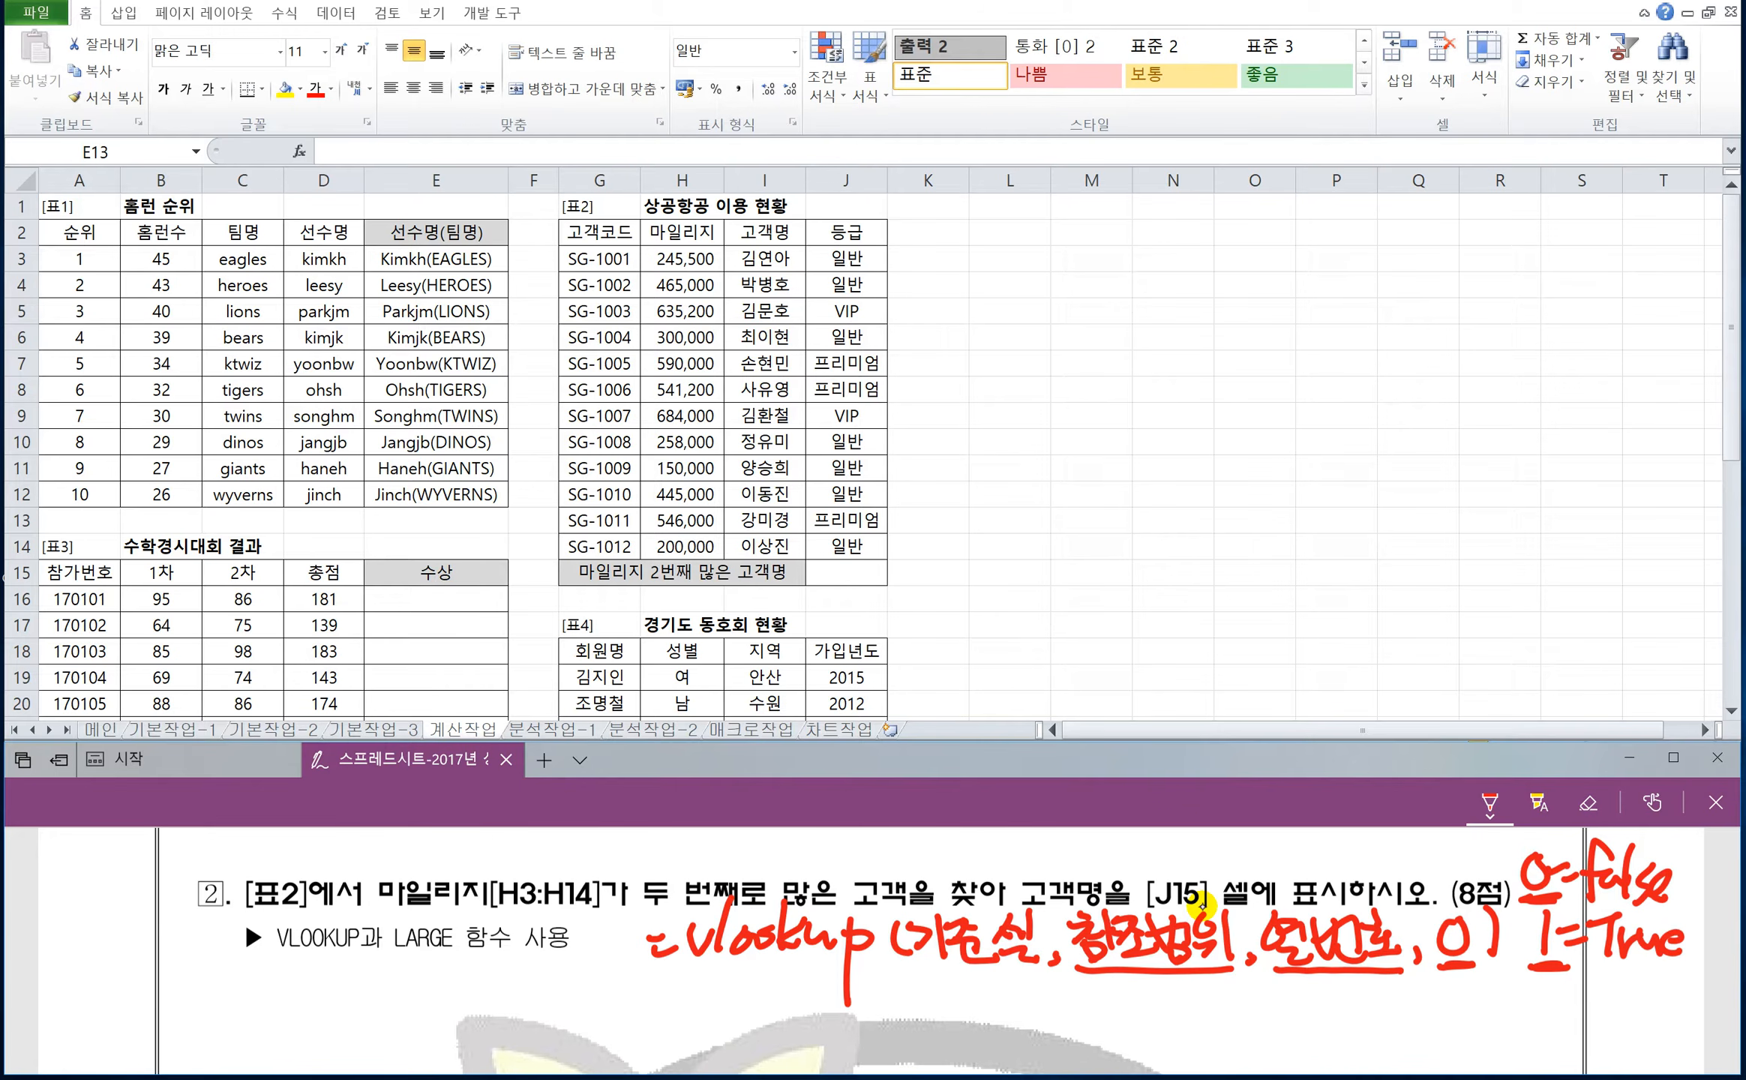
Handwrite =large(범위,K) in red ink under the VLOOKUP syntax and underline its two arguments.
{"action": "left_click_drag", "start_coordinate": [665, 1003], "coordinate": [689, 1000]}
{"action": "mouse_move", "coordinate": [669, 1018]}
{"action": "left_mouse_down"}
{"action": "mouse_move", "coordinate": [773, 1024]}
{"action": "mouse_move", "coordinate": [809, 995]}
{"action": "mouse_move", "coordinate": [783, 1031]}
{"action": "mouse_move", "coordinate": [869, 1027]}
{"action": "left_mouse_up"}
{"action": "mouse_move", "coordinate": [921, 986]}
{"action": "left_mouse_down"}
{"action": "mouse_move", "coordinate": [896, 1025]}
{"action": "mouse_move", "coordinate": [928, 1024]}
{"action": "left_mouse_up"}
{"action": "mouse_move", "coordinate": [930, 990]}
{"action": "left_mouse_down"}
{"action": "mouse_move", "coordinate": [956, 985]}
{"action": "mouse_move", "coordinate": [948, 1029]}
{"action": "mouse_move", "coordinate": [965, 1010]}
{"action": "left_mouse_up"}
{"action": "left_click_drag", "start_coordinate": [964, 1014], "coordinate": [982, 1031]}
{"action": "mouse_move", "coordinate": [998, 975]}
{"action": "left_mouse_down"}
{"action": "mouse_move", "coordinate": [998, 1025]}
{"action": "mouse_move", "coordinate": [1017, 1028]}
{"action": "left_mouse_up"}
{"action": "mouse_move", "coordinate": [1040, 975]}
{"action": "left_mouse_down"}
{"action": "mouse_move", "coordinate": [1035, 1023]}
{"action": "mouse_move", "coordinate": [1047, 1005]}
{"action": "left_mouse_up"}
{"action": "mouse_move", "coordinate": [1048, 1006]}
{"action": "left_mouse_down"}
{"action": "mouse_move", "coordinate": [1077, 1027]}
{"action": "mouse_move", "coordinate": [1017, 1038]}
{"action": "mouse_move", "coordinate": [1076, 1029]}
{"action": "left_mouse_up"}
{"action": "left_click_drag", "start_coordinate": [909, 1042], "coordinate": [987, 1033]}
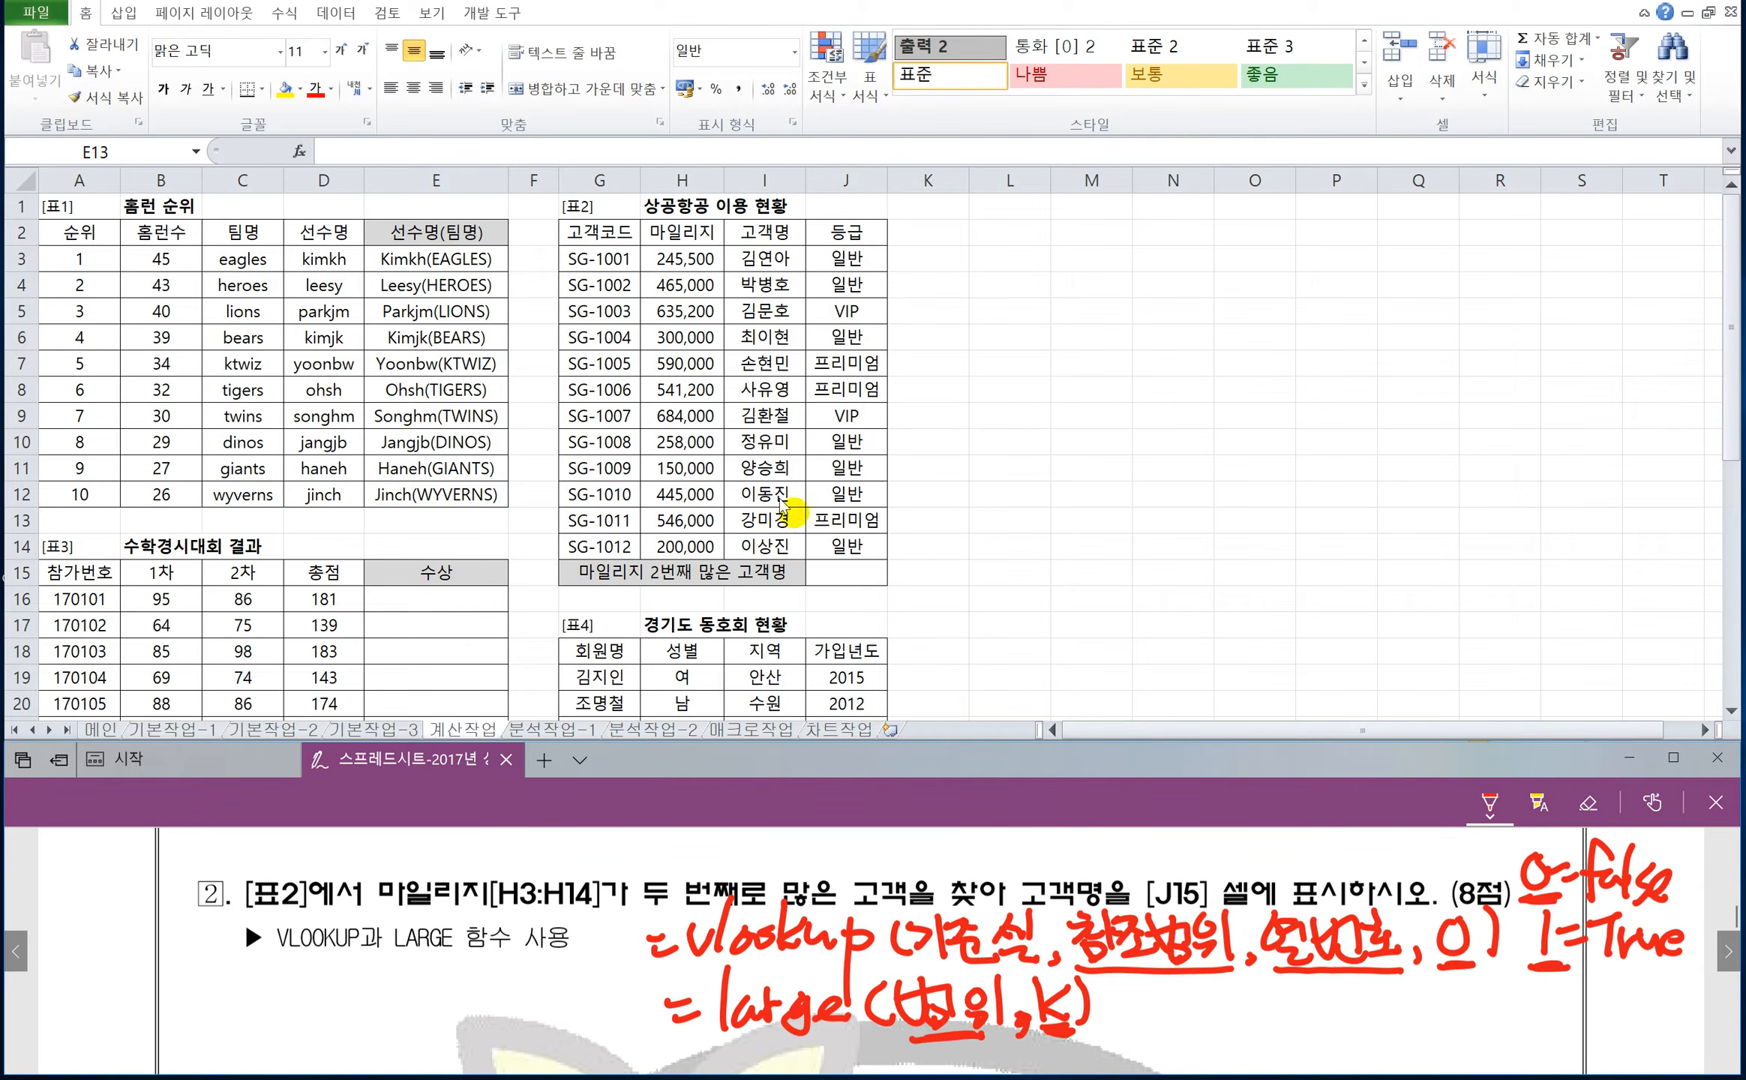
Enter =LARGE(H3:H14,2) in cell J15 to find the second-highest mileage.
{"action": "left_click", "coordinate": [833, 570]}
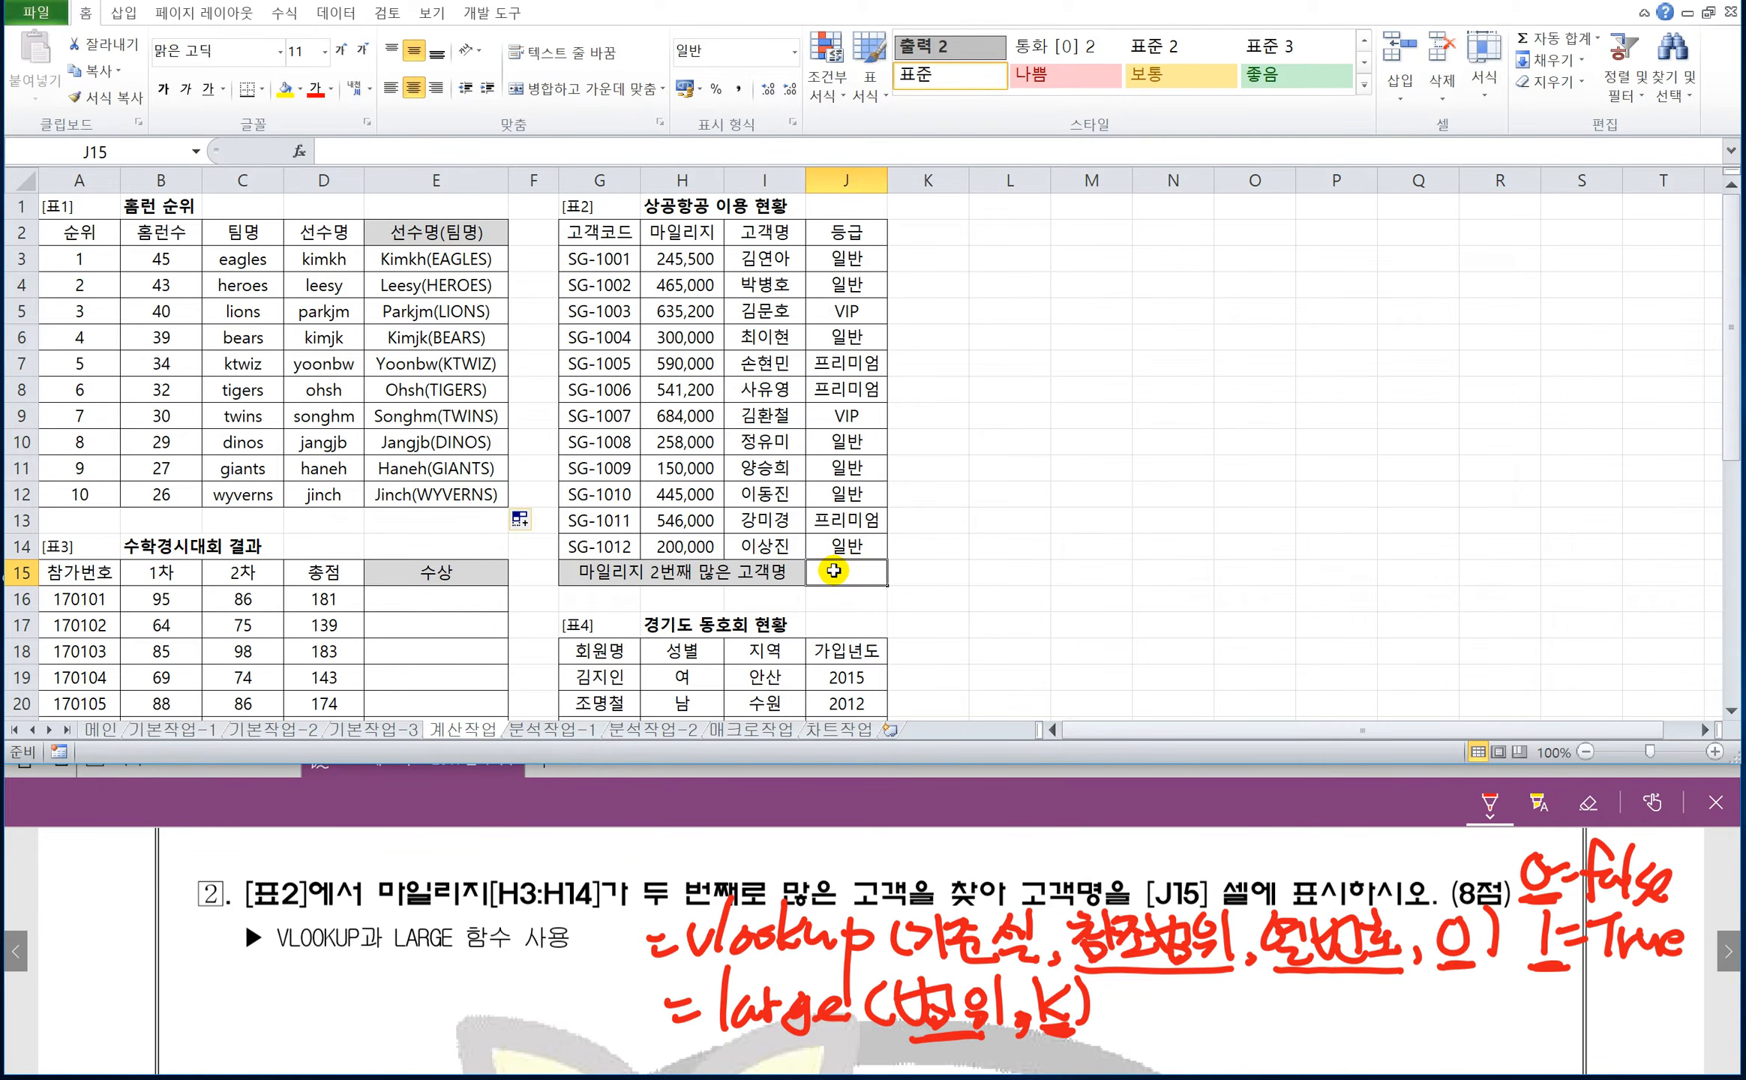
{"action": "type", "text": "="}
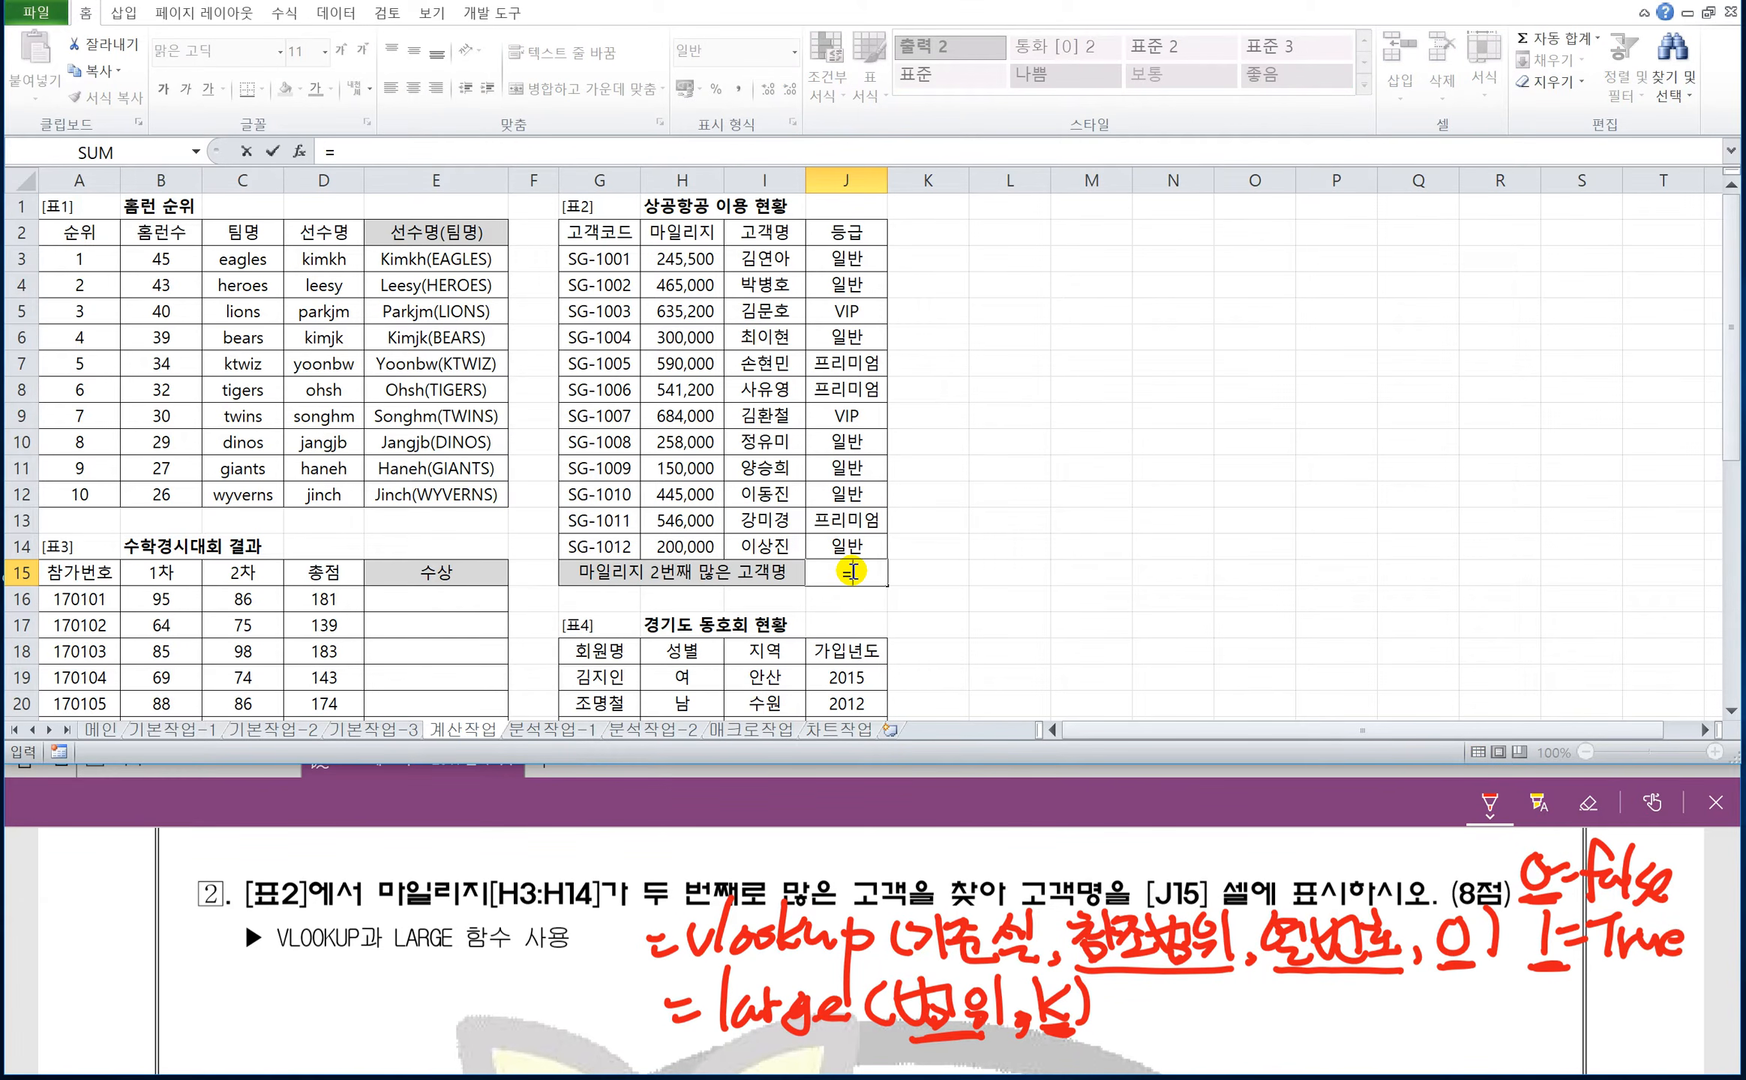
{"action": "type", "text": "large("}
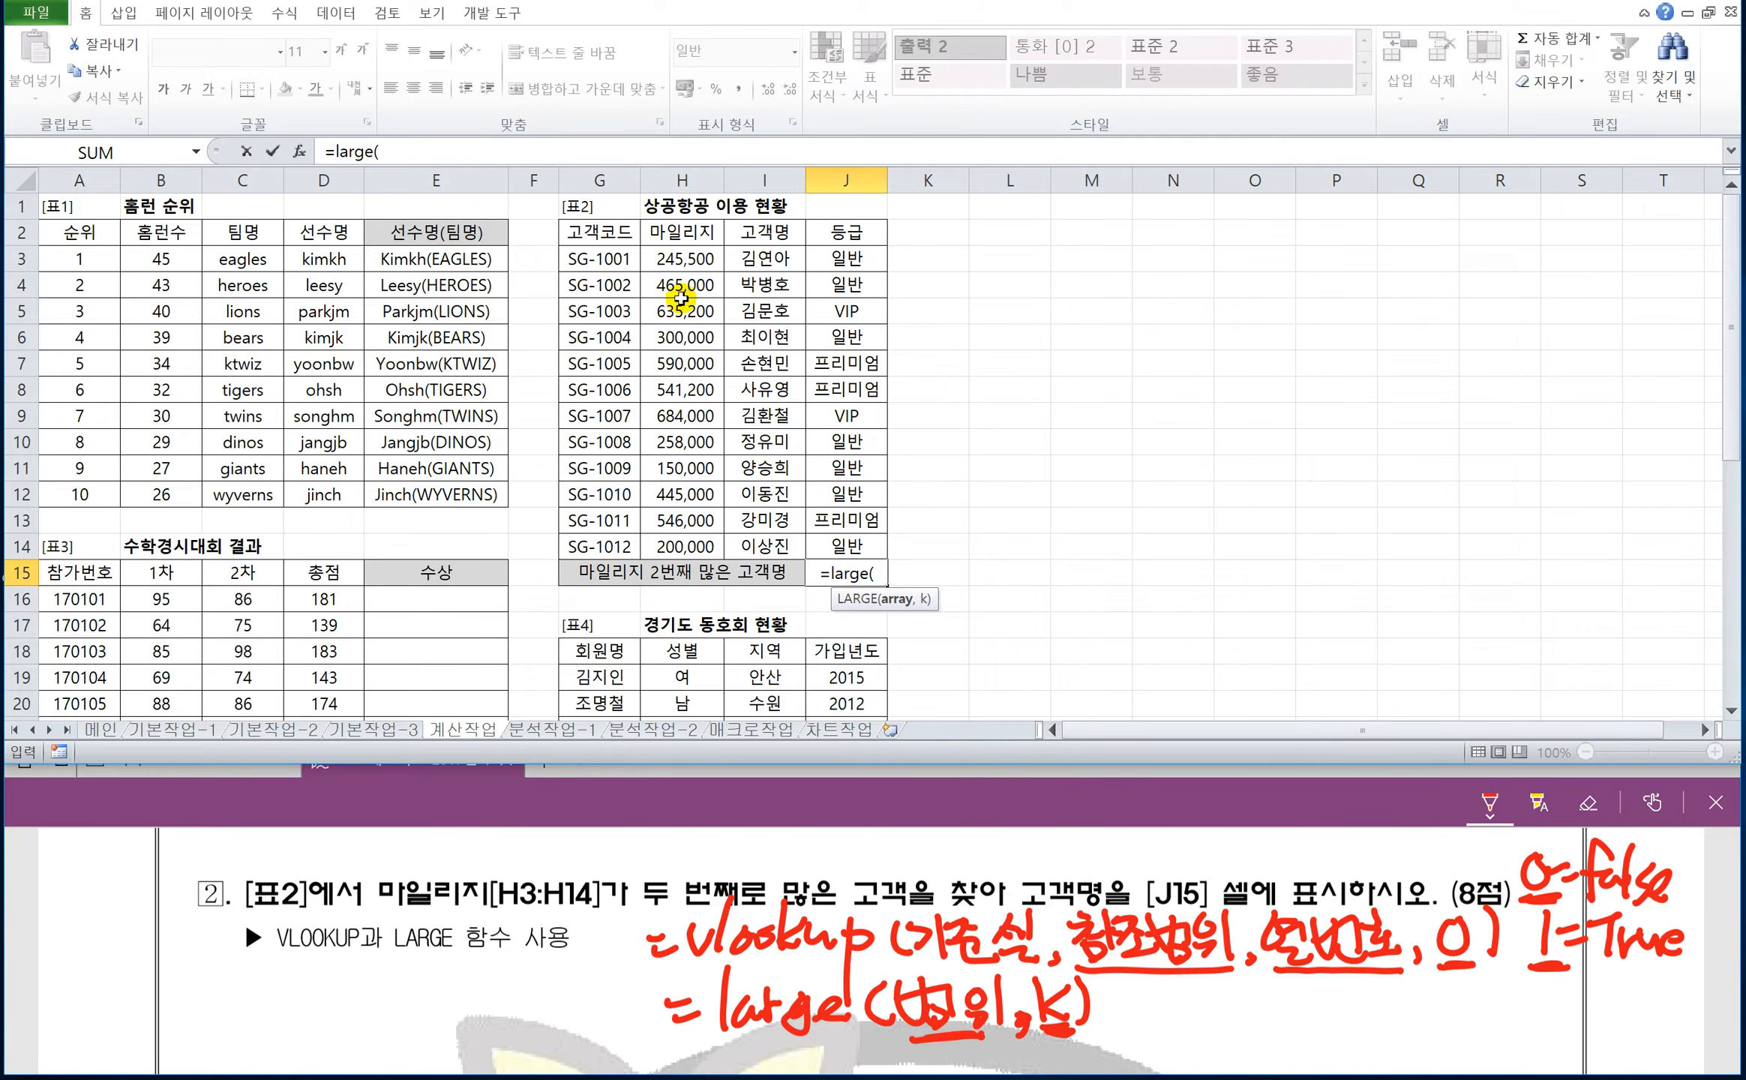
{"action": "left_click_drag", "start_coordinate": [671, 259], "coordinate": [673, 546]}
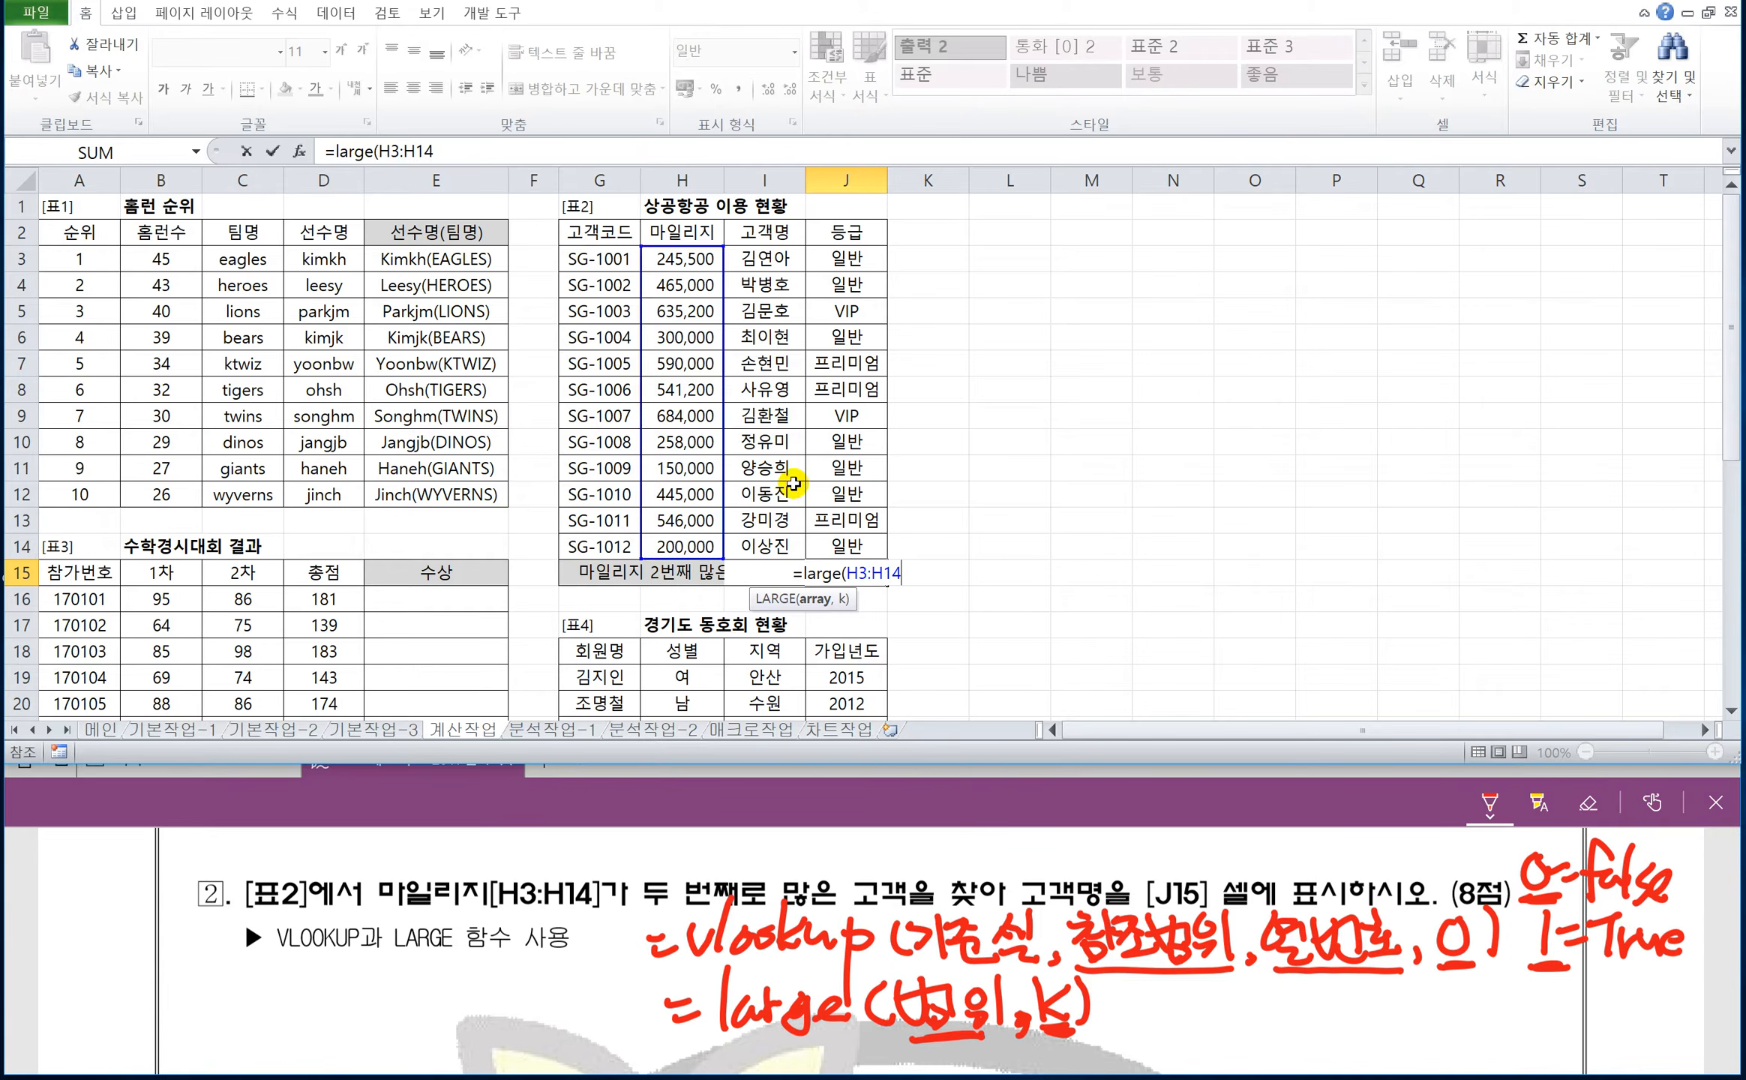
{"action": "type", "text": ",2"}
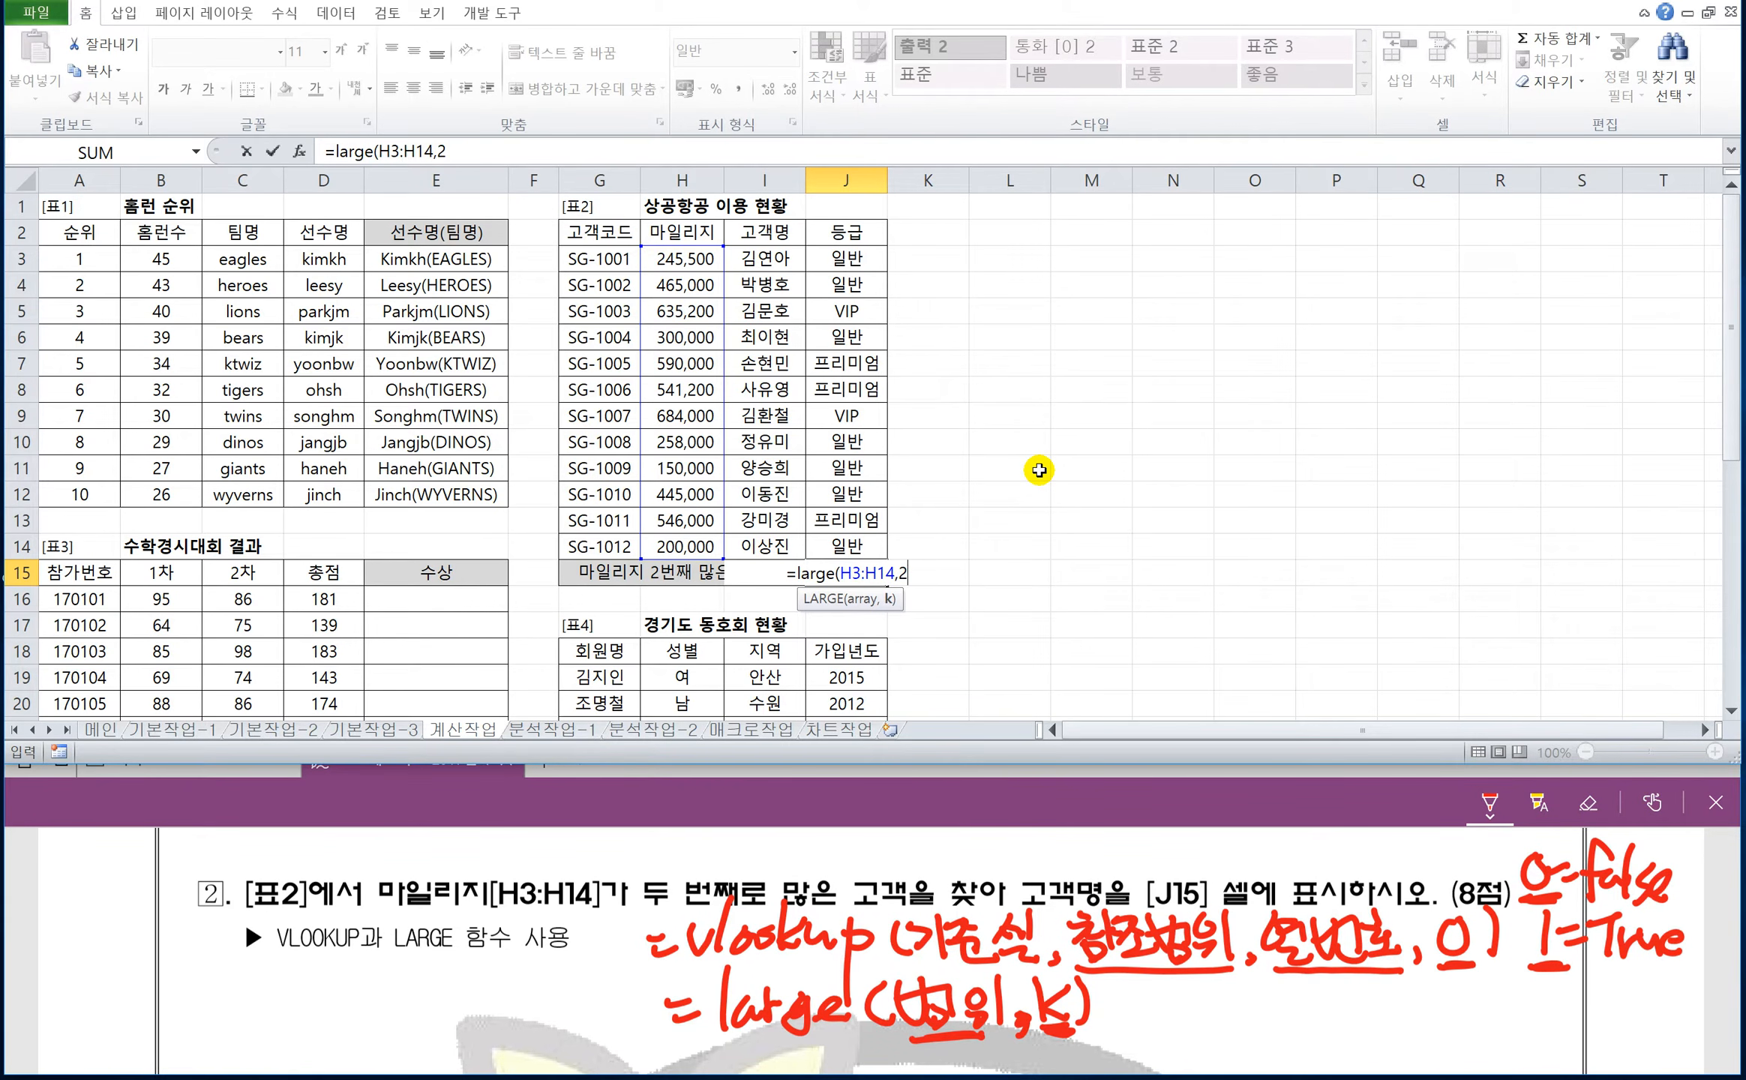
{"action": "type", "text": ")"}
{"action": "key", "text": "Return"}
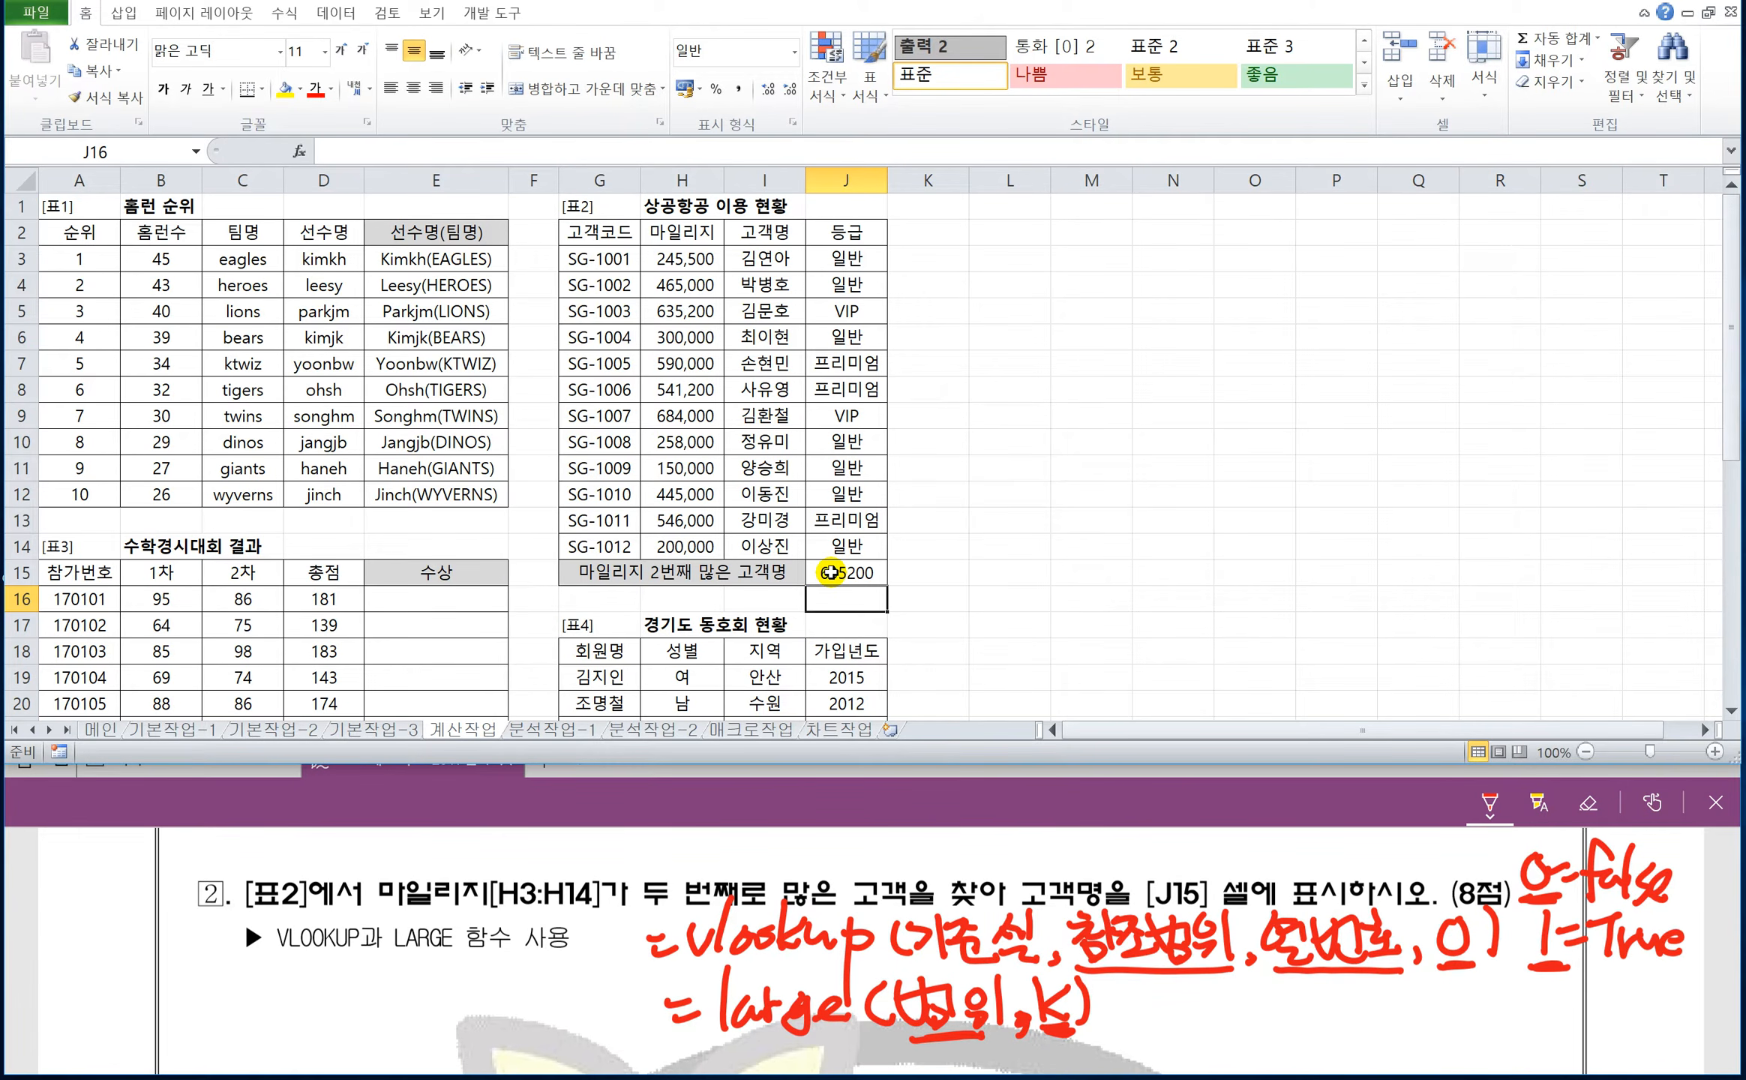
Box the 참조범위 argument of the VLOOKUP syntax in red ink and handwrite 기준셀 beneath it with an arrow.
{"action": "mouse_move", "coordinate": [1074, 909]}
{"action": "left_mouse_down"}
{"action": "mouse_move", "coordinate": [1074, 969]}
{"action": "mouse_move", "coordinate": [1206, 911]}
{"action": "mouse_move", "coordinate": [1156, 976]}
{"action": "left_mouse_up"}
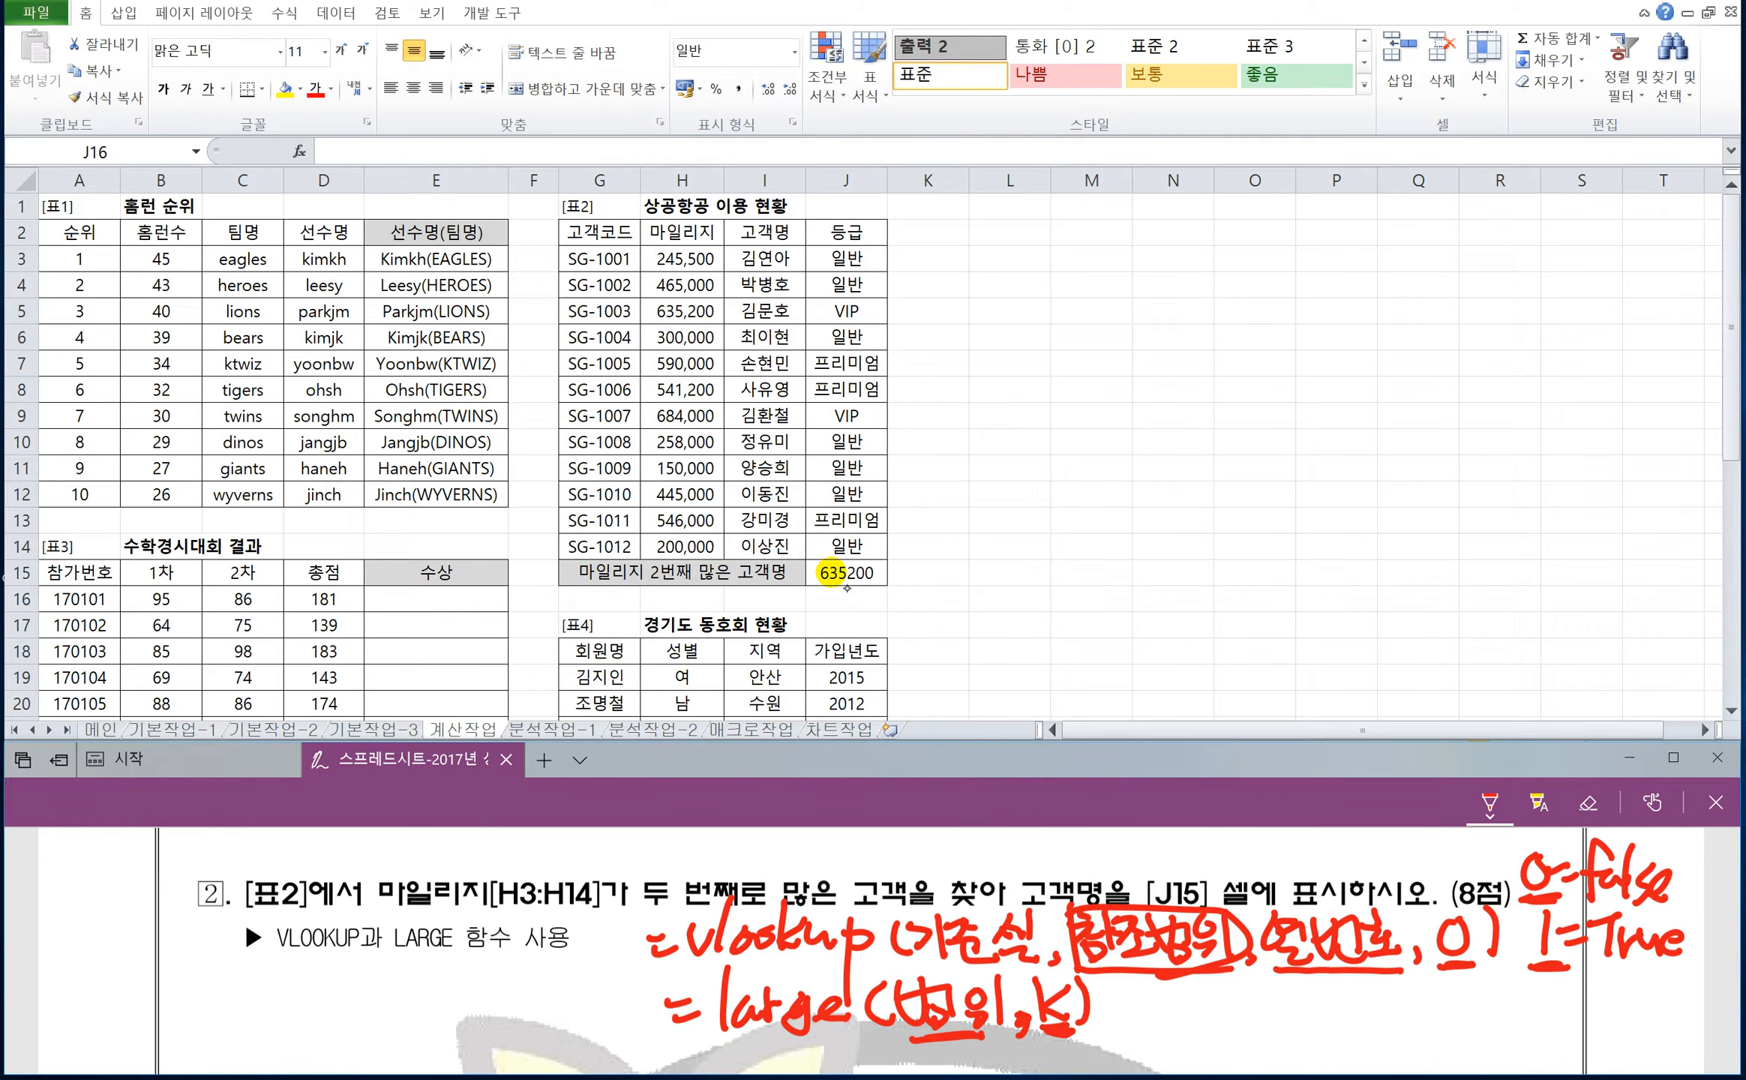
{"action": "mouse_move", "coordinate": [1140, 986]}
{"action": "left_mouse_down"}
{"action": "mouse_move", "coordinate": [1167, 987]}
{"action": "mouse_move", "coordinate": [1143, 1054]}
{"action": "mouse_move", "coordinate": [1184, 1050]}
{"action": "left_mouse_up"}
{"action": "mouse_move", "coordinate": [1196, 1008]}
{"action": "left_mouse_down"}
{"action": "mouse_move", "coordinate": [1183, 1033]}
{"action": "mouse_move", "coordinate": [1213, 1038]}
{"action": "mouse_move", "coordinate": [1209, 1059]}
{"action": "left_mouse_up"}
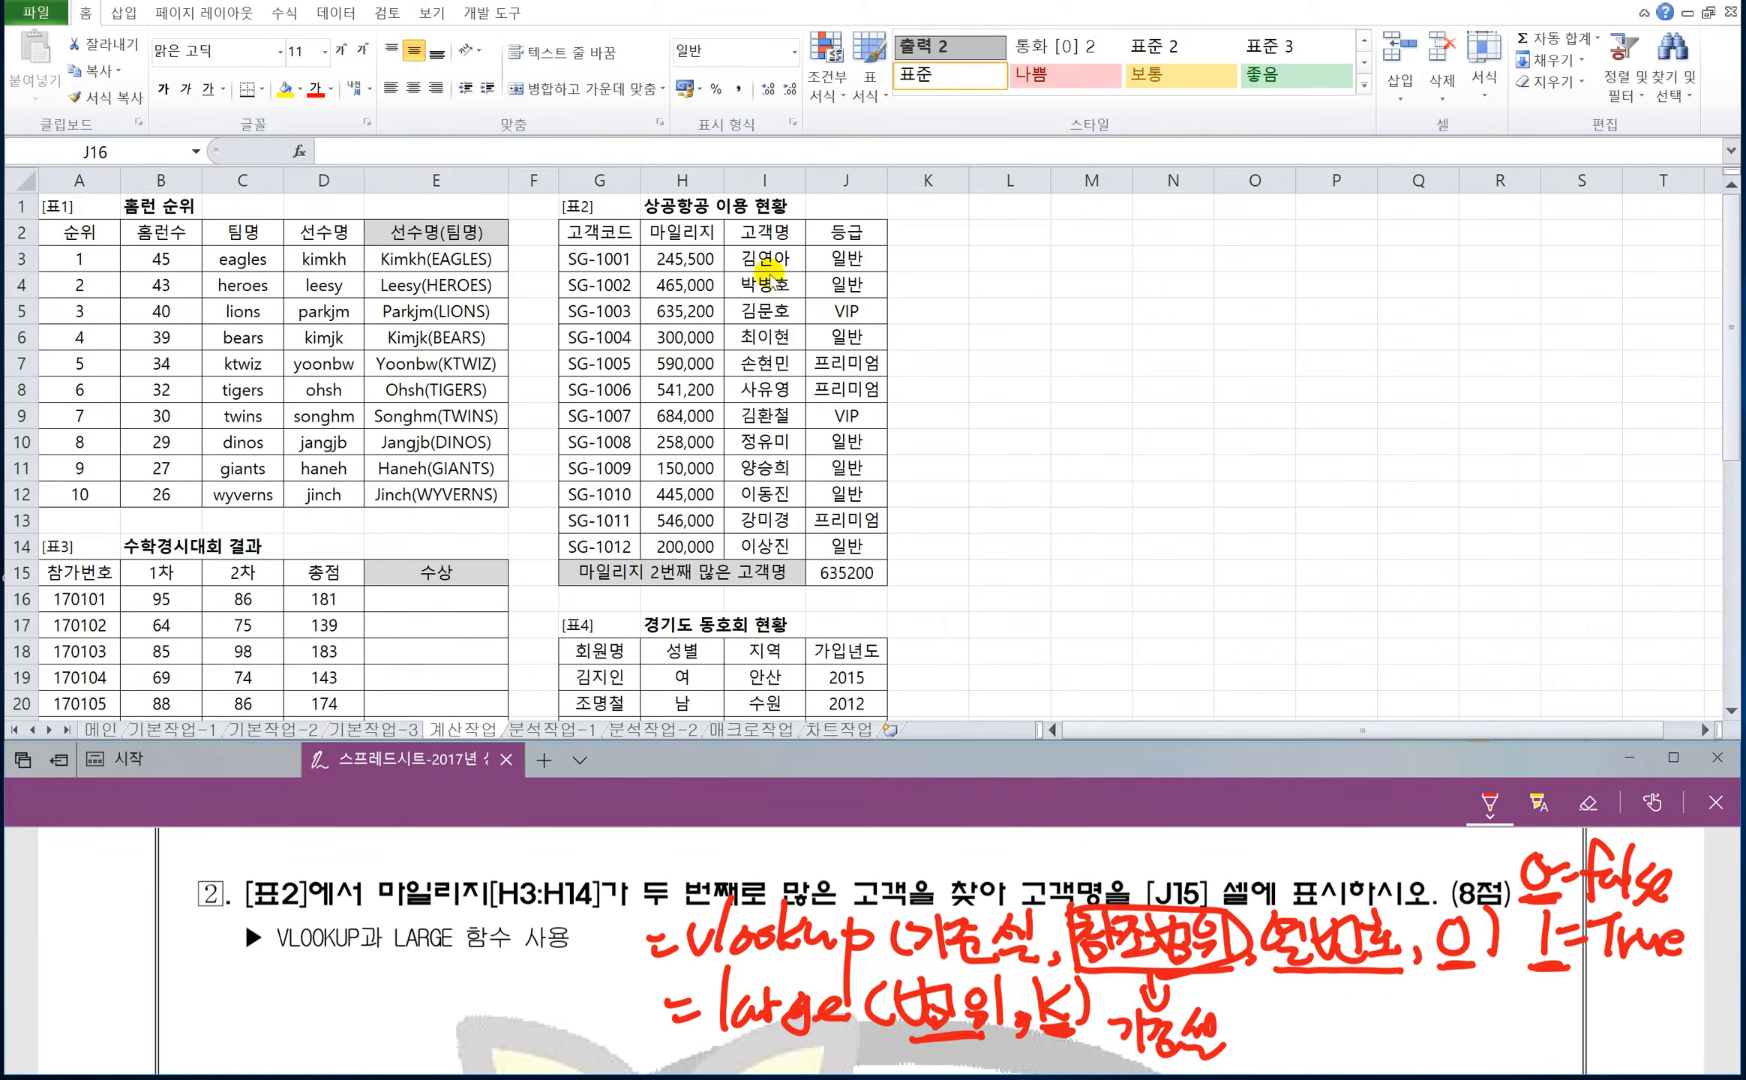
Wrap the LARGE formula in J15 in VLOOKUP so that LARGE(H3:H14,2) serves as its lookup value.
{"action": "left_click", "coordinate": [833, 570]}
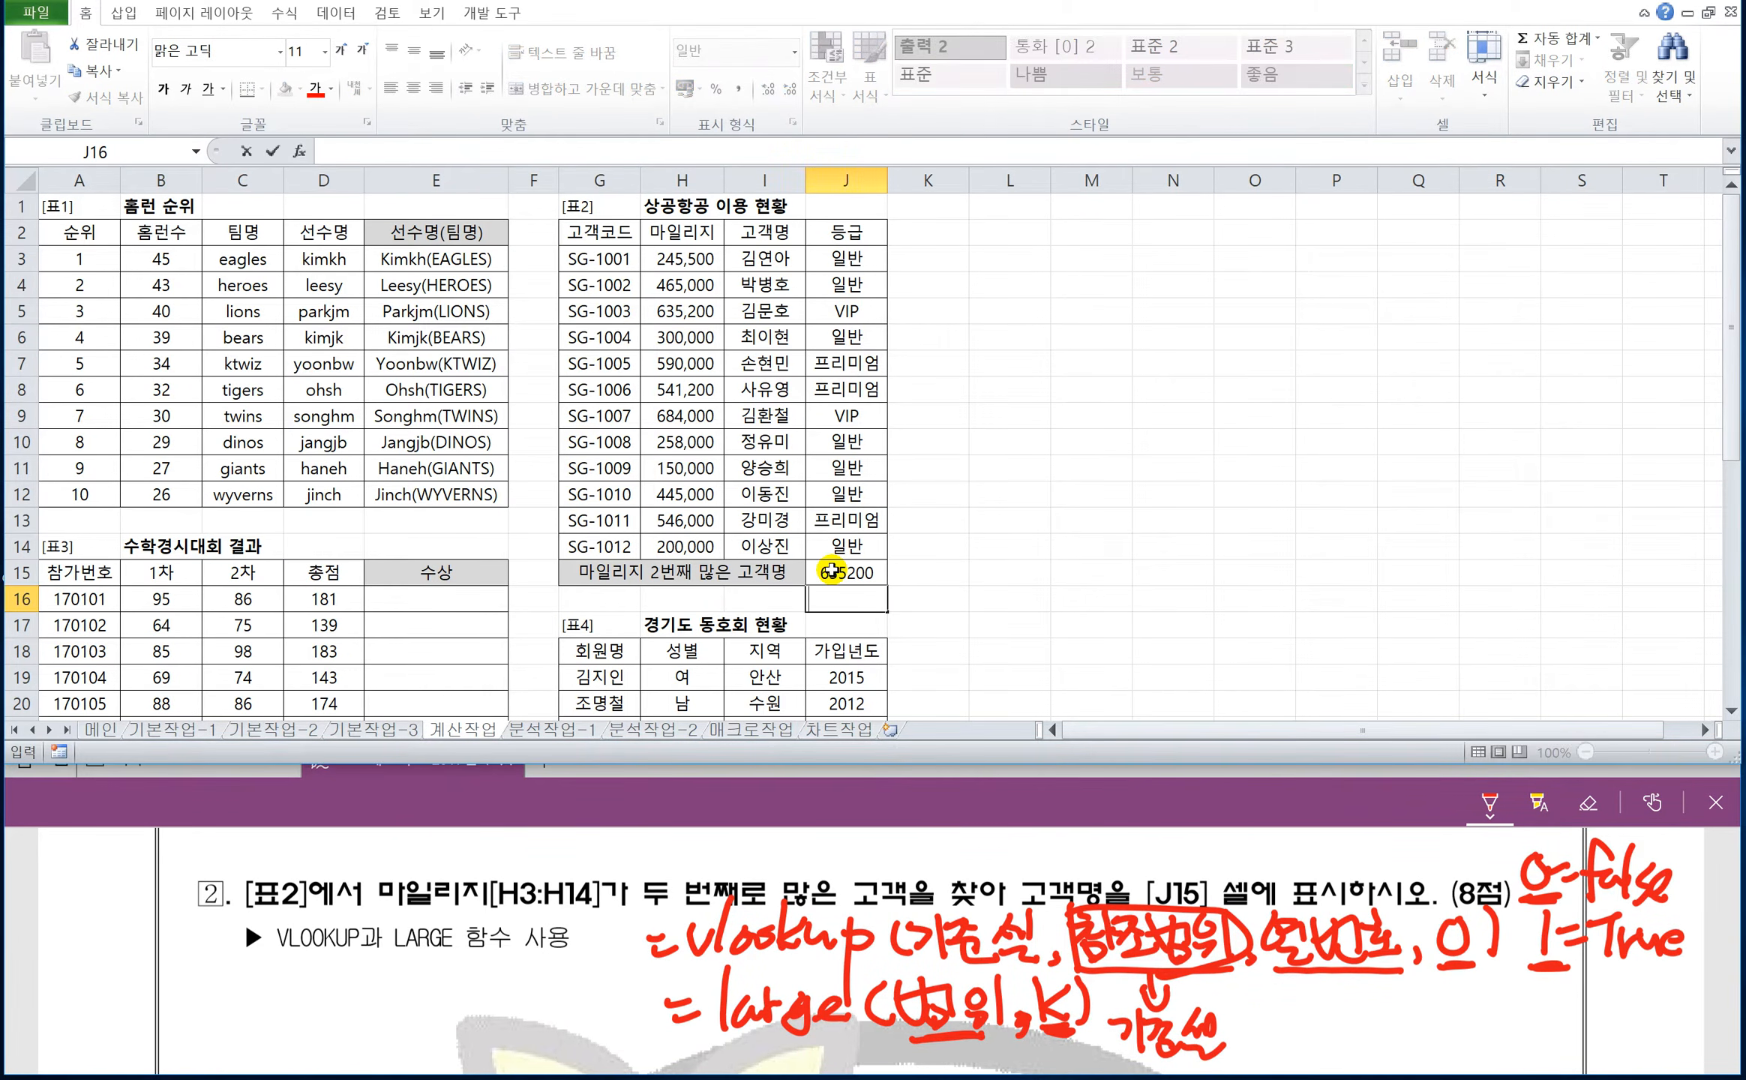
{"action": "left_click", "coordinate": [832, 572]}
{"action": "double_click", "coordinate": [833, 572]}
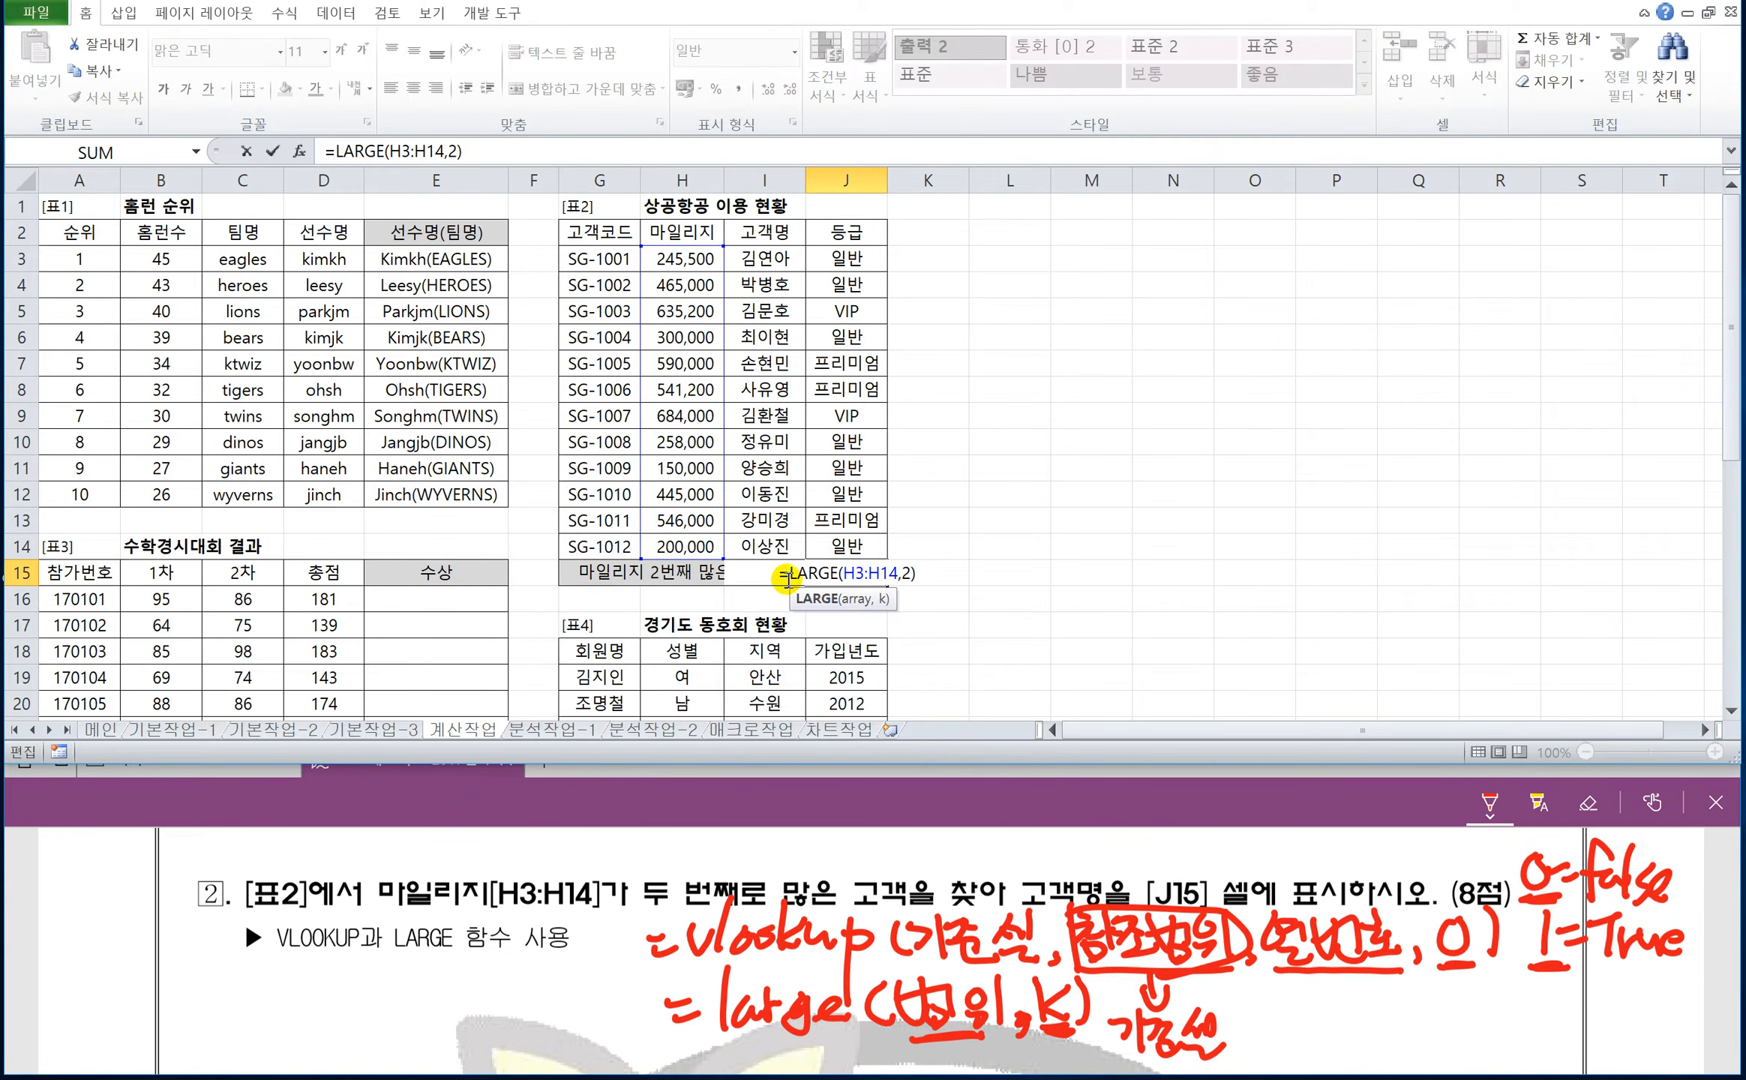
{"action": "left_click", "coordinate": [788, 577]}
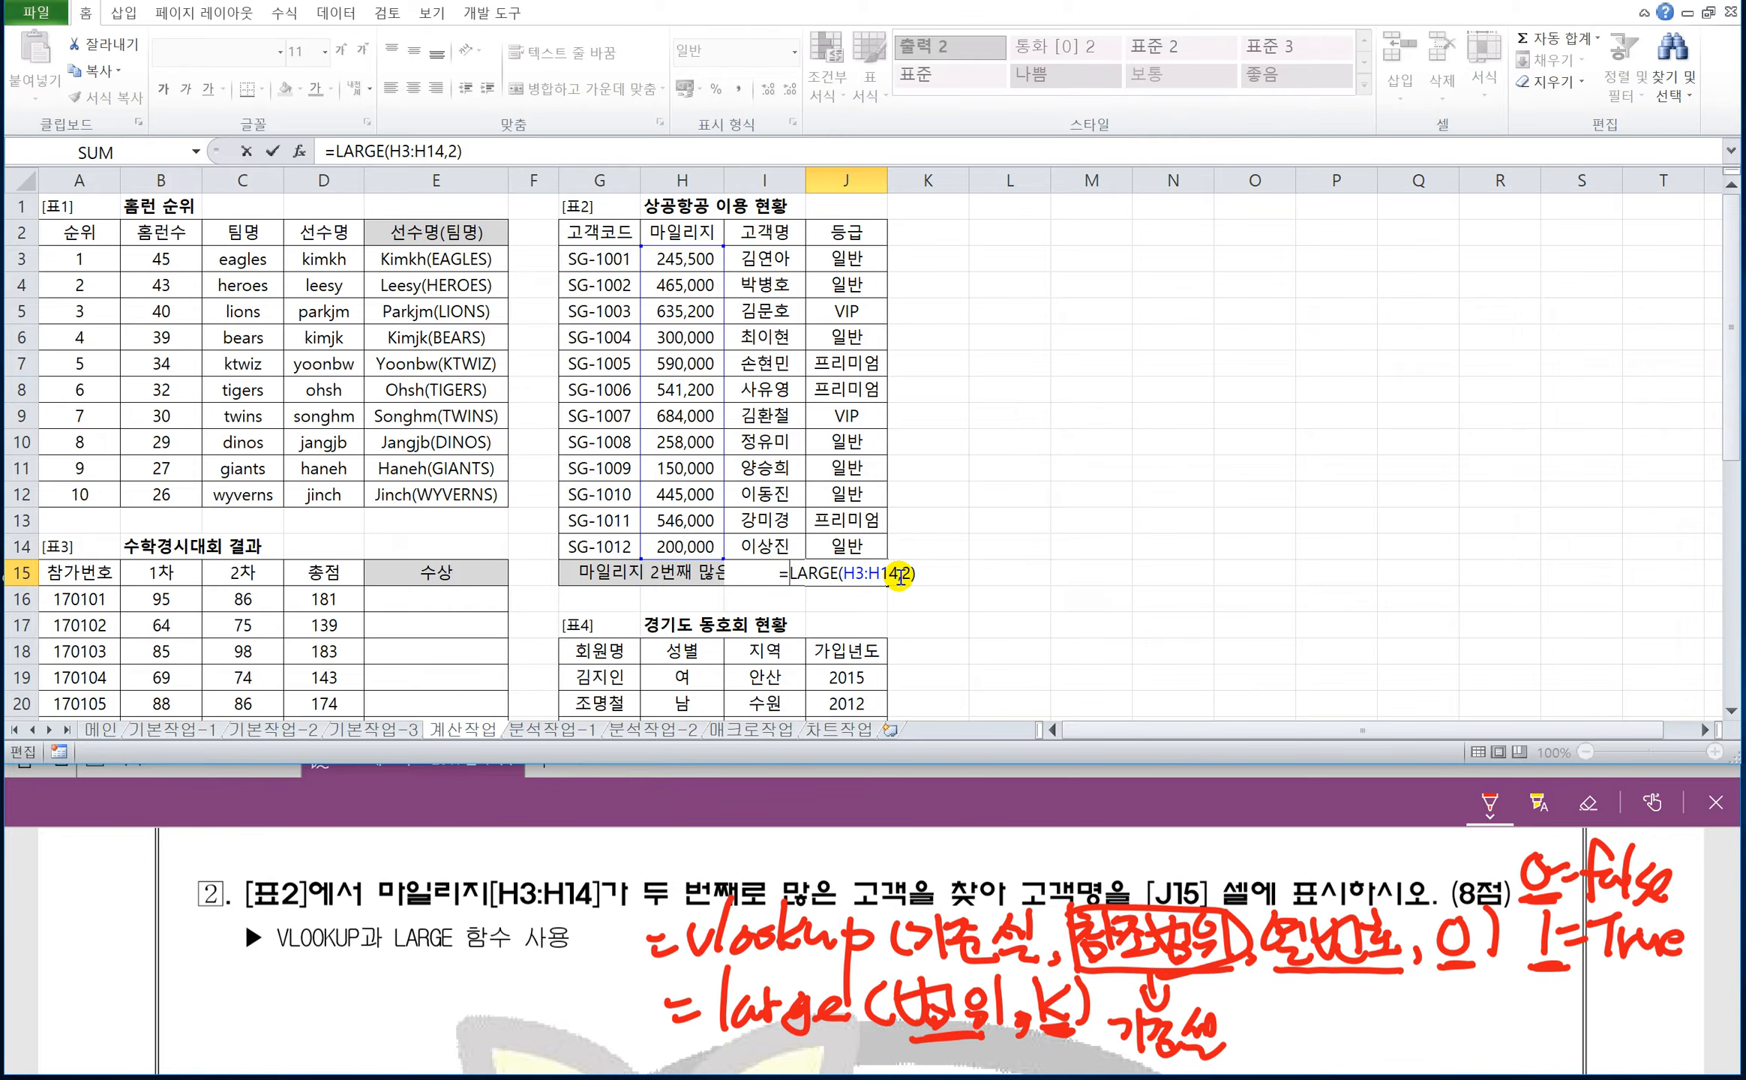
{"action": "type", "text": "v"}
{"action": "type", "text": "lookup"}
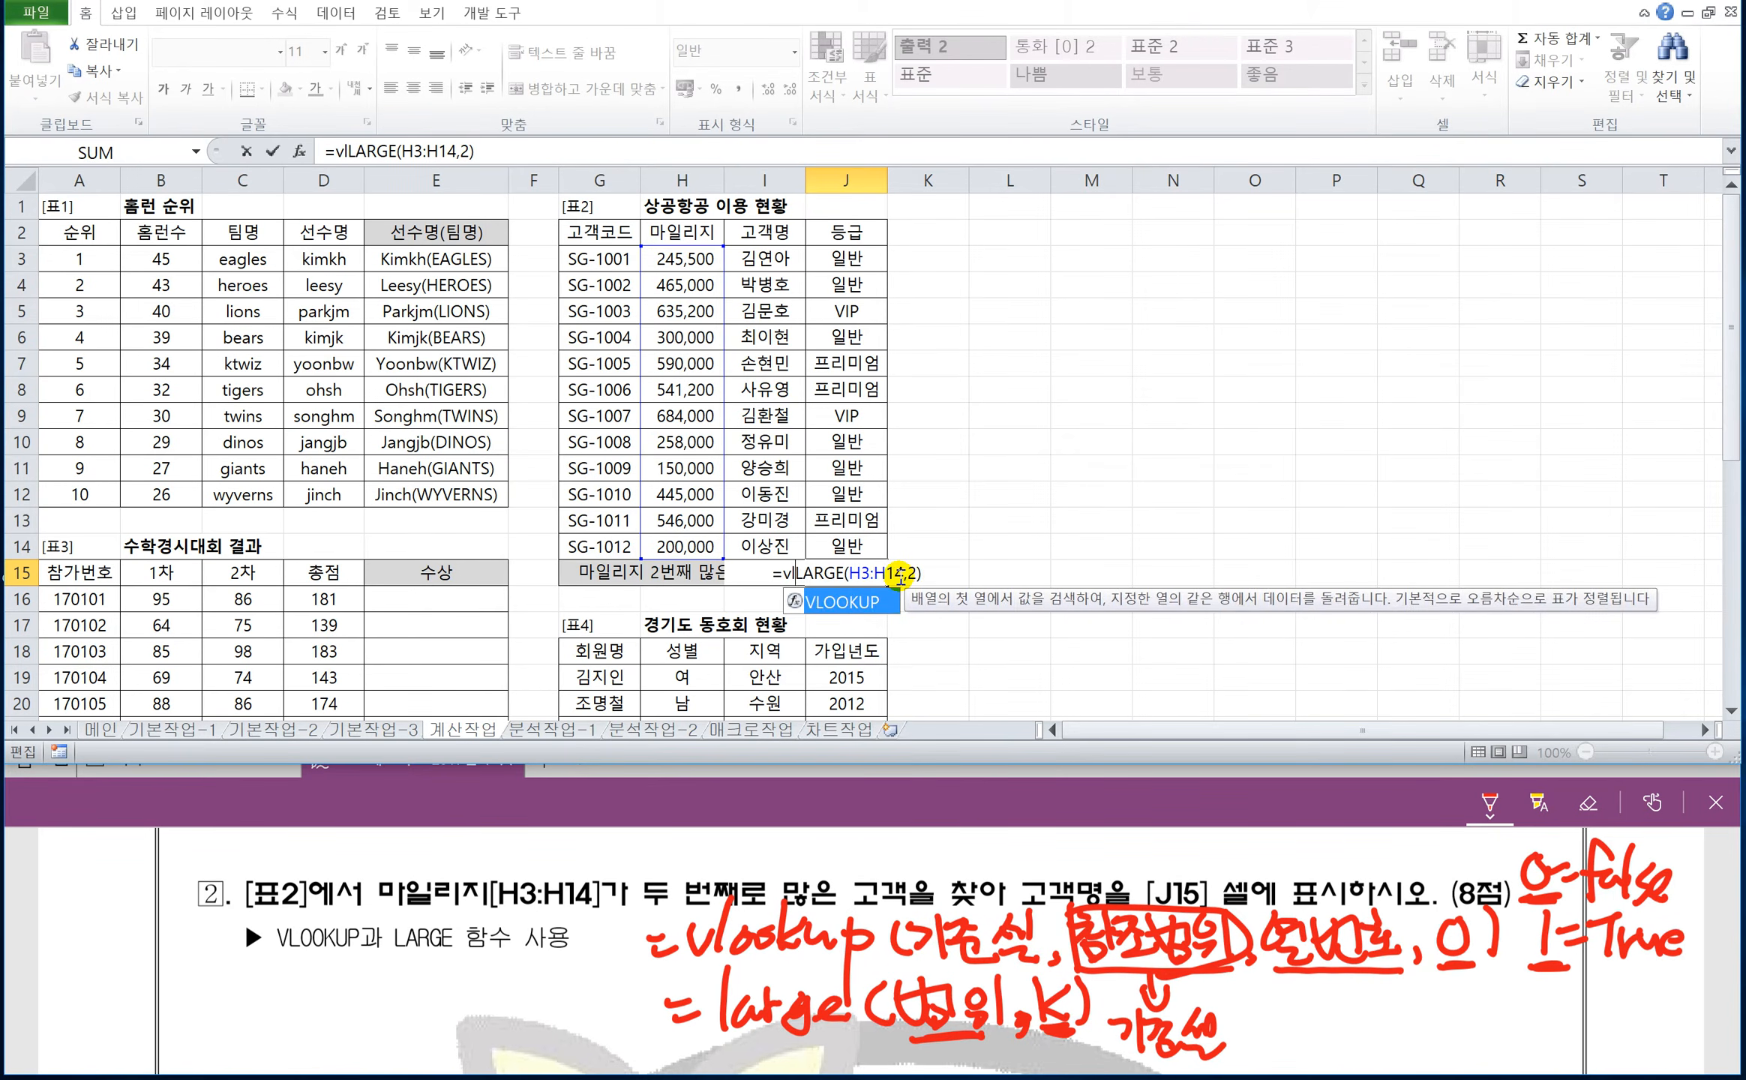
{"action": "type", "text": "("}
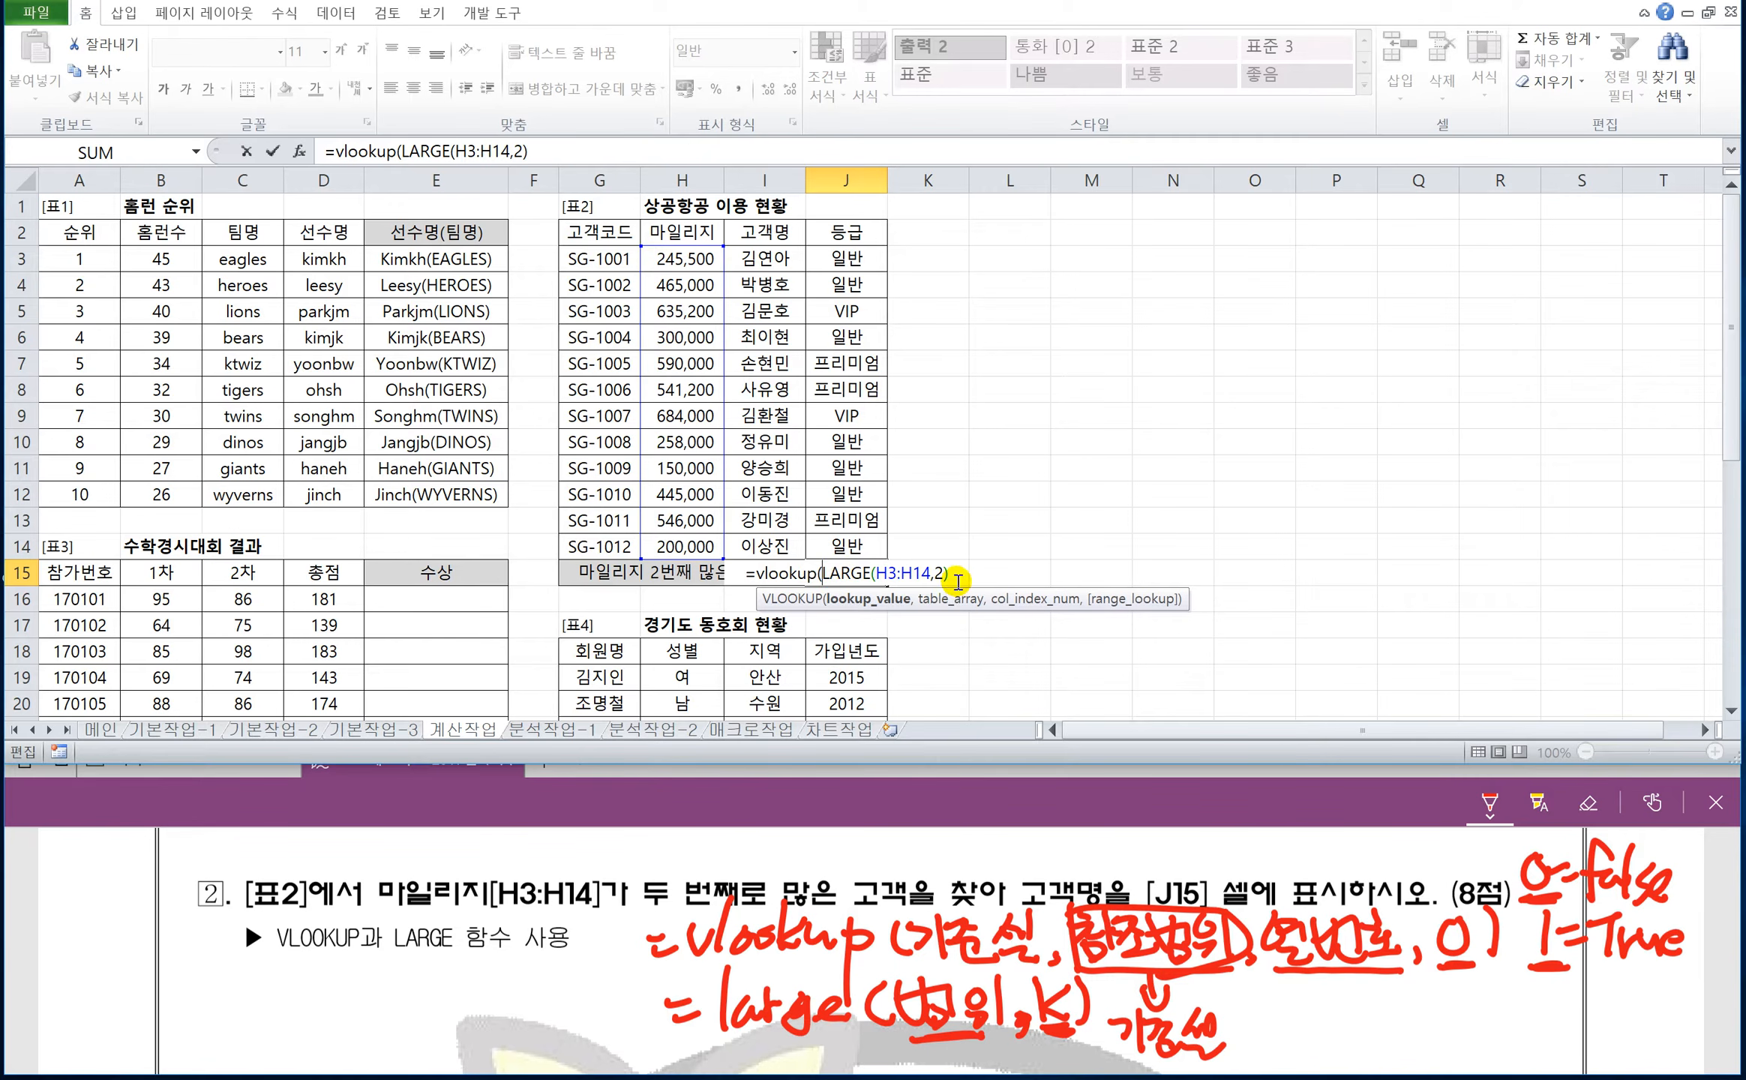
{"action": "left_click", "coordinate": [949, 575]}
{"action": "type", "text": ","}
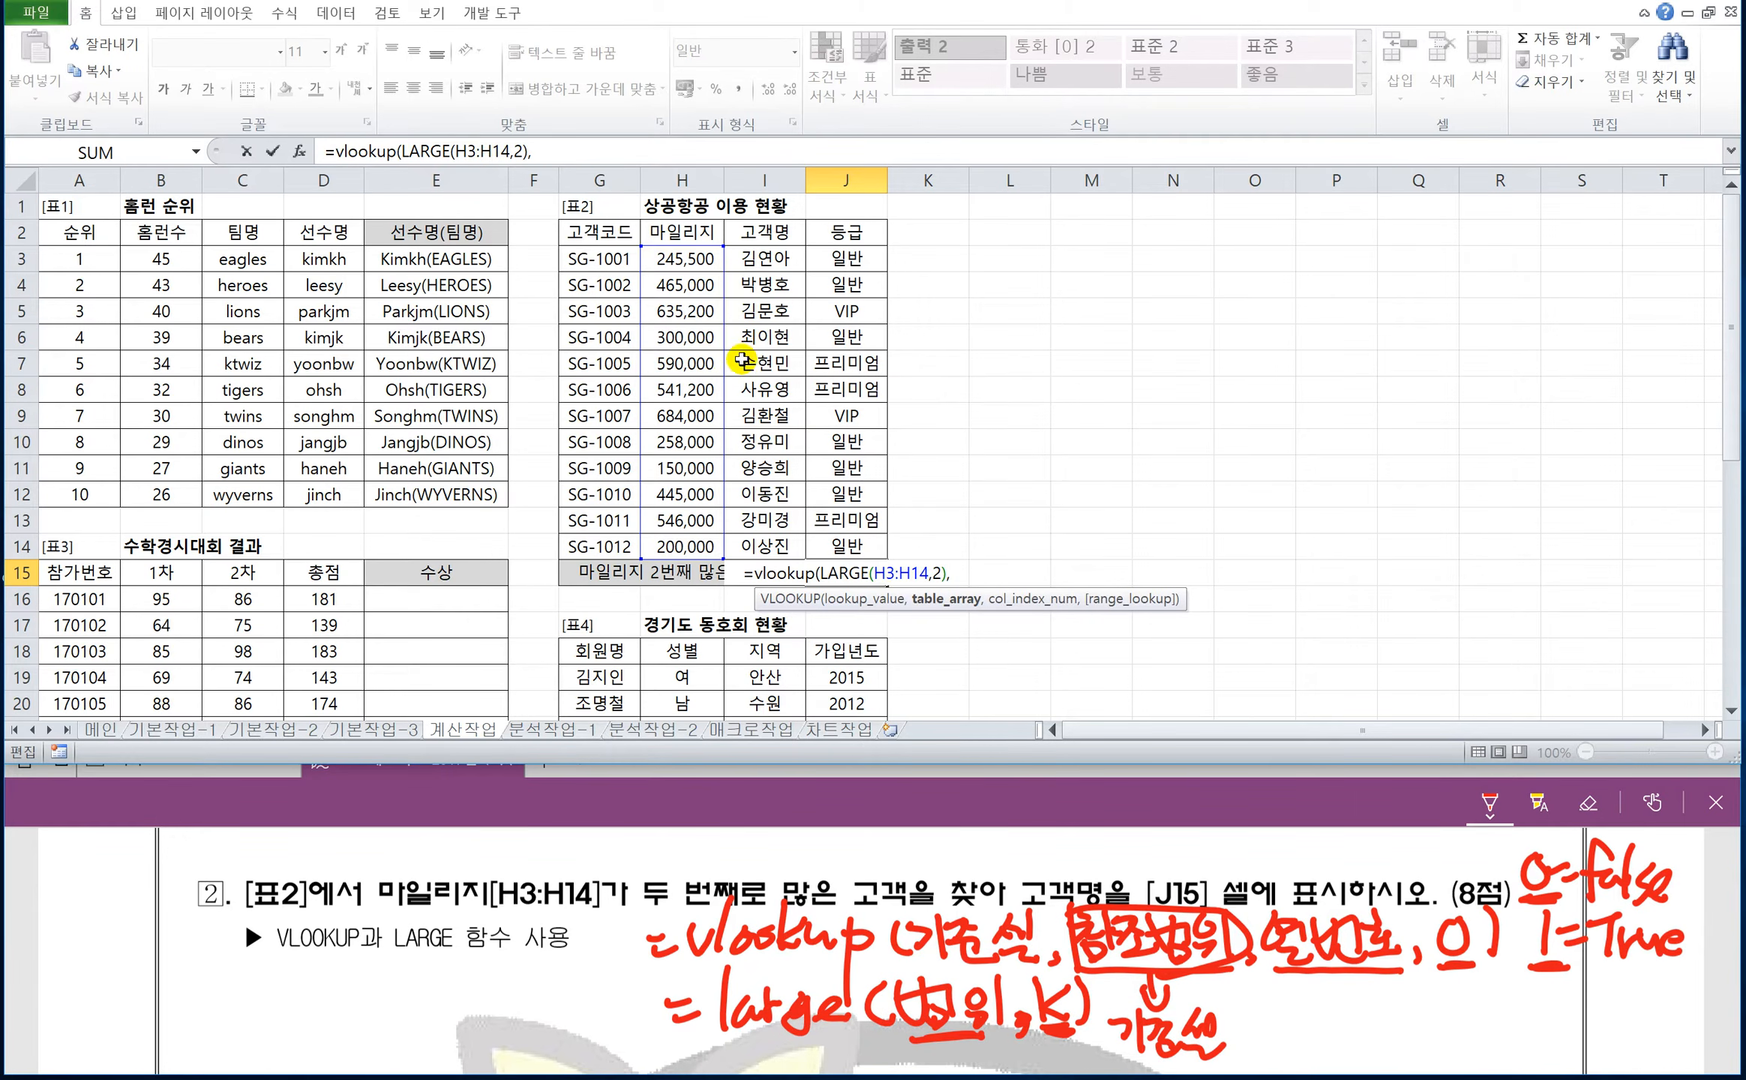
Complete the VLOOKUP in J15 with table range H3:J14, column number 2 and exact match 0.
{"action": "left_click_drag", "start_coordinate": [659, 257], "coordinate": [830, 545]}
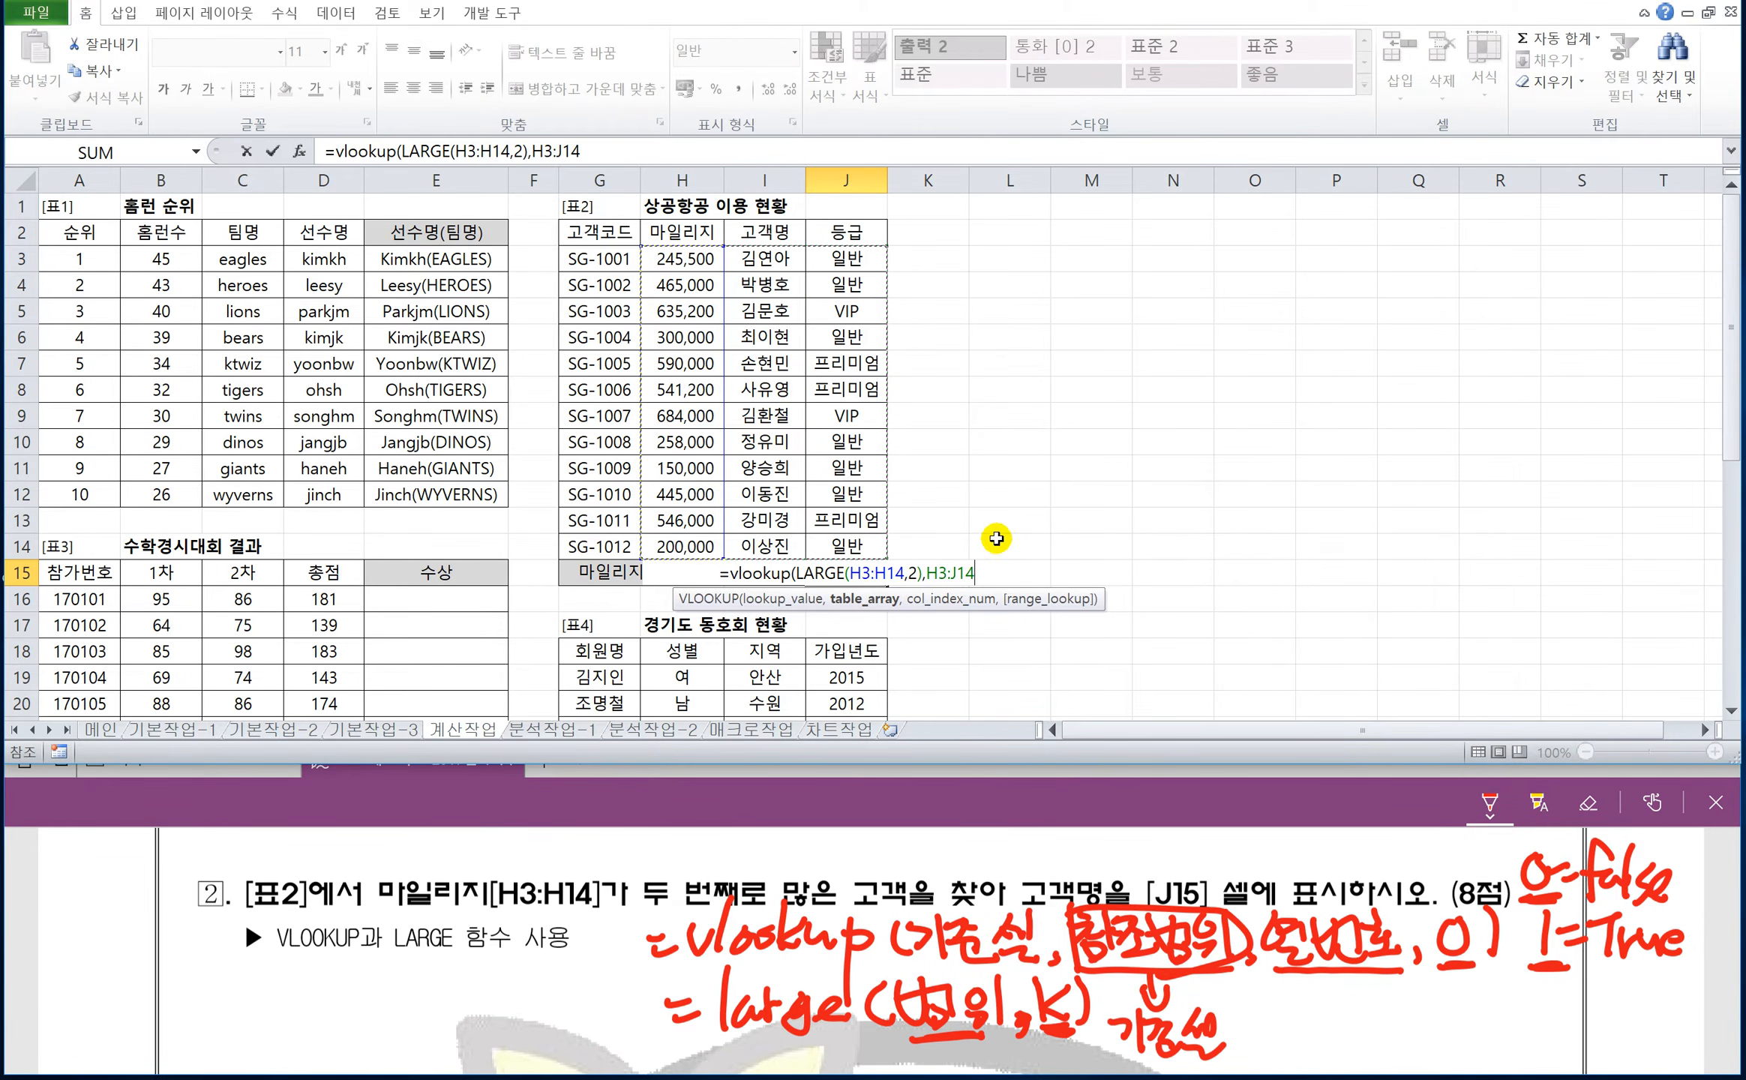
{"action": "type", "text": ","}
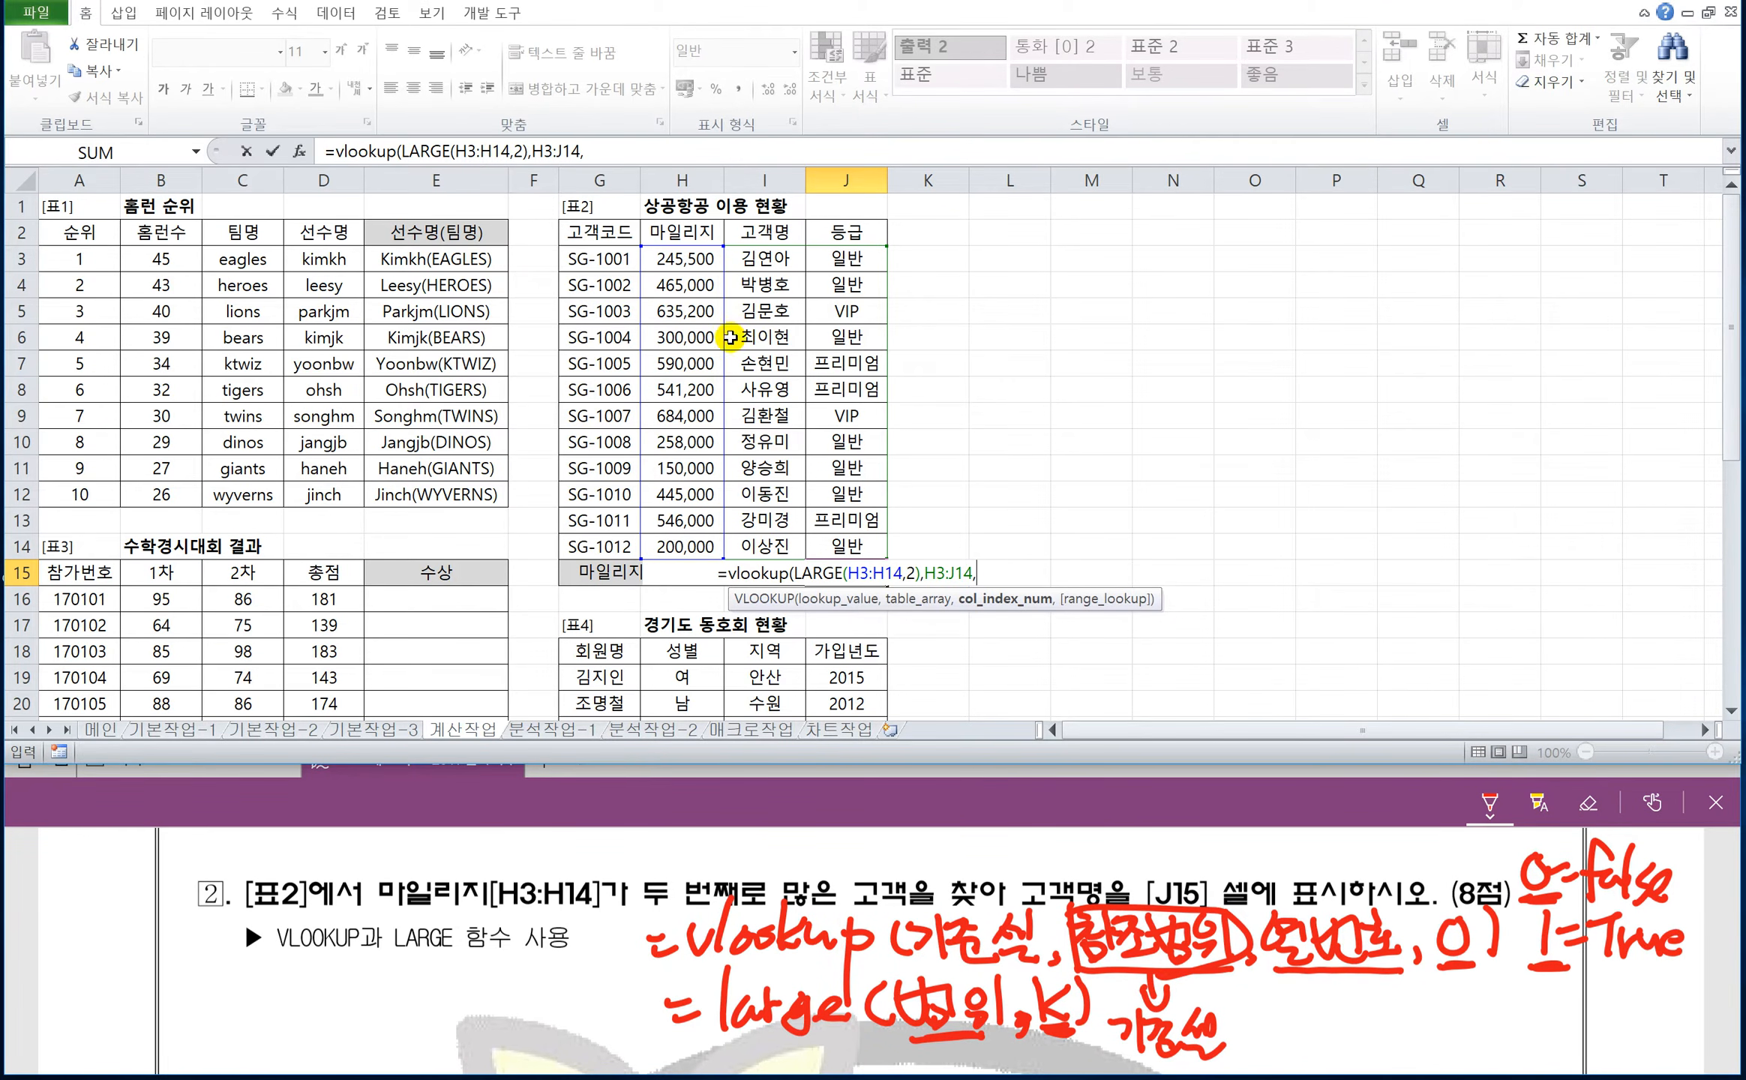
{"action": "type", "text": "2"}
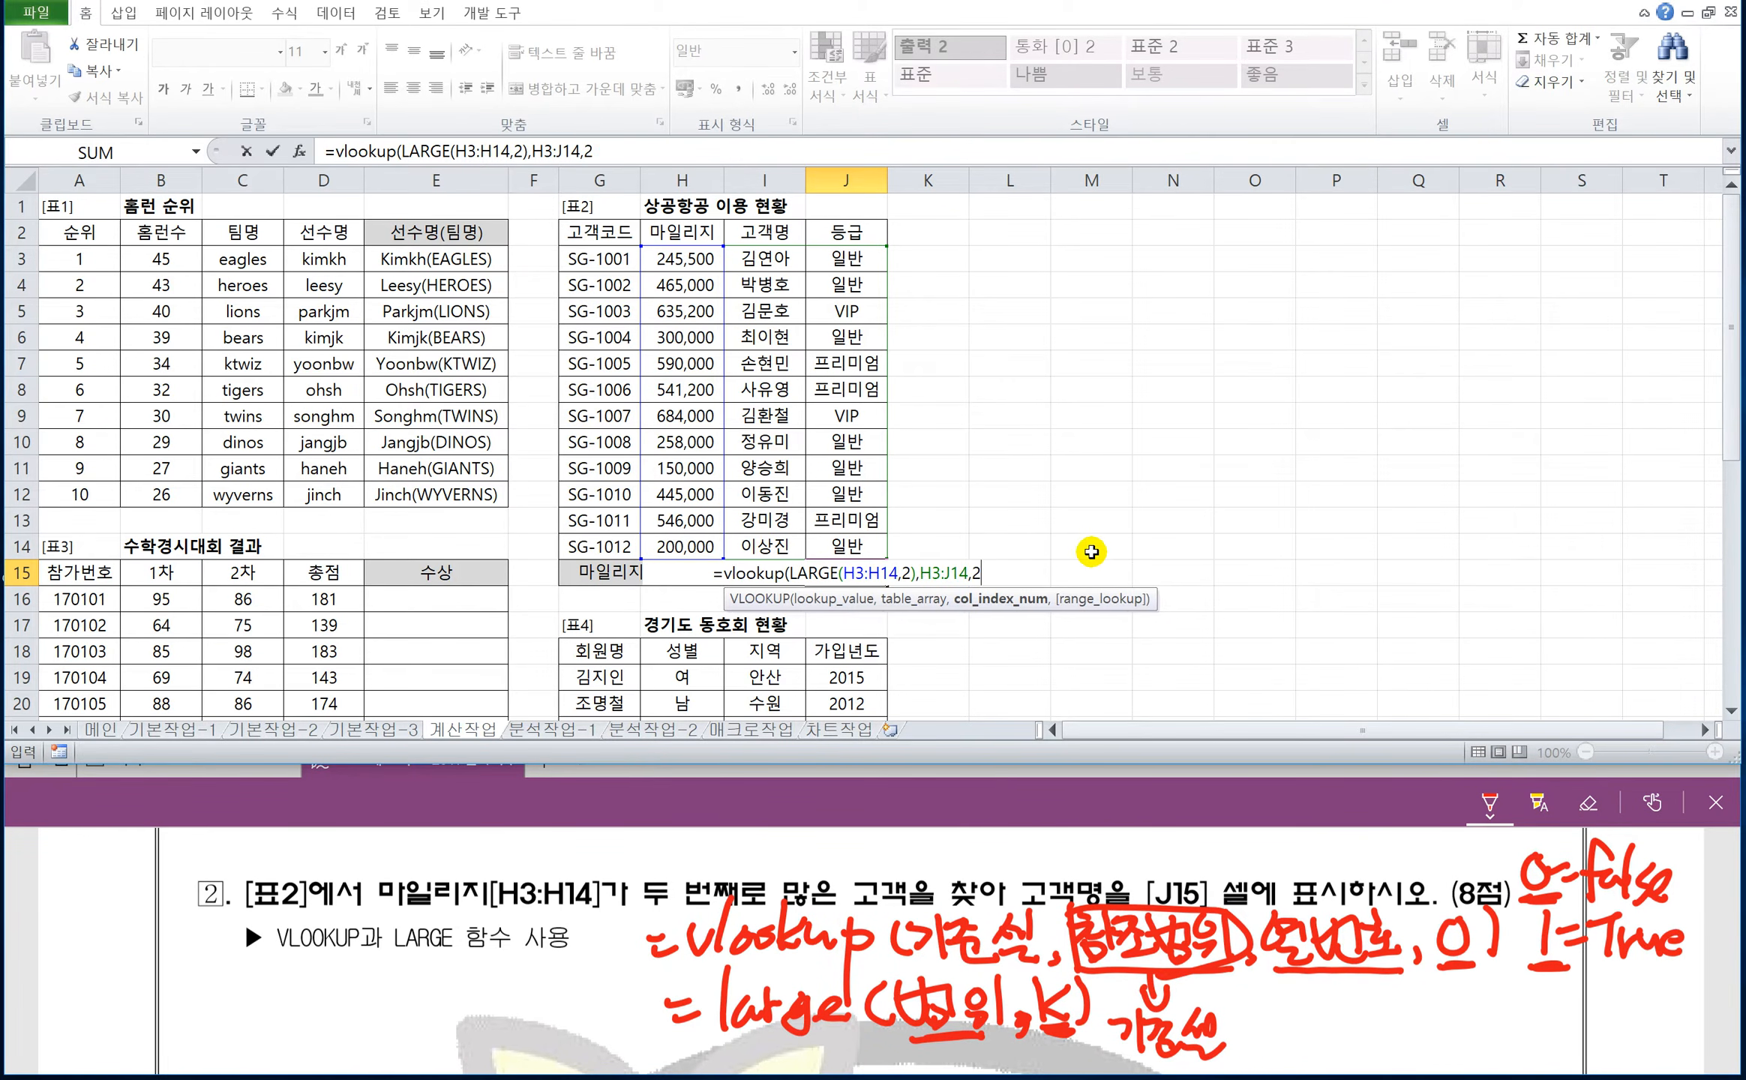
{"action": "type", "text": ",0"}
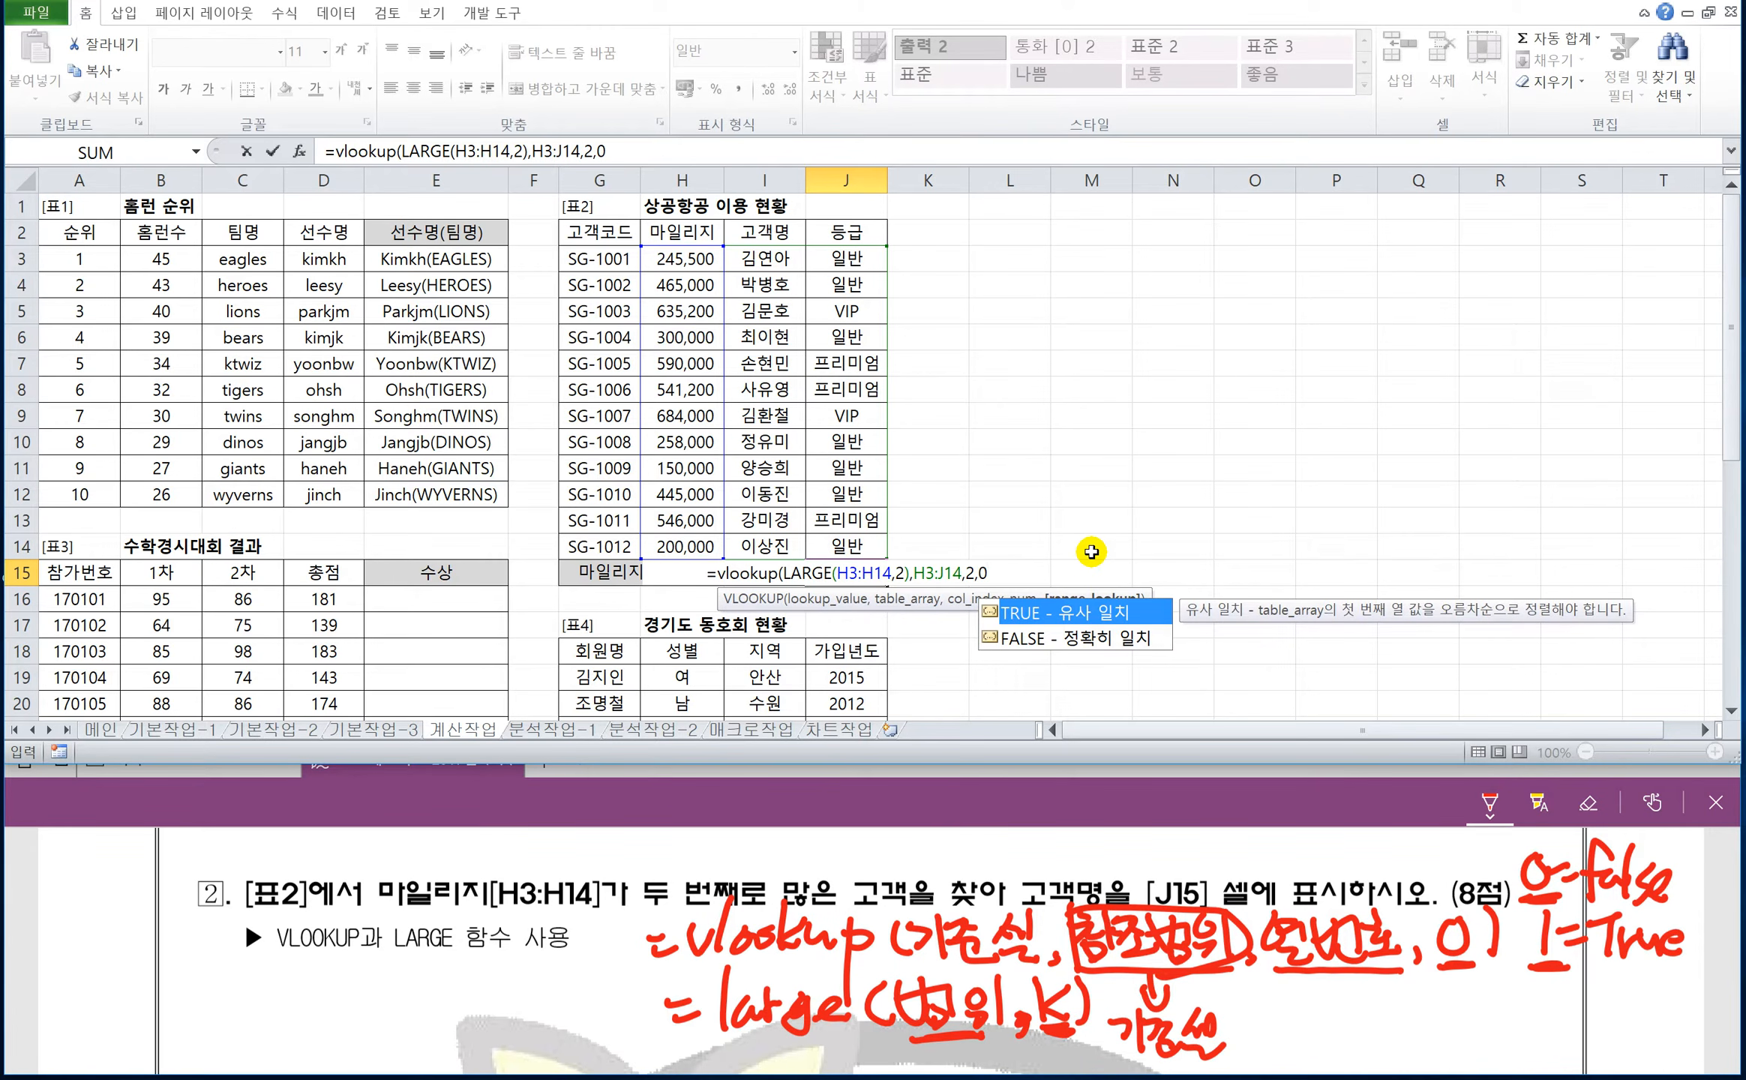
{"action": "key", "text": "Escape"}
{"action": "type", "text": ")"}
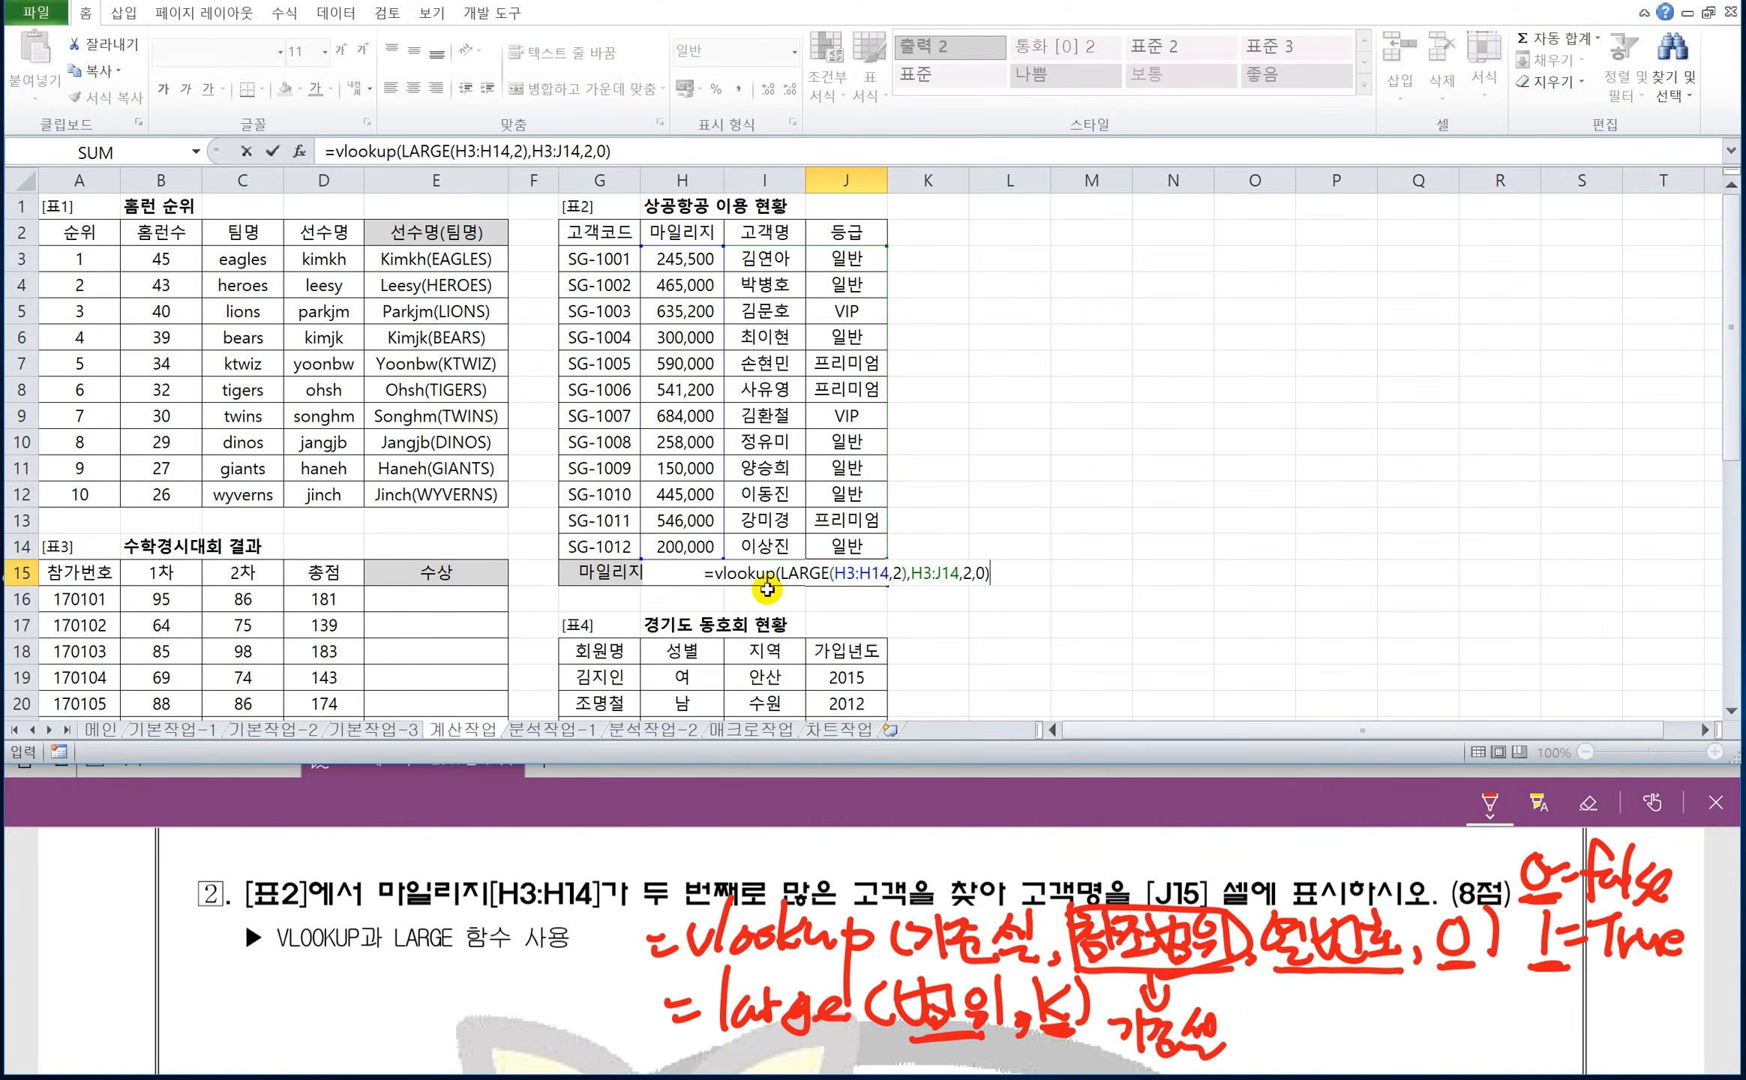
{"action": "key", "text": "Return"}
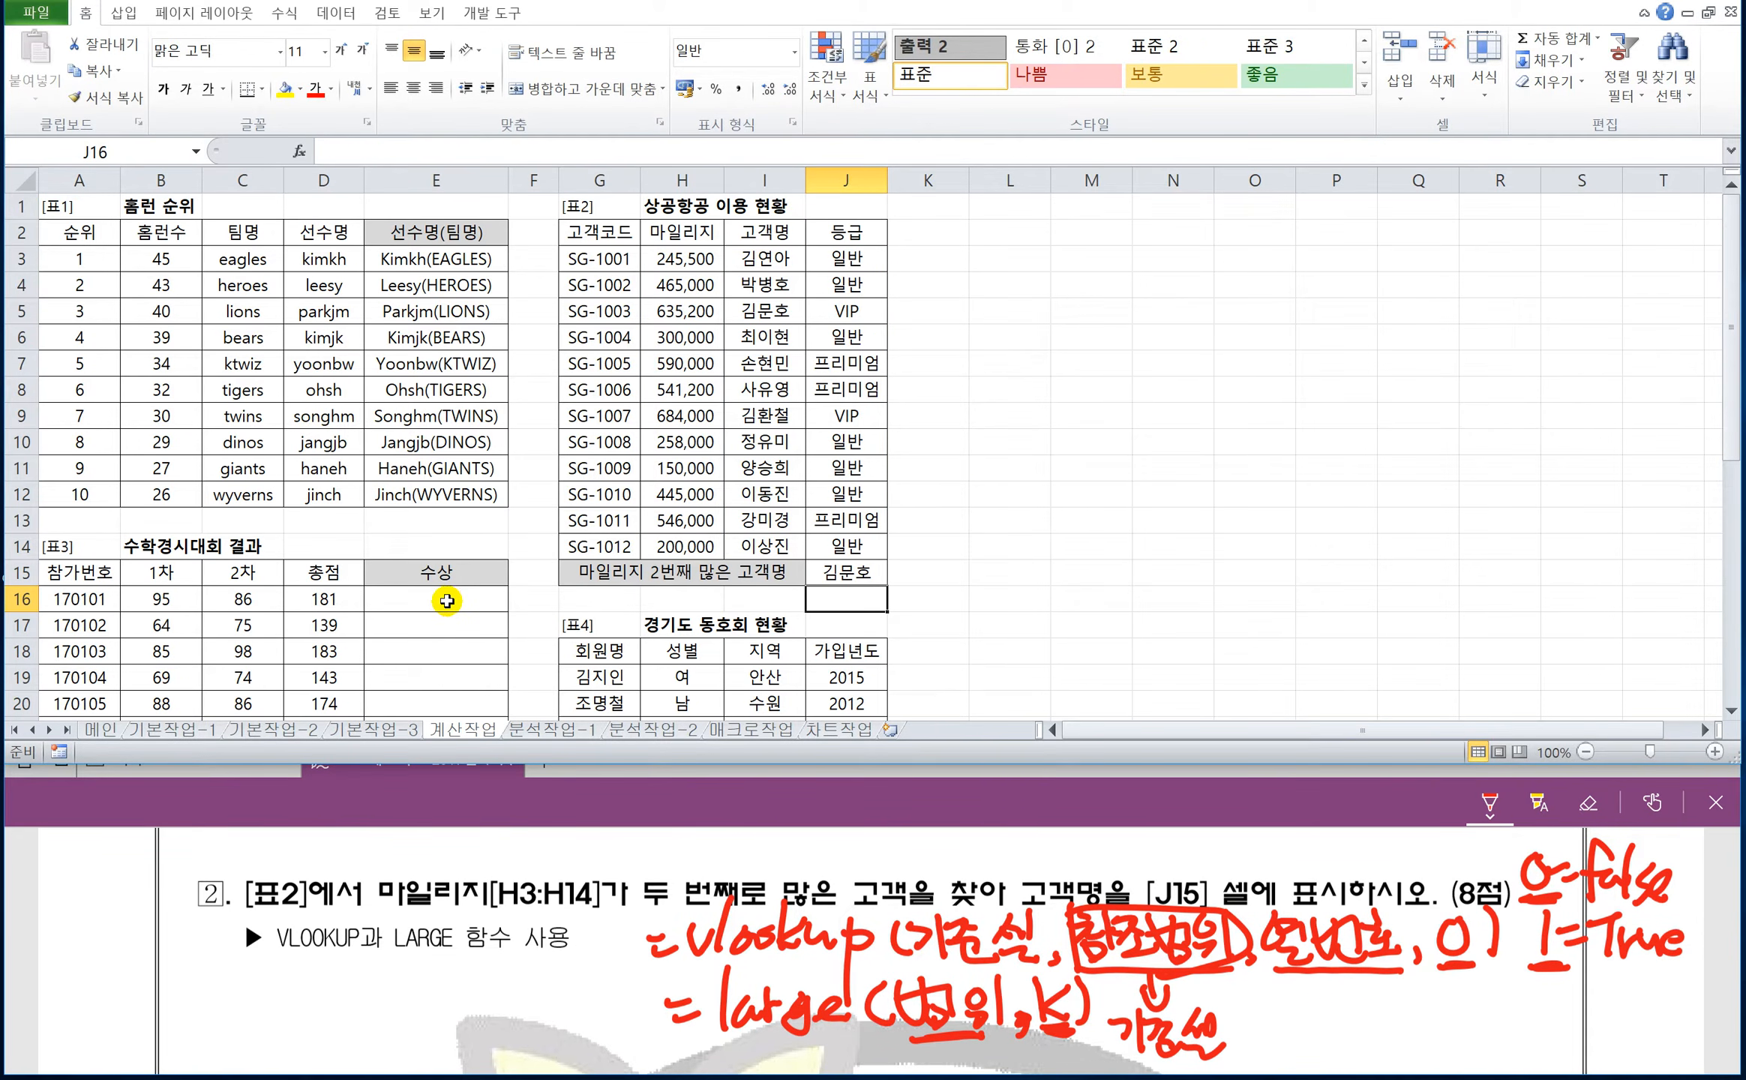
Bring up question 3 with 표3 enlarged above it and handwrite =if(조건,참,거짓) in red ink with an arrow from 거짓.
{"action": "left_click", "coordinate": [449, 601]}
{"action": "scroll", "coordinate": [446, 598], "scroll_direction": "down", "scroll_amount": 2}
{"action": "scroll", "coordinate": [446, 599], "scroll_direction": "down", "scroll_amount": 1}
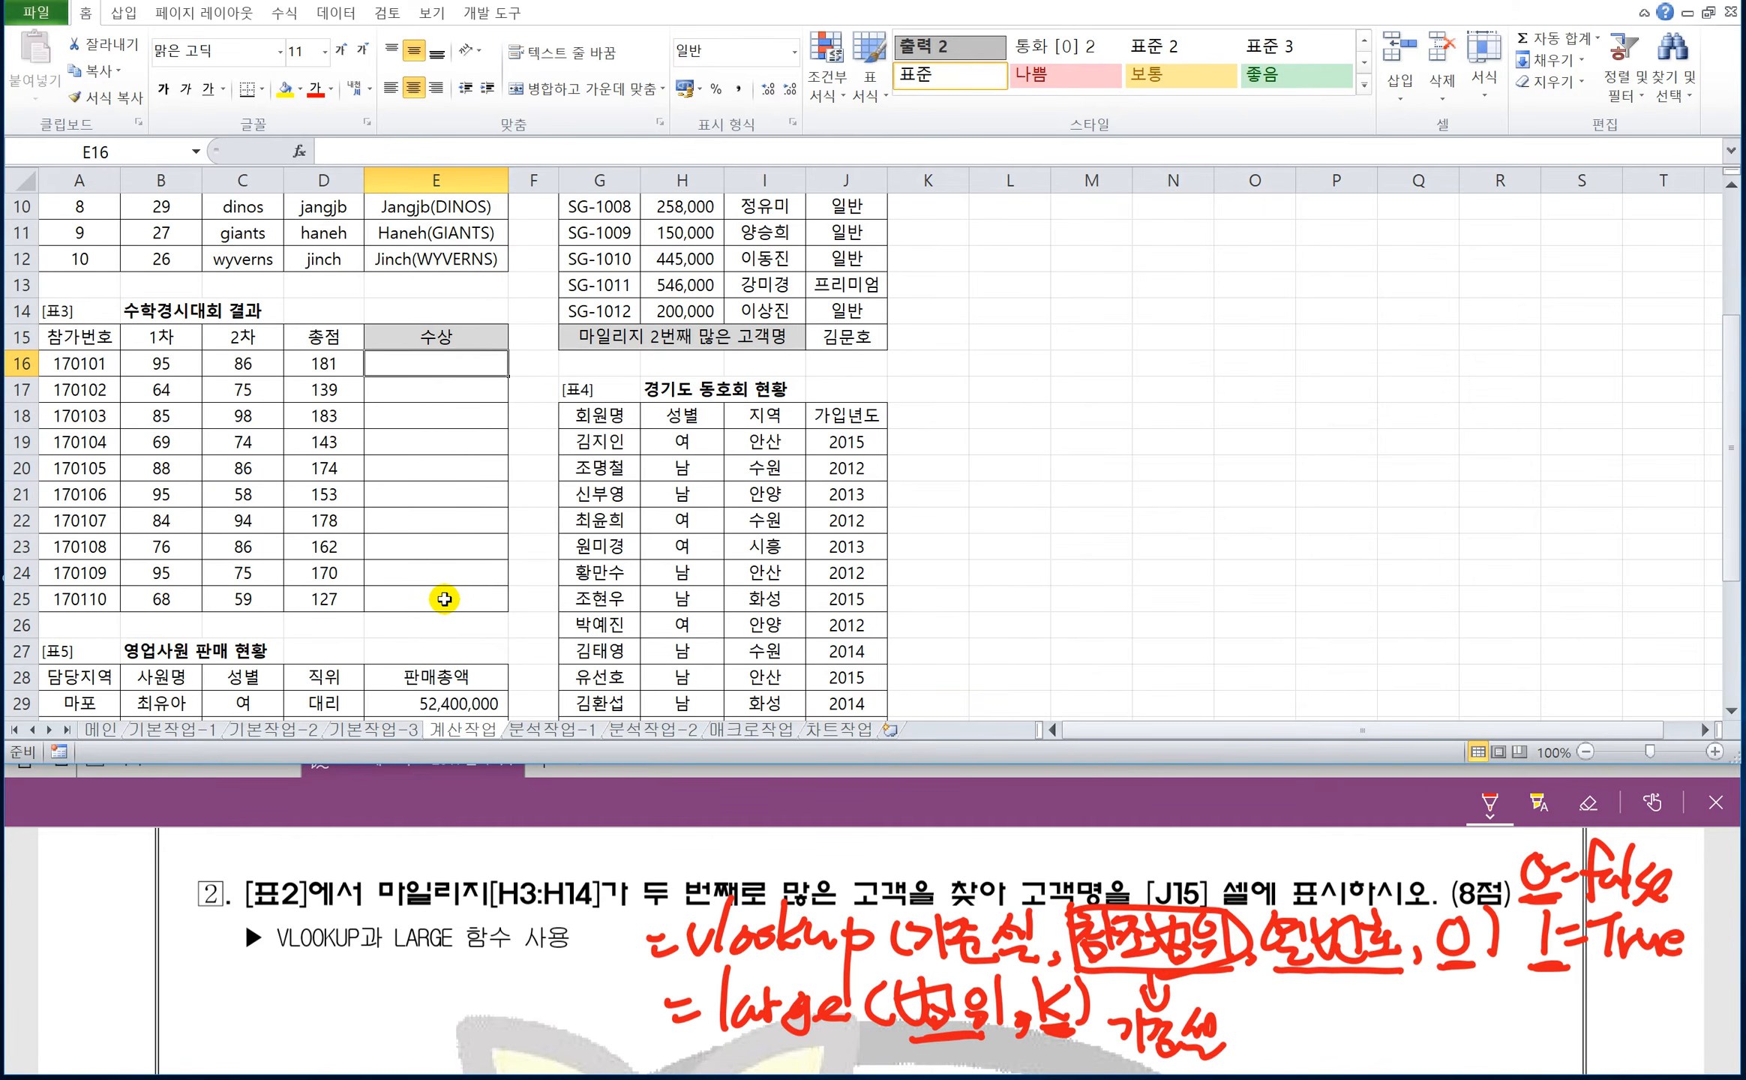
{"action": "scroll", "coordinate": [666, 516], "scroll_direction": "up", "scroll_amount": 3, "text": "ctrl"}
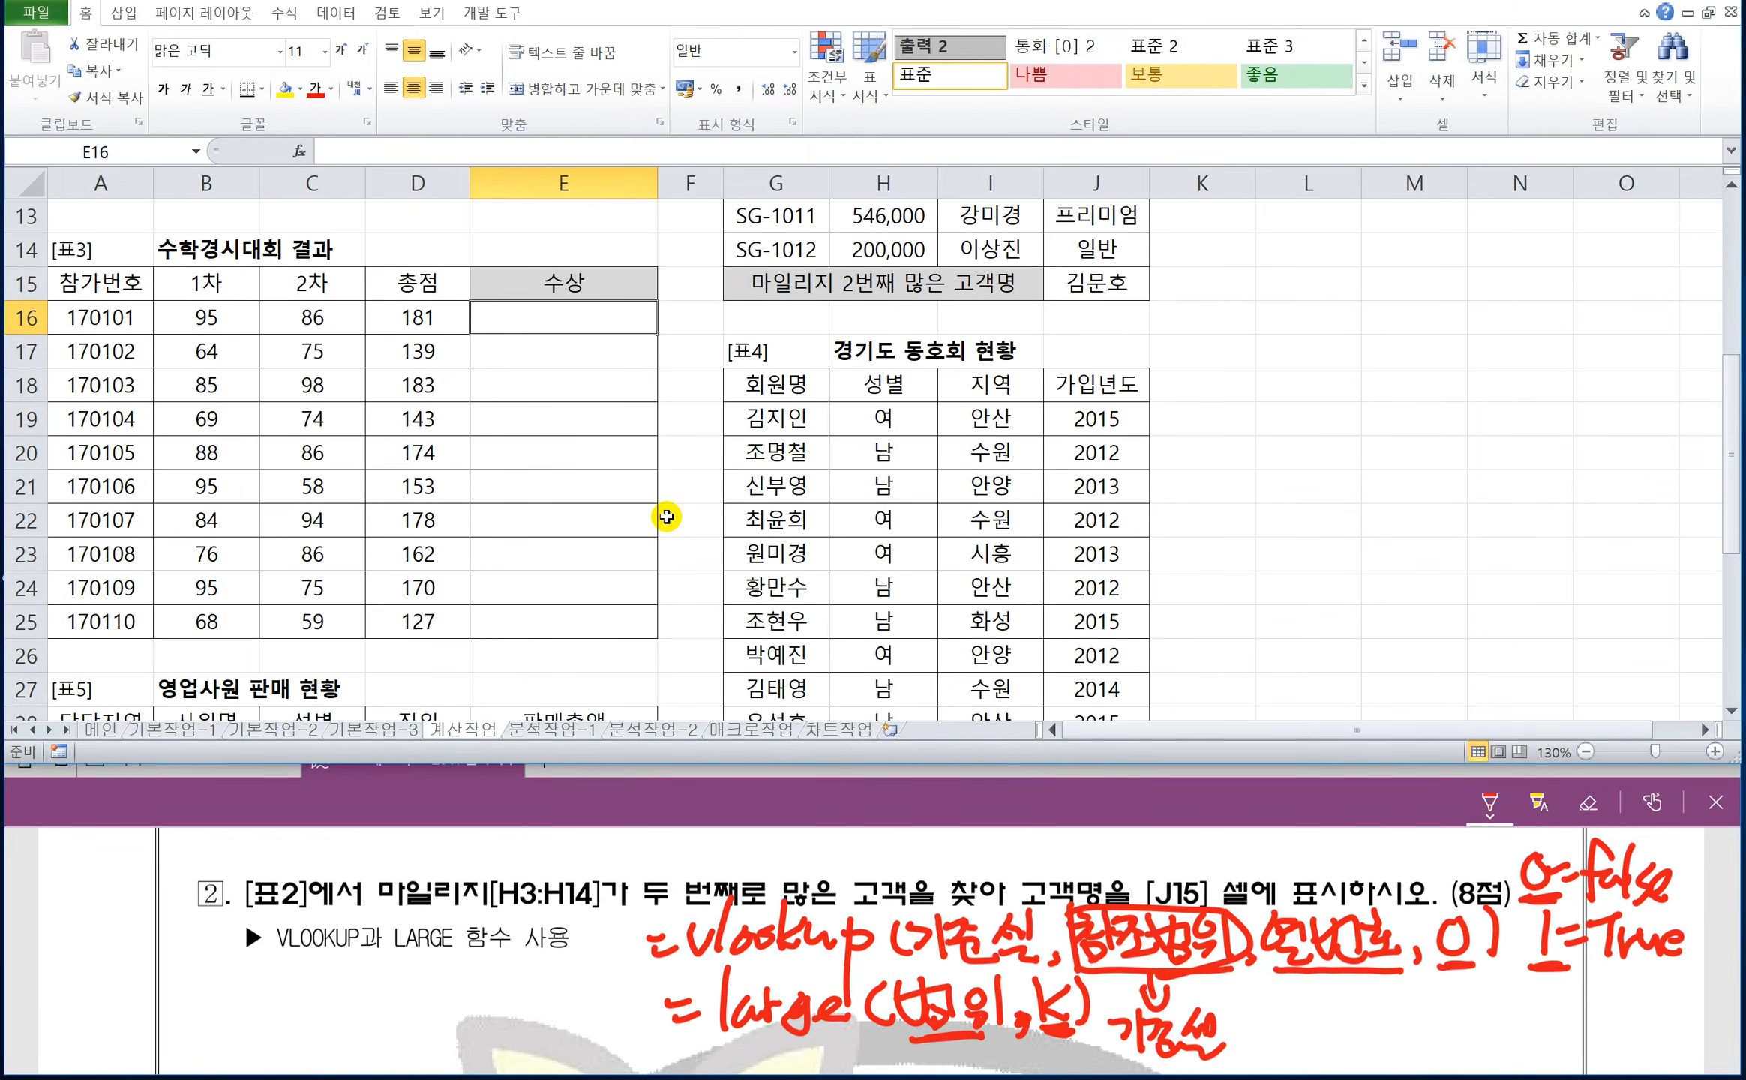
{"action": "scroll", "coordinate": [666, 516], "scroll_direction": "up", "scroll_amount": 1, "text": "ctrl"}
{"action": "scroll", "coordinate": [666, 517], "scroll_direction": "up", "scroll_amount": 1, "text": "ctrl"}
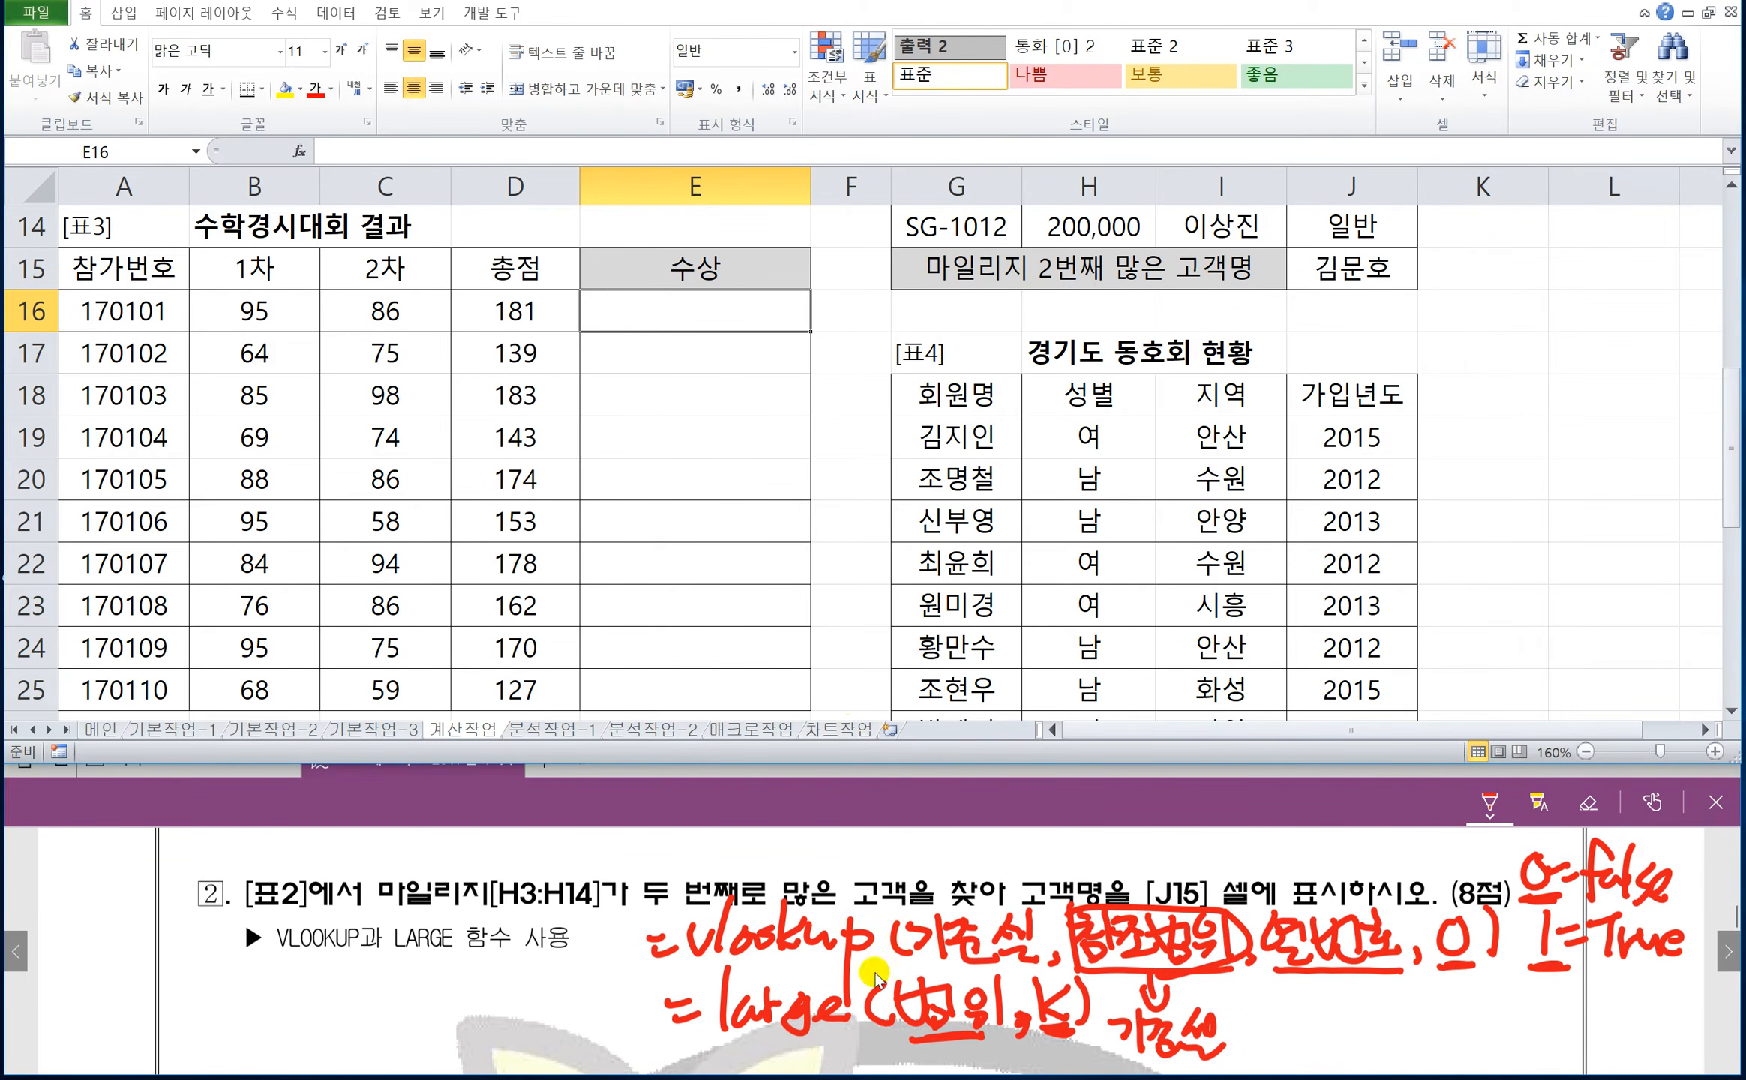
{"action": "scroll", "coordinate": [865, 855], "scroll_direction": "down", "scroll_amount": 1}
{"action": "scroll", "coordinate": [864, 855], "scroll_direction": "down", "scroll_amount": 5}
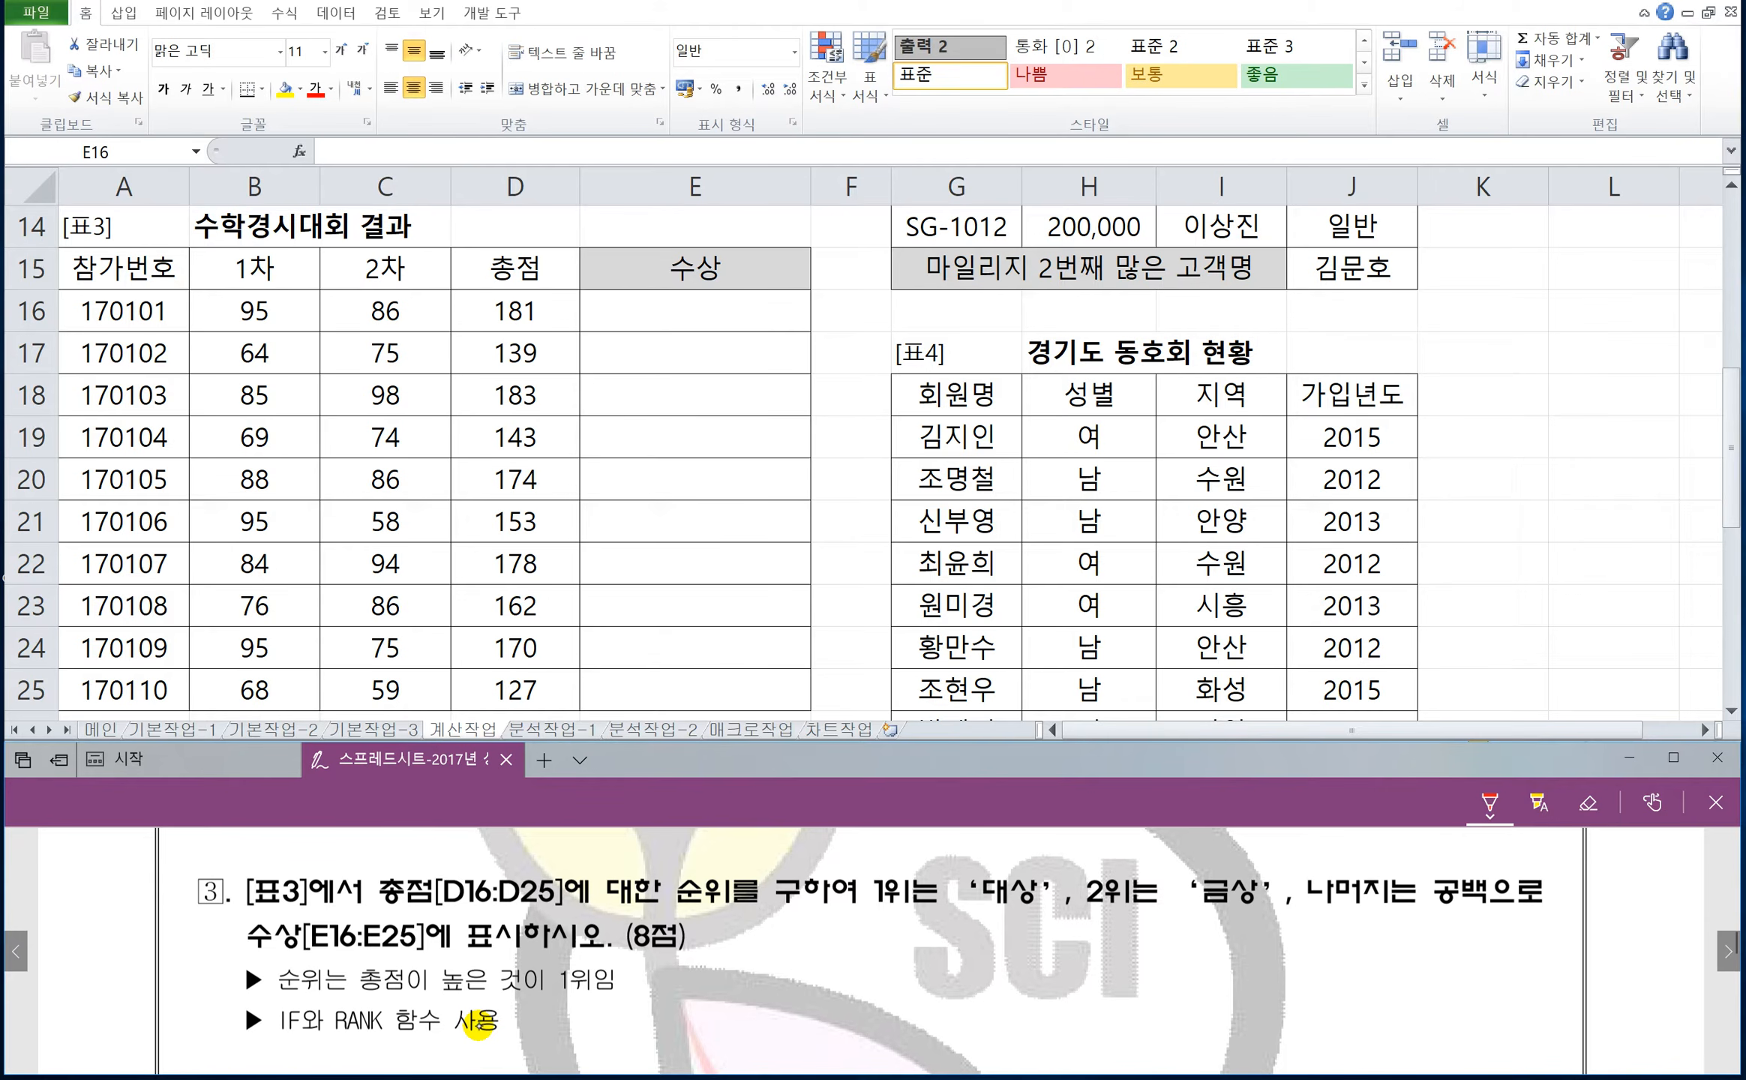
{"action": "left_click_drag", "start_coordinate": [752, 943], "coordinate": [783, 936]}
{"action": "mouse_move", "coordinate": [757, 960]}
{"action": "left_mouse_down"}
{"action": "mouse_move", "coordinate": [789, 952]}
{"action": "mouse_move", "coordinate": [831, 990]}
{"action": "left_mouse_up"}
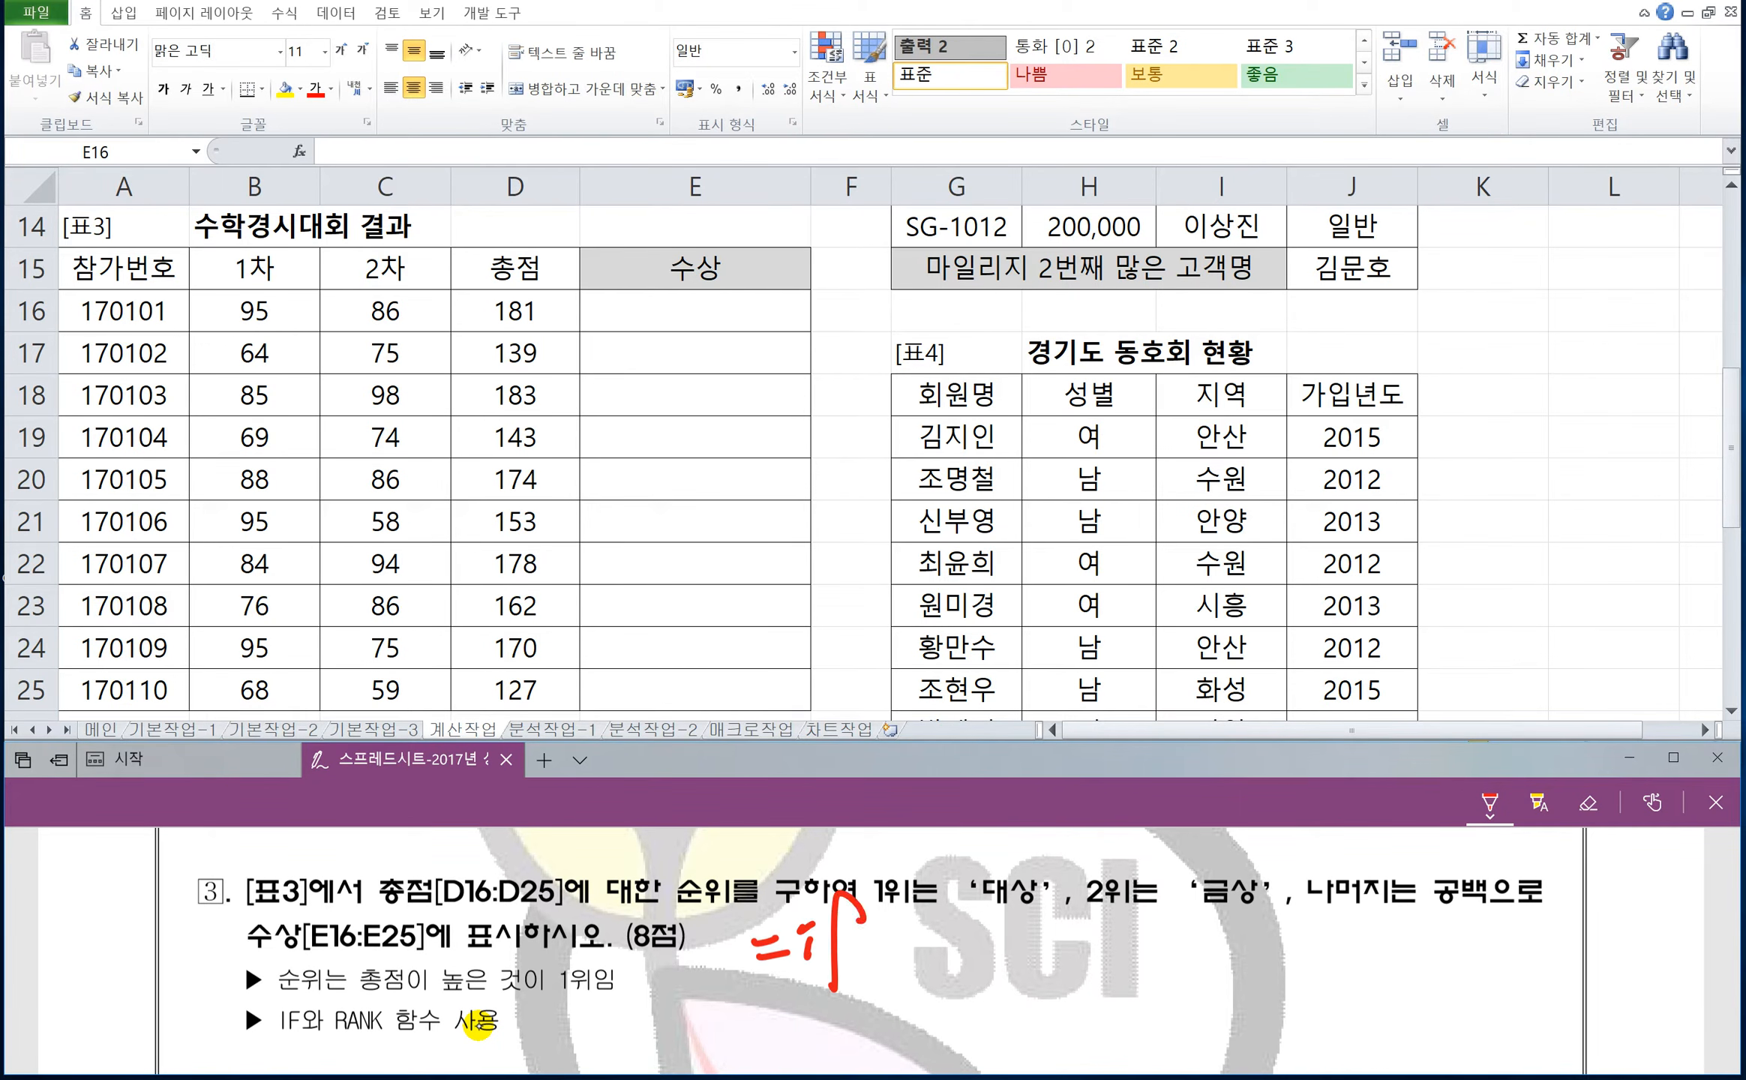
{"action": "left_click_drag", "start_coordinate": [876, 918], "coordinate": [889, 957]}
{"action": "mouse_move", "coordinate": [887, 919]}
{"action": "left_mouse_down"}
{"action": "mouse_move", "coordinate": [915, 912]}
{"action": "mouse_move", "coordinate": [946, 939]}
{"action": "left_mouse_up"}
{"action": "mouse_move", "coordinate": [964, 908]}
{"action": "left_mouse_down"}
{"action": "mouse_move", "coordinate": [962, 950]}
{"action": "mouse_move", "coordinate": [989, 963]}
{"action": "left_mouse_up"}
{"action": "left_click_drag", "start_coordinate": [1022, 912], "coordinate": [1035, 929]}
{"action": "left_click_drag", "start_coordinate": [1022, 938], "coordinate": [1053, 954]}
{"action": "mouse_move", "coordinate": [1054, 933]}
{"action": "left_mouse_down"}
{"action": "mouse_move", "coordinate": [1071, 929]}
{"action": "mouse_move", "coordinate": [1052, 968]}
{"action": "mouse_move", "coordinate": [1118, 943]}
{"action": "left_mouse_up"}
{"action": "mouse_move", "coordinate": [1108, 930]}
{"action": "left_mouse_down"}
{"action": "mouse_move", "coordinate": [1131, 928]}
{"action": "mouse_move", "coordinate": [1132, 954]}
{"action": "left_mouse_up"}
{"action": "left_click_drag", "start_coordinate": [1136, 916], "coordinate": [1167, 943]}
{"action": "mouse_move", "coordinate": [1170, 905]}
{"action": "left_mouse_down"}
{"action": "mouse_move", "coordinate": [1176, 944]}
{"action": "mouse_move", "coordinate": [1232, 989]}
{"action": "left_mouse_up"}
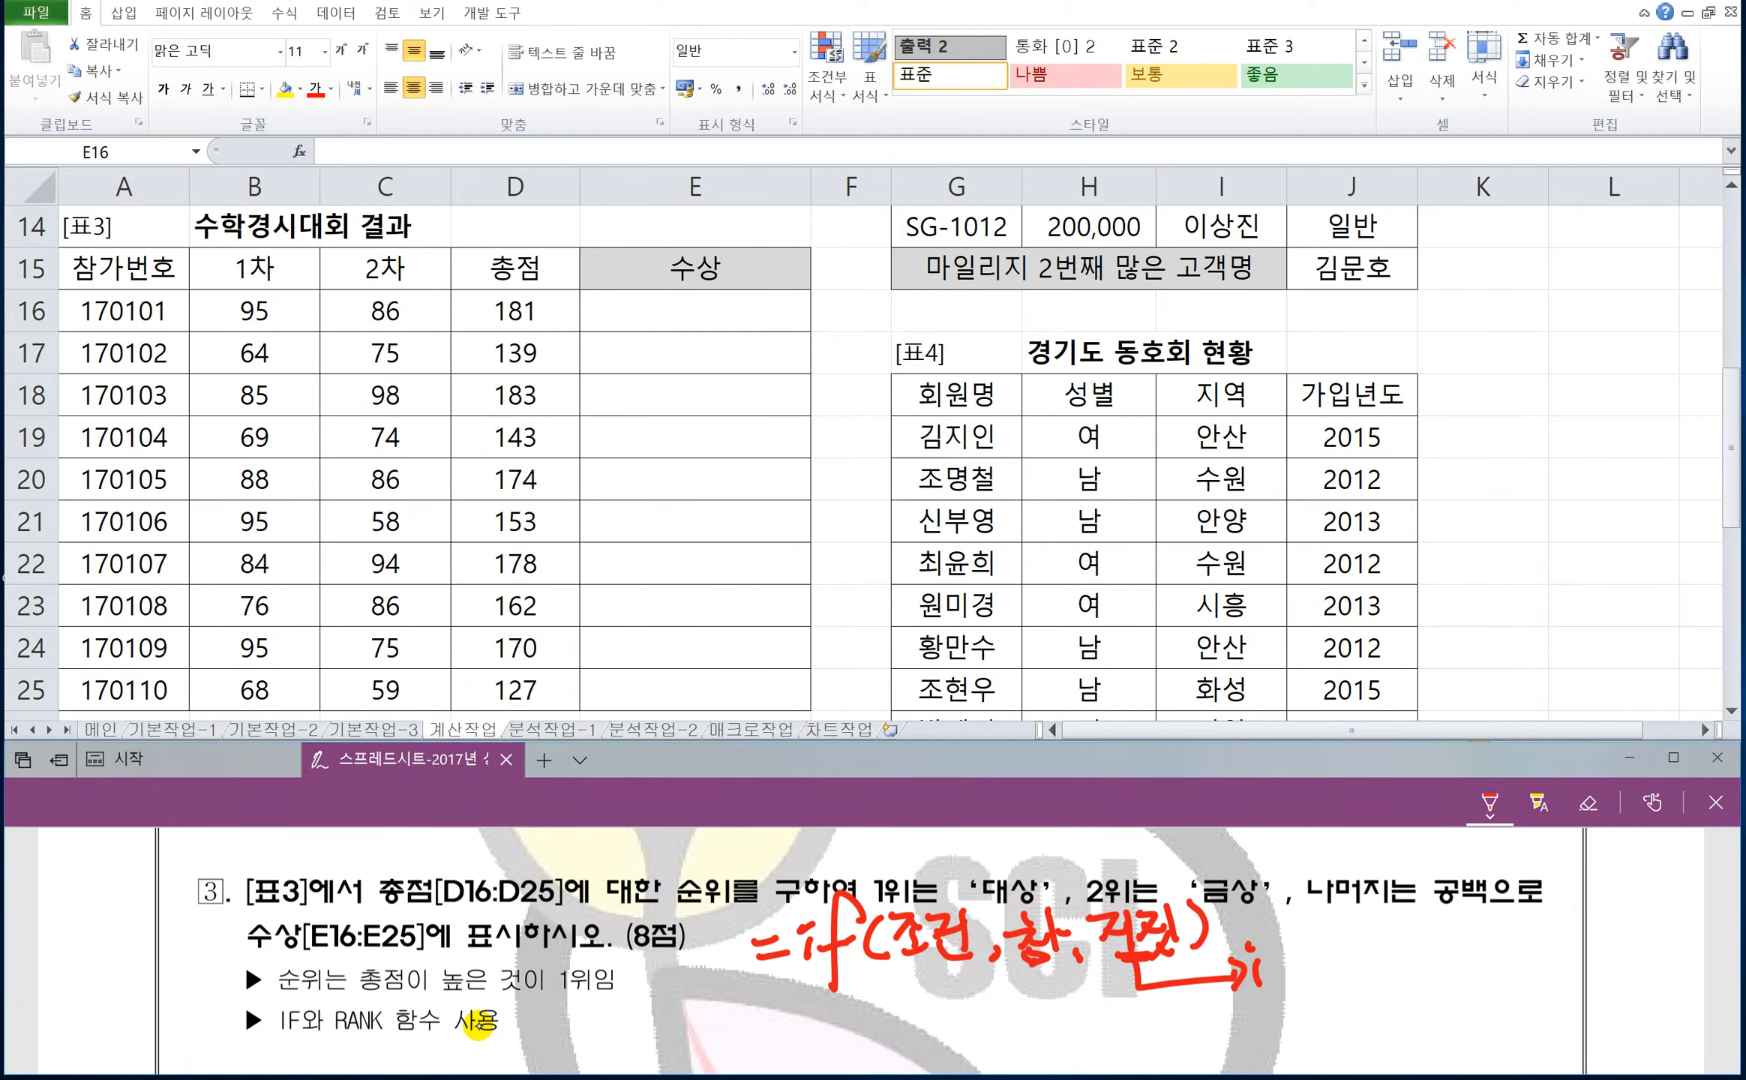
Handwrite a nested if(조건,참, in red ink after the arrow from the first IF's 거짓 argument.
{"action": "left_click_drag", "start_coordinate": [1308, 921], "coordinate": [1288, 996]}
{"action": "left_click_drag", "start_coordinate": [1269, 955], "coordinate": [1306, 966]}
{"action": "mouse_move", "coordinate": [1341, 936]}
{"action": "left_mouse_down"}
{"action": "mouse_move", "coordinate": [1334, 994]}
{"action": "mouse_move", "coordinate": [1395, 968]}
{"action": "mouse_move", "coordinate": [1412, 989]}
{"action": "mouse_move", "coordinate": [1462, 939]}
{"action": "left_mouse_up"}
{"action": "left_click_drag", "start_coordinate": [1433, 951], "coordinate": [1477, 975]}
{"action": "mouse_move", "coordinate": [1478, 949]}
{"action": "left_mouse_down"}
{"action": "mouse_move", "coordinate": [1481, 991]}
{"action": "mouse_move", "coordinate": [1522, 971]}
{"action": "left_mouse_up"}
{"action": "left_click_drag", "start_coordinate": [1539, 930], "coordinate": [1545, 989]}
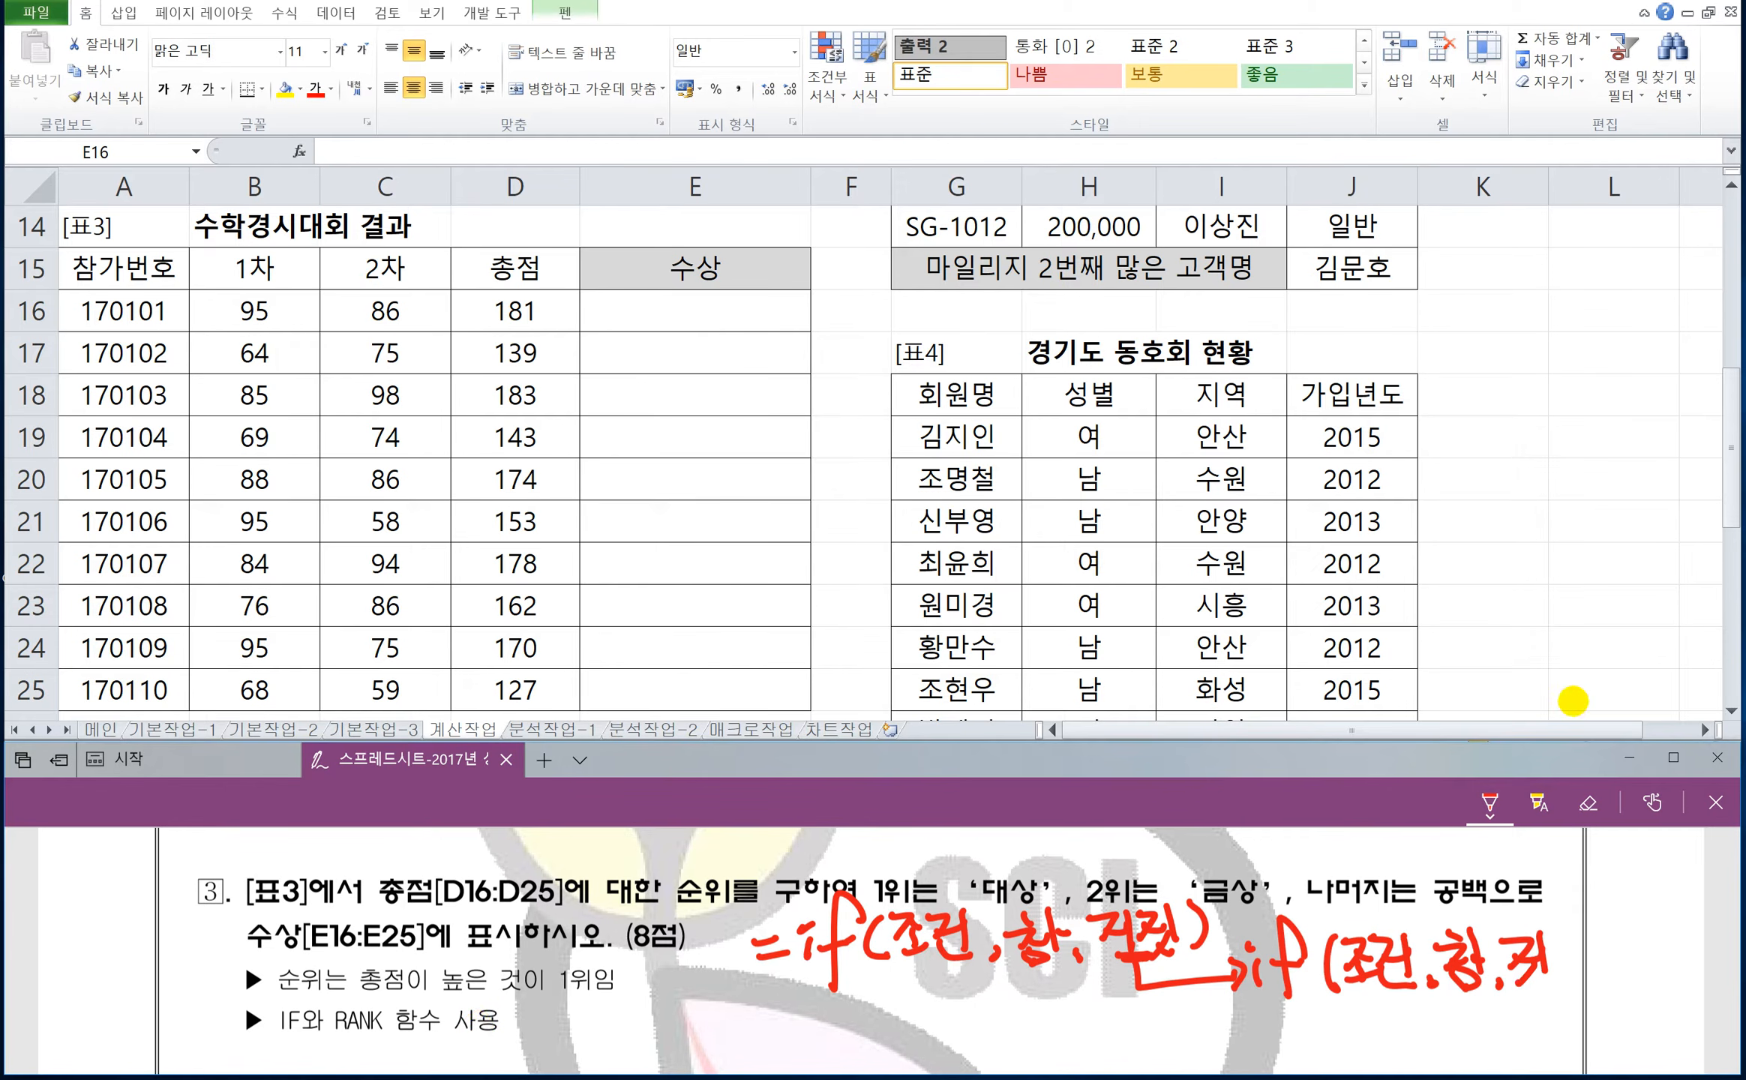
Undo the last few pen strokes of the nested IF and rewrite its ending as 거짓).
{"action": "key", "text": "ctrl+z"}
{"action": "key", "text": "ctrl+z"}
{"action": "key", "text": "ctrl+z"}
{"action": "mouse_move", "coordinate": [1504, 946]}
{"action": "left_mouse_down"}
{"action": "mouse_move", "coordinate": [1539, 954]}
{"action": "mouse_move", "coordinate": [1516, 978]}
{"action": "left_mouse_up"}
{"action": "mouse_move", "coordinate": [1546, 938]}
{"action": "left_mouse_down"}
{"action": "mouse_move", "coordinate": [1549, 986]}
{"action": "mouse_move", "coordinate": [1544, 961]}
{"action": "left_mouse_up"}
{"action": "mouse_move", "coordinate": [1551, 943]}
{"action": "left_mouse_down"}
{"action": "mouse_move", "coordinate": [1557, 978]}
{"action": "mouse_move", "coordinate": [1587, 967]}
{"action": "left_mouse_up"}
{"action": "left_click_drag", "start_coordinate": [1589, 937], "coordinate": [1599, 988]}
{"action": "left_click_drag", "start_coordinate": [1604, 924], "coordinate": [1609, 983]}
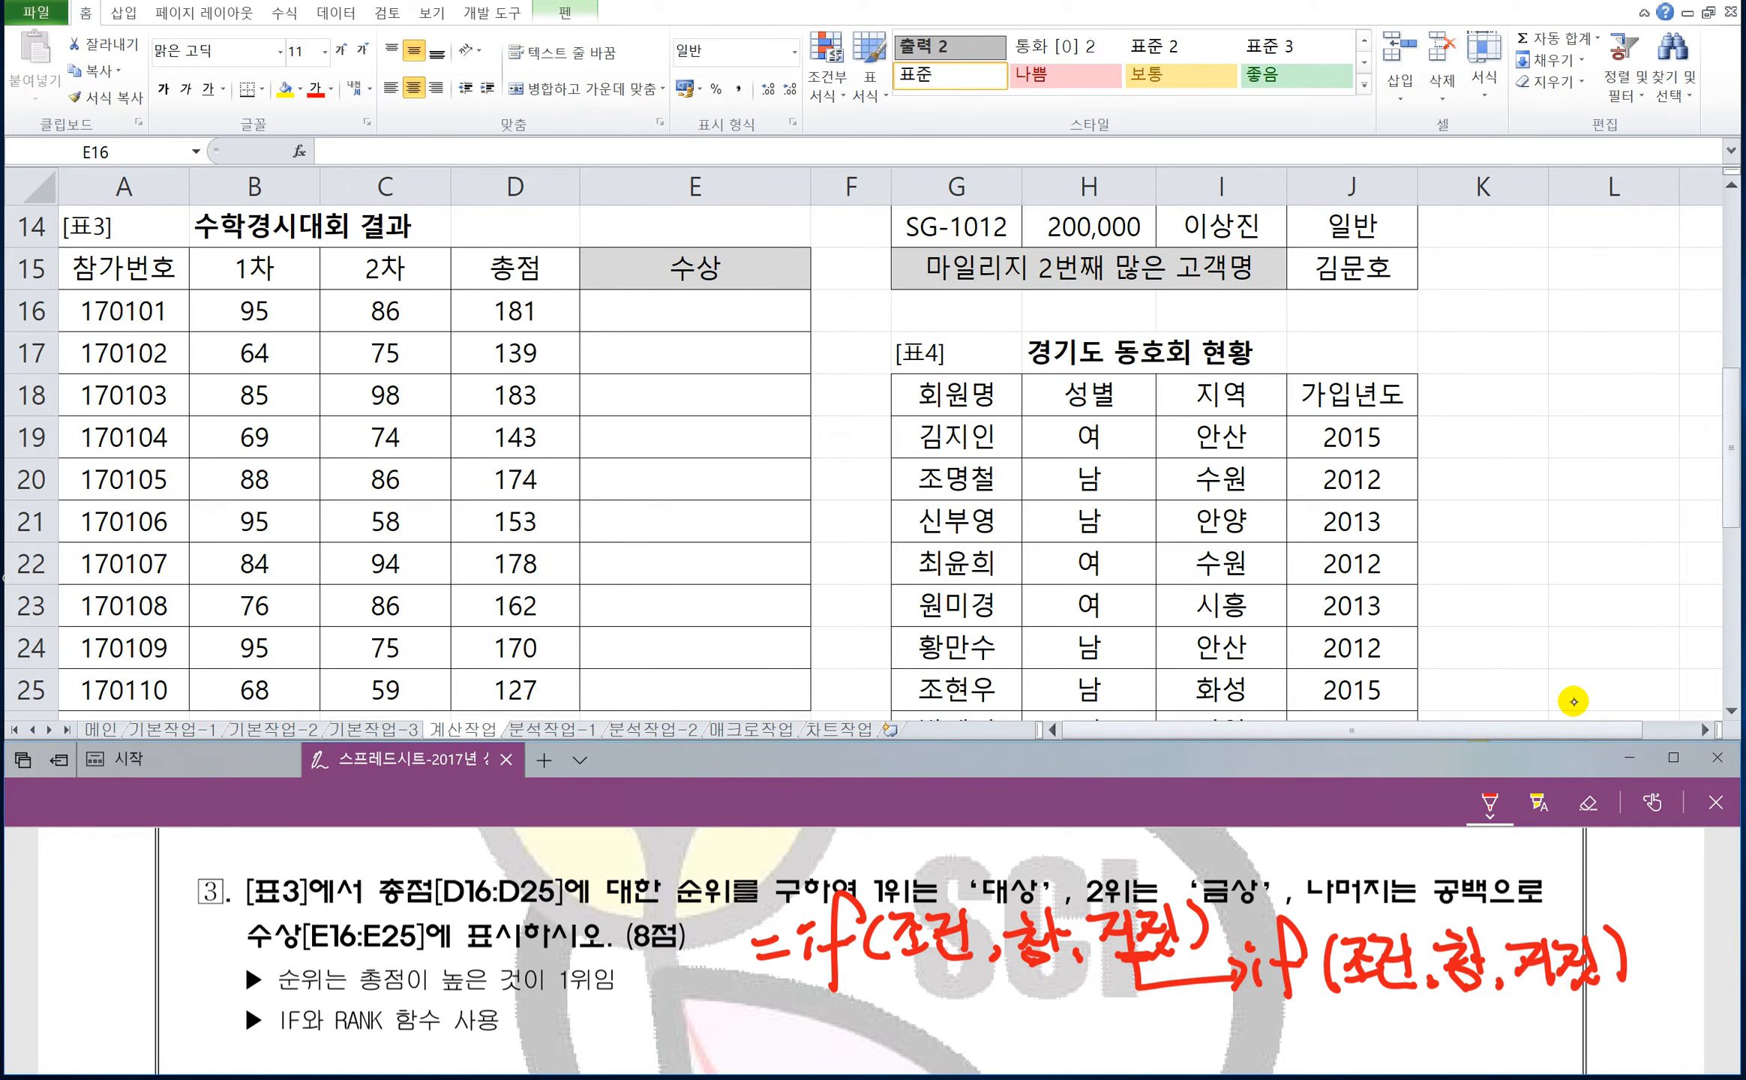
Underline the 조건 and 참 arguments of both handwritten IF functions and the nested IF's 거짓 argument.
{"action": "left_click_drag", "start_coordinate": [1022, 968], "coordinate": [1055, 975]}
{"action": "left_click_drag", "start_coordinate": [1355, 997], "coordinate": [1489, 1003]}
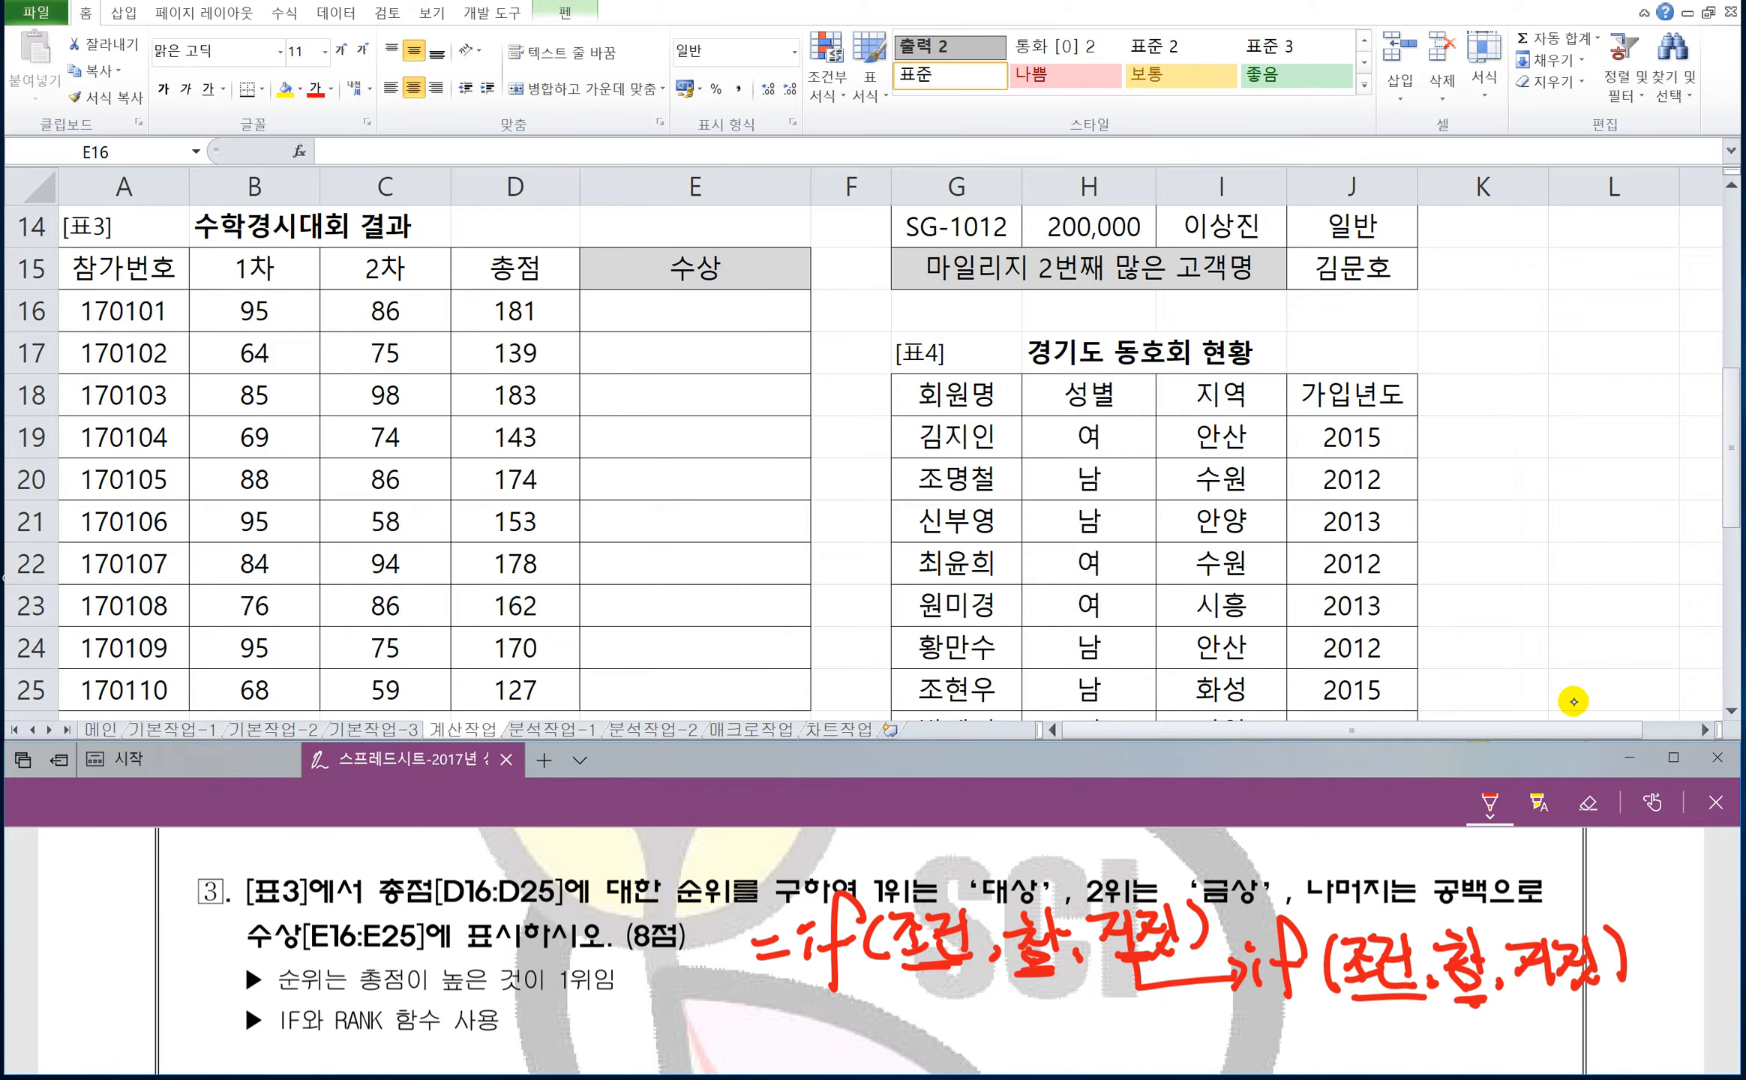
{"action": "left_click_drag", "start_coordinate": [1524, 996], "coordinate": [1586, 1000]}
Handwrite 1위 and 대상 under the first IF's arguments, and 2위, 금상 and "" under the nested IF's arguments.
{"action": "mouse_move", "coordinate": [909, 982]}
{"action": "left_mouse_down"}
{"action": "mouse_move", "coordinate": [907, 1013]}
{"action": "mouse_move", "coordinate": [935, 978]}
{"action": "left_mouse_up"}
{"action": "mouse_move", "coordinate": [924, 1002]}
{"action": "left_mouse_down"}
{"action": "mouse_move", "coordinate": [949, 999]}
{"action": "mouse_move", "coordinate": [941, 1018]}
{"action": "left_mouse_up"}
{"action": "mouse_move", "coordinate": [961, 972]}
{"action": "left_mouse_down"}
{"action": "mouse_move", "coordinate": [960, 1030]}
{"action": "mouse_move", "coordinate": [1027, 997]}
{"action": "left_mouse_up"}
{"action": "left_click_drag", "start_coordinate": [1013, 1001], "coordinate": [1091, 1021]}
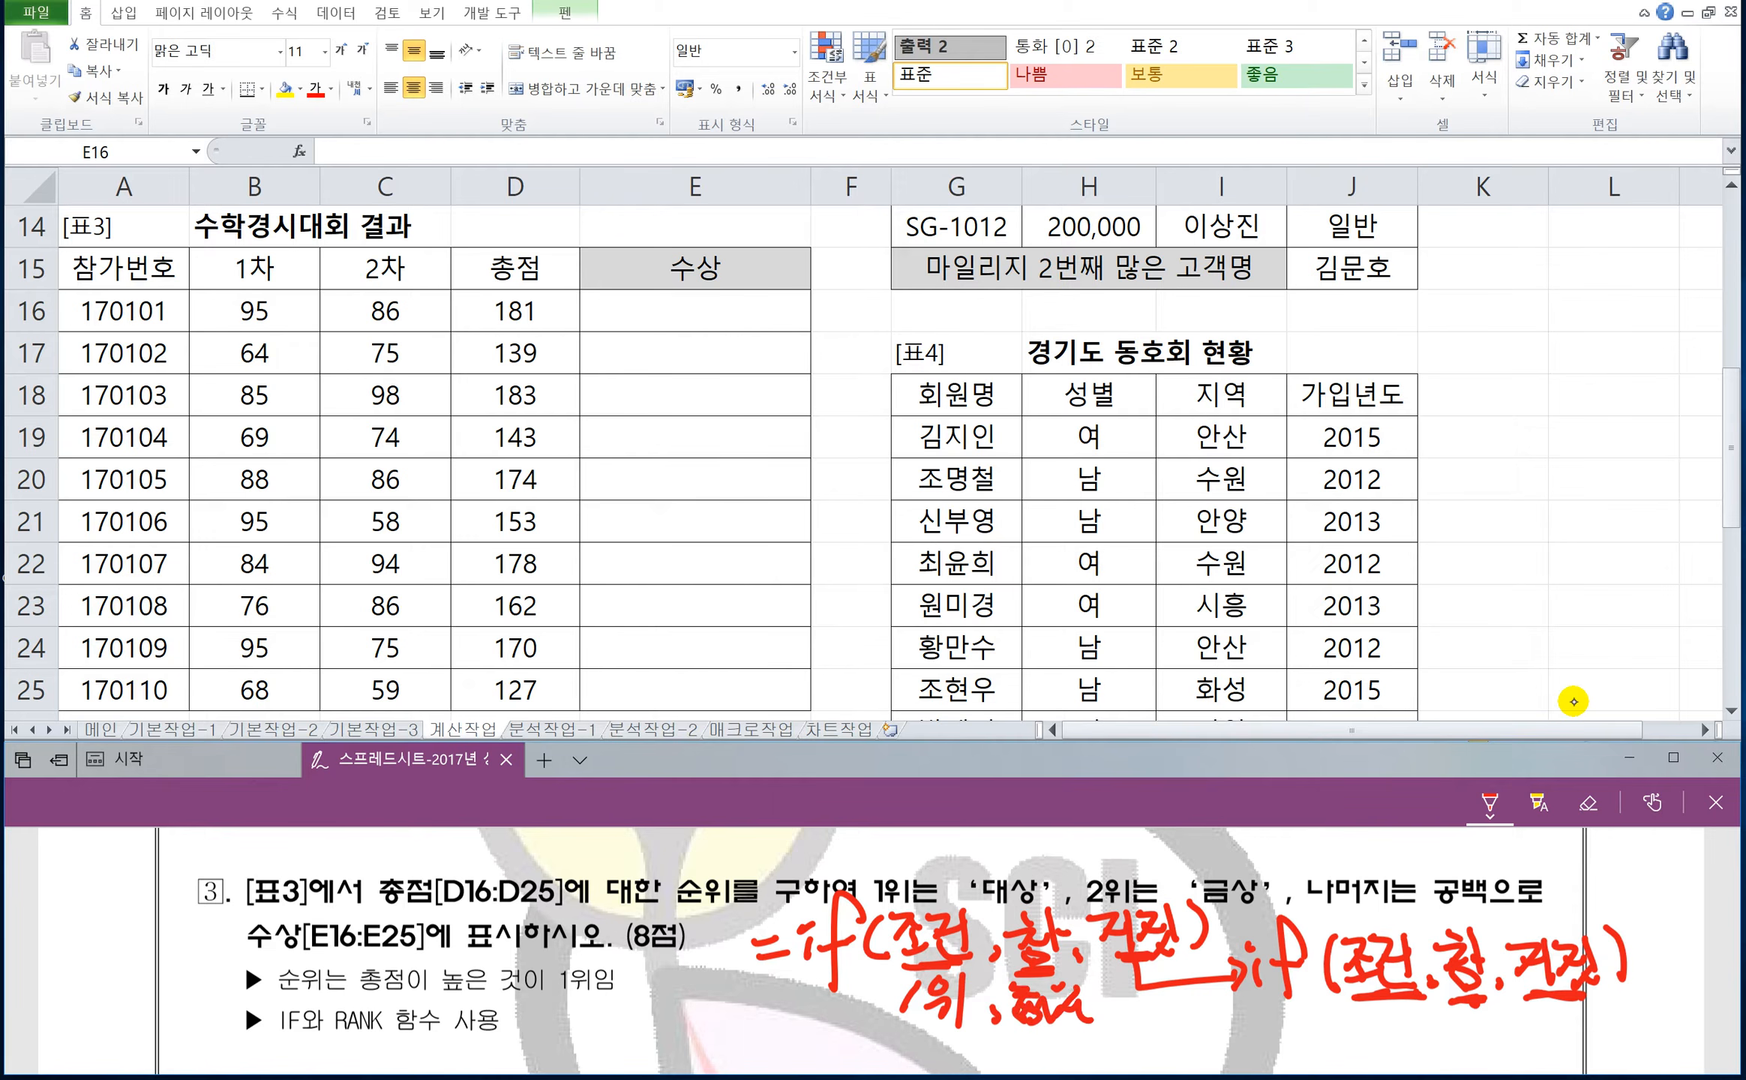
{"action": "mouse_move", "coordinate": [1372, 1006]}
{"action": "left_mouse_down"}
{"action": "mouse_move", "coordinate": [1363, 1046]}
{"action": "mouse_move", "coordinate": [1412, 1047]}
{"action": "left_mouse_up"}
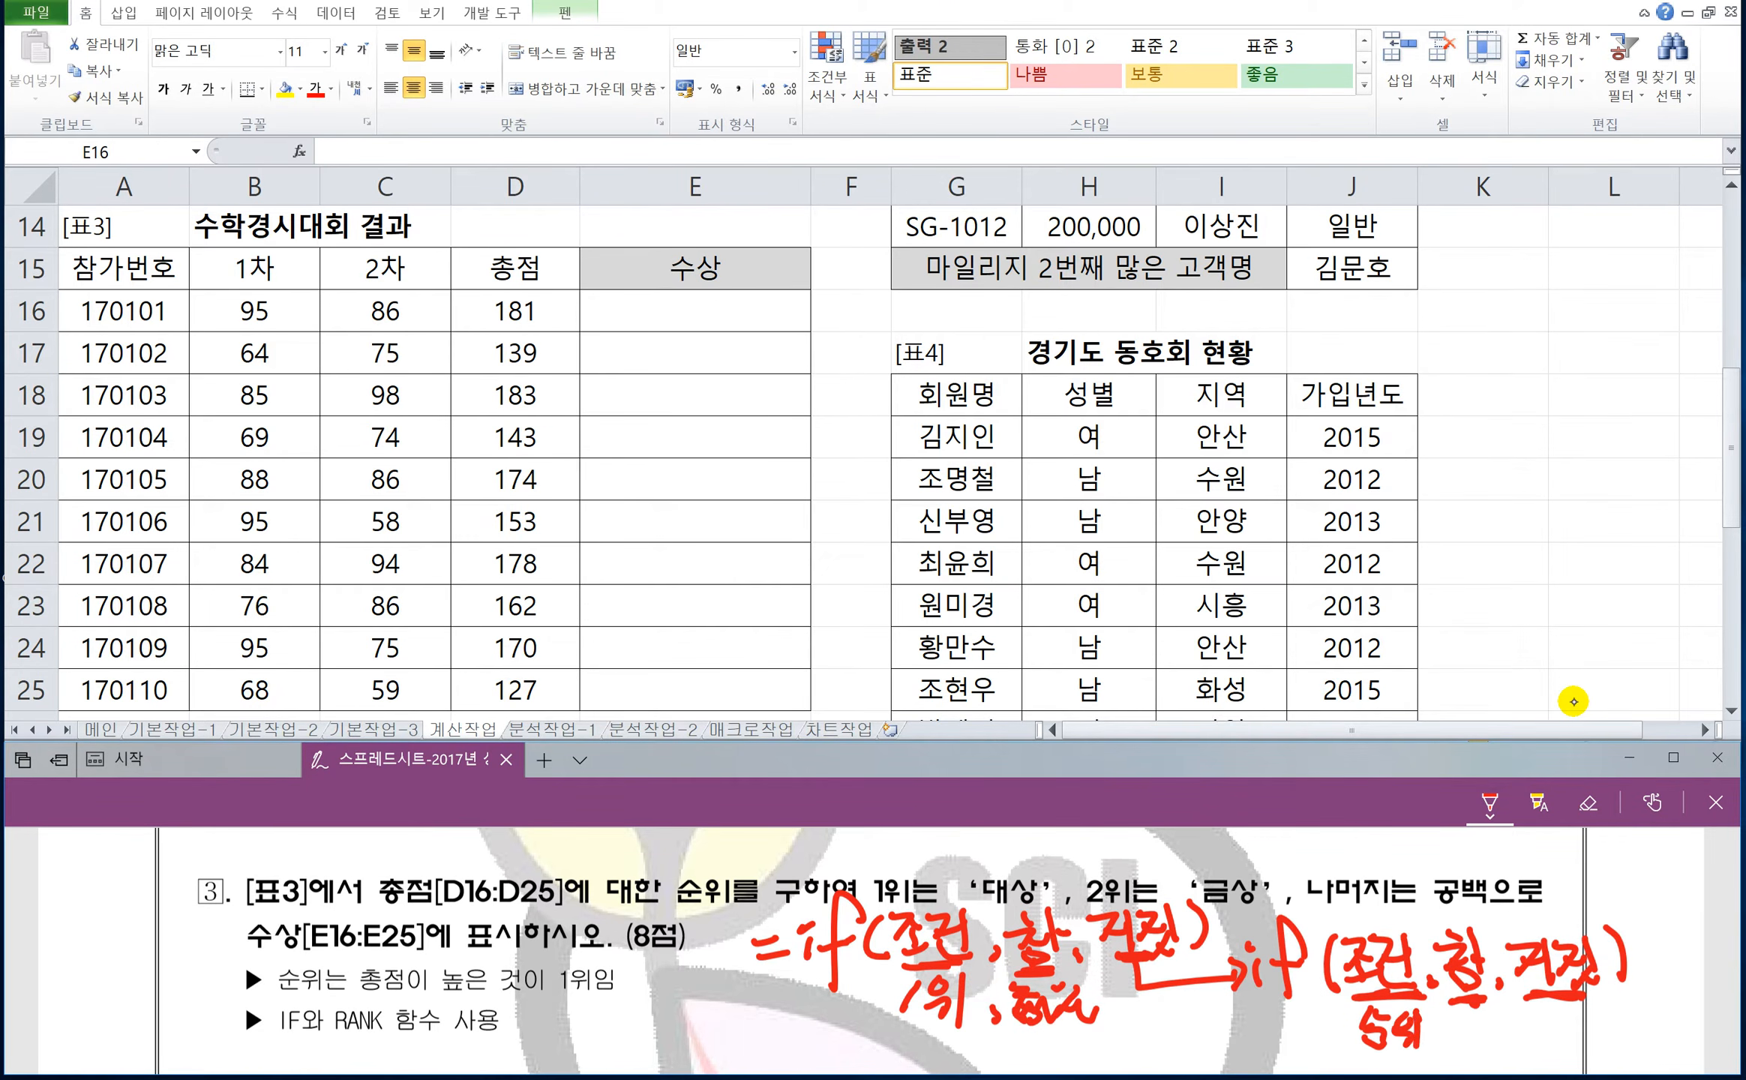
{"action": "mouse_move", "coordinate": [1447, 1013]}
{"action": "left_mouse_down"}
{"action": "mouse_move", "coordinate": [1476, 1051]}
{"action": "mouse_move", "coordinate": [1521, 1038]}
{"action": "mouse_move", "coordinate": [1509, 1058]}
{"action": "left_mouse_up"}
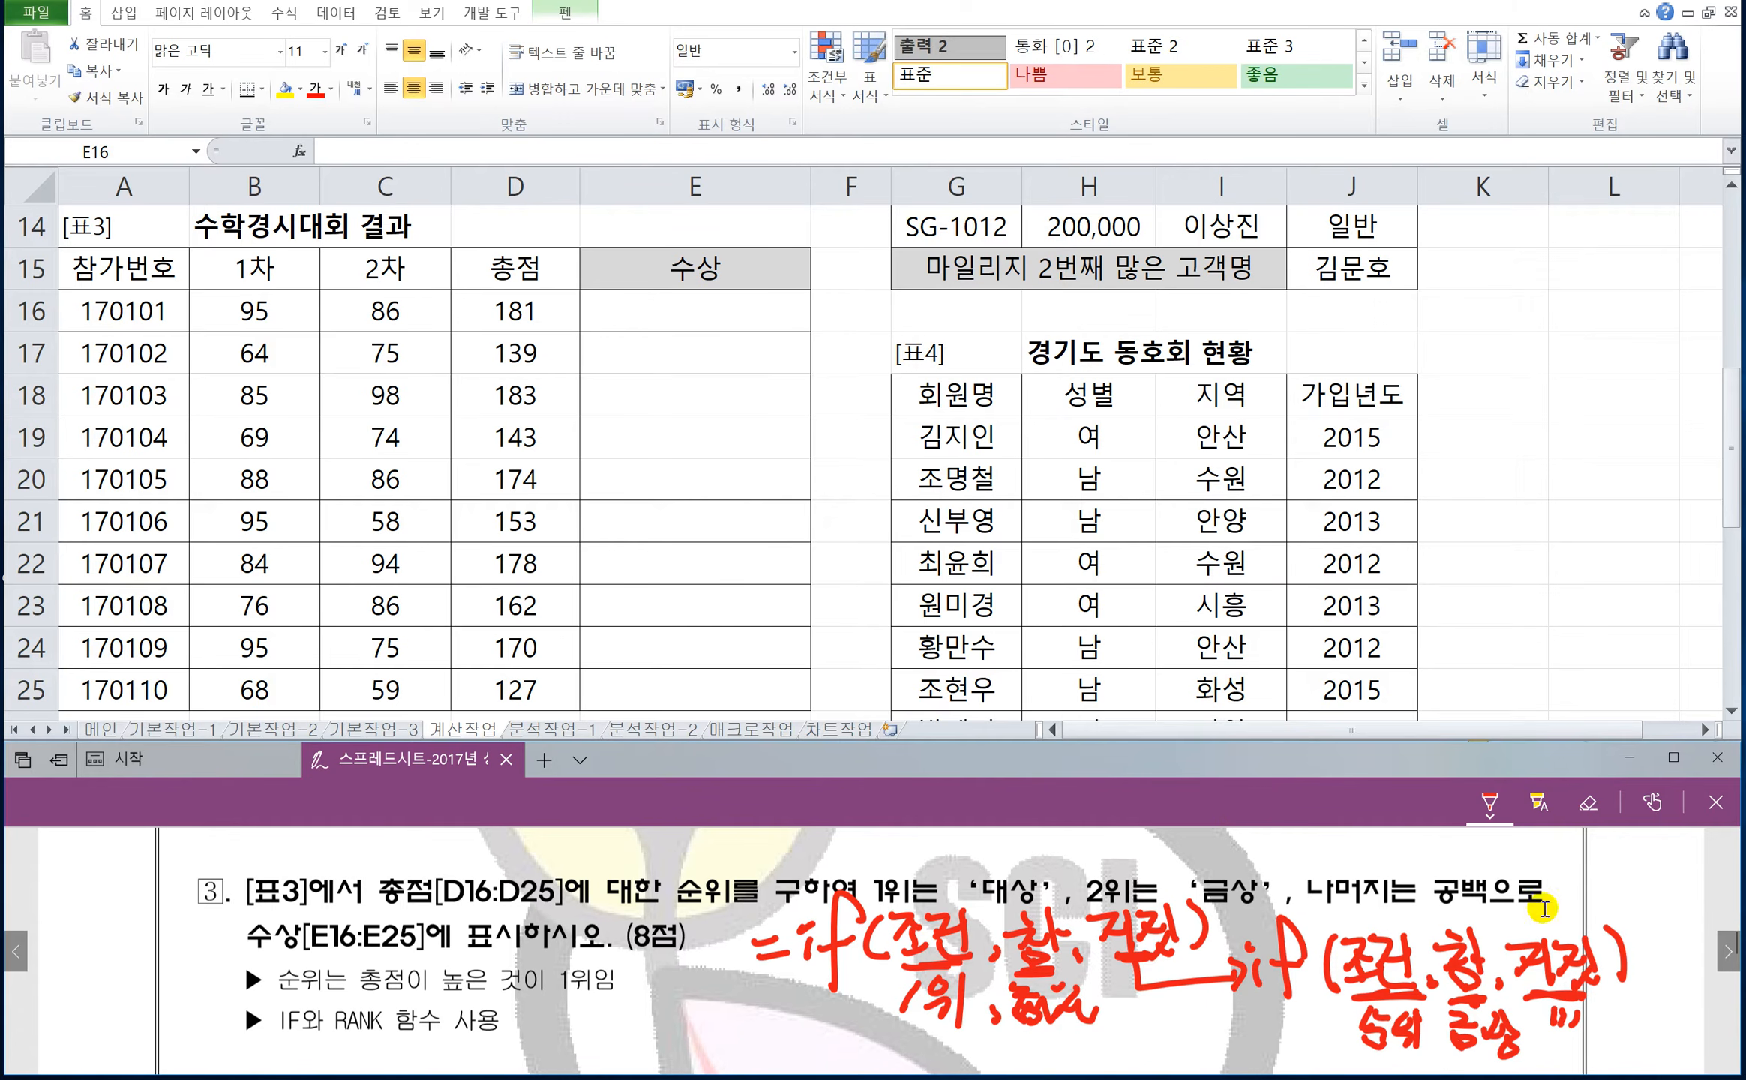
Handwrite =Rank(기준셀,범위,0) in red ink beside the IF and RANK hint and draw a curved arrow above its arguments.
{"action": "left_click_drag", "start_coordinate": [499, 1030], "coordinate": [525, 1033]}
{"action": "left_click_drag", "start_coordinate": [502, 1045], "coordinate": [553, 1059]}
{"action": "left_click_drag", "start_coordinate": [554, 1014], "coordinate": [571, 1051]}
{"action": "mouse_move", "coordinate": [584, 1029]}
{"action": "left_mouse_down"}
{"action": "mouse_move", "coordinate": [570, 1052]}
{"action": "mouse_move", "coordinate": [660, 1051]}
{"action": "mouse_move", "coordinate": [705, 1016]}
{"action": "mouse_move", "coordinate": [716, 1059]}
{"action": "mouse_move", "coordinate": [753, 1046]}
{"action": "mouse_move", "coordinate": [756, 1021]}
{"action": "mouse_move", "coordinate": [771, 1059]}
{"action": "left_mouse_up"}
{"action": "mouse_move", "coordinate": [783, 1012]}
{"action": "left_mouse_down"}
{"action": "mouse_move", "coordinate": [797, 1049]}
{"action": "mouse_move", "coordinate": [777, 1041]}
{"action": "left_mouse_up"}
{"action": "left_click_drag", "start_coordinate": [792, 1008], "coordinate": [801, 1021]}
{"action": "mouse_move", "coordinate": [801, 1016]}
{"action": "left_mouse_down"}
{"action": "mouse_move", "coordinate": [811, 1048]}
{"action": "mouse_move", "coordinate": [822, 1035]}
{"action": "left_mouse_up"}
{"action": "left_click_drag", "start_coordinate": [811, 1042], "coordinate": [842, 1060]}
{"action": "left_click_drag", "start_coordinate": [853, 1047], "coordinate": [907, 1065]}
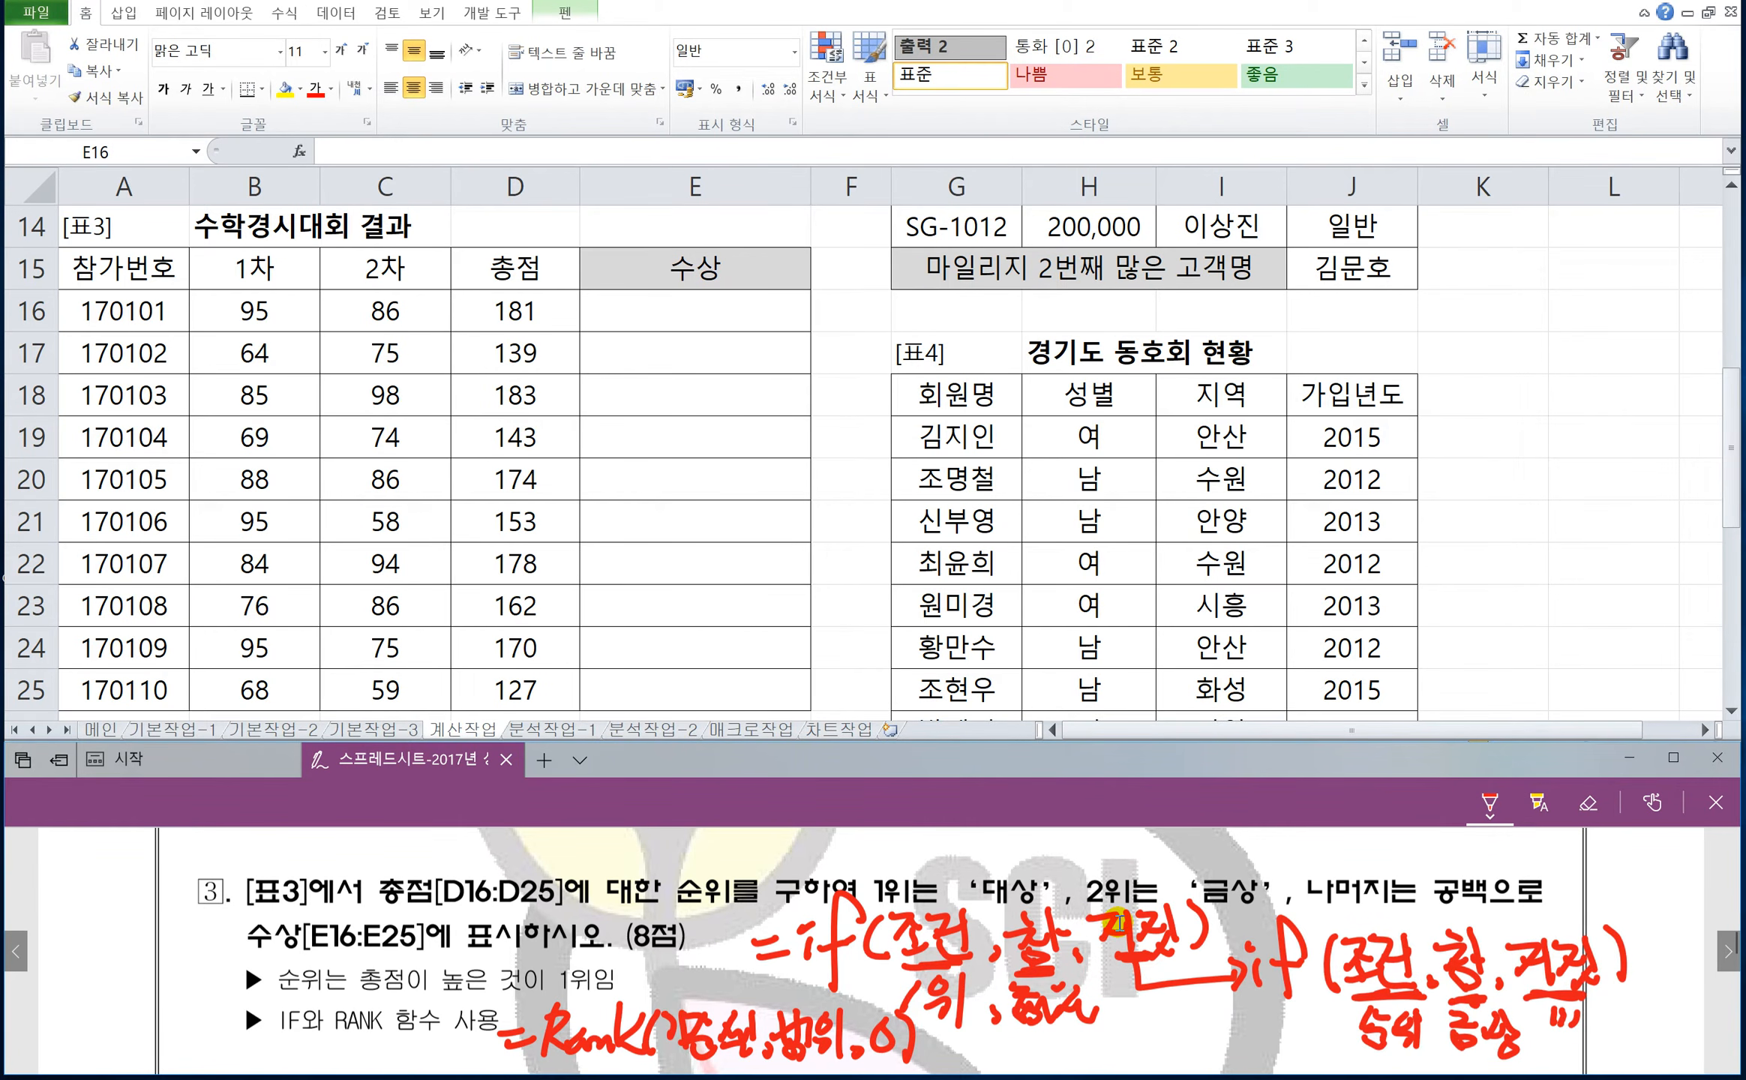
{"action": "mouse_move", "coordinate": [672, 1061]}
{"action": "left_mouse_down"}
{"action": "mouse_move", "coordinate": [808, 1062]}
{"action": "mouse_move", "coordinate": [592, 975]}
{"action": "mouse_move", "coordinate": [582, 993]}
{"action": "left_mouse_up"}
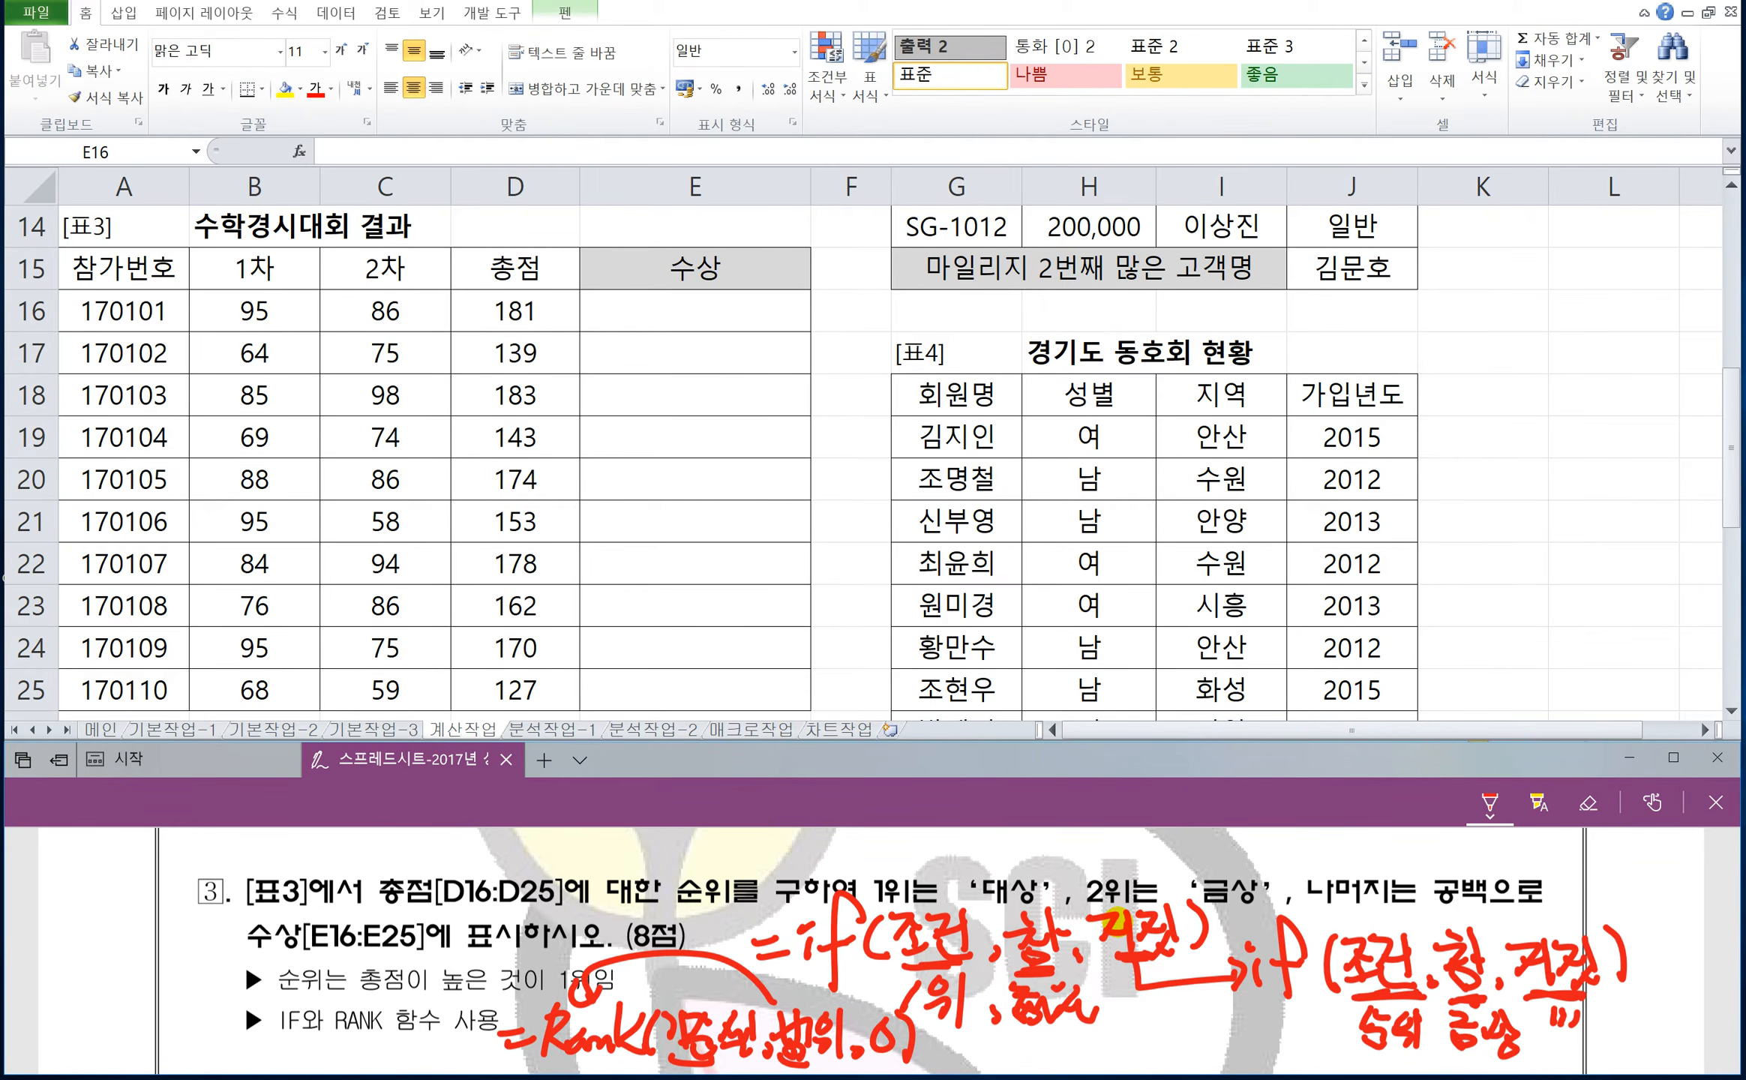
Enter =RANK(D16,$D$16:$D$25,0) in E16, with the total-score range as an absolute reference.
{"action": "left_click", "coordinate": [679, 300]}
{"action": "type", "text": "="}
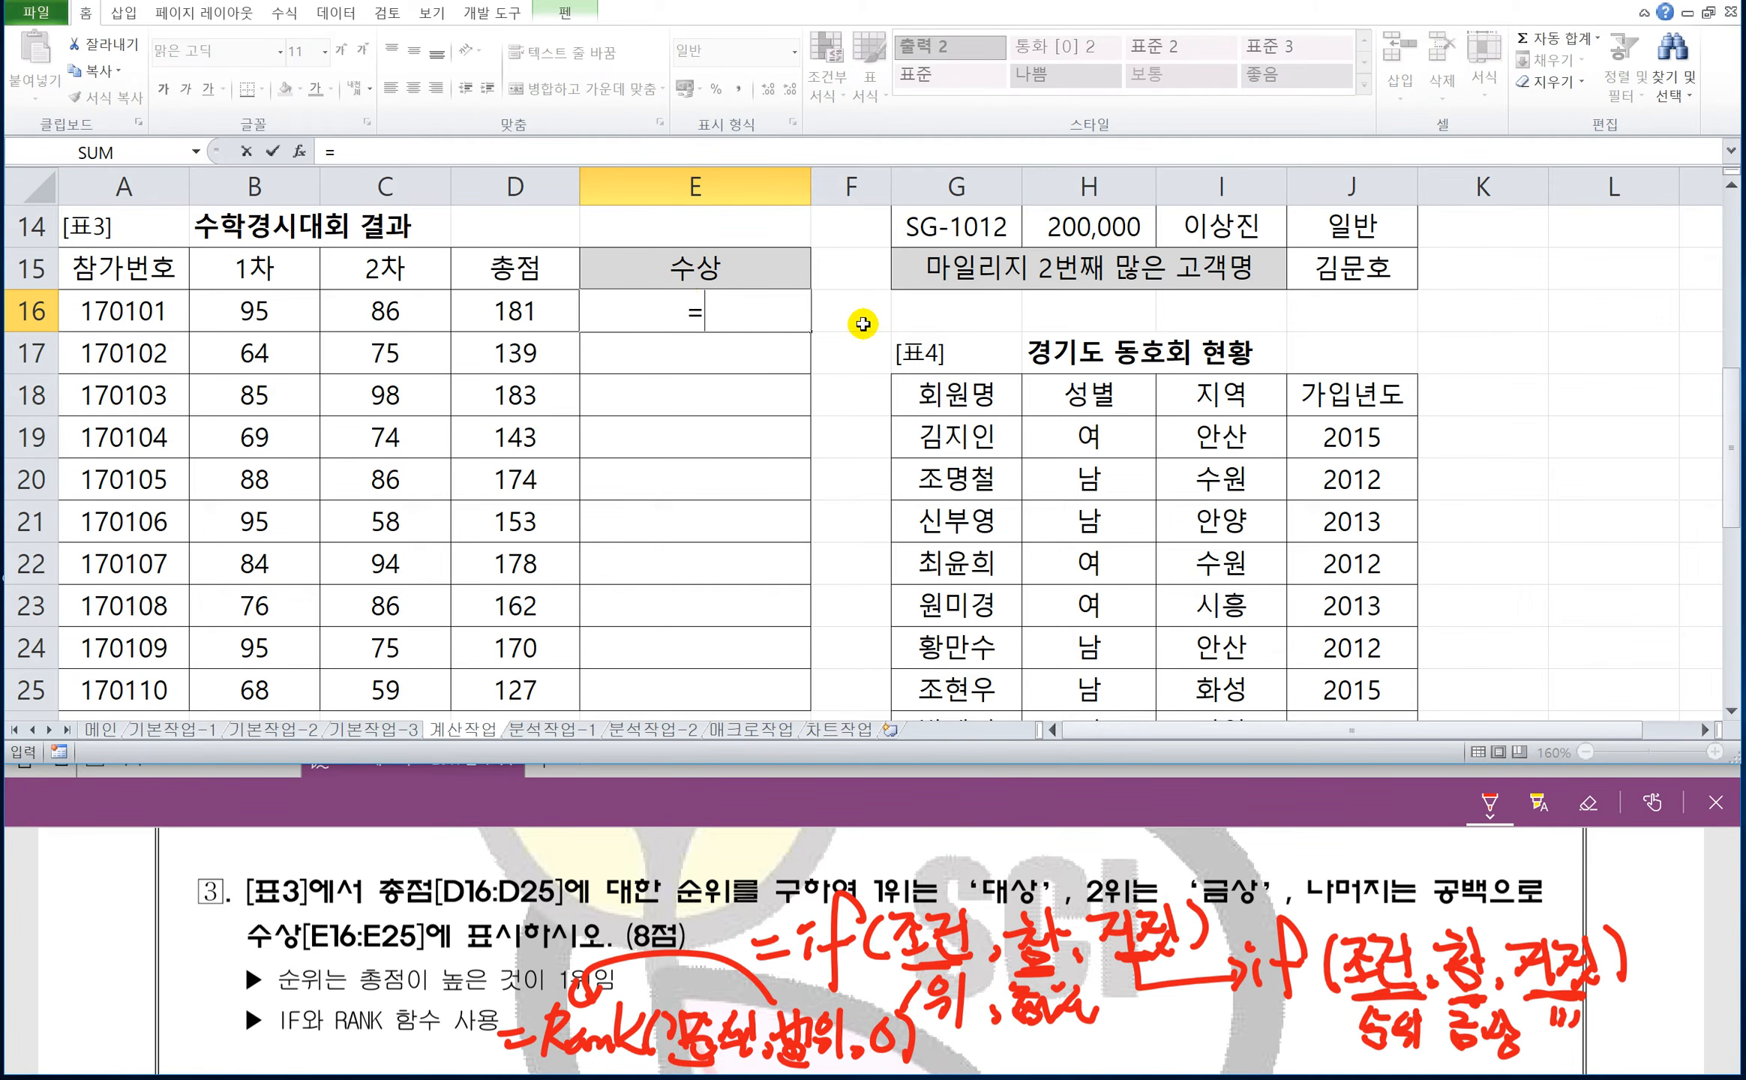
{"action": "type", "text": "r"}
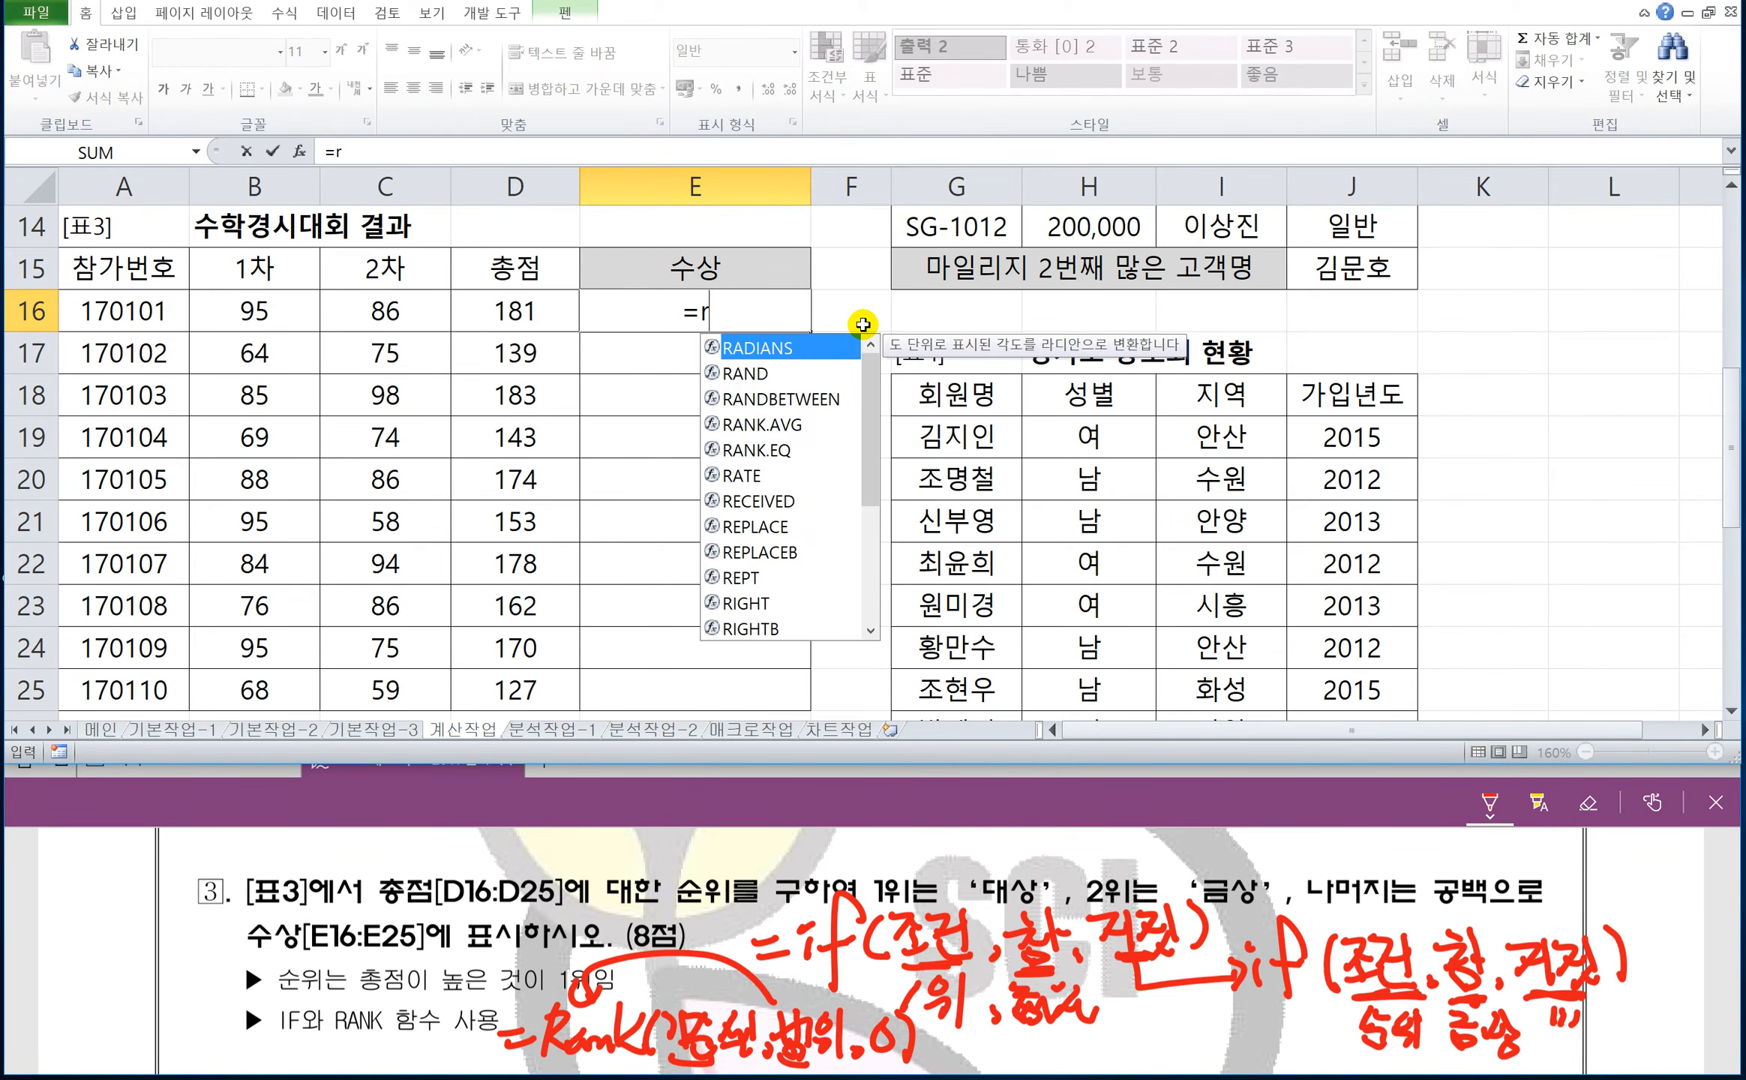
{"action": "type", "text": "ank("}
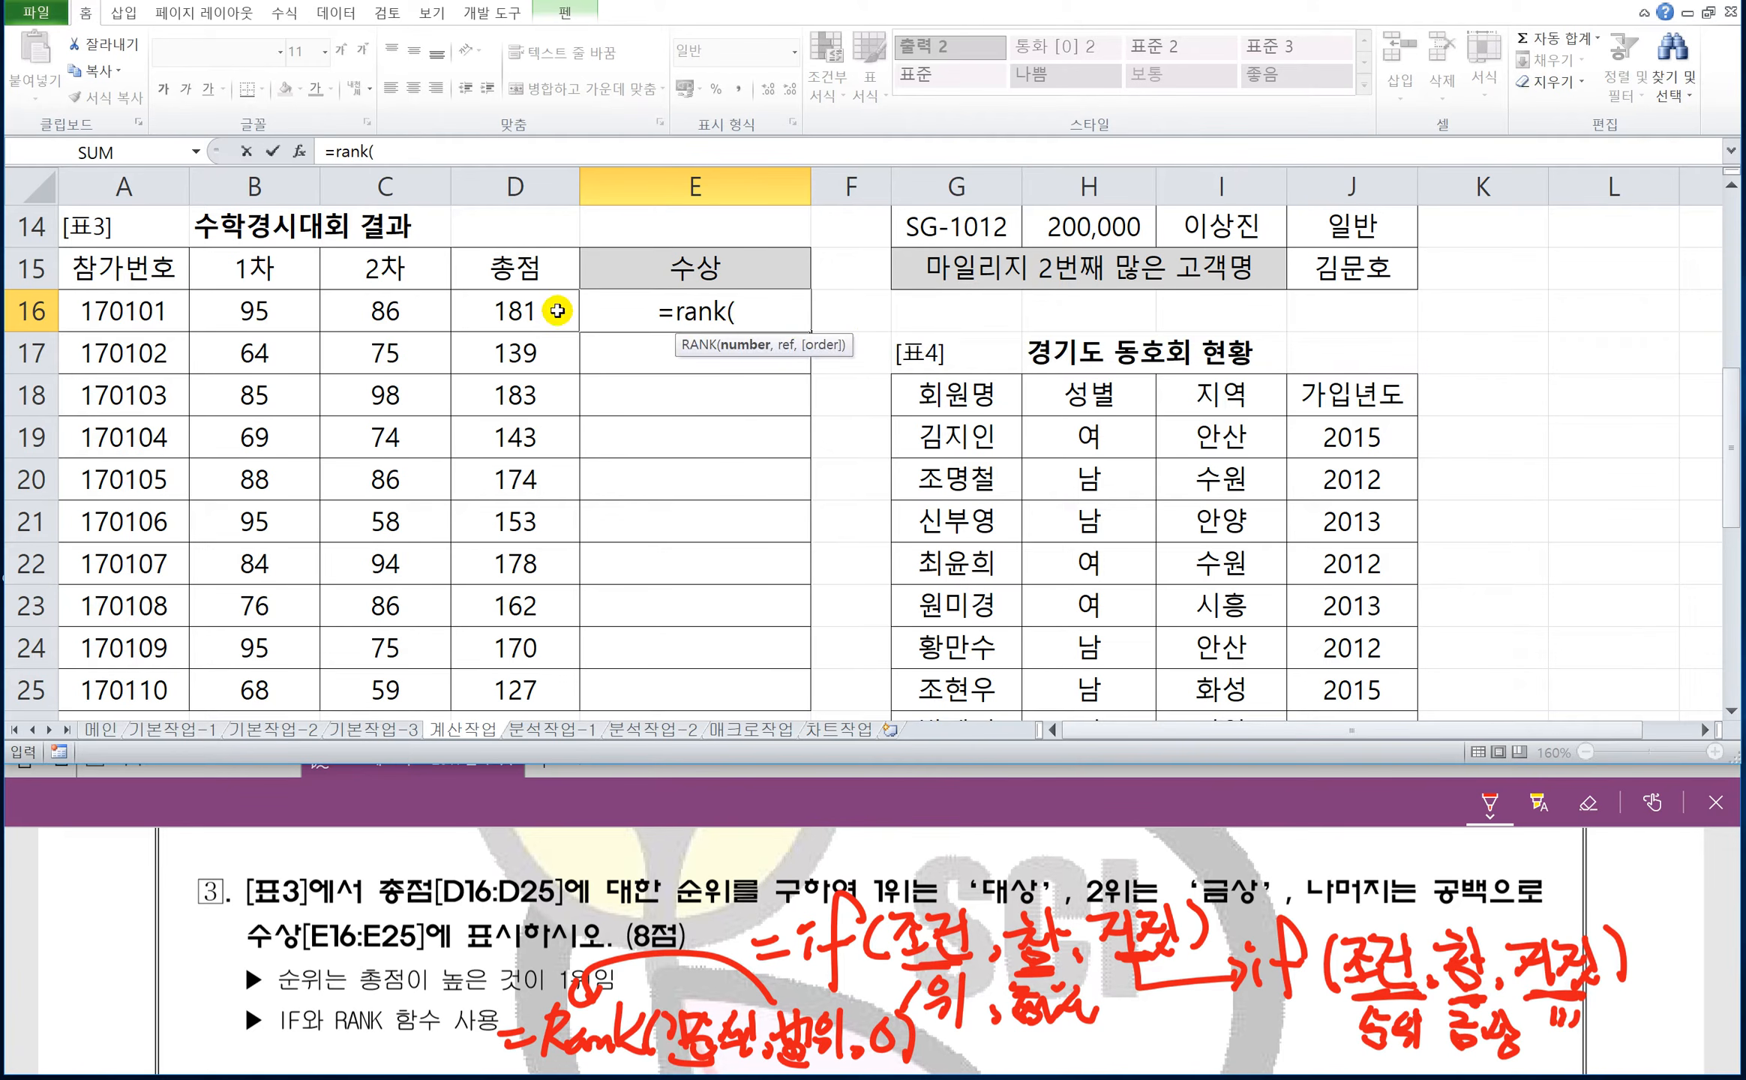
{"action": "left_click", "coordinate": [557, 310]}
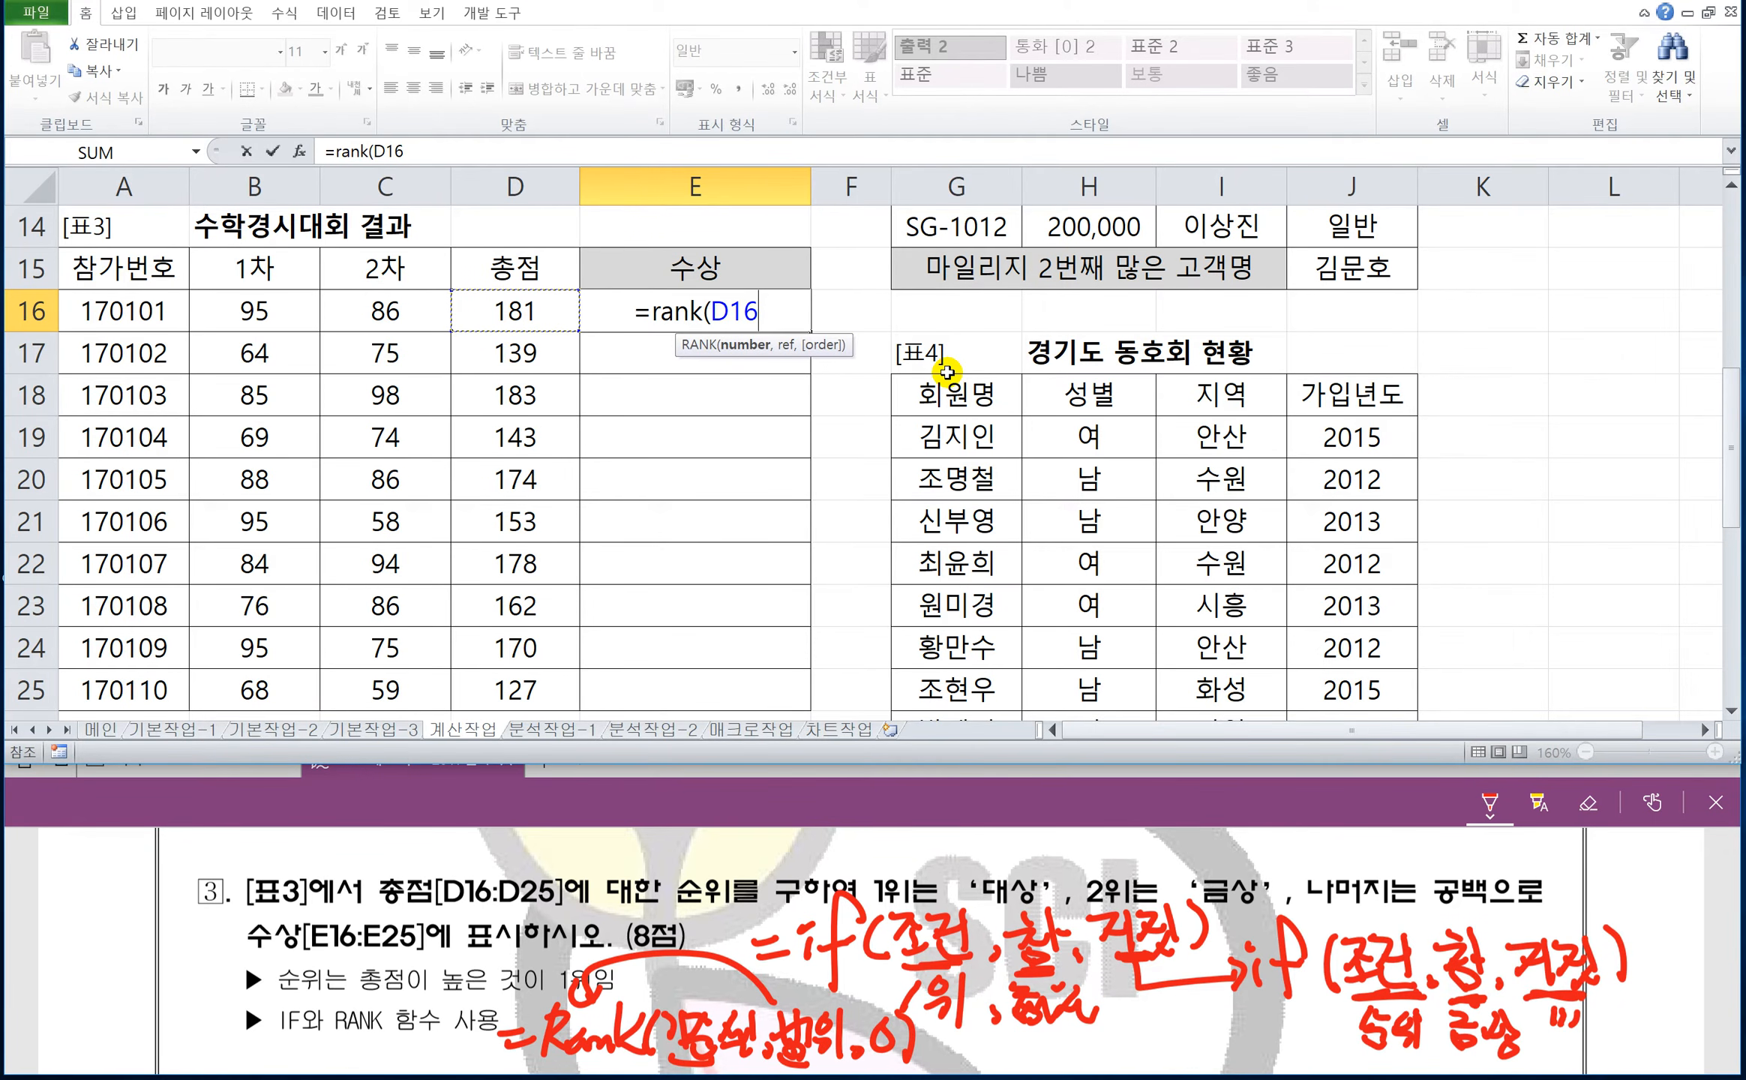
{"action": "type", "text": ","}
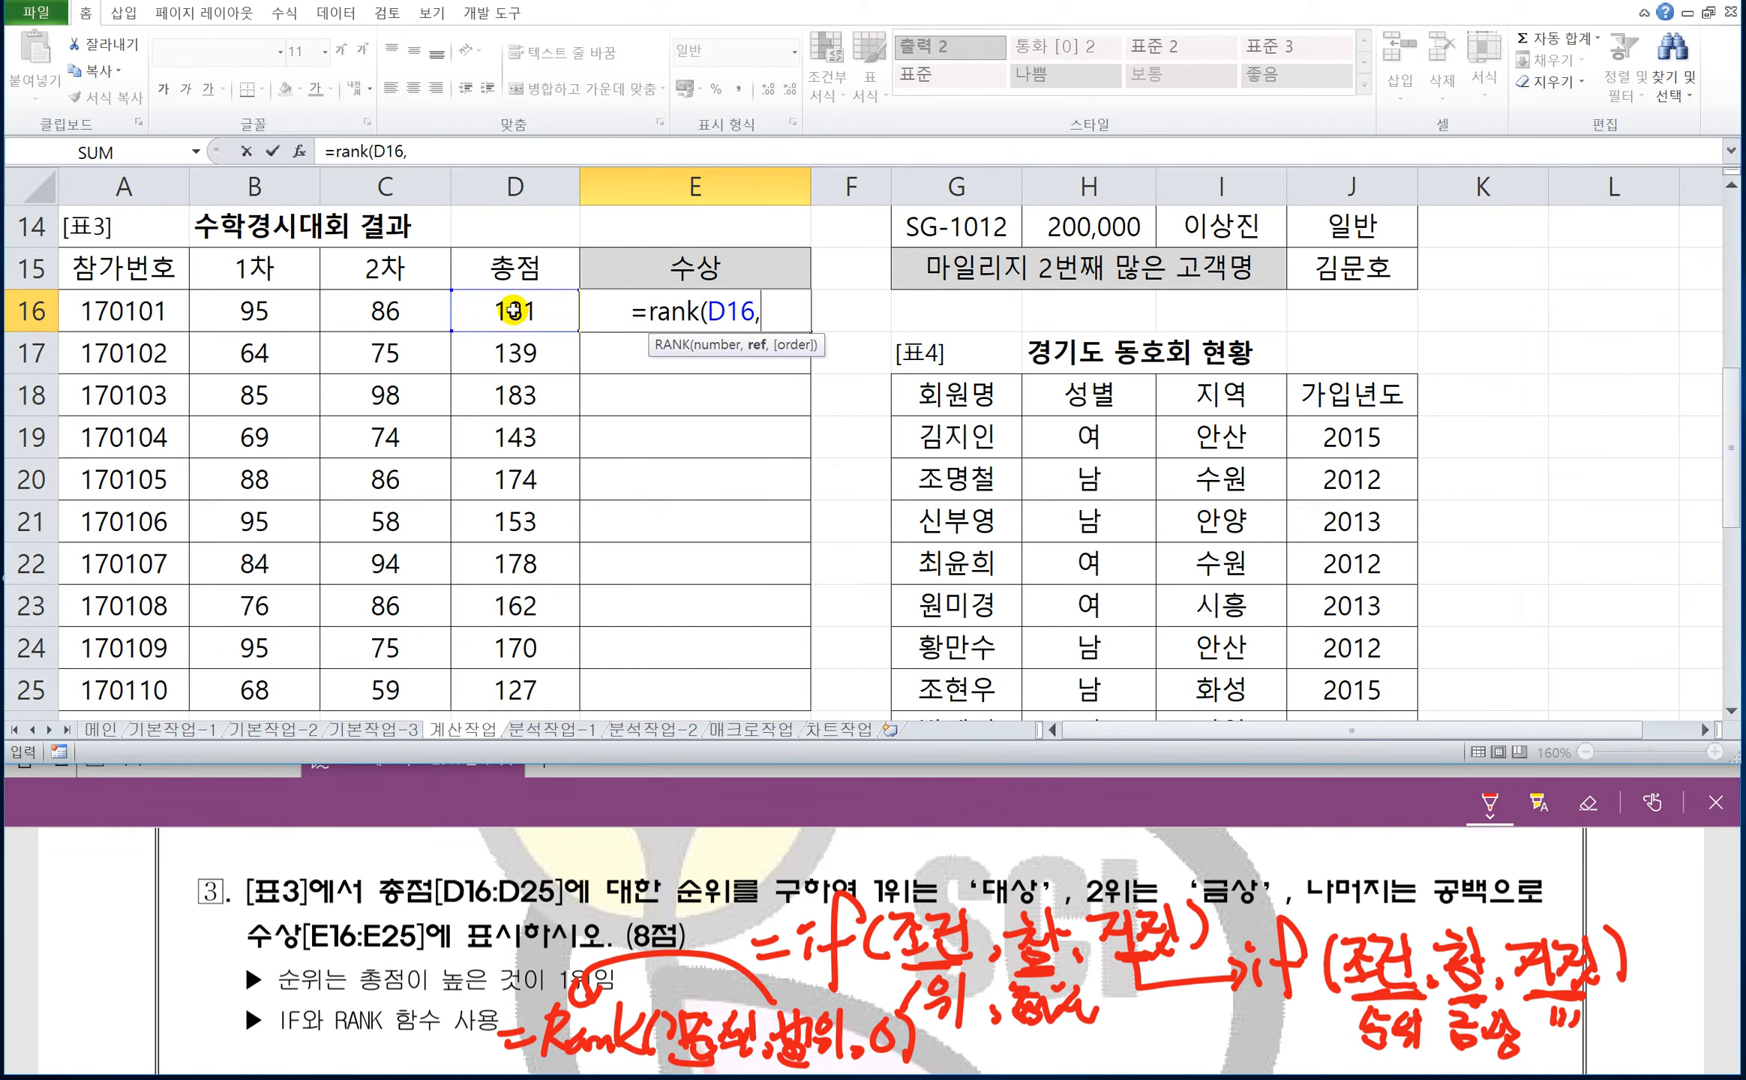
{"action": "left_click_drag", "start_coordinate": [518, 304], "coordinate": [520, 673]}
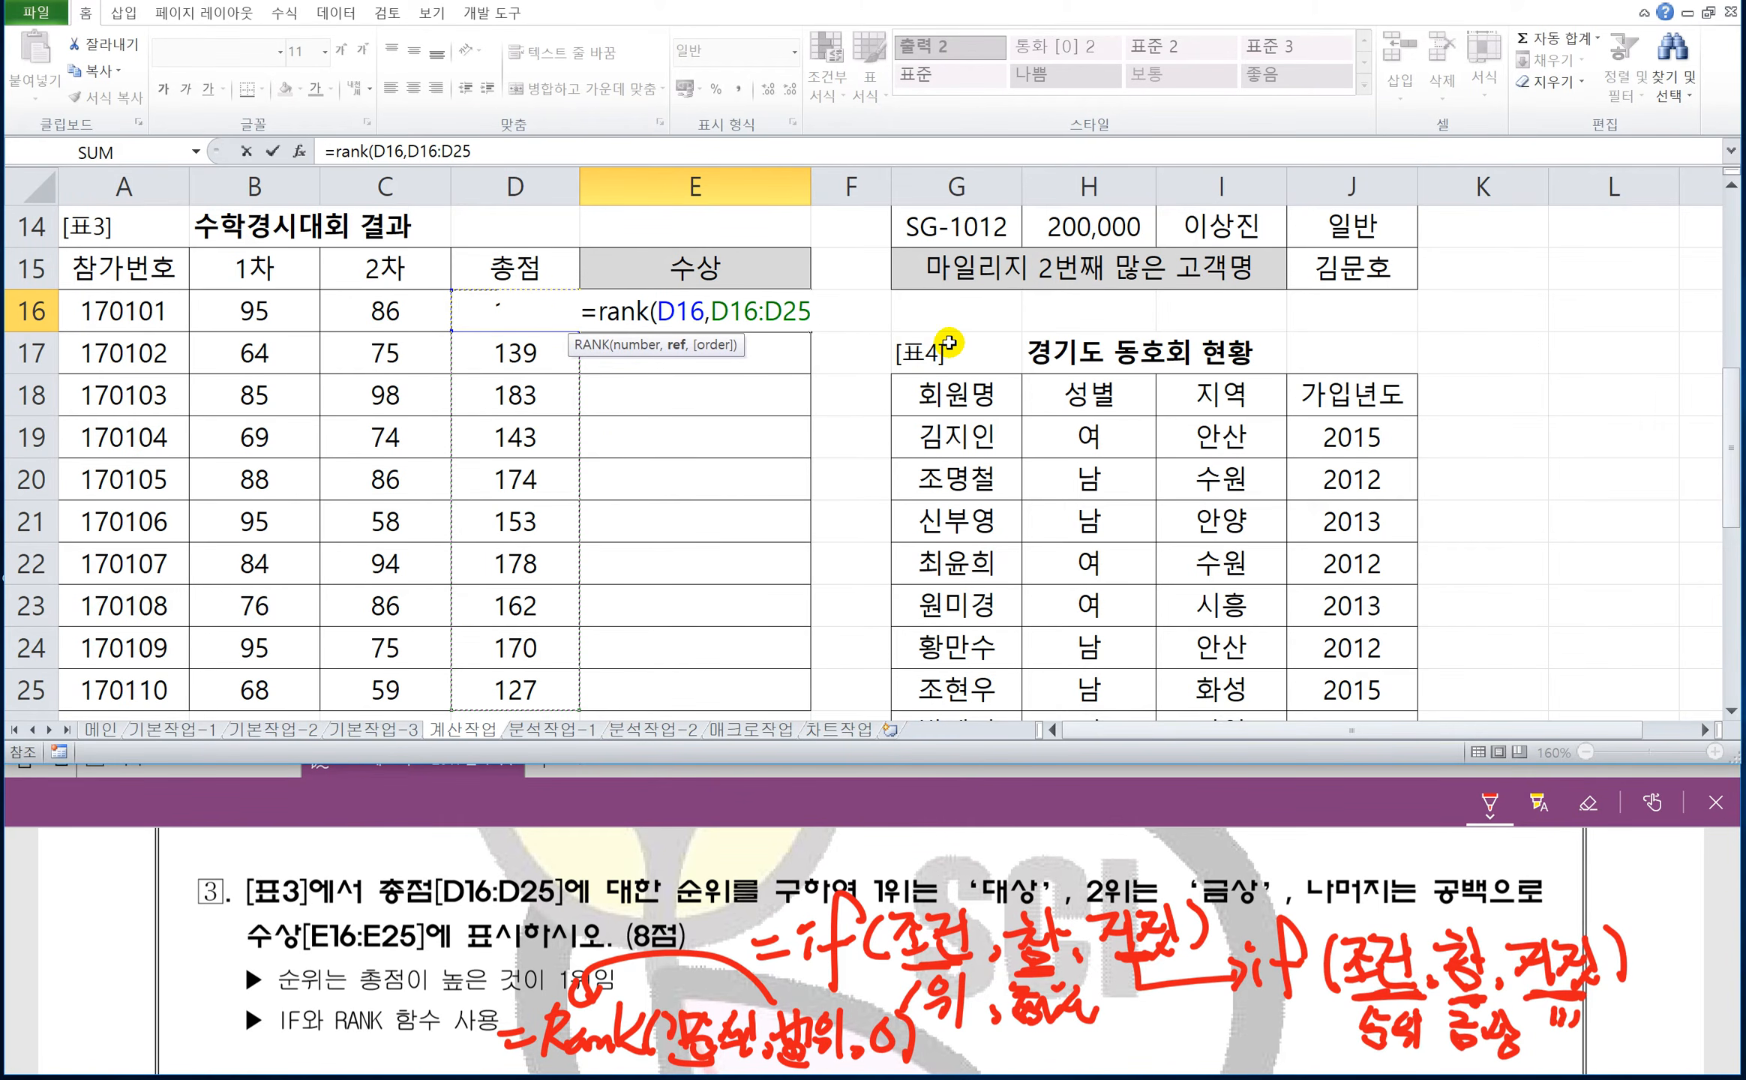
{"action": "key", "text": "F4"}
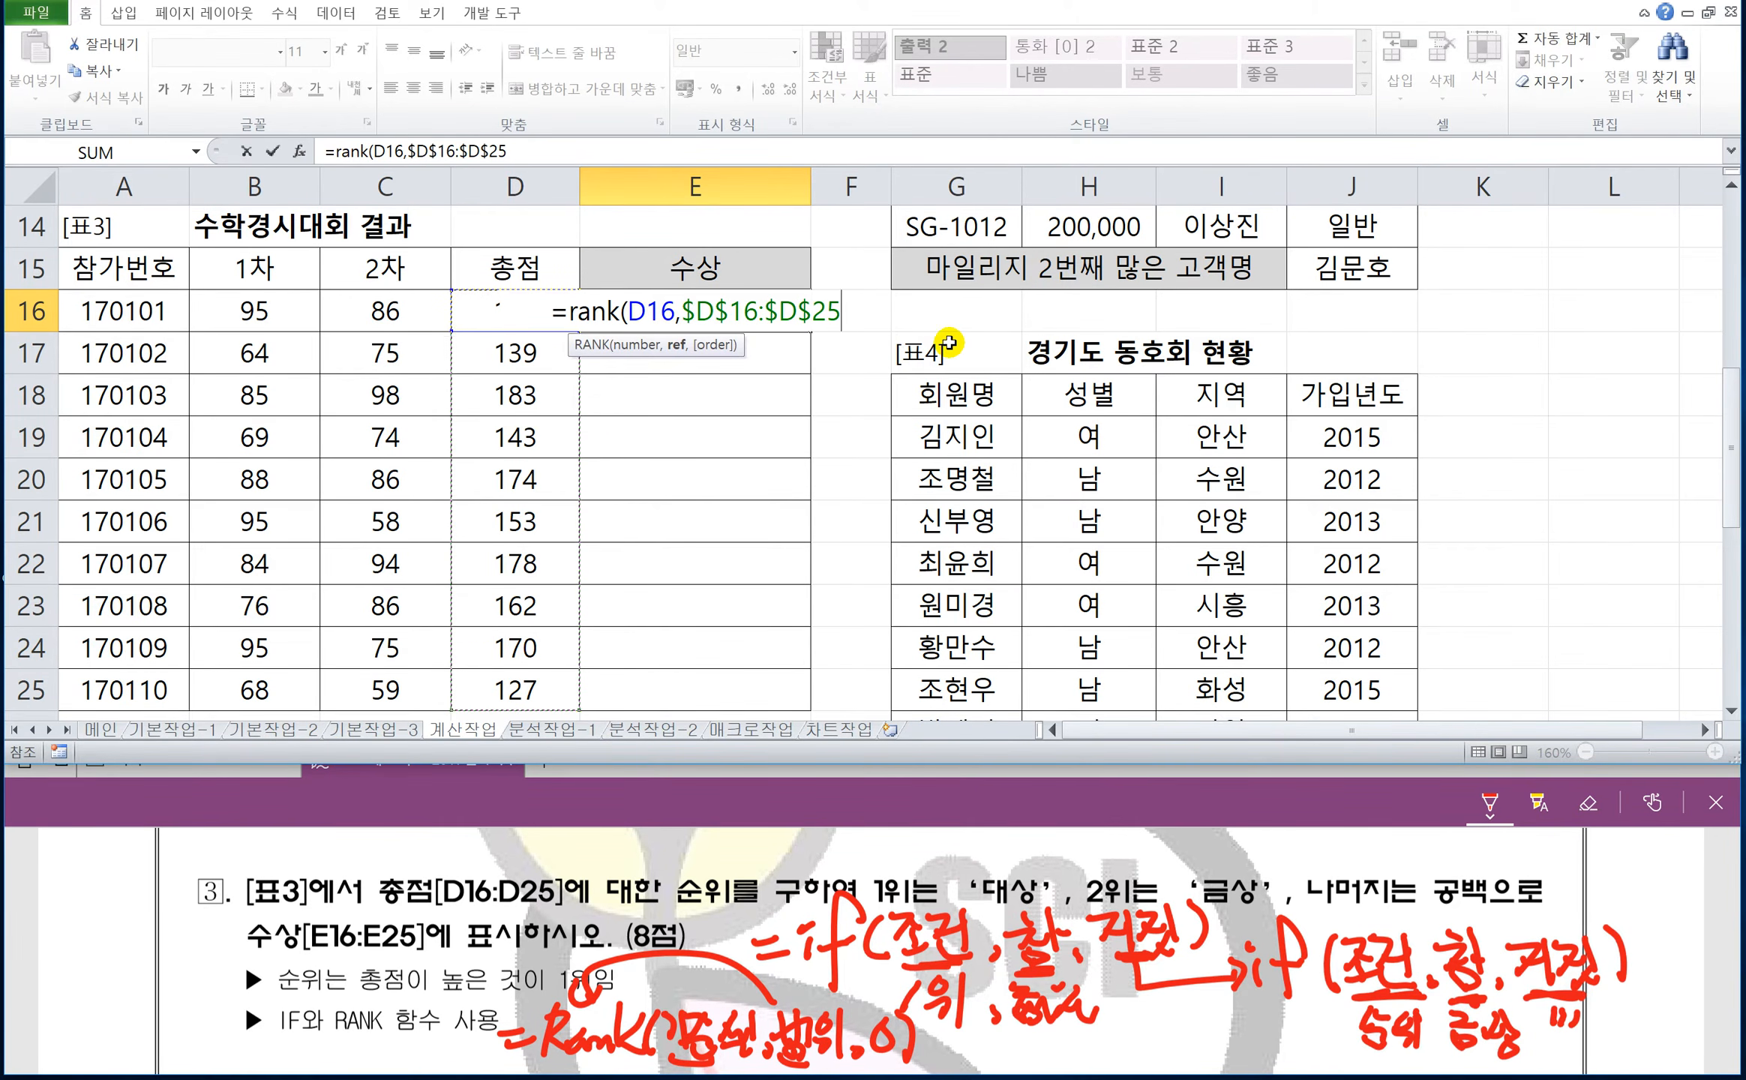
{"action": "type", "text": ",0"}
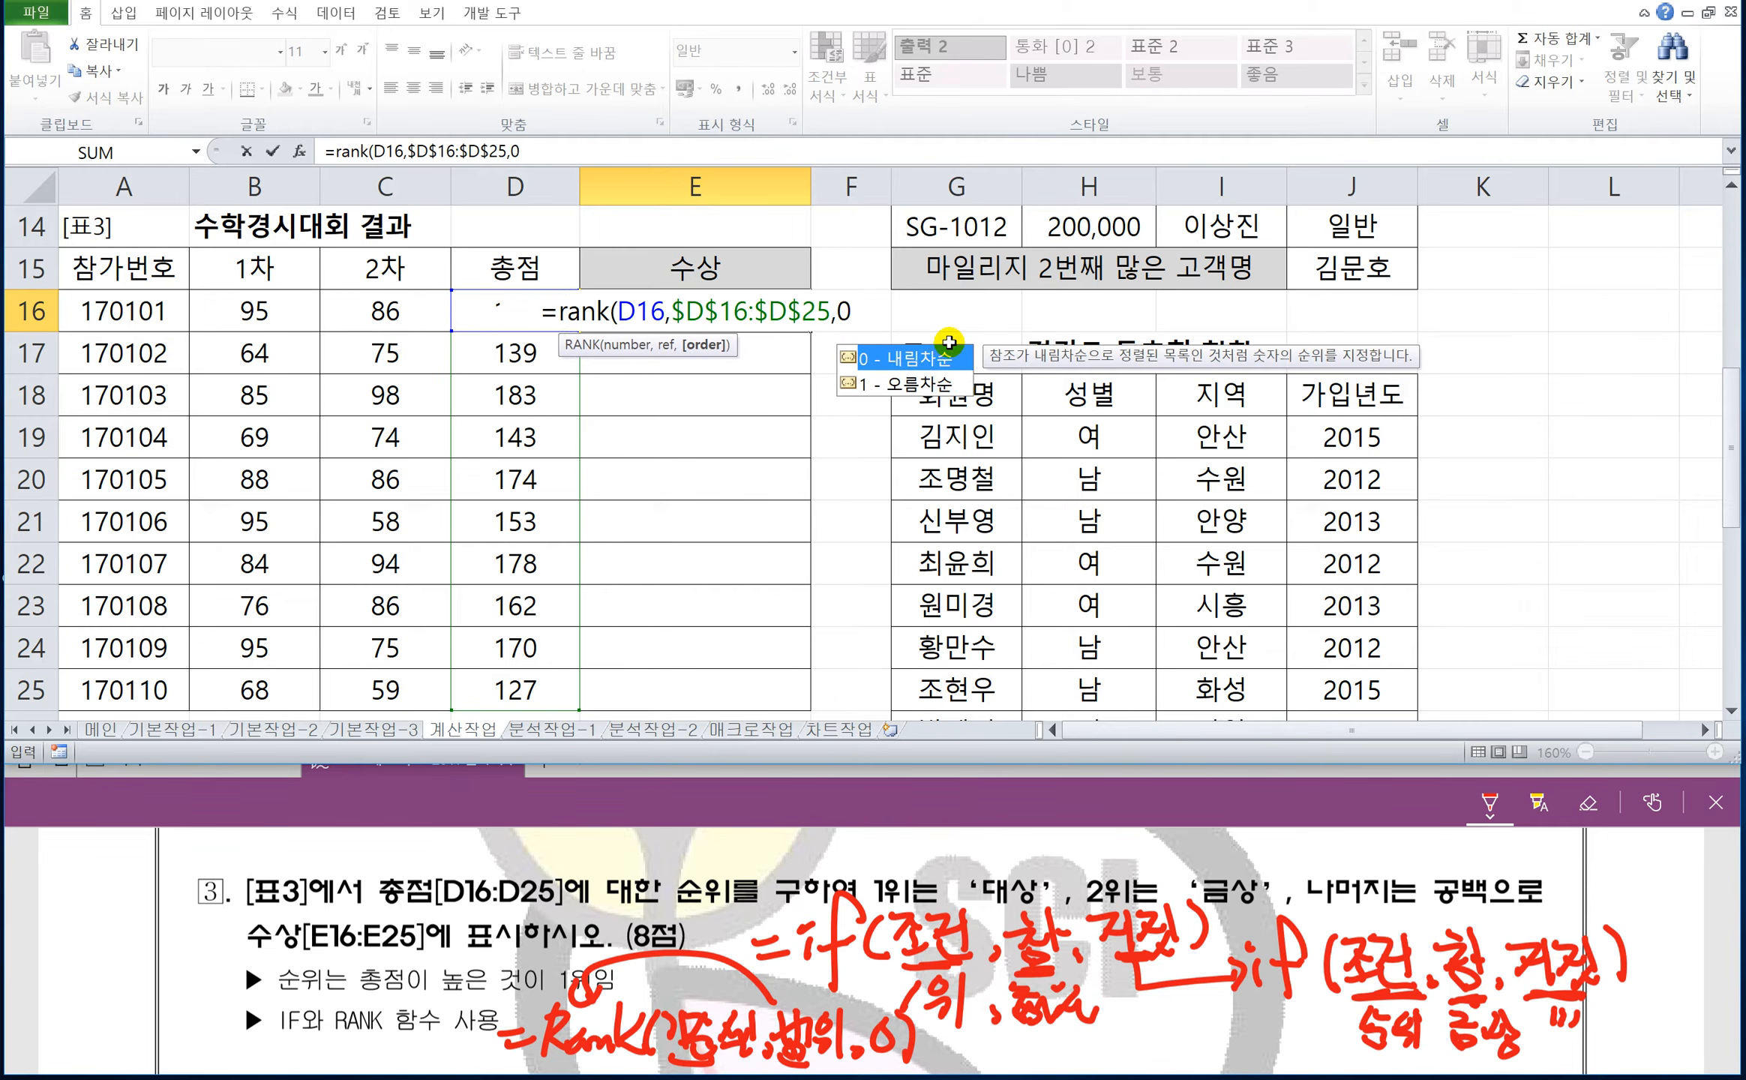
{"action": "type", "text": ")"}
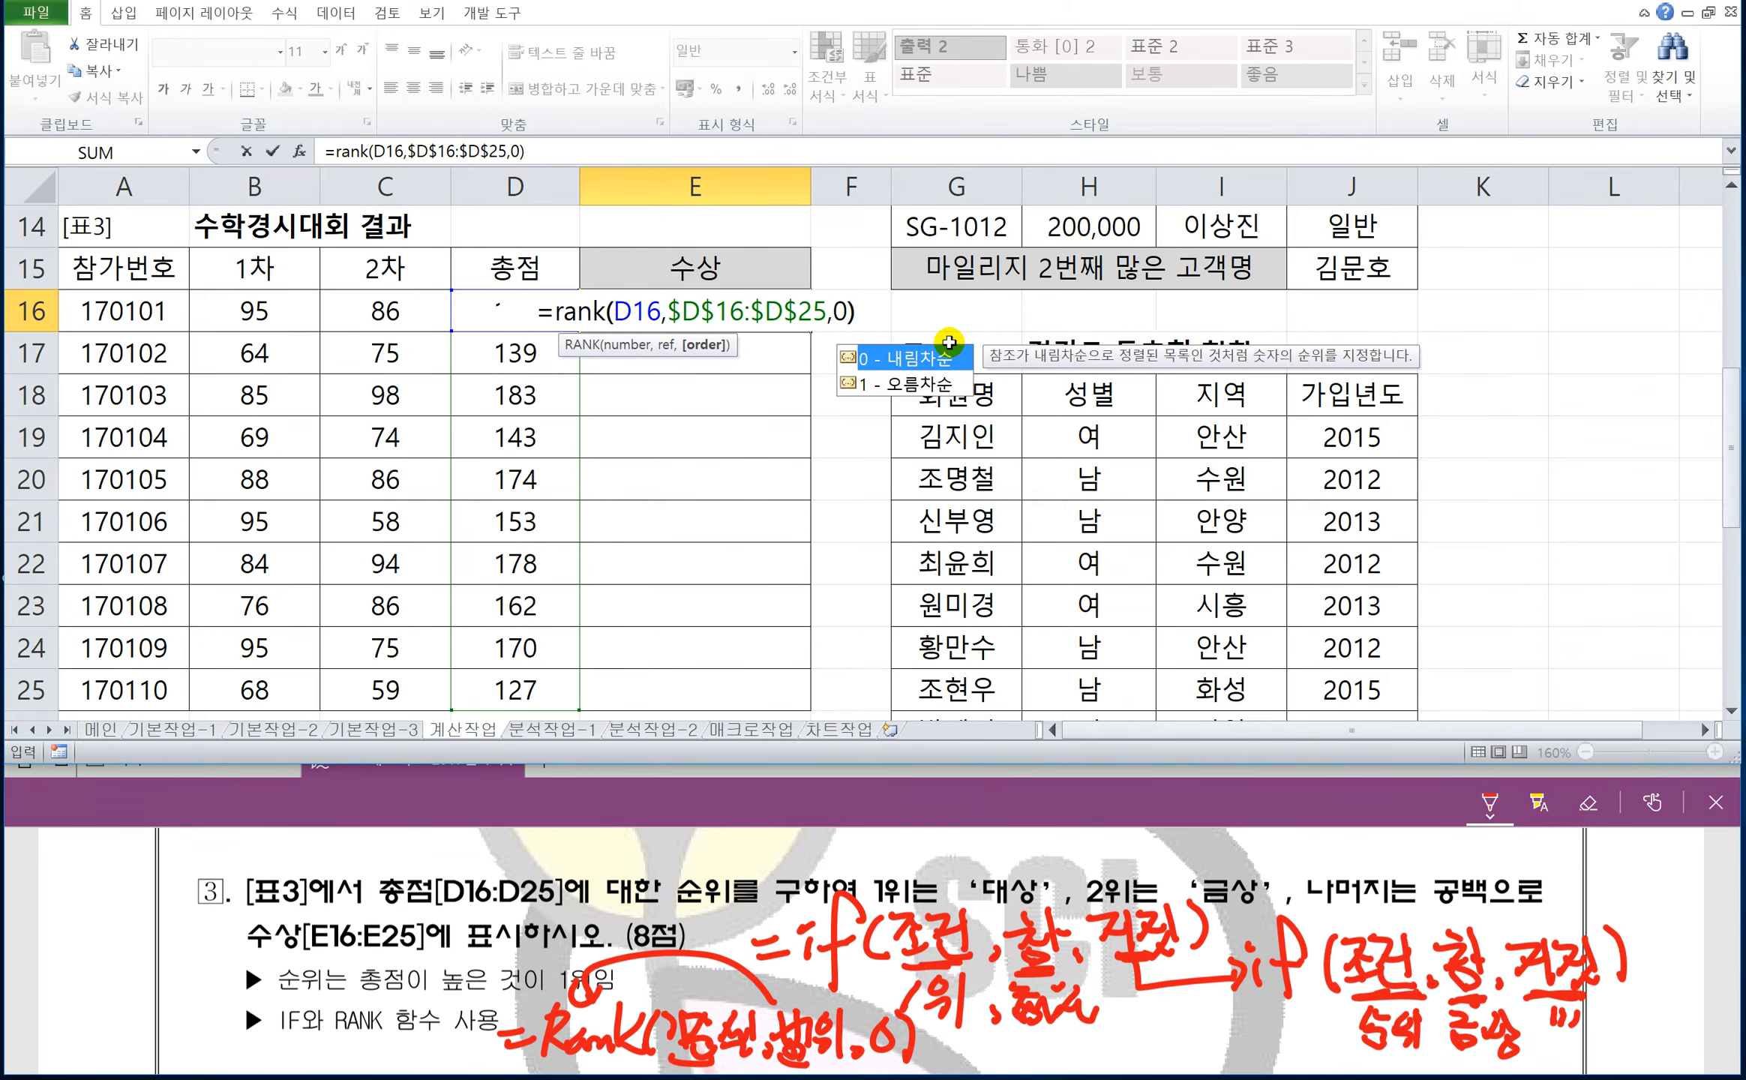
{"action": "key", "text": "Return"}
Fill the RANK formula from E16 down through E25 and select E18 to check its rank.
{"action": "left_click", "coordinate": [759, 298]}
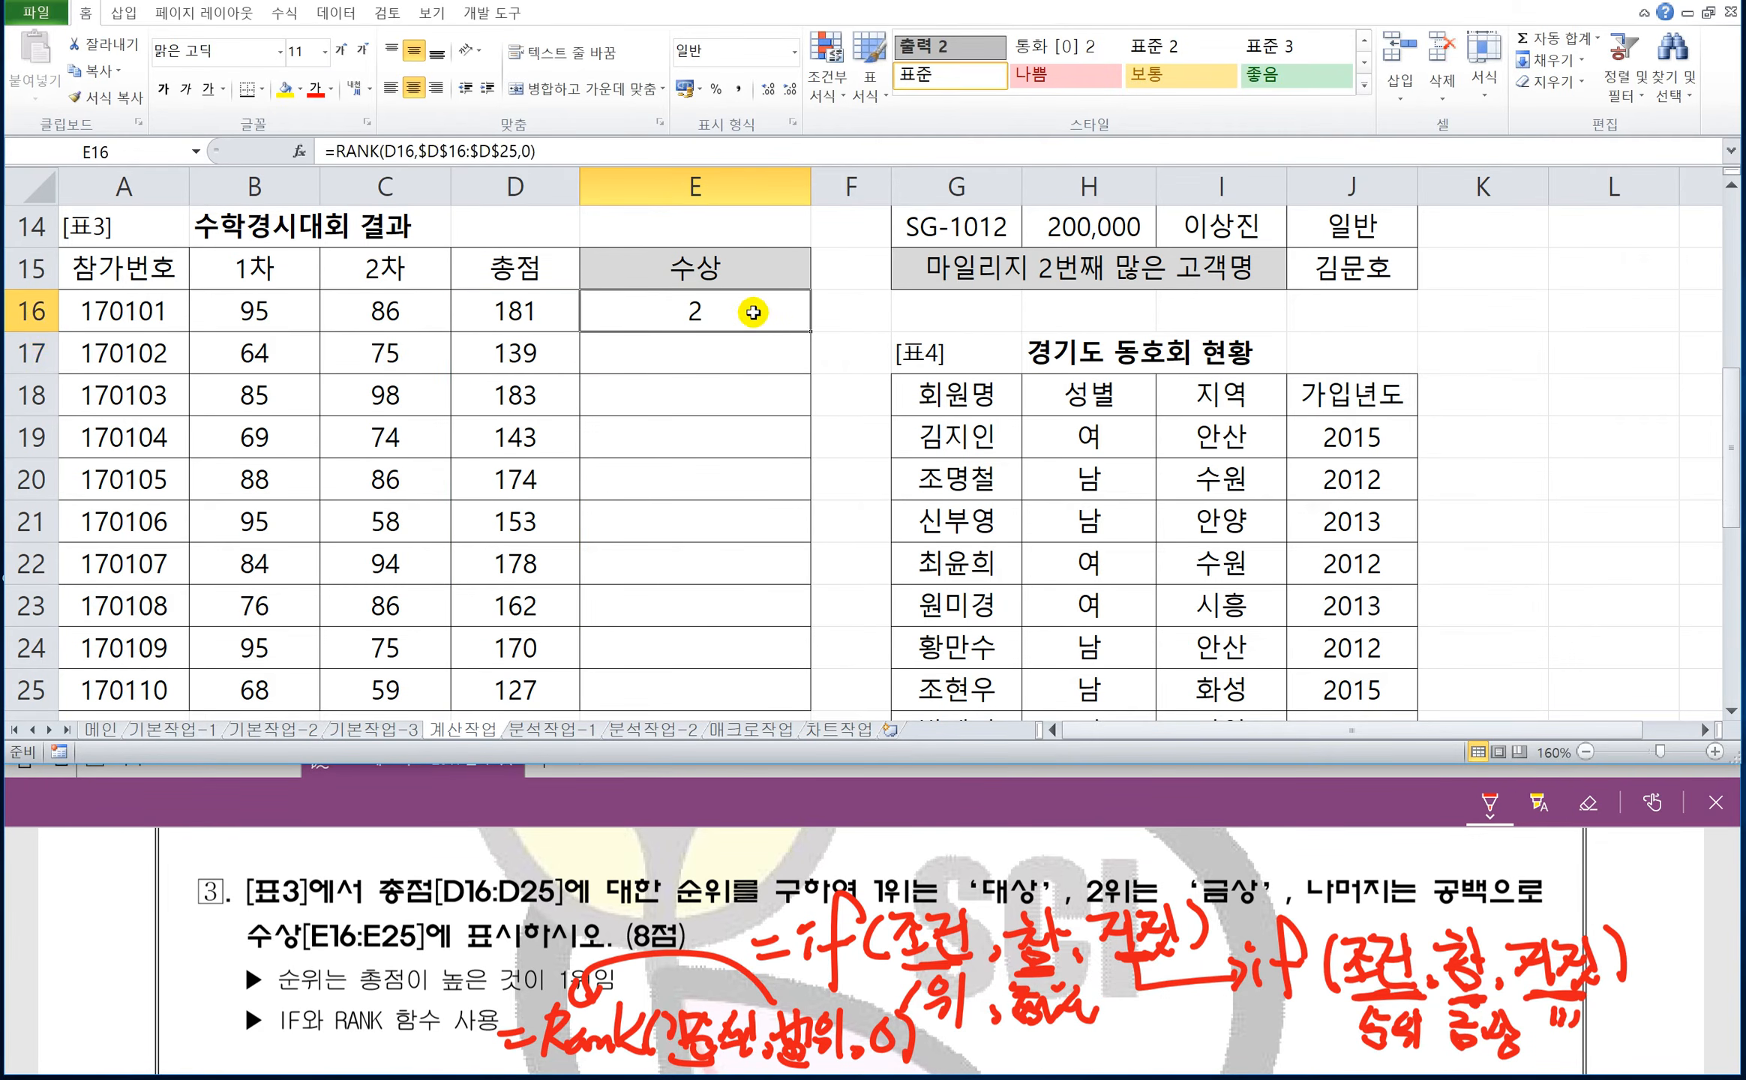
{"action": "double_click", "coordinate": [811, 331]}
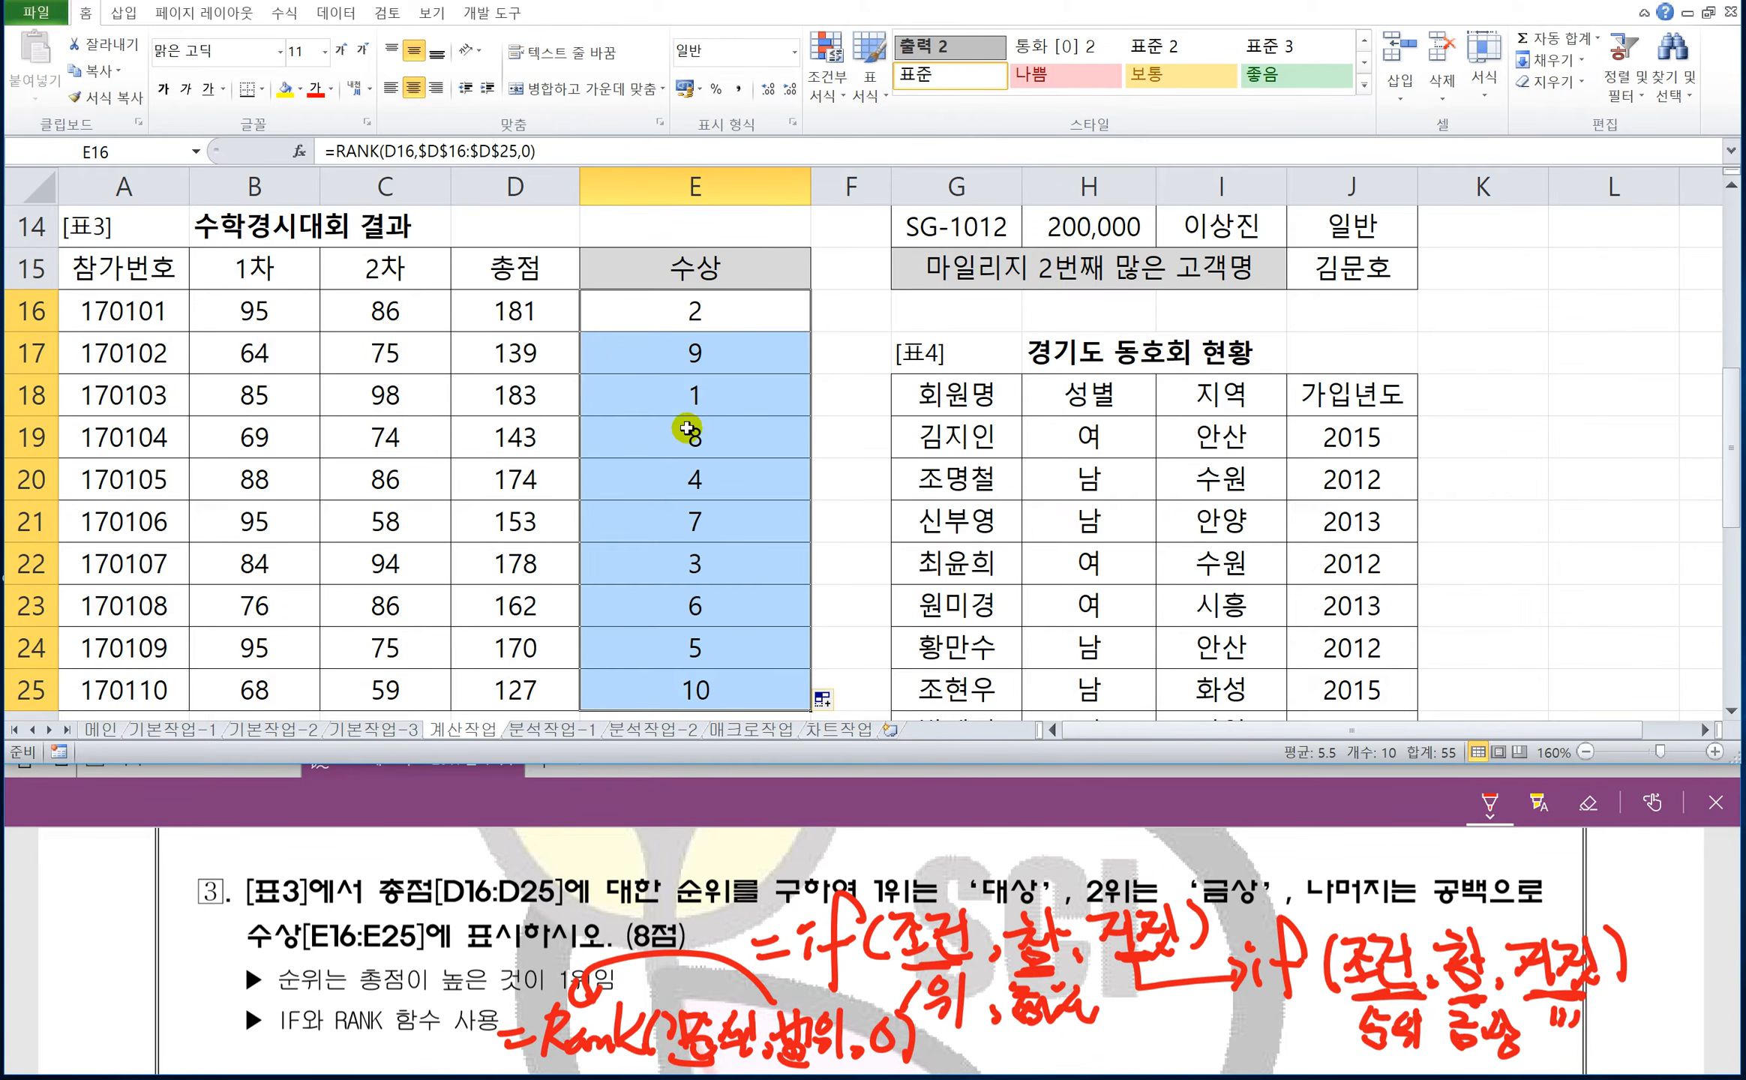
{"action": "left_click", "coordinate": [689, 398]}
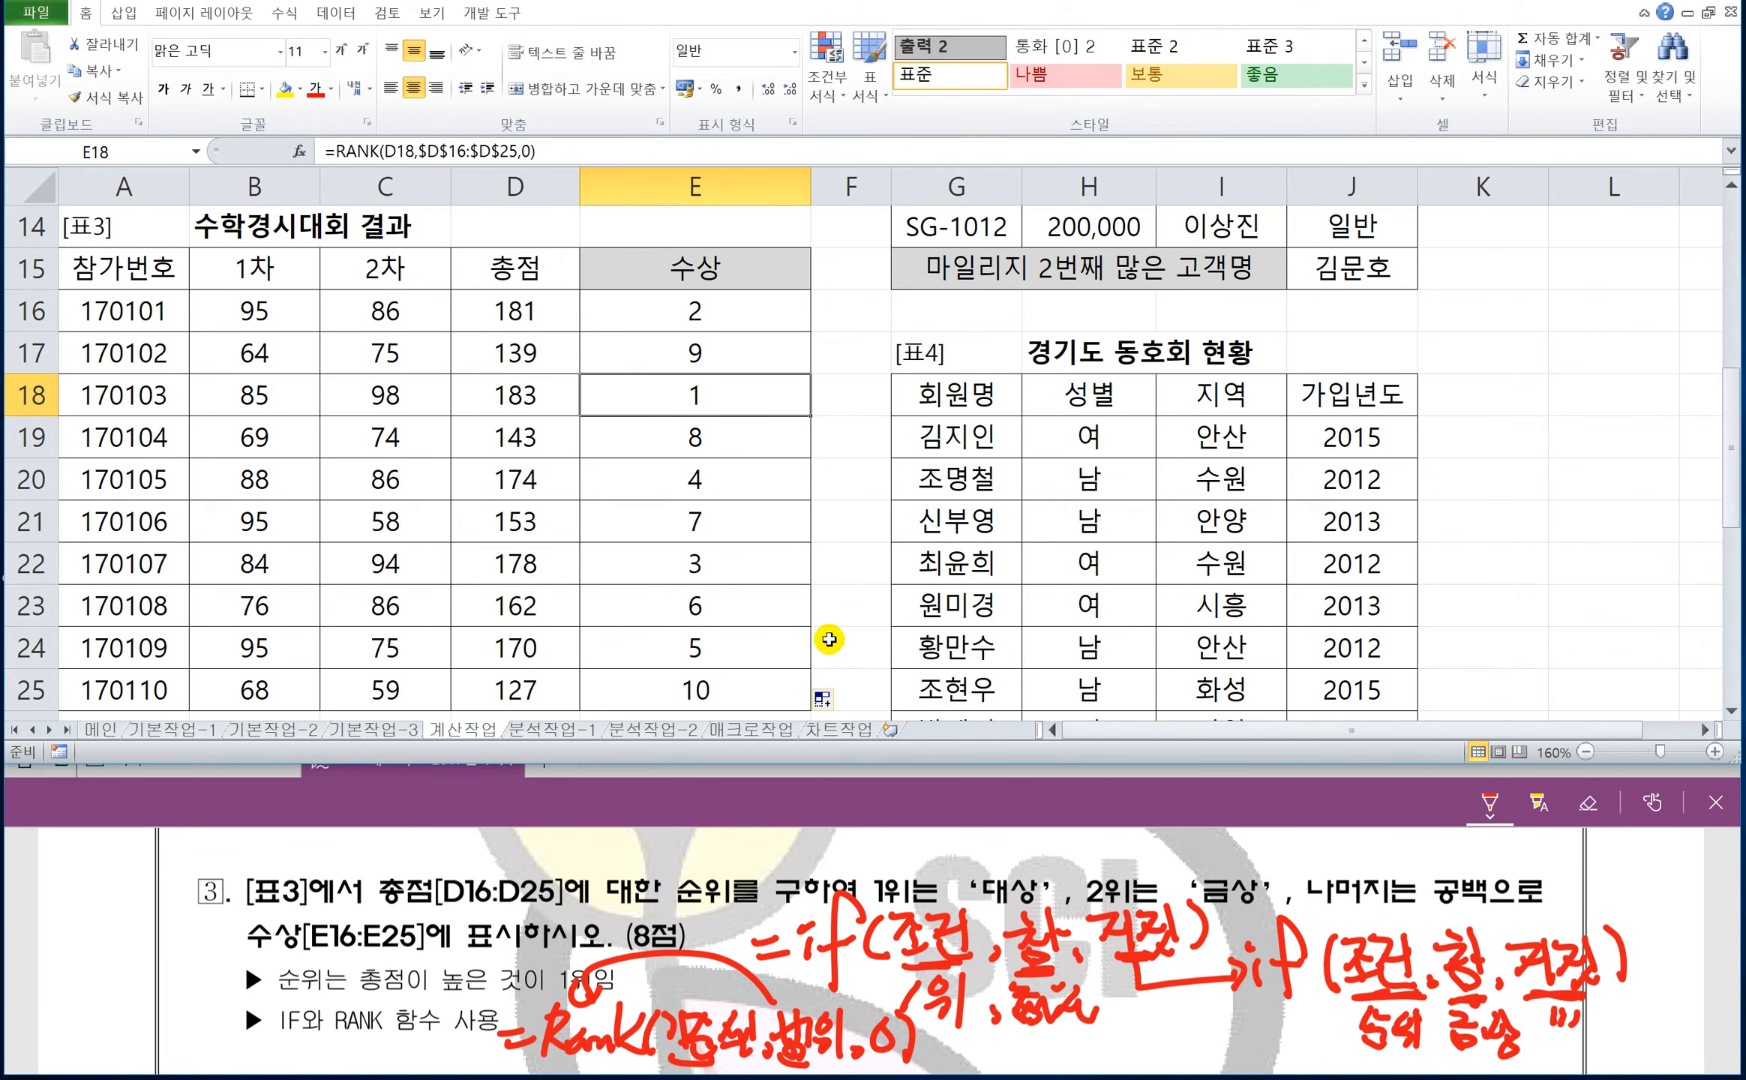
Wrap E16's RANK formula in an IF testing for =1 and returning "대상", and begin a nested IF as its false argument.
{"action": "double_click", "coordinate": [663, 311]}
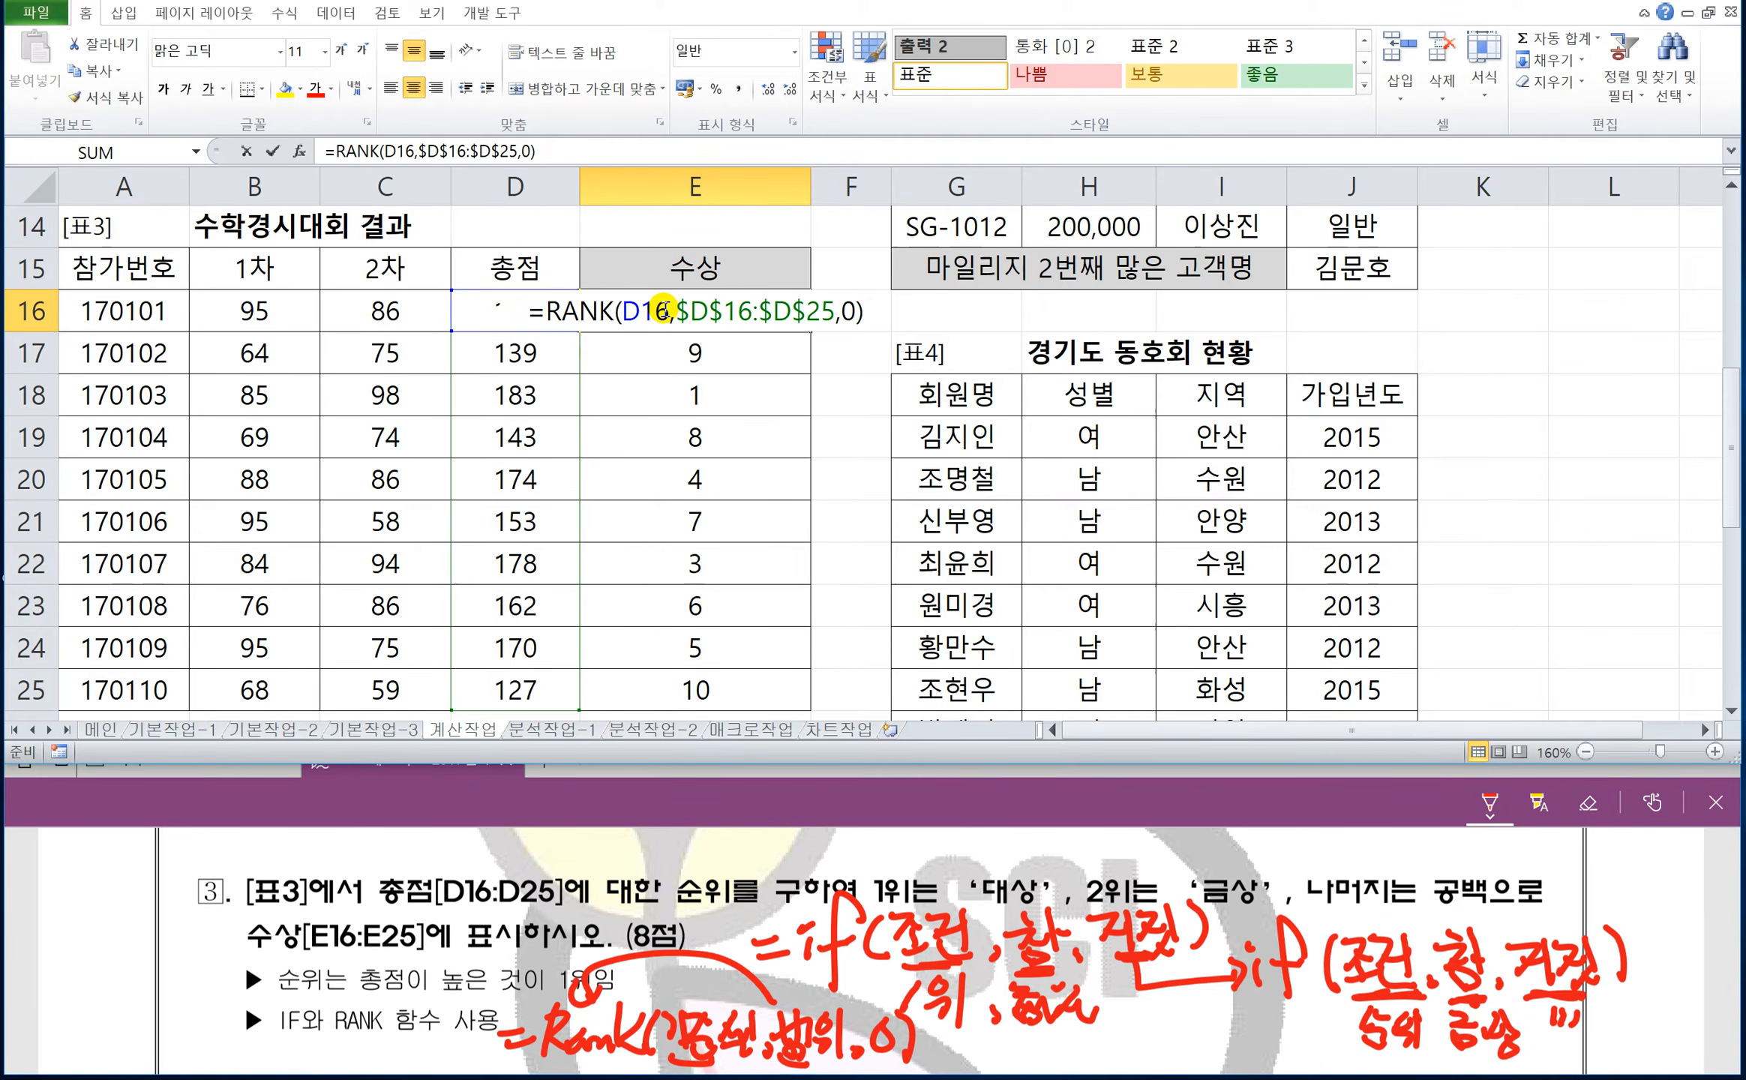
{"action": "left_click", "coordinate": [539, 313]}
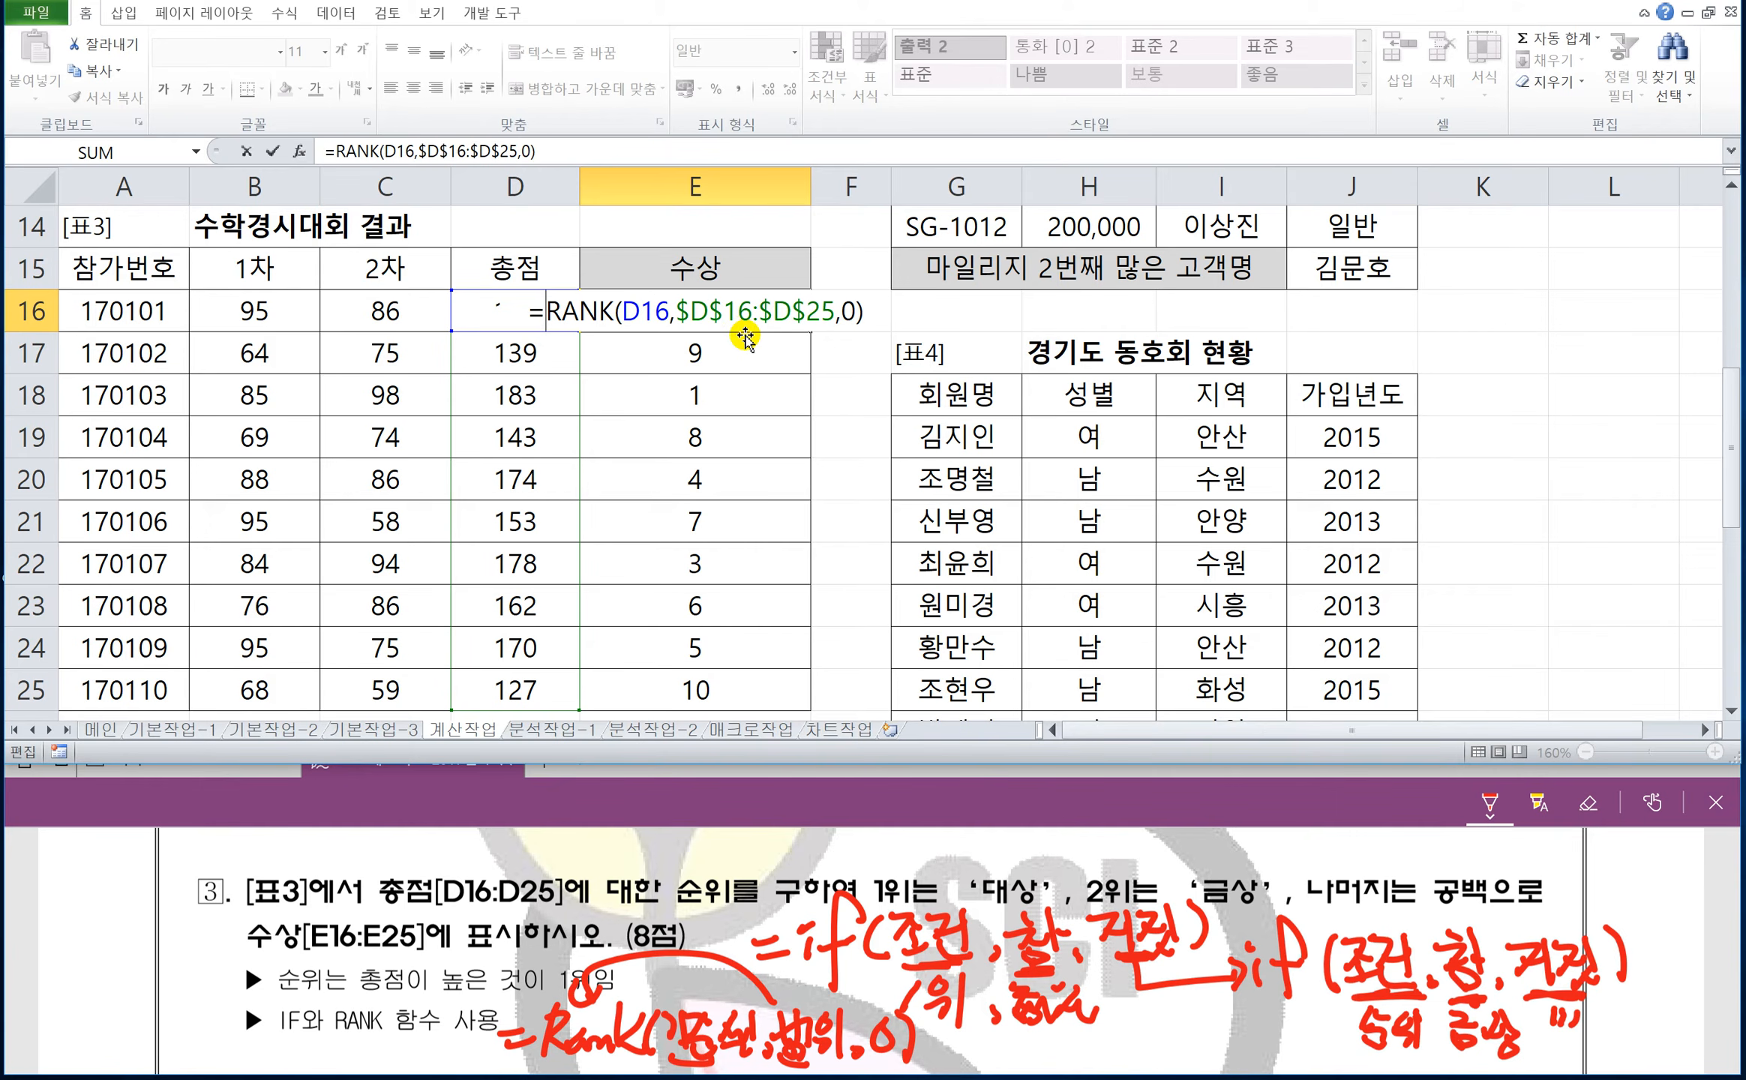
{"action": "type", "text": "if("}
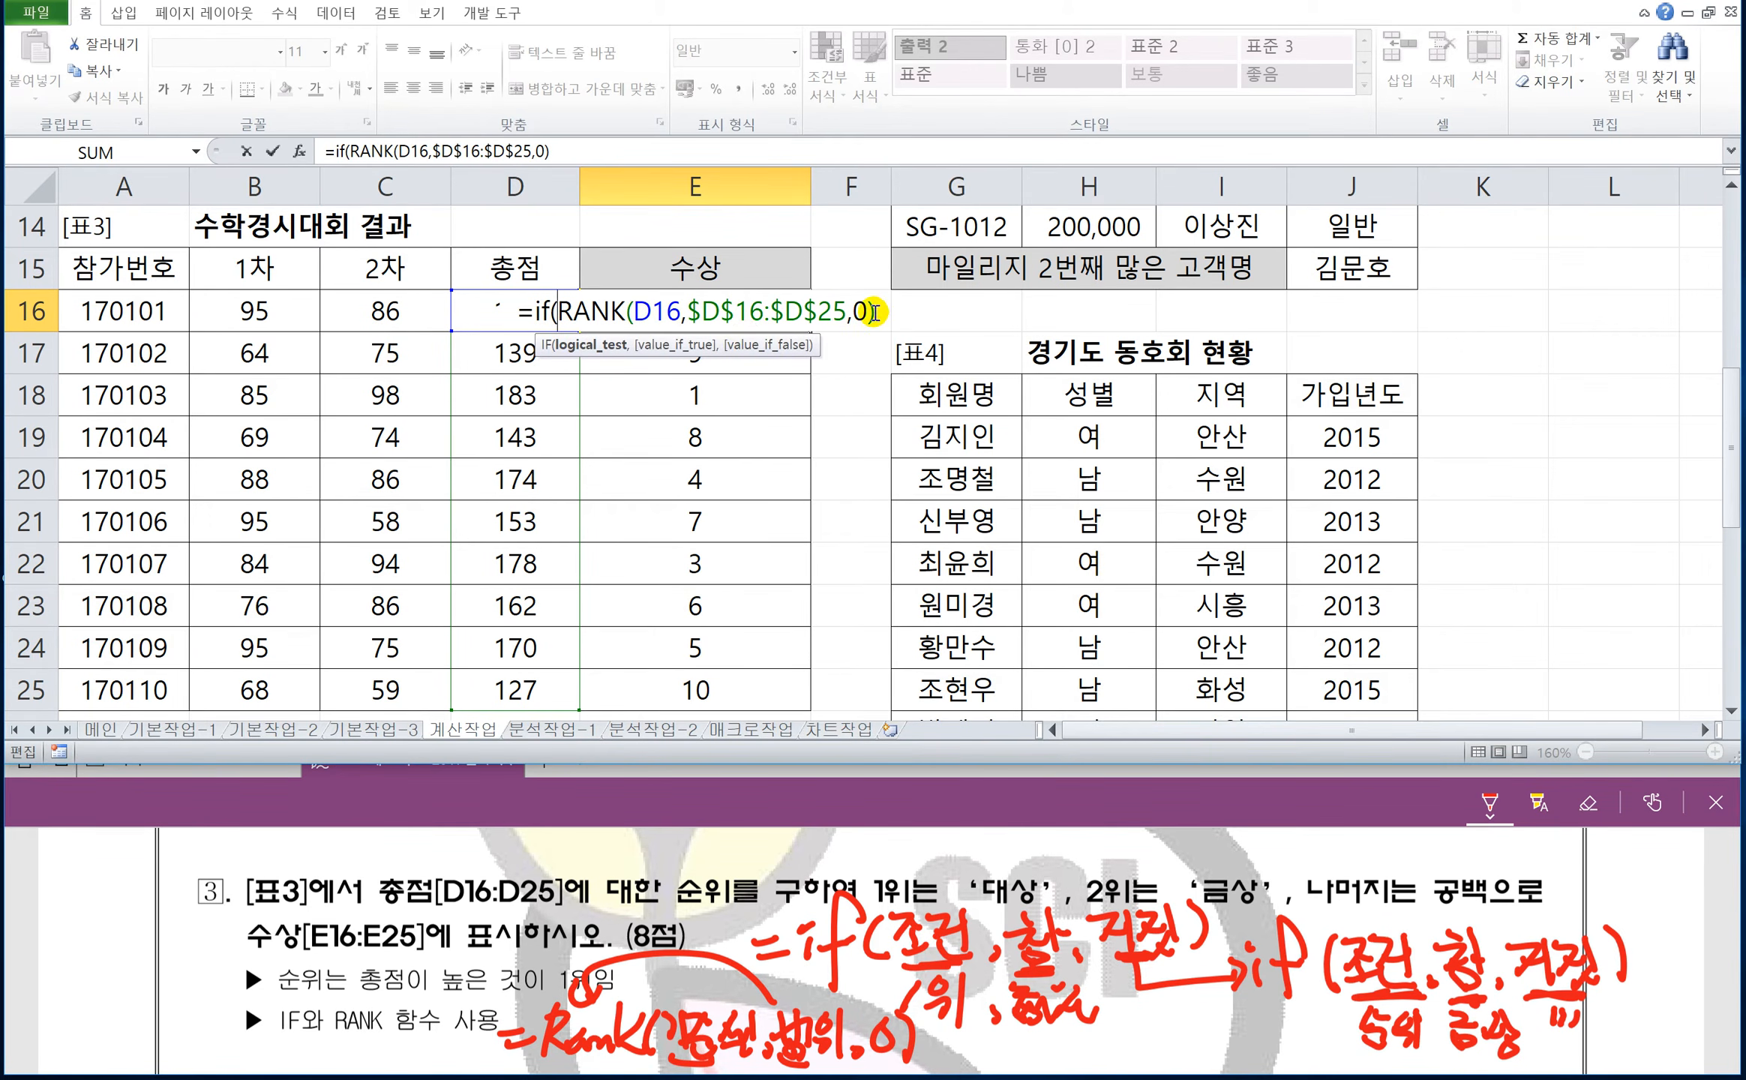
{"action": "key", "text": "End"}
{"action": "type", "text": "=1,"}
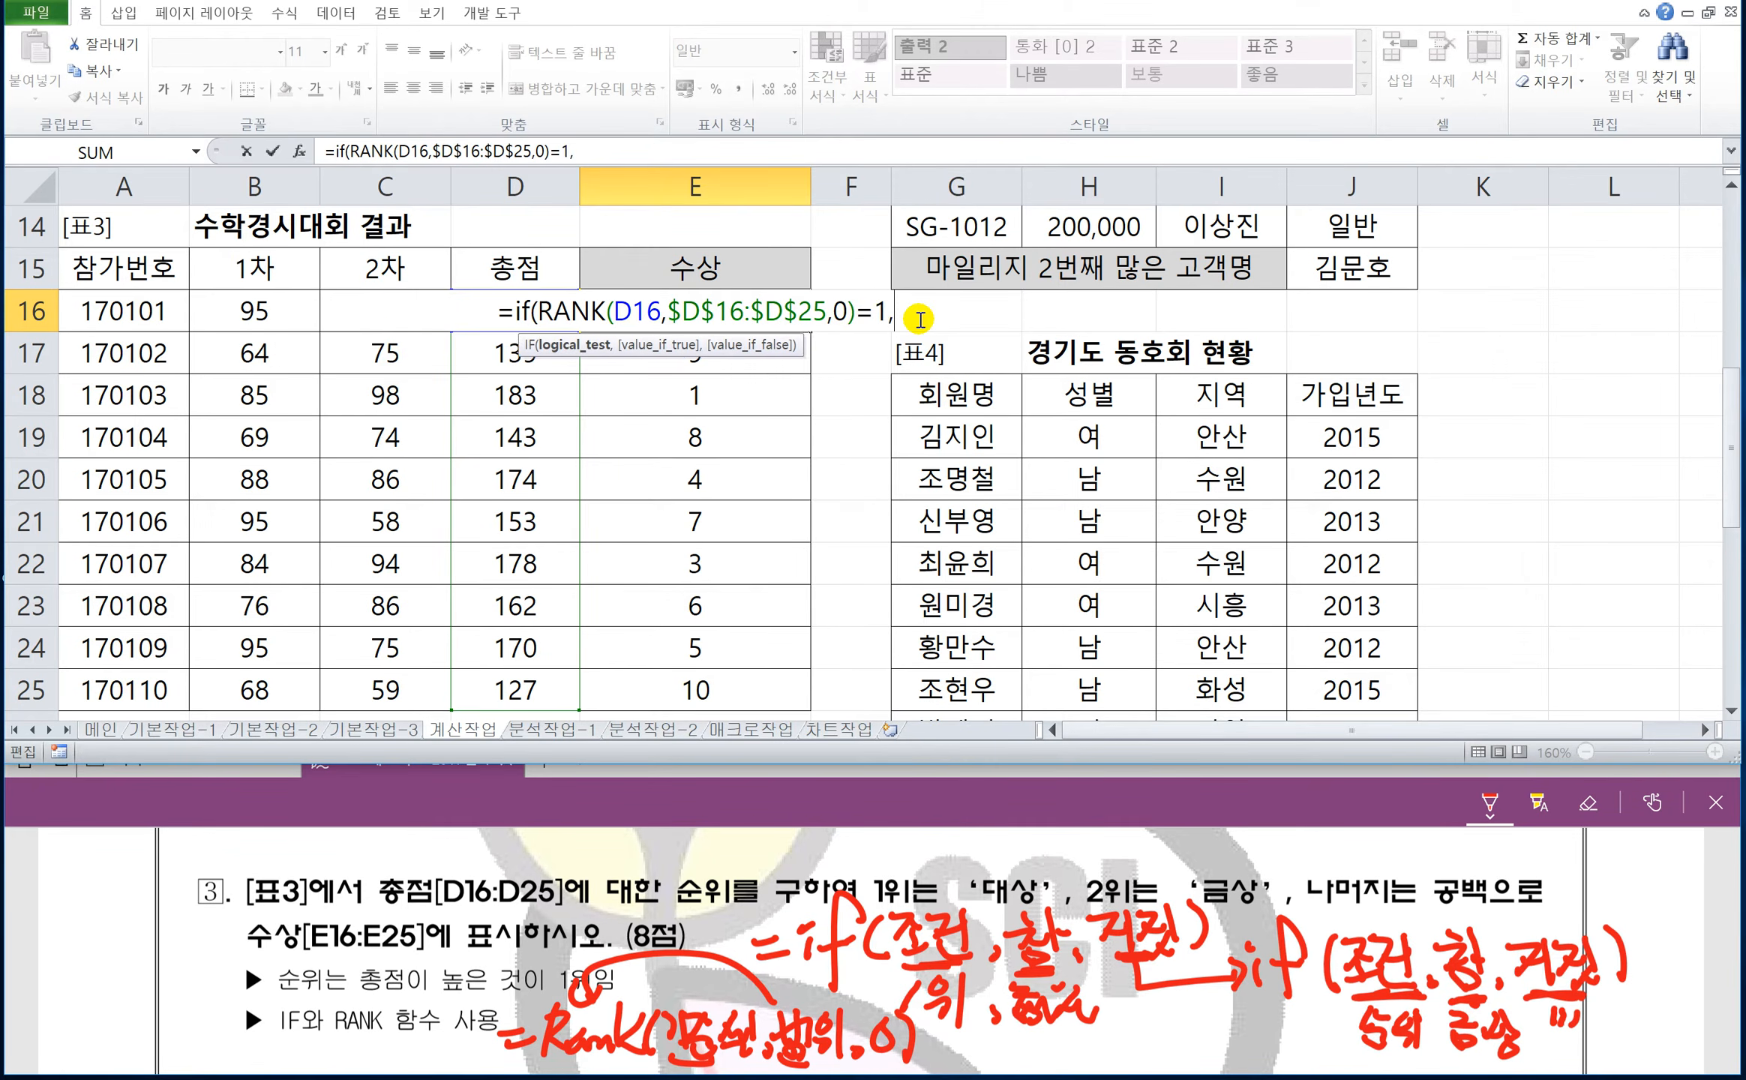
{"action": "type", "text": "\"대상\","}
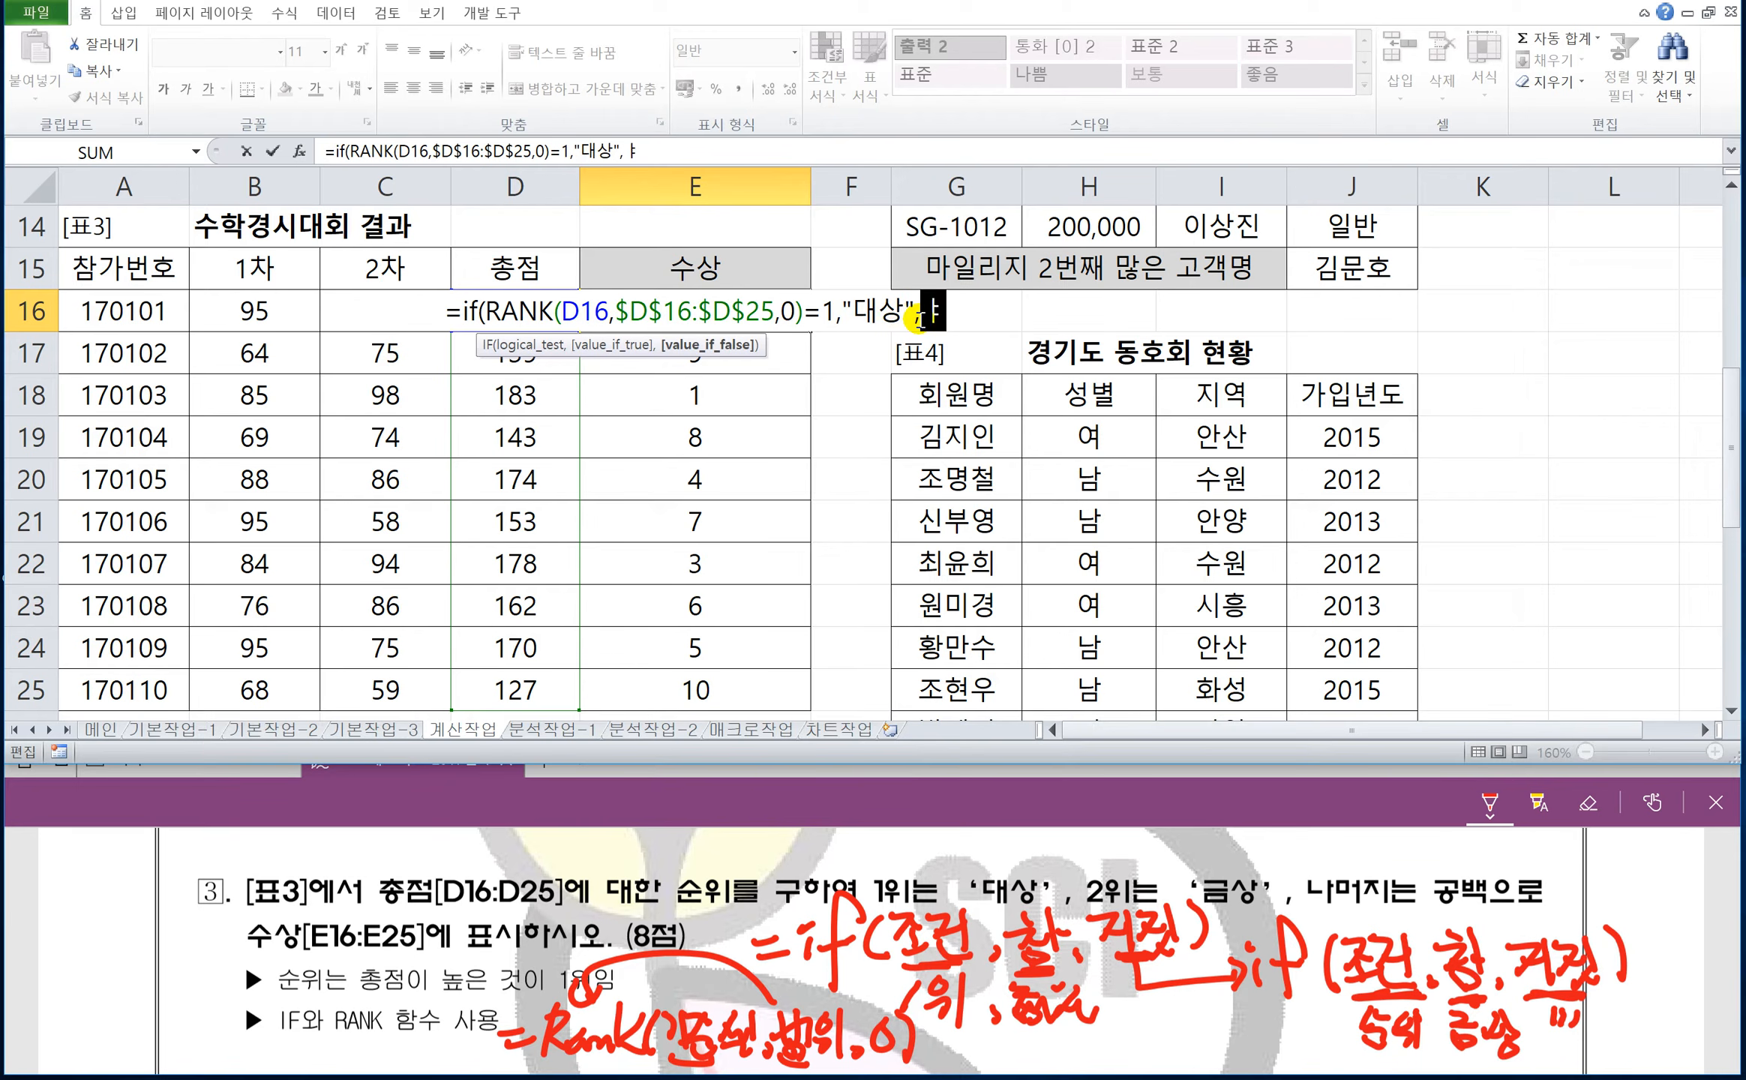
{"action": "type", "text": "if"}
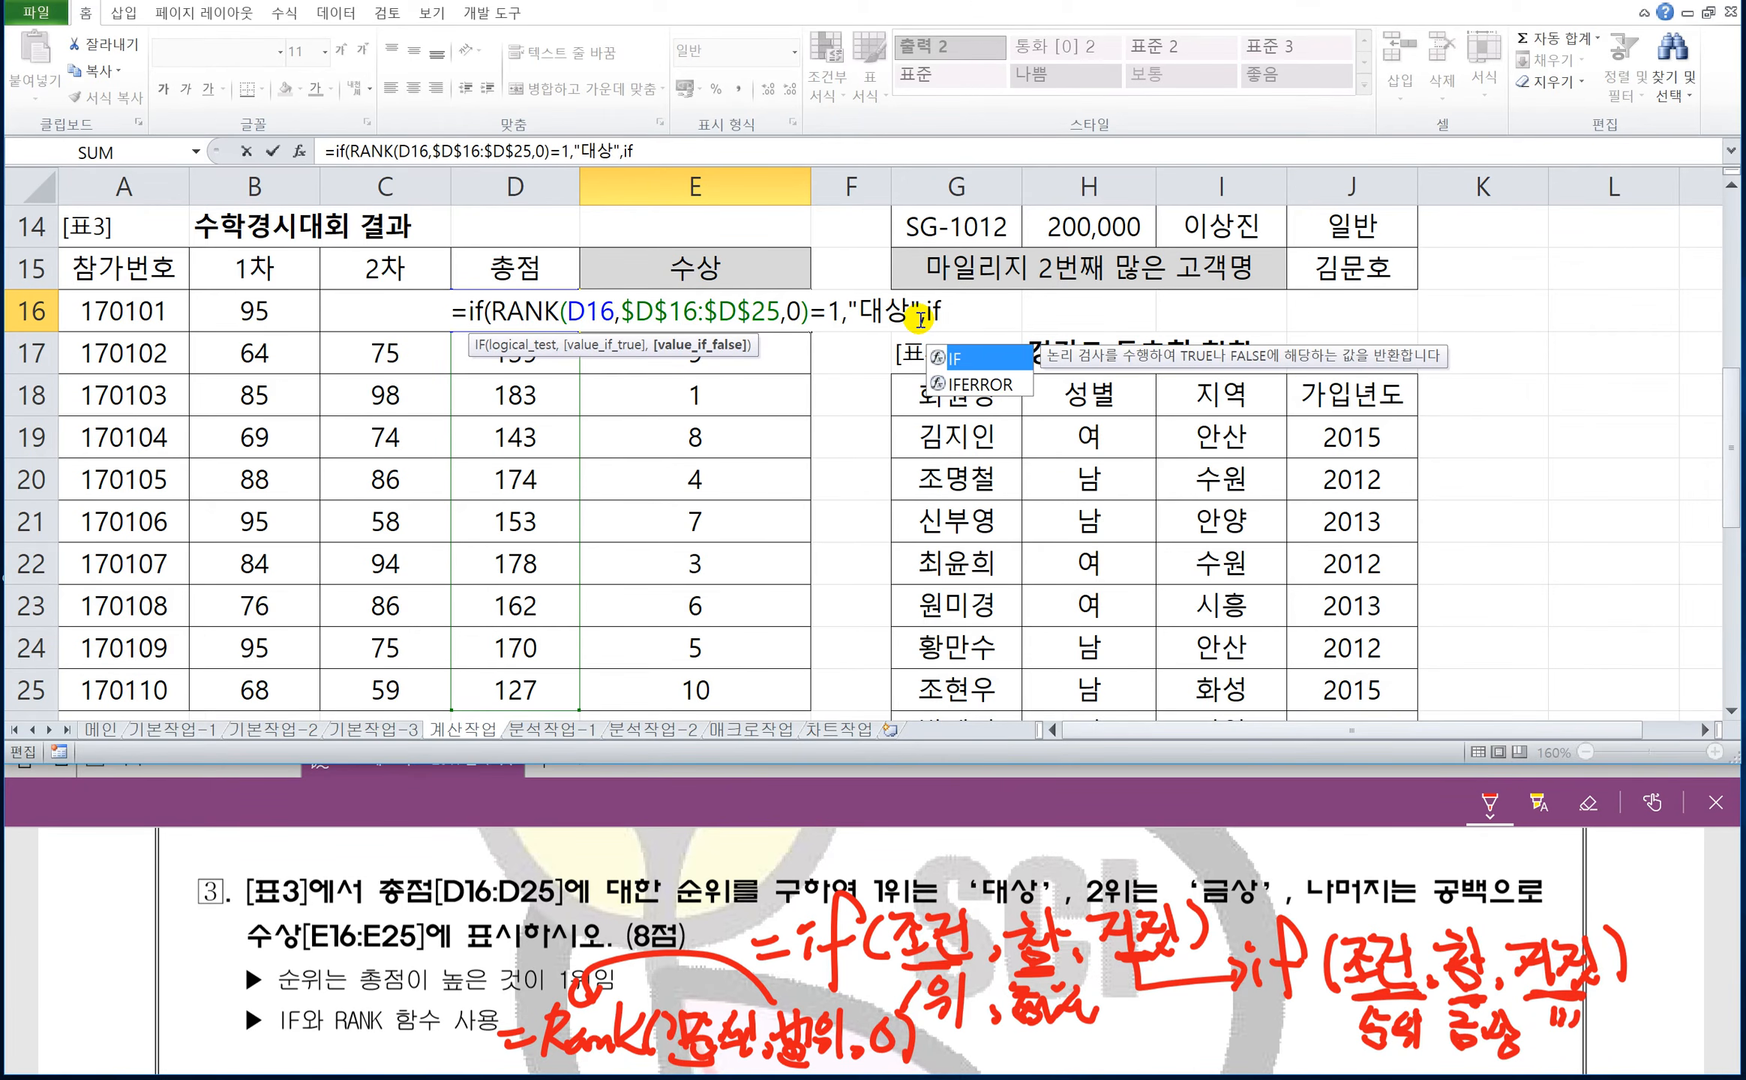
{"action": "type", "text": "("}
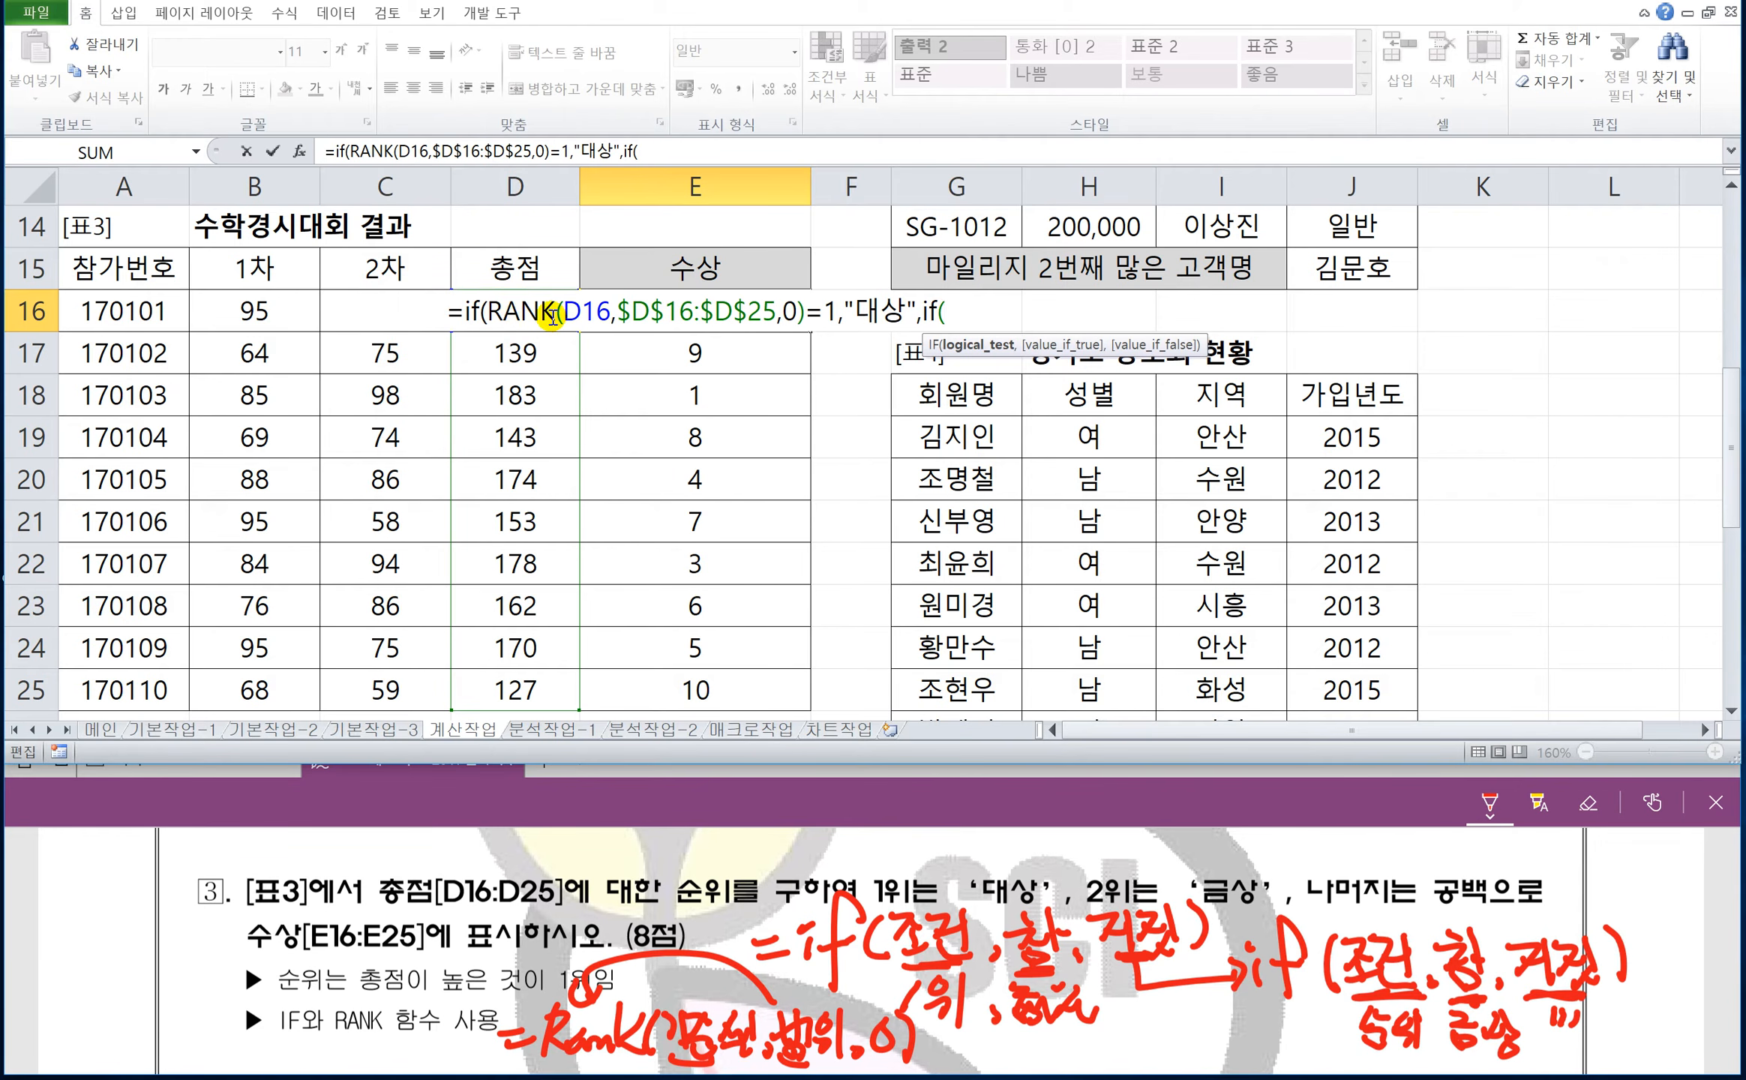
{"action": "type", "text": "D1"}
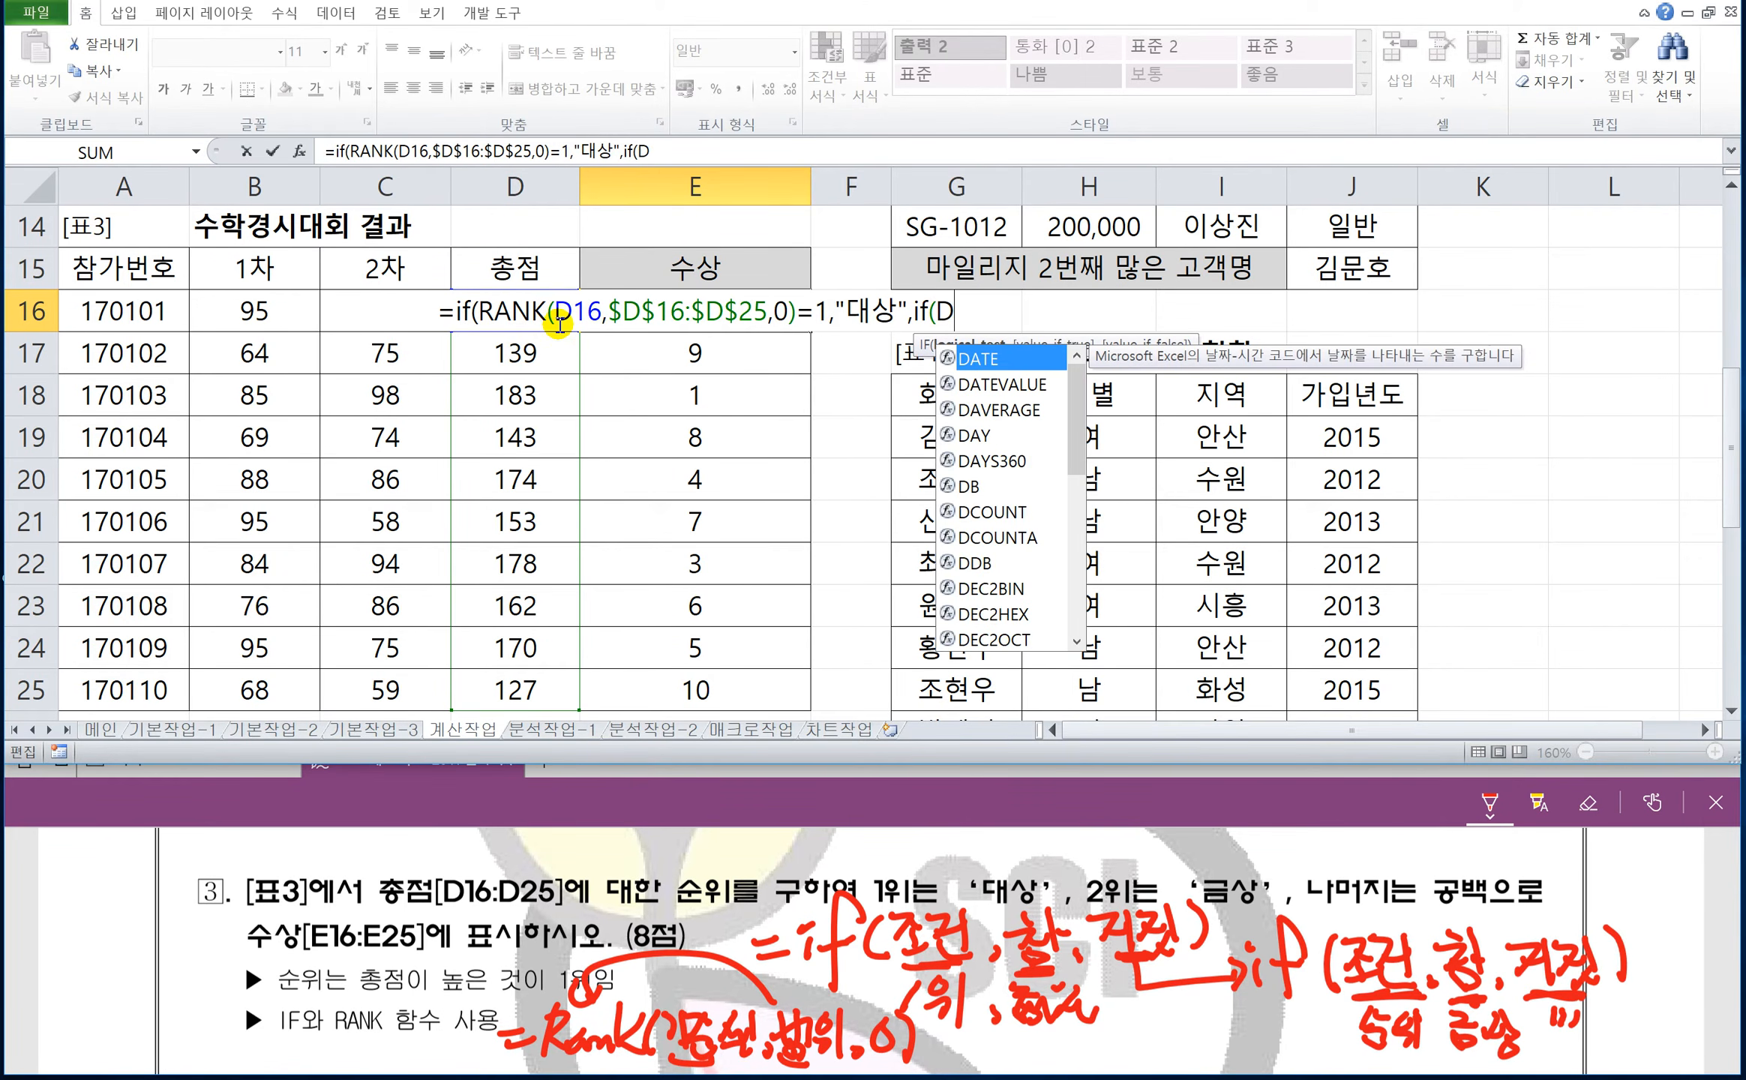
{"action": "type", "text": "6"}
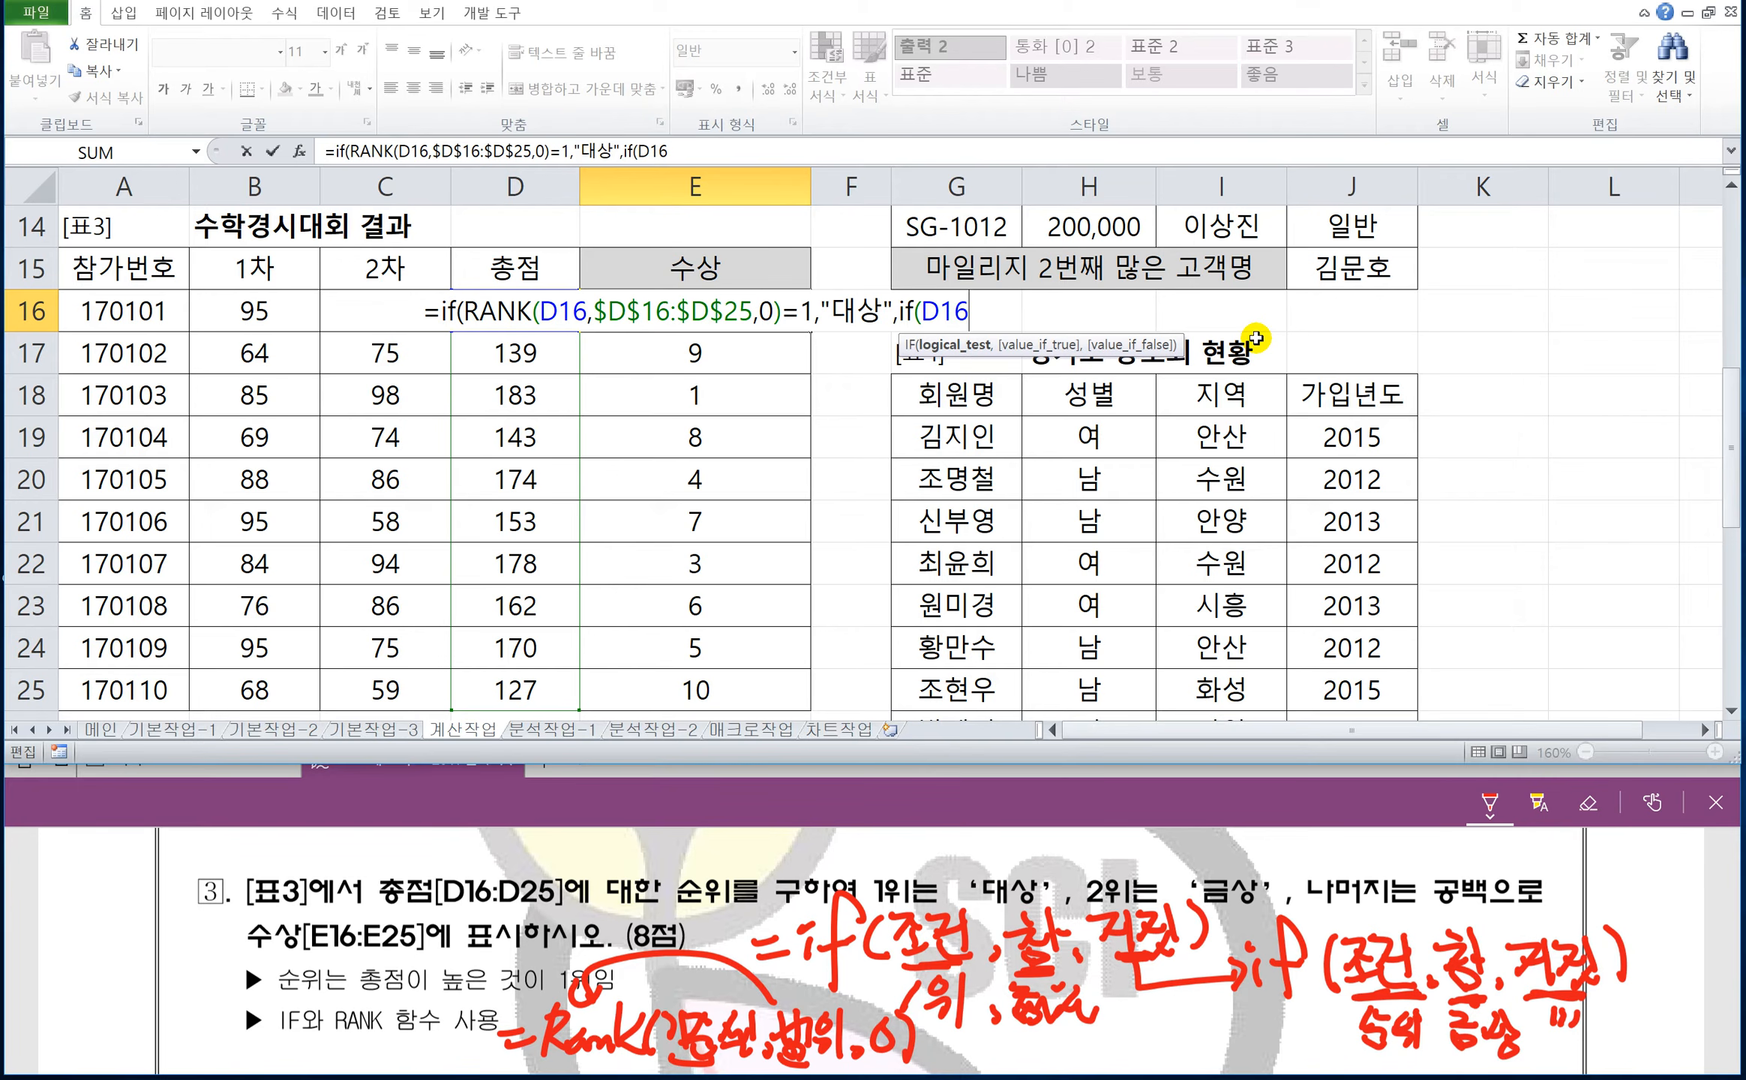
{"action": "key", "text": "BackSpace"}
{"action": "key", "text": "BackSpace"}
{"action": "key", "text": "BackSpace"}
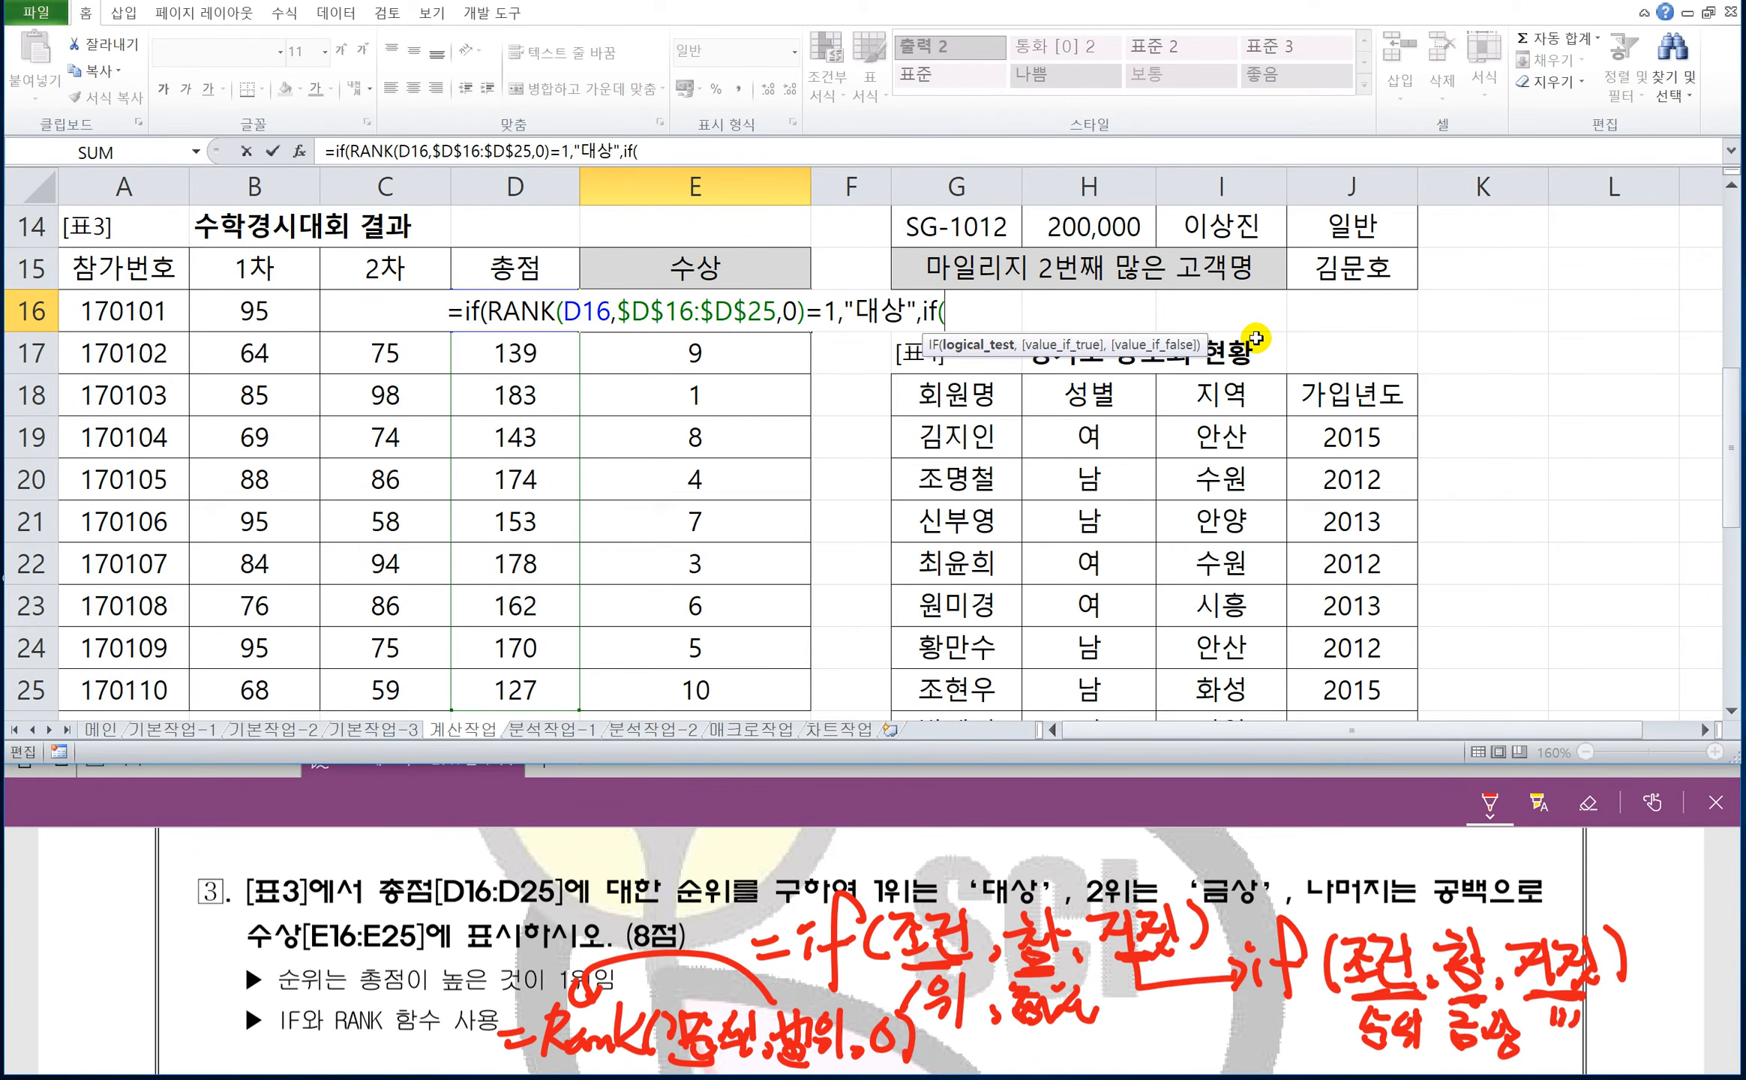
Copy the RANK condition into the nested IF, change its comparison to =2 and return "금상" when true.
{"action": "left_click_drag", "start_coordinate": [488, 311], "coordinate": [828, 314]}
{"action": "key", "text": "ctrl+c"}
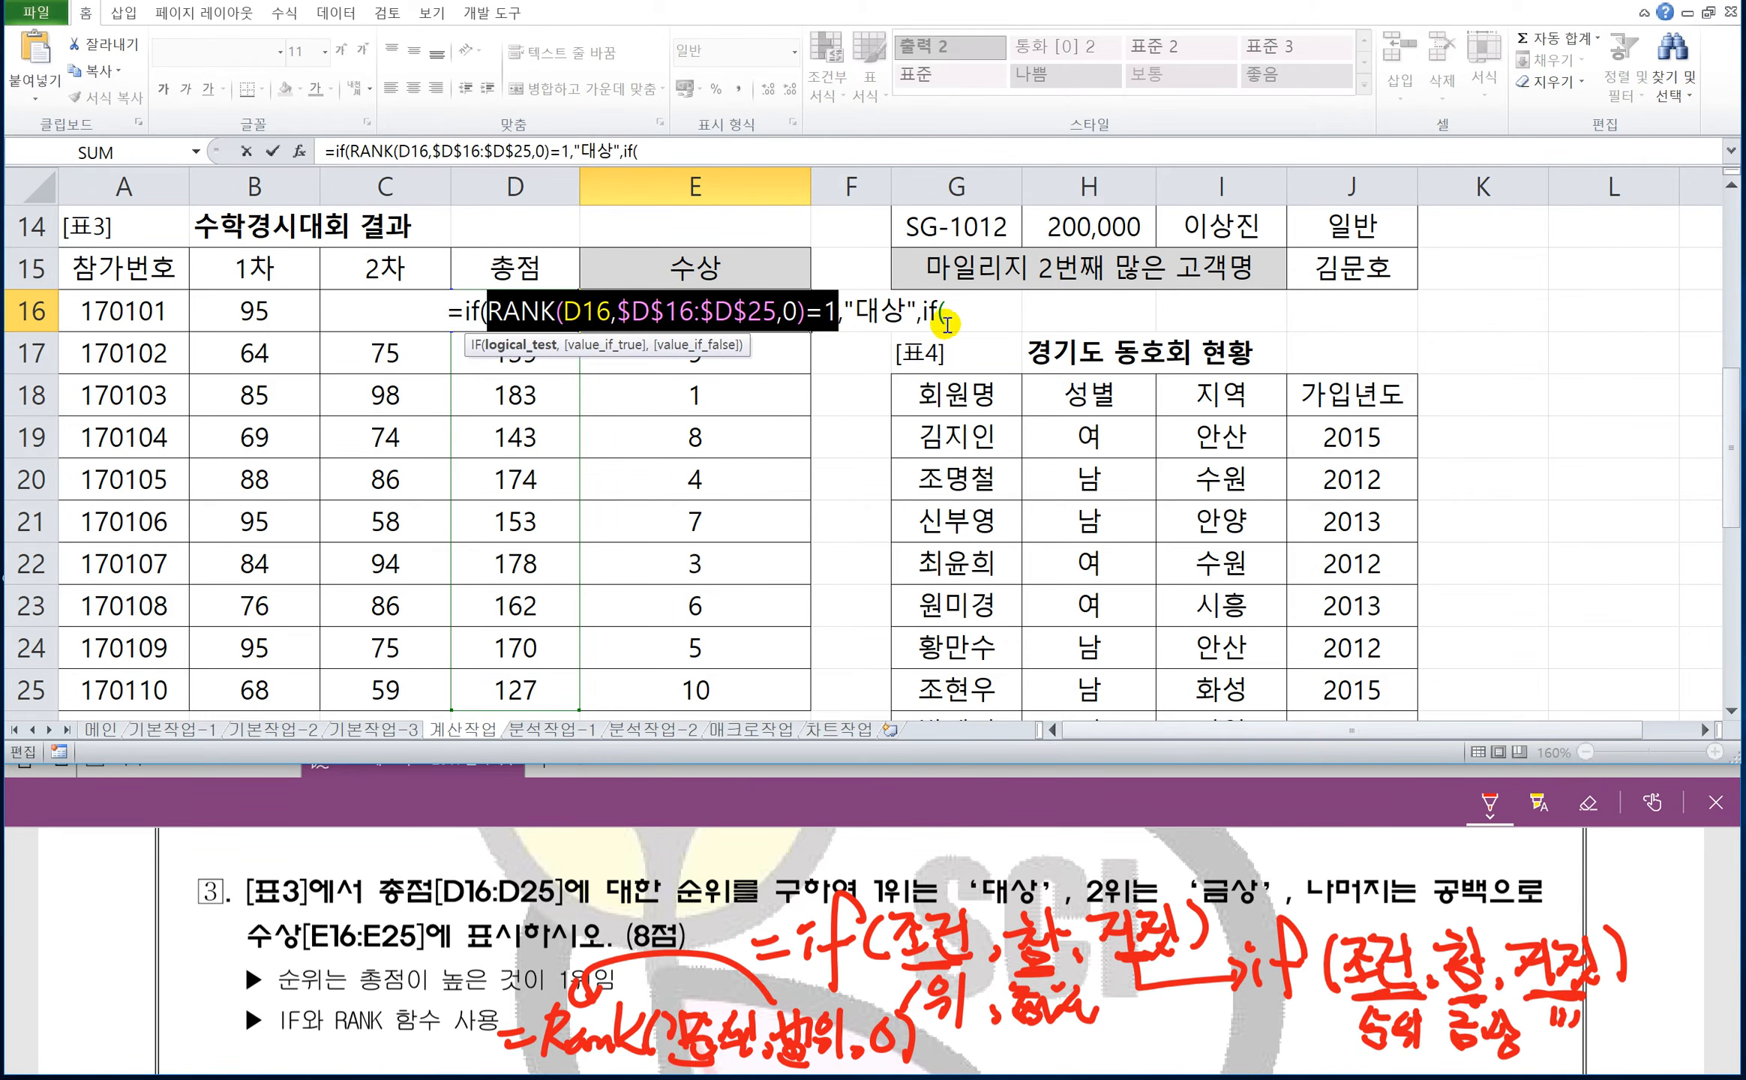
{"action": "left_click", "coordinate": [951, 313]}
{"action": "key", "text": "ctrl+v"}
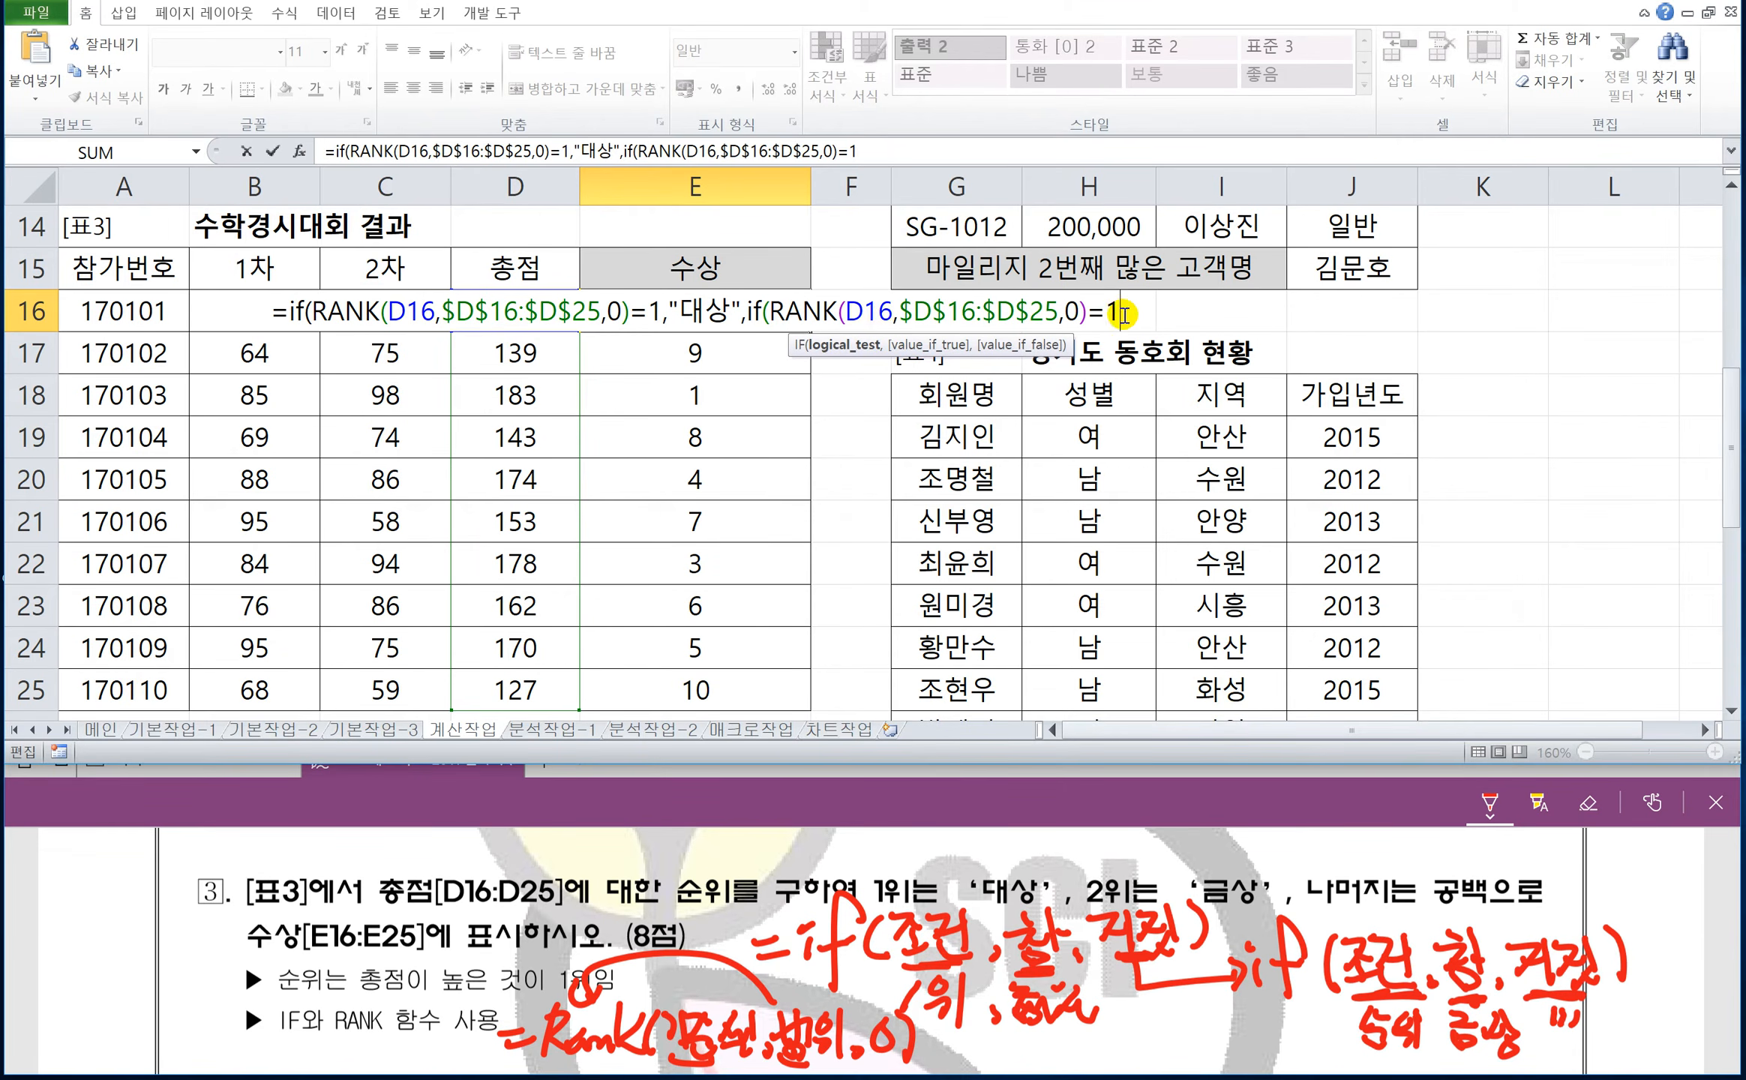
{"action": "key", "text": "BackSpace"}
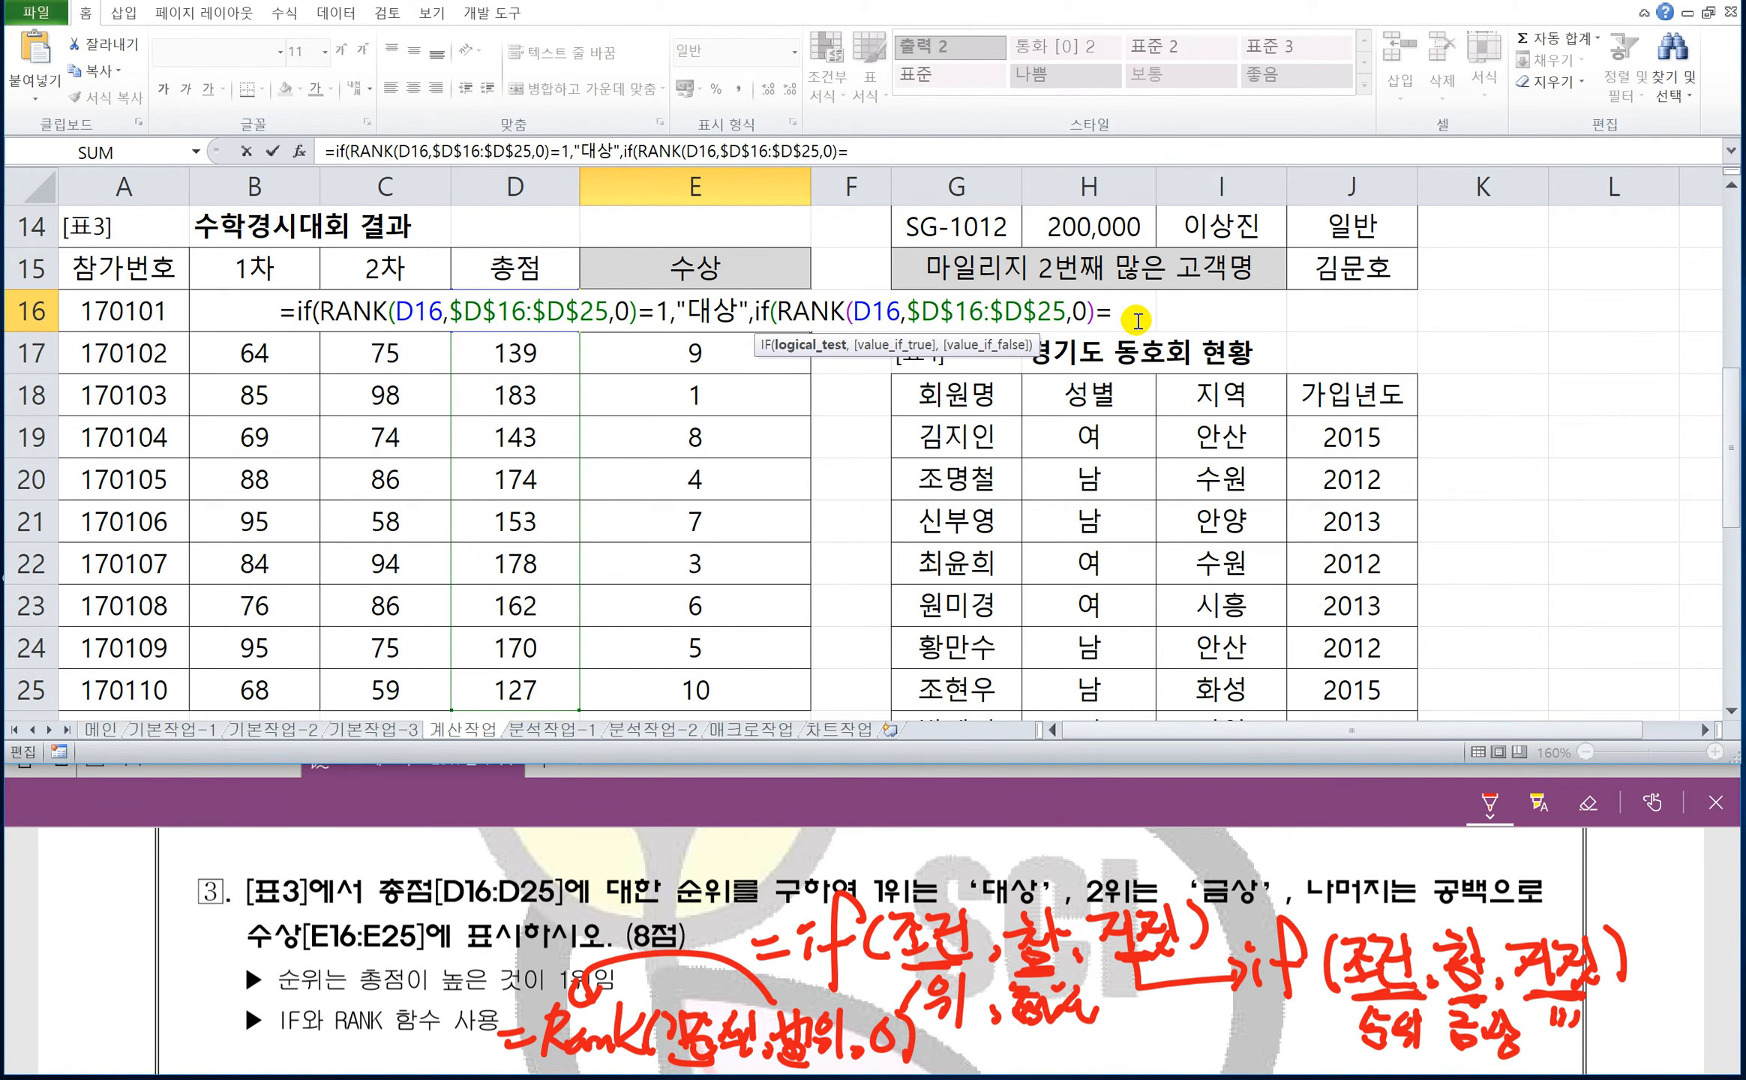
{"action": "type", "text": "2,\""}
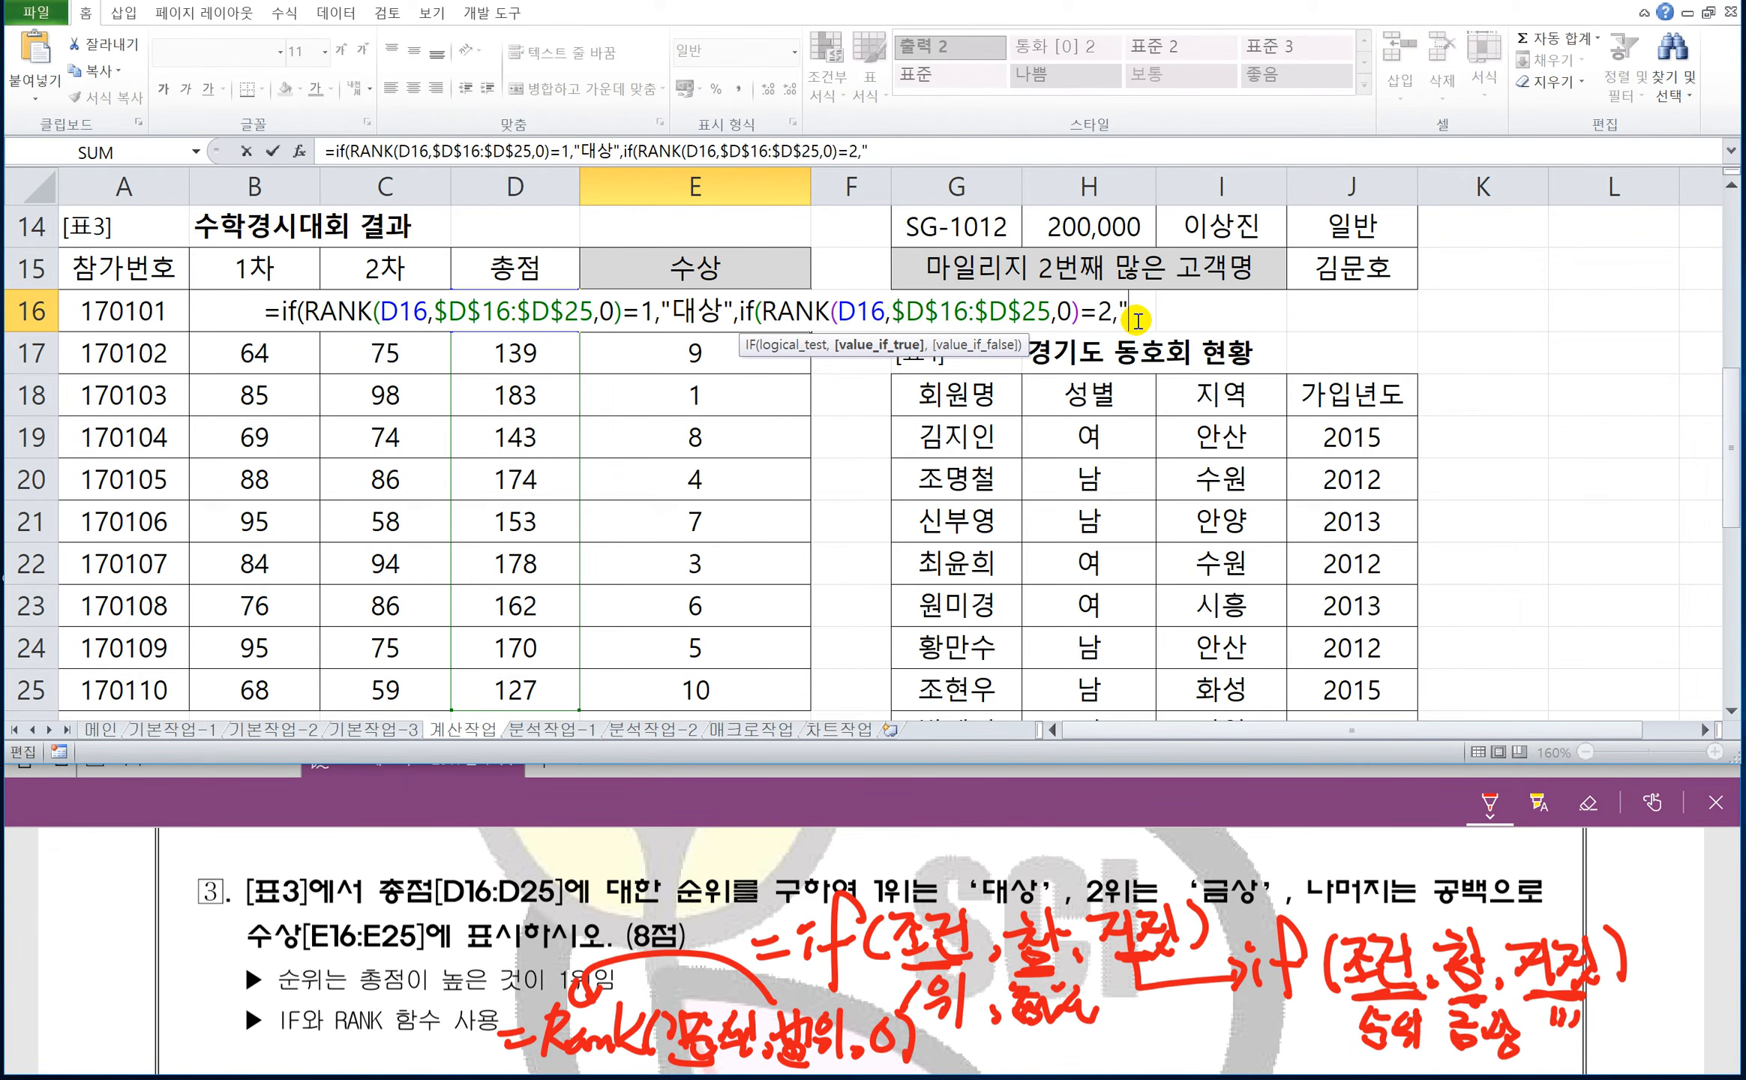
{"action": "type", "text": "금상\""}
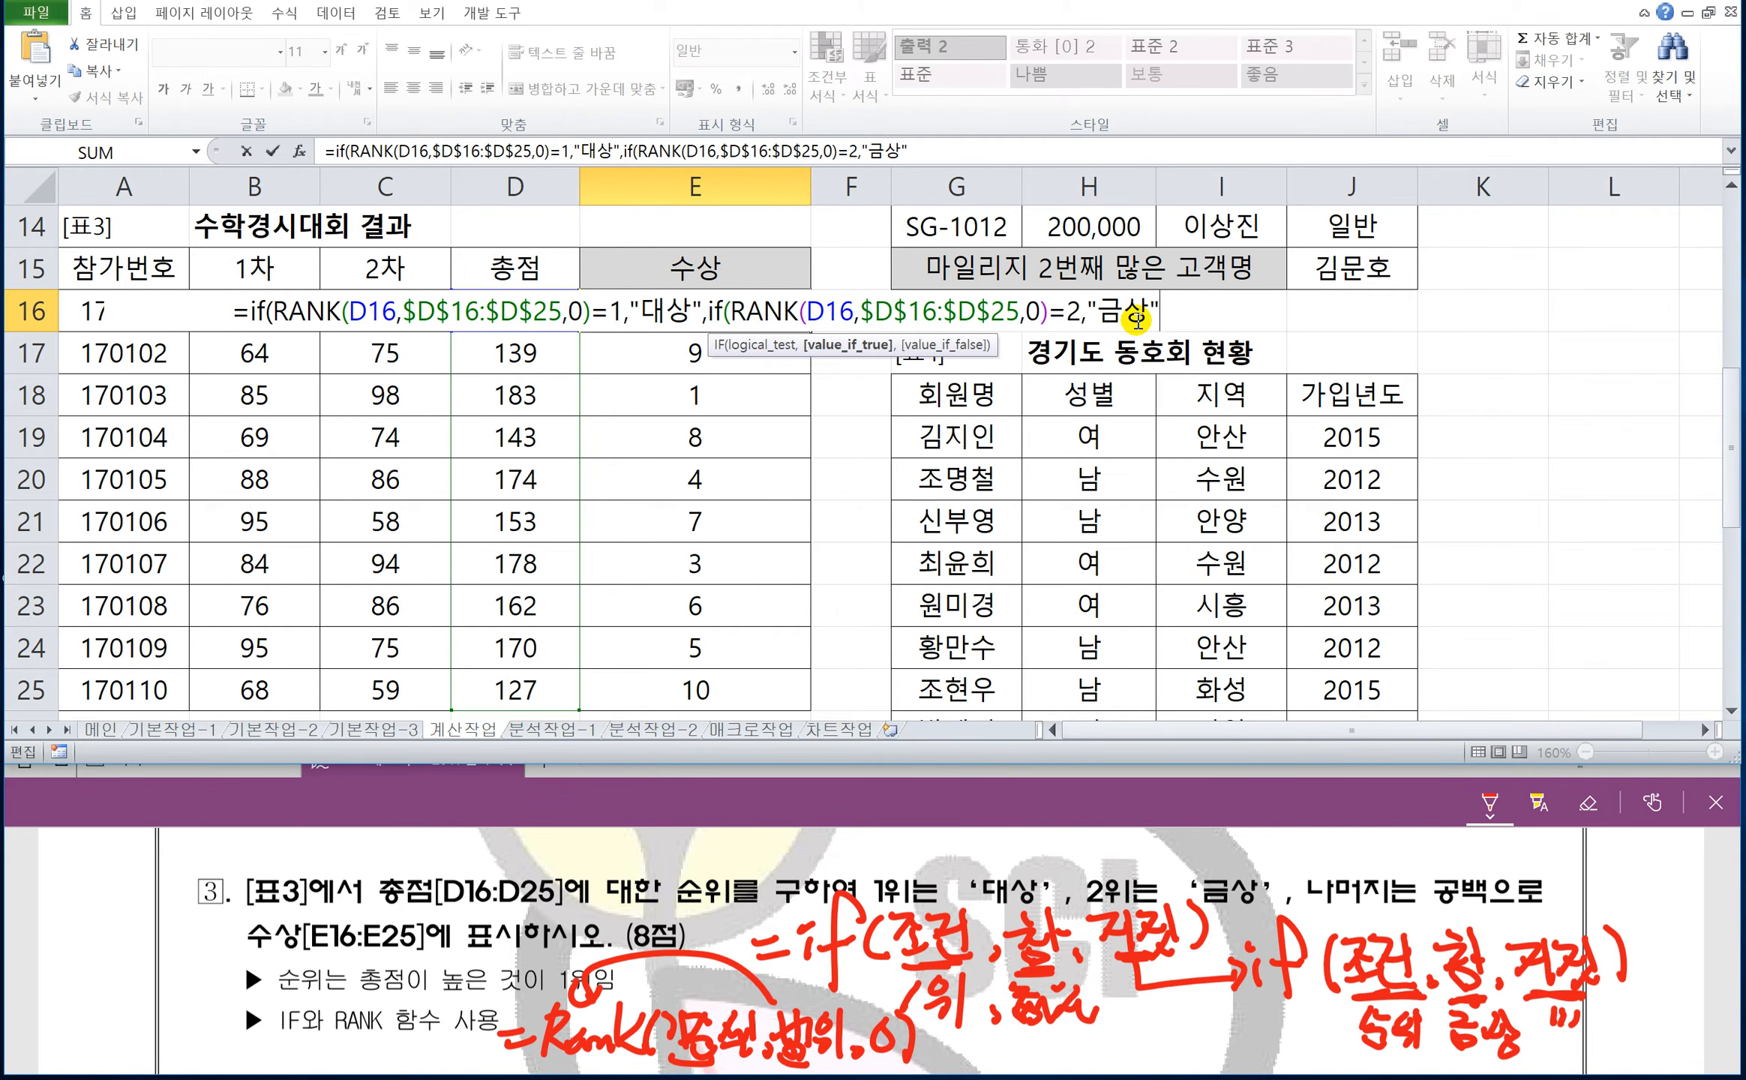
{"action": "type", "text": ","}
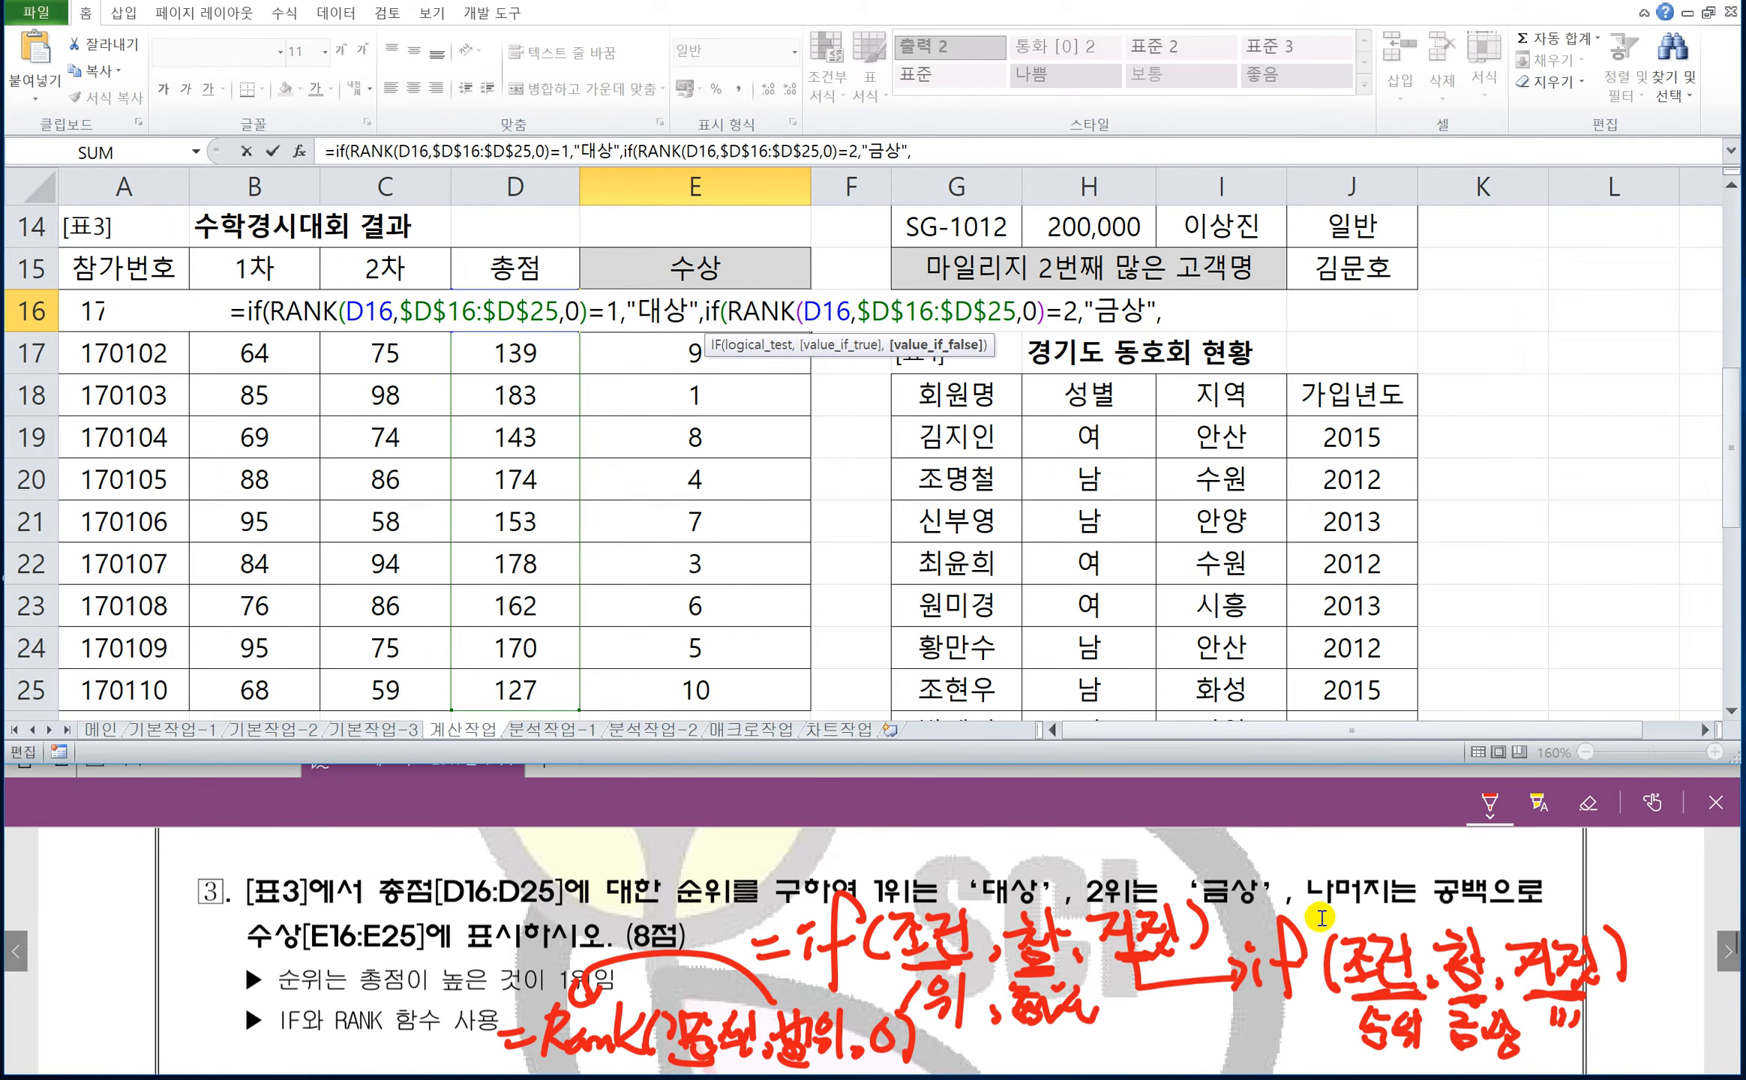
Box the word 공백 in red on the question sheet and complete E16's nested IF with "" as its false argument.
{"action": "mouse_move", "coordinate": [1441, 910]}
{"action": "left_mouse_down"}
{"action": "mouse_move", "coordinate": [1480, 870]}
{"action": "mouse_move", "coordinate": [1436, 907]}
{"action": "left_mouse_up"}
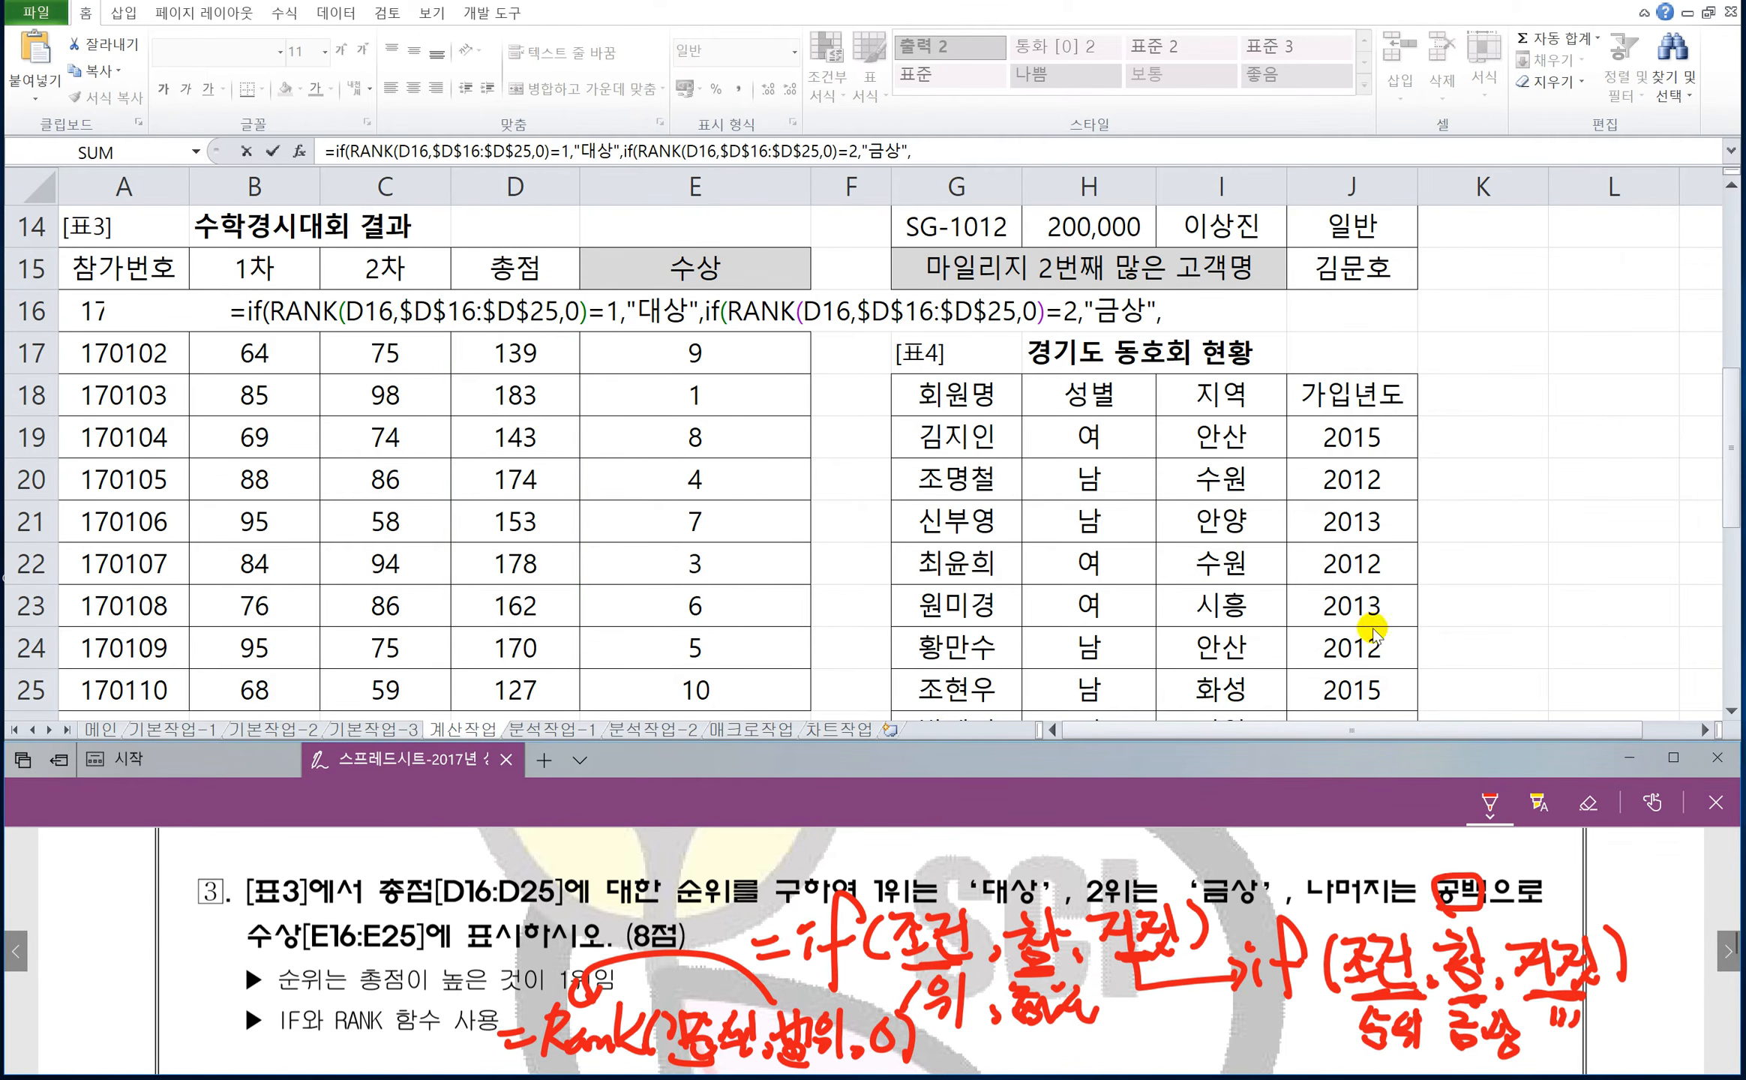
{"action": "left_click", "coordinate": [1179, 321]}
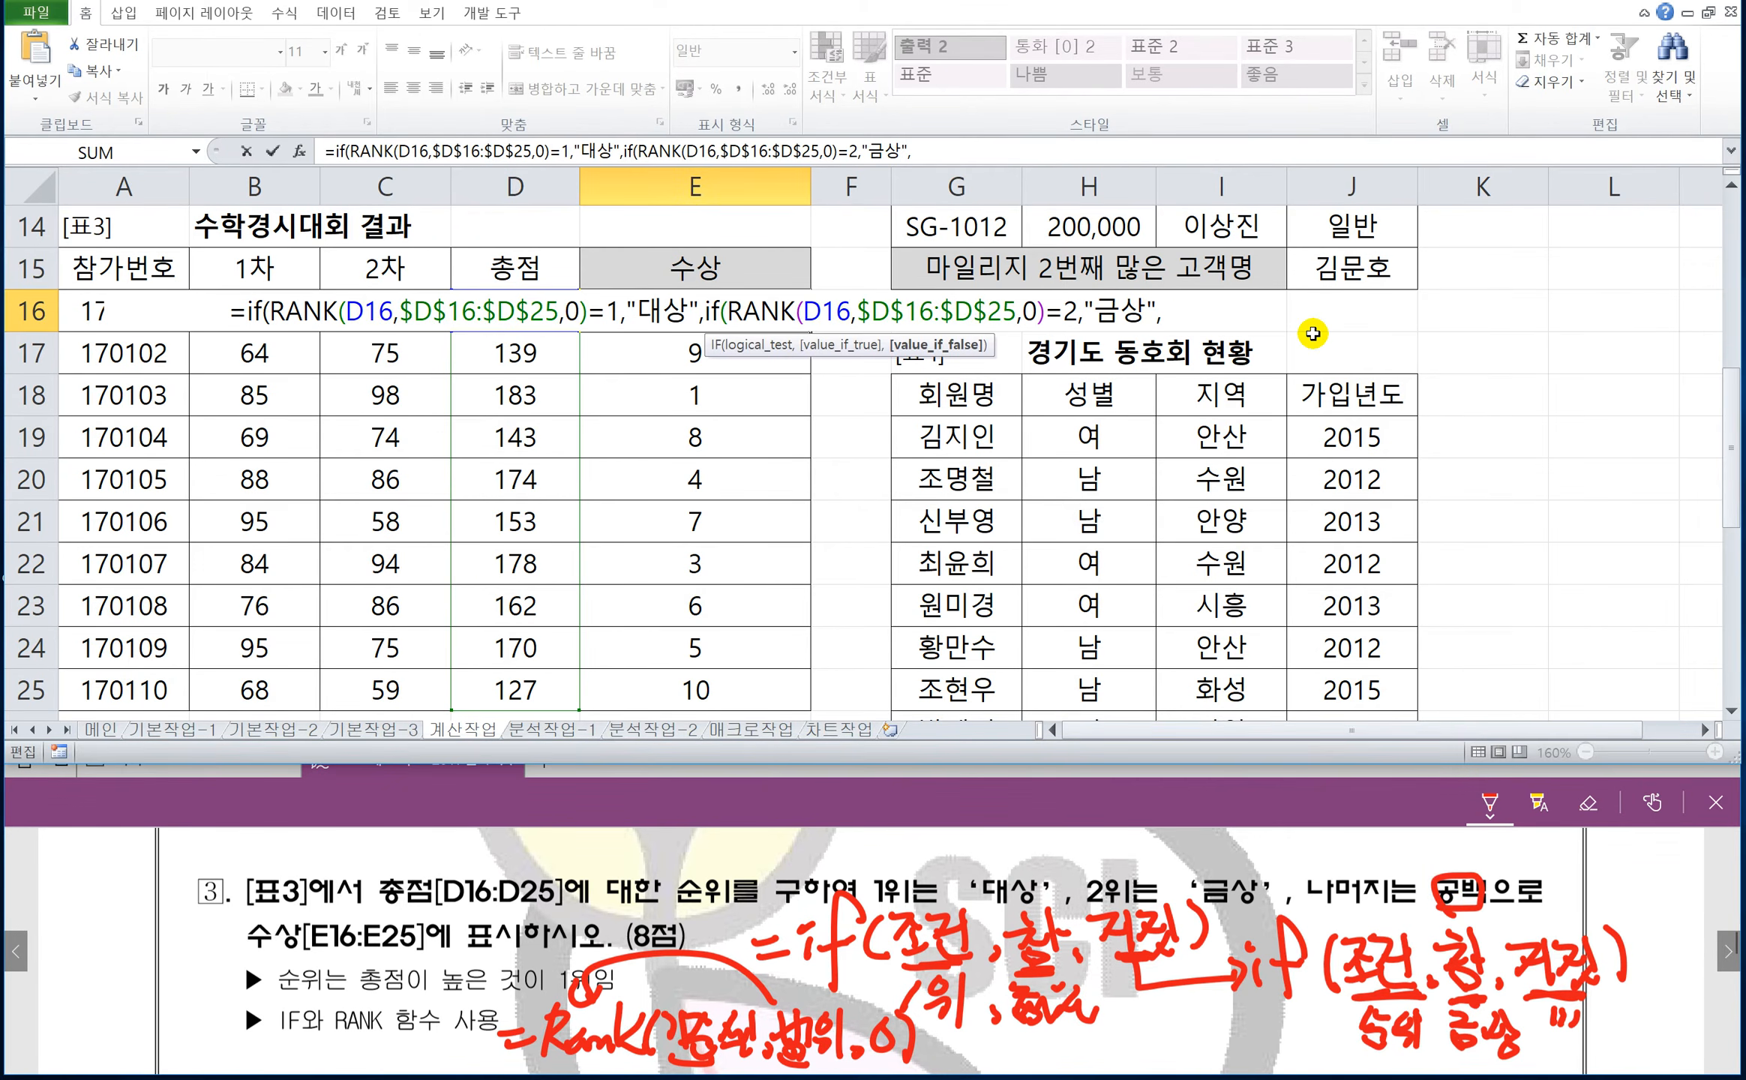
{"action": "type", "text": "\"\""}
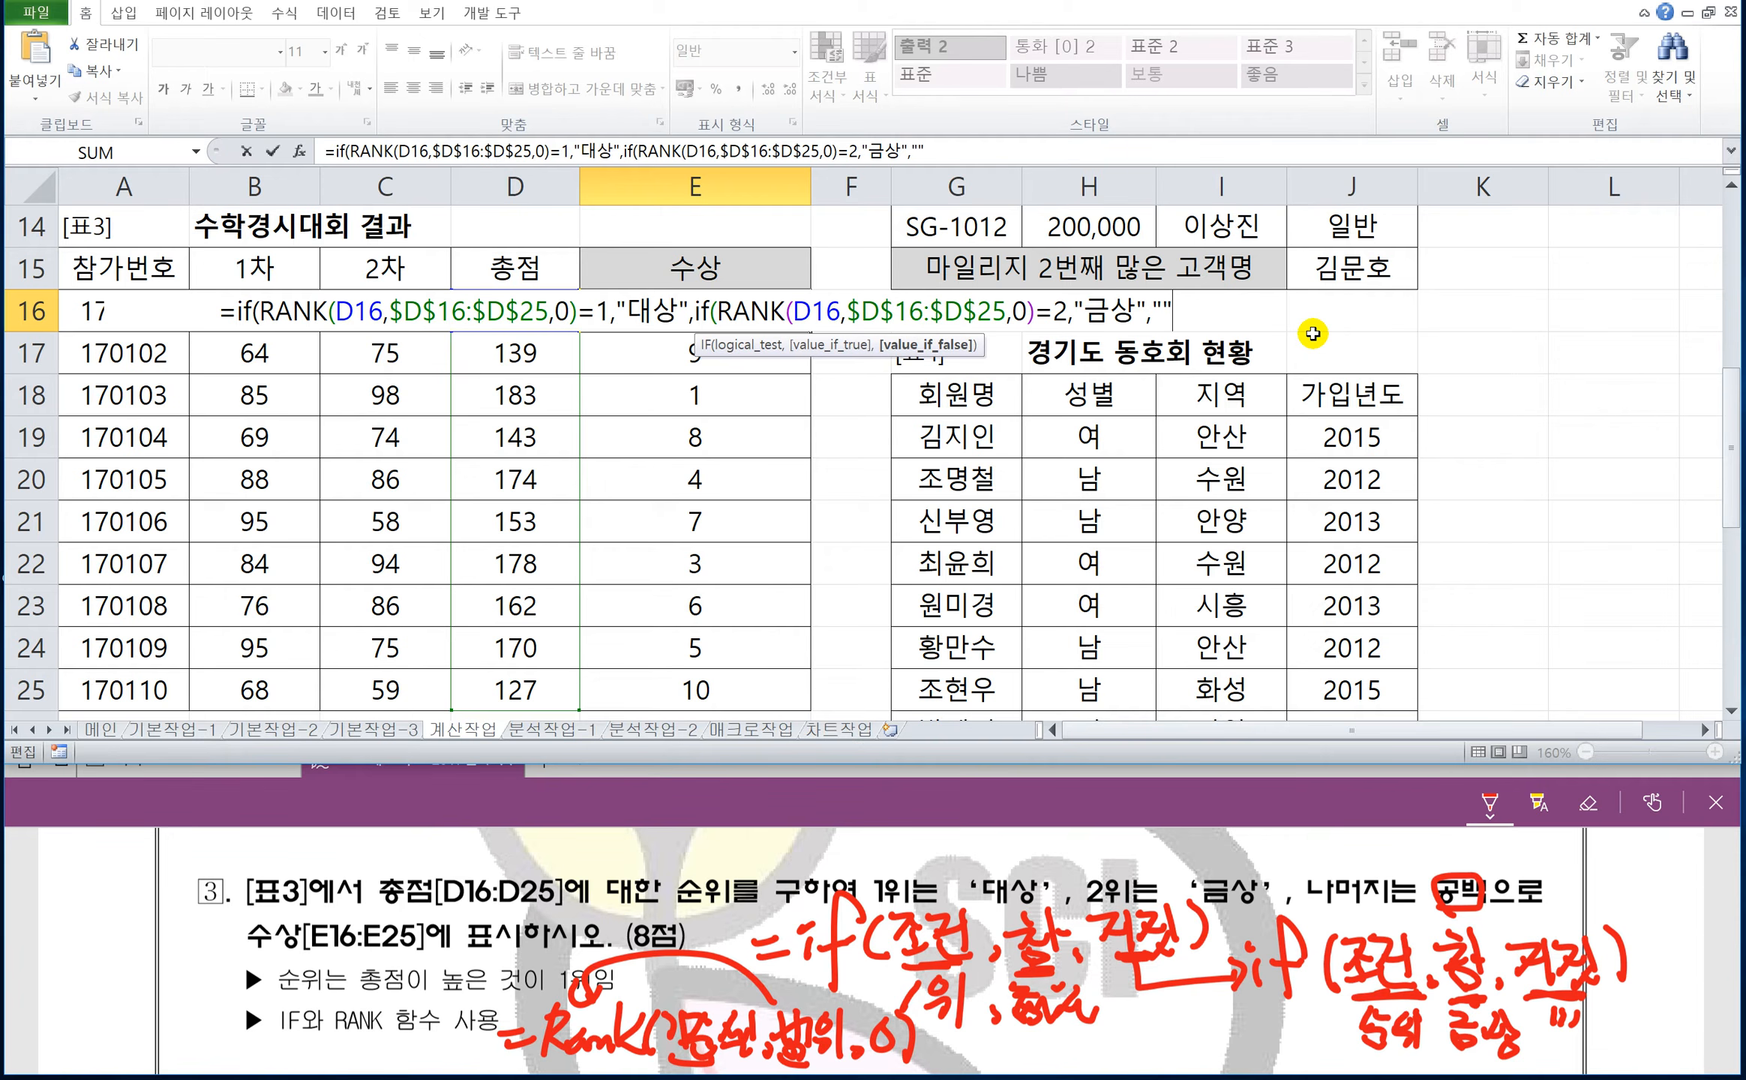
{"action": "type", "text": ")"}
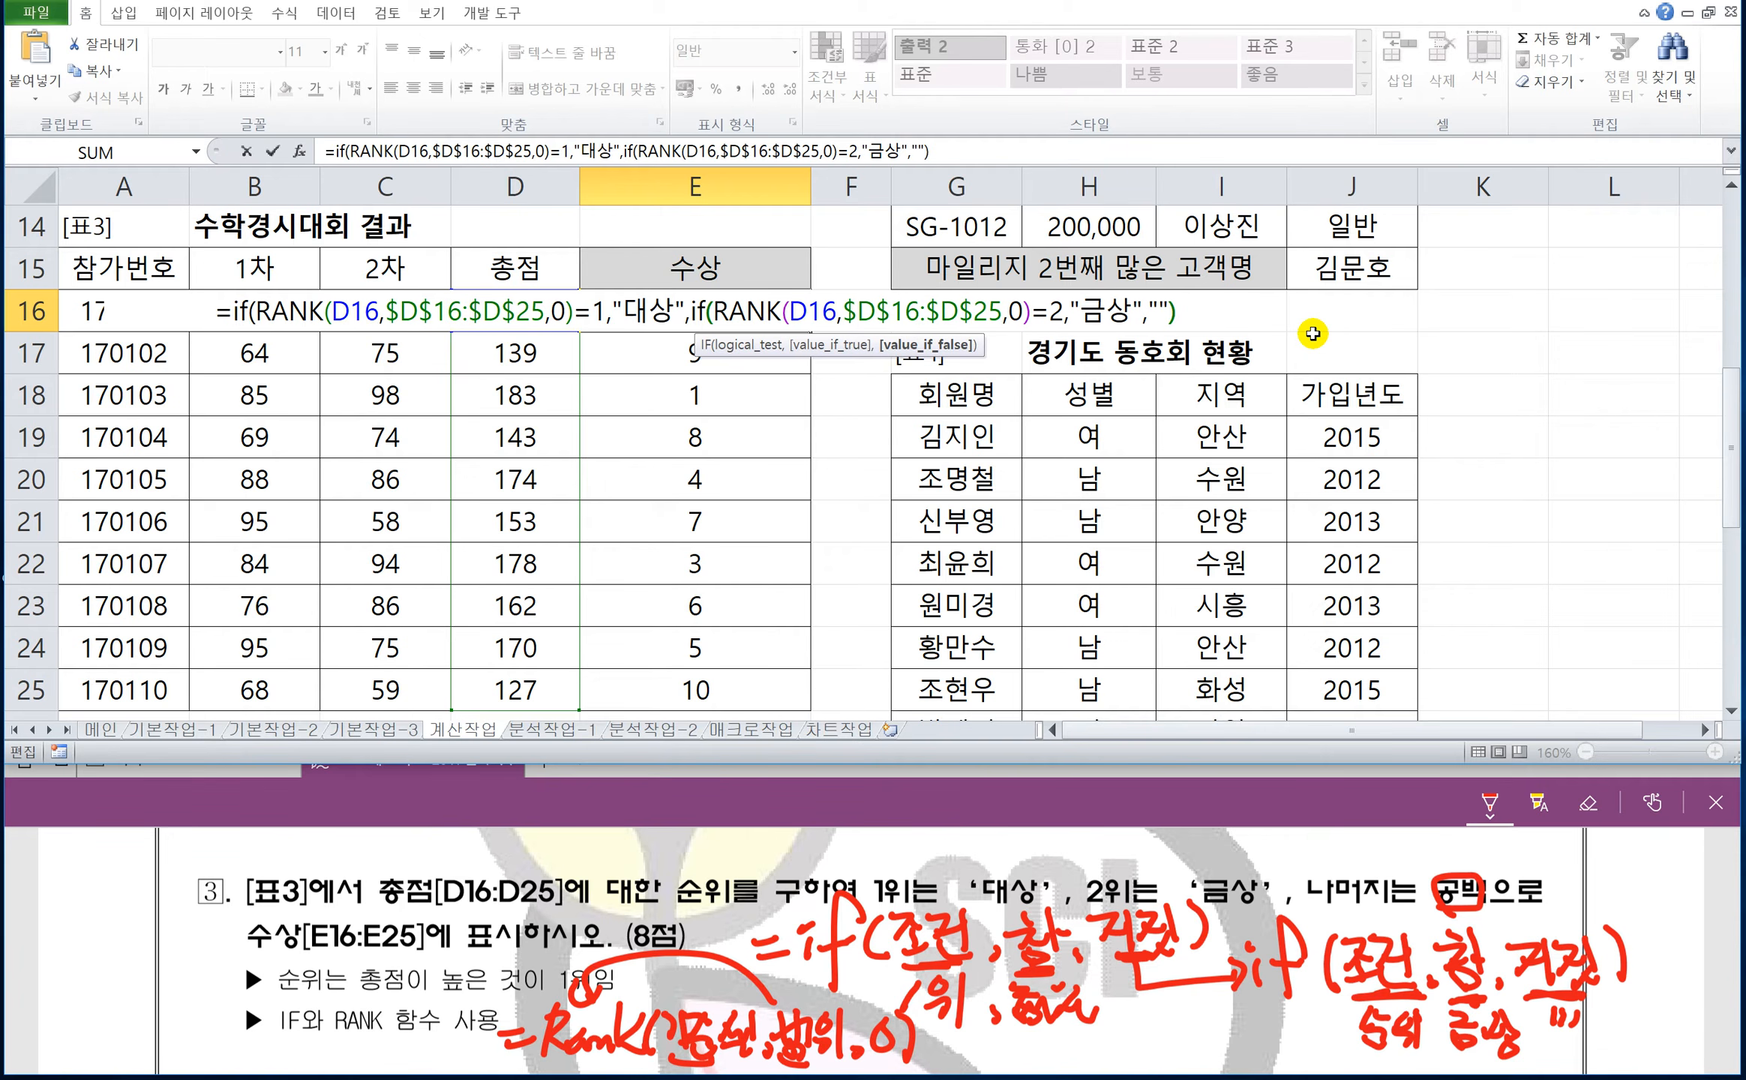
{"action": "type", "text": ")"}
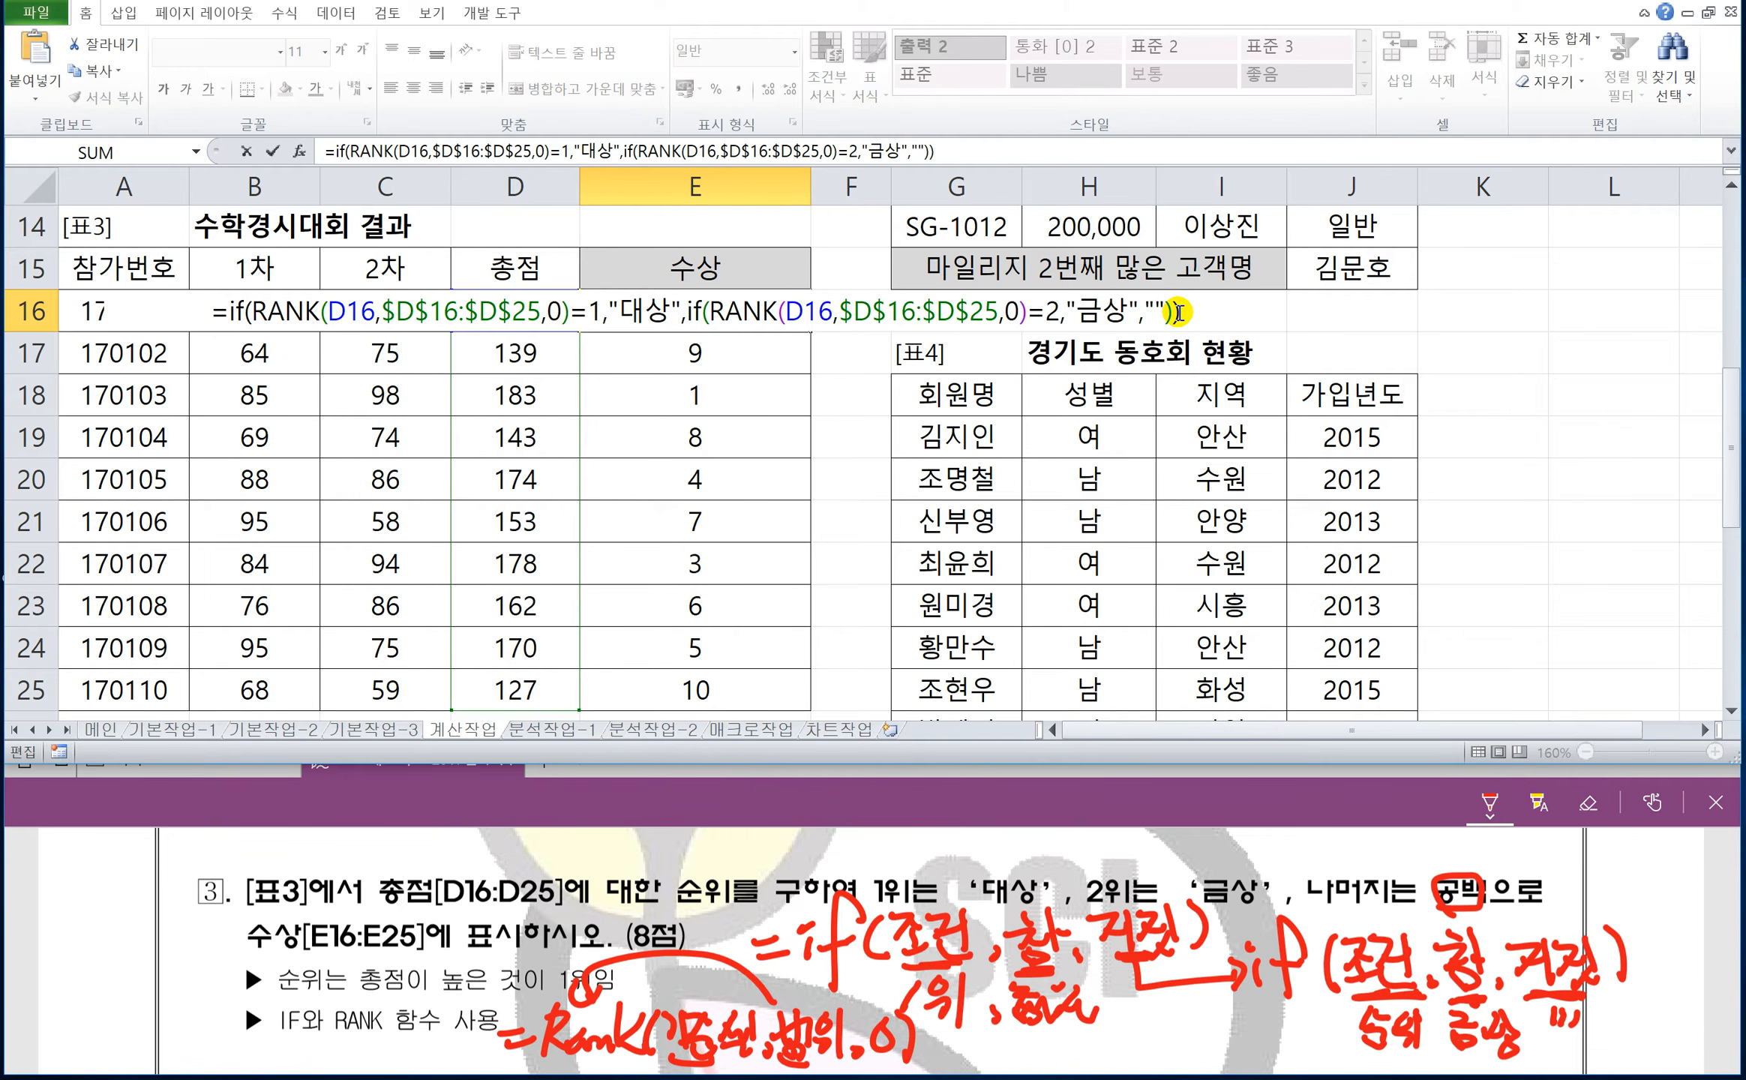
{"action": "key", "text": "Return"}
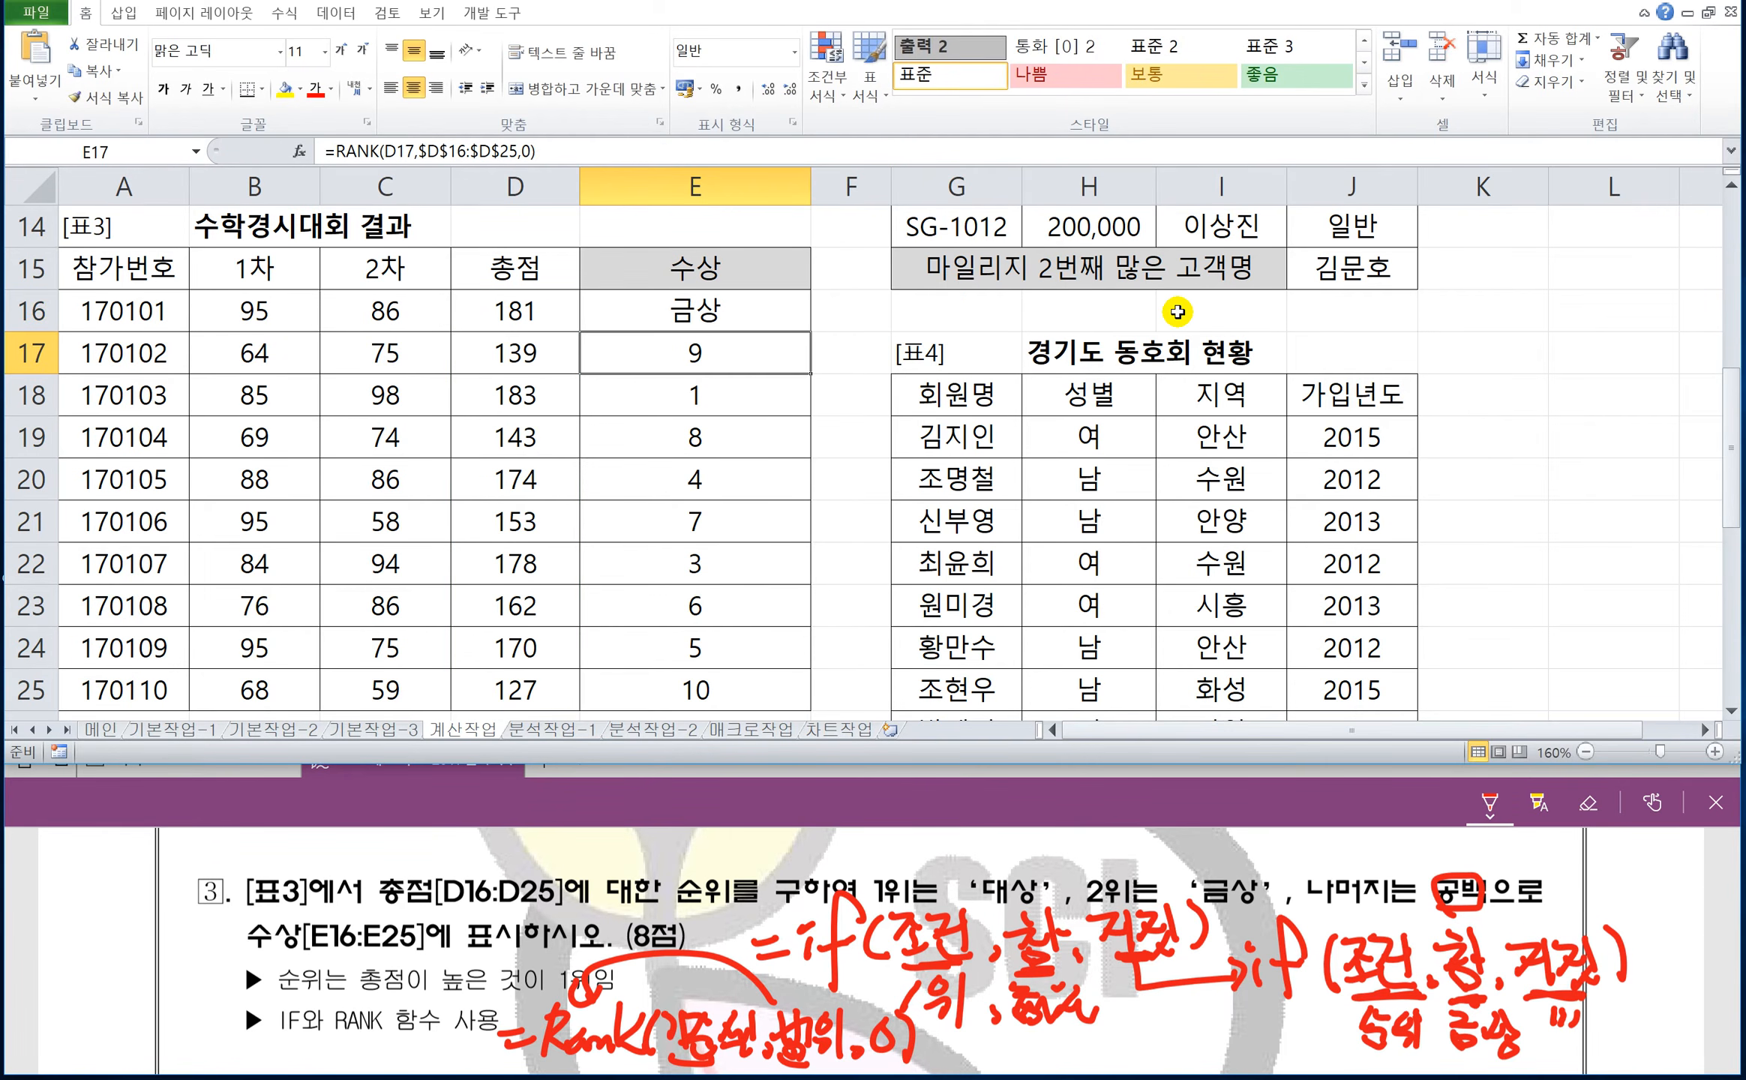
Fill E16's nested IF and RANK formula down through E25.
{"action": "left_click", "coordinate": [712, 315]}
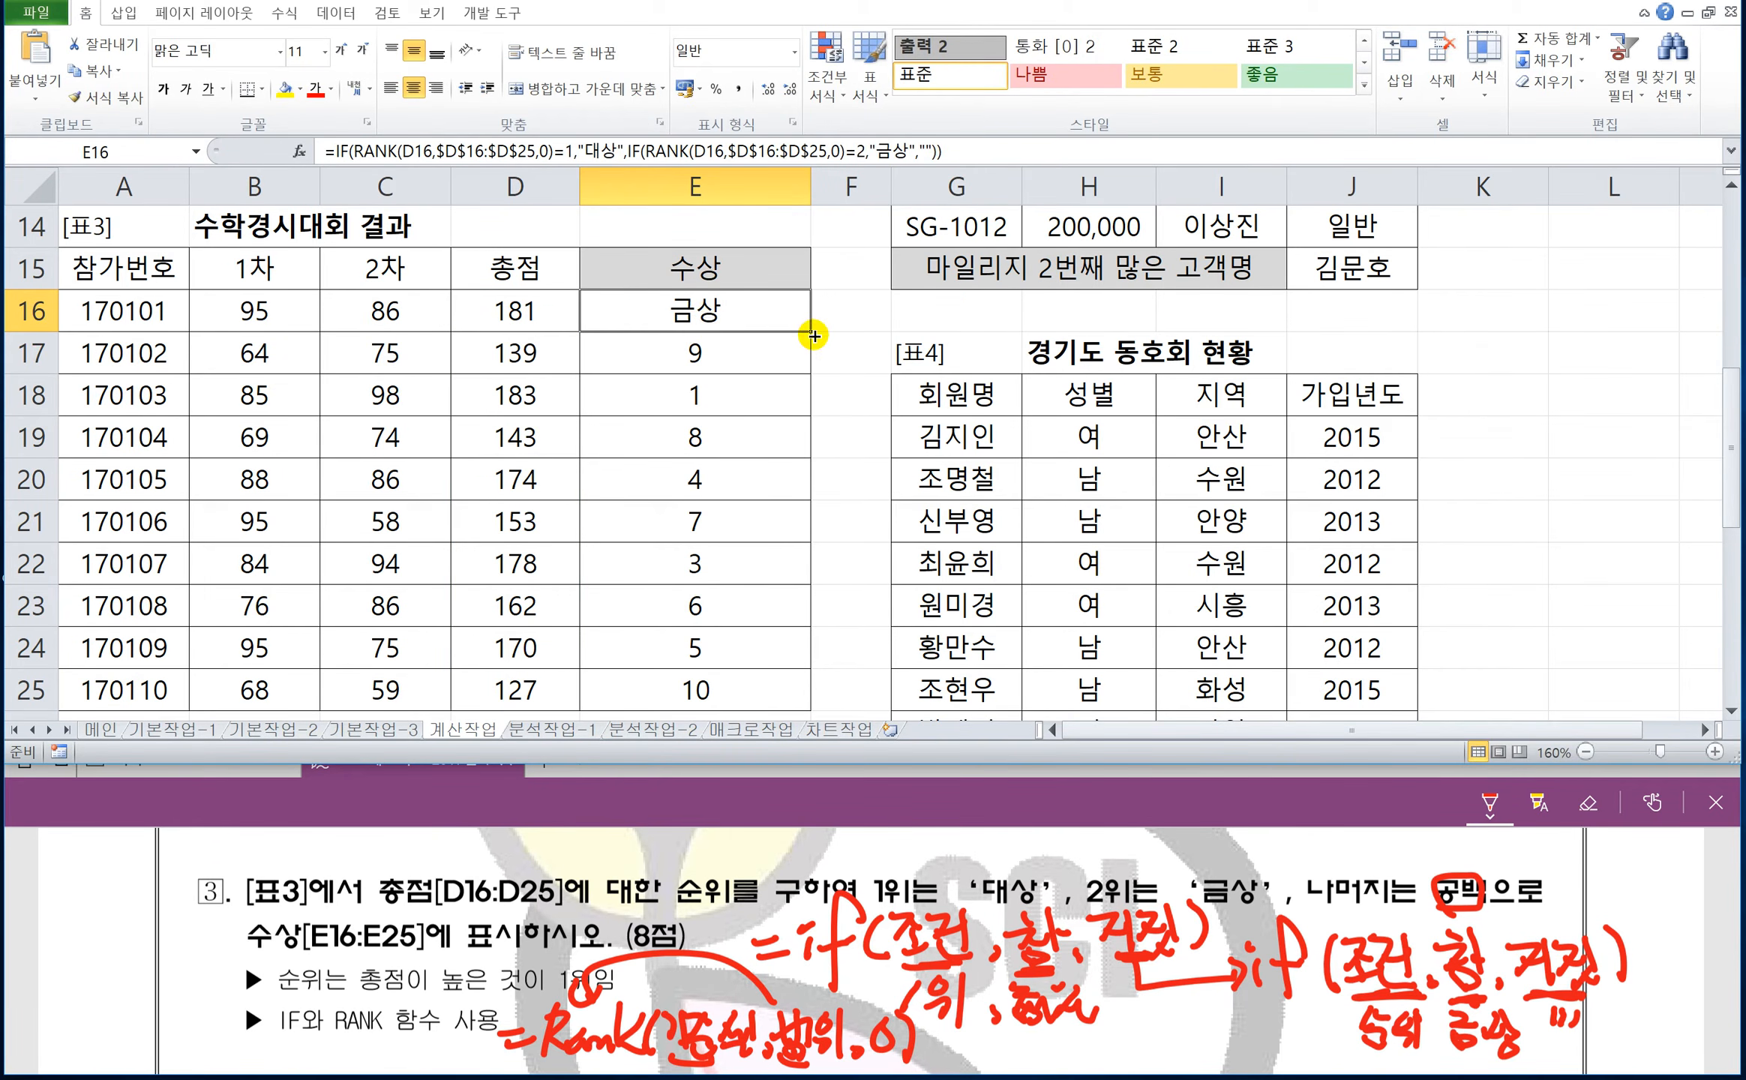
{"action": "left_click_drag", "start_coordinate": [802, 366], "coordinate": [789, 709]}
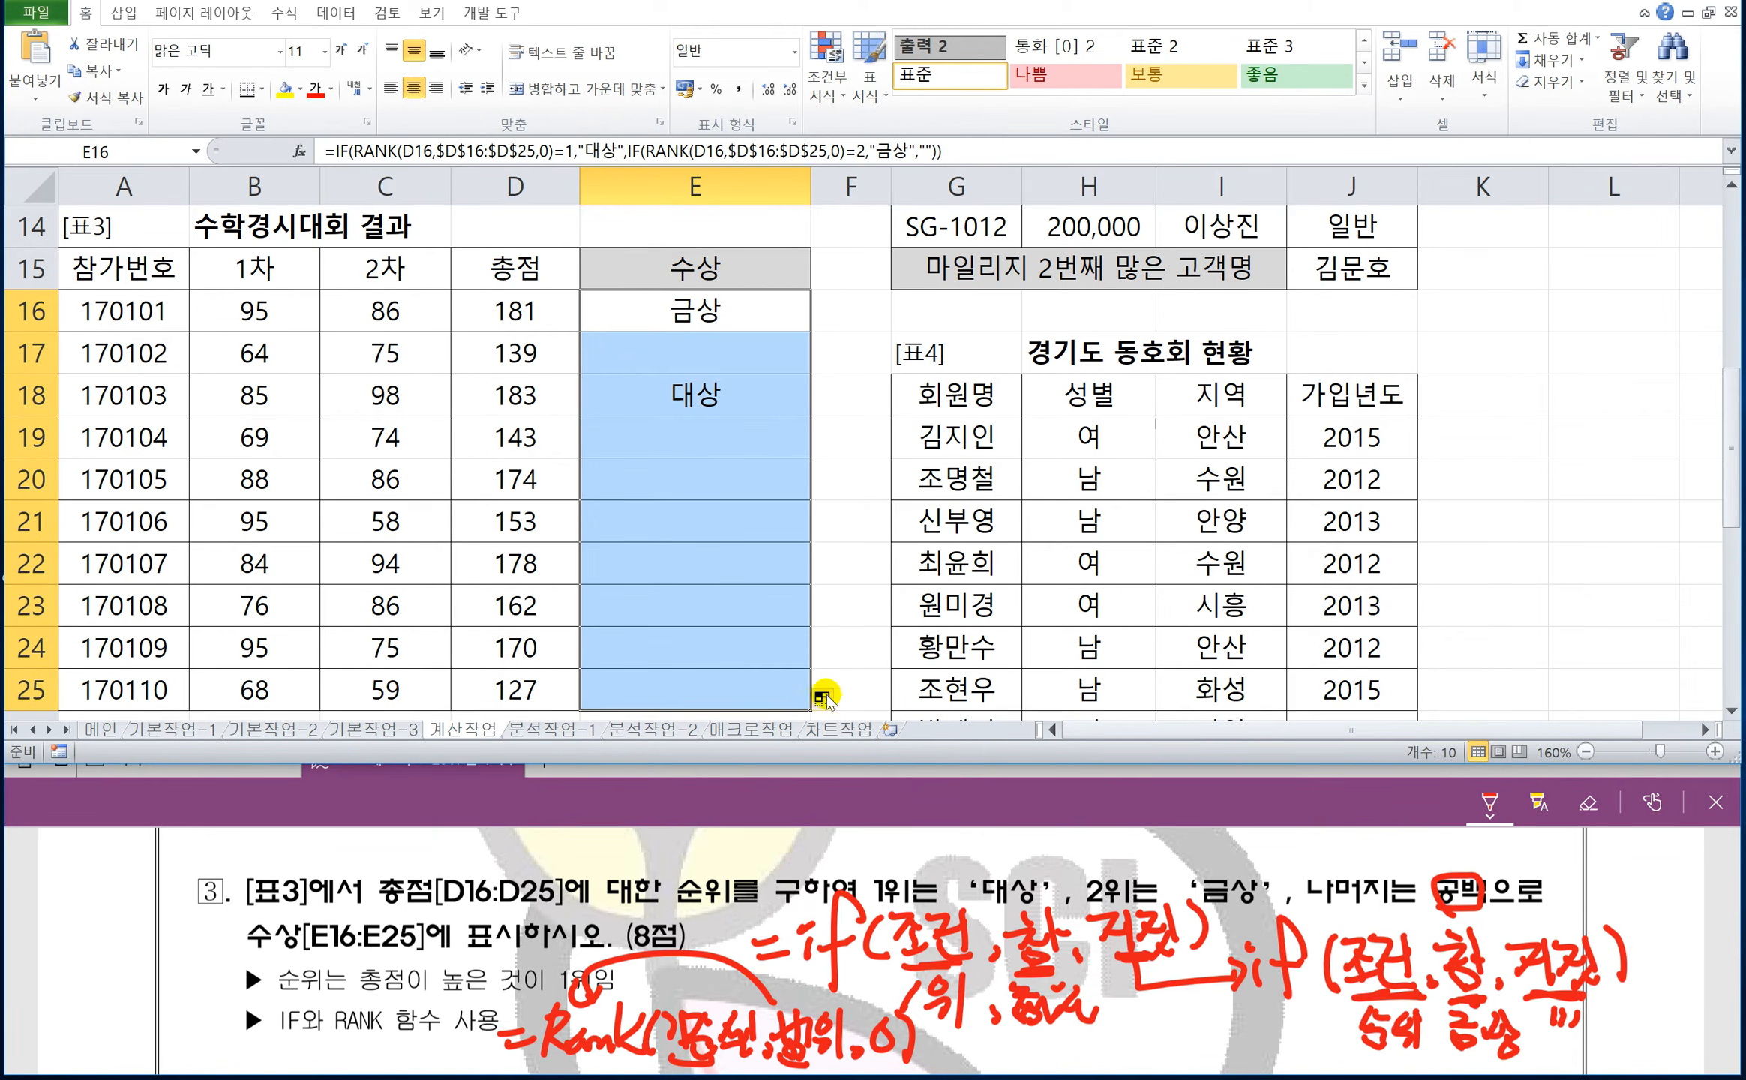
{"action": "left_click", "coordinate": [823, 699]}
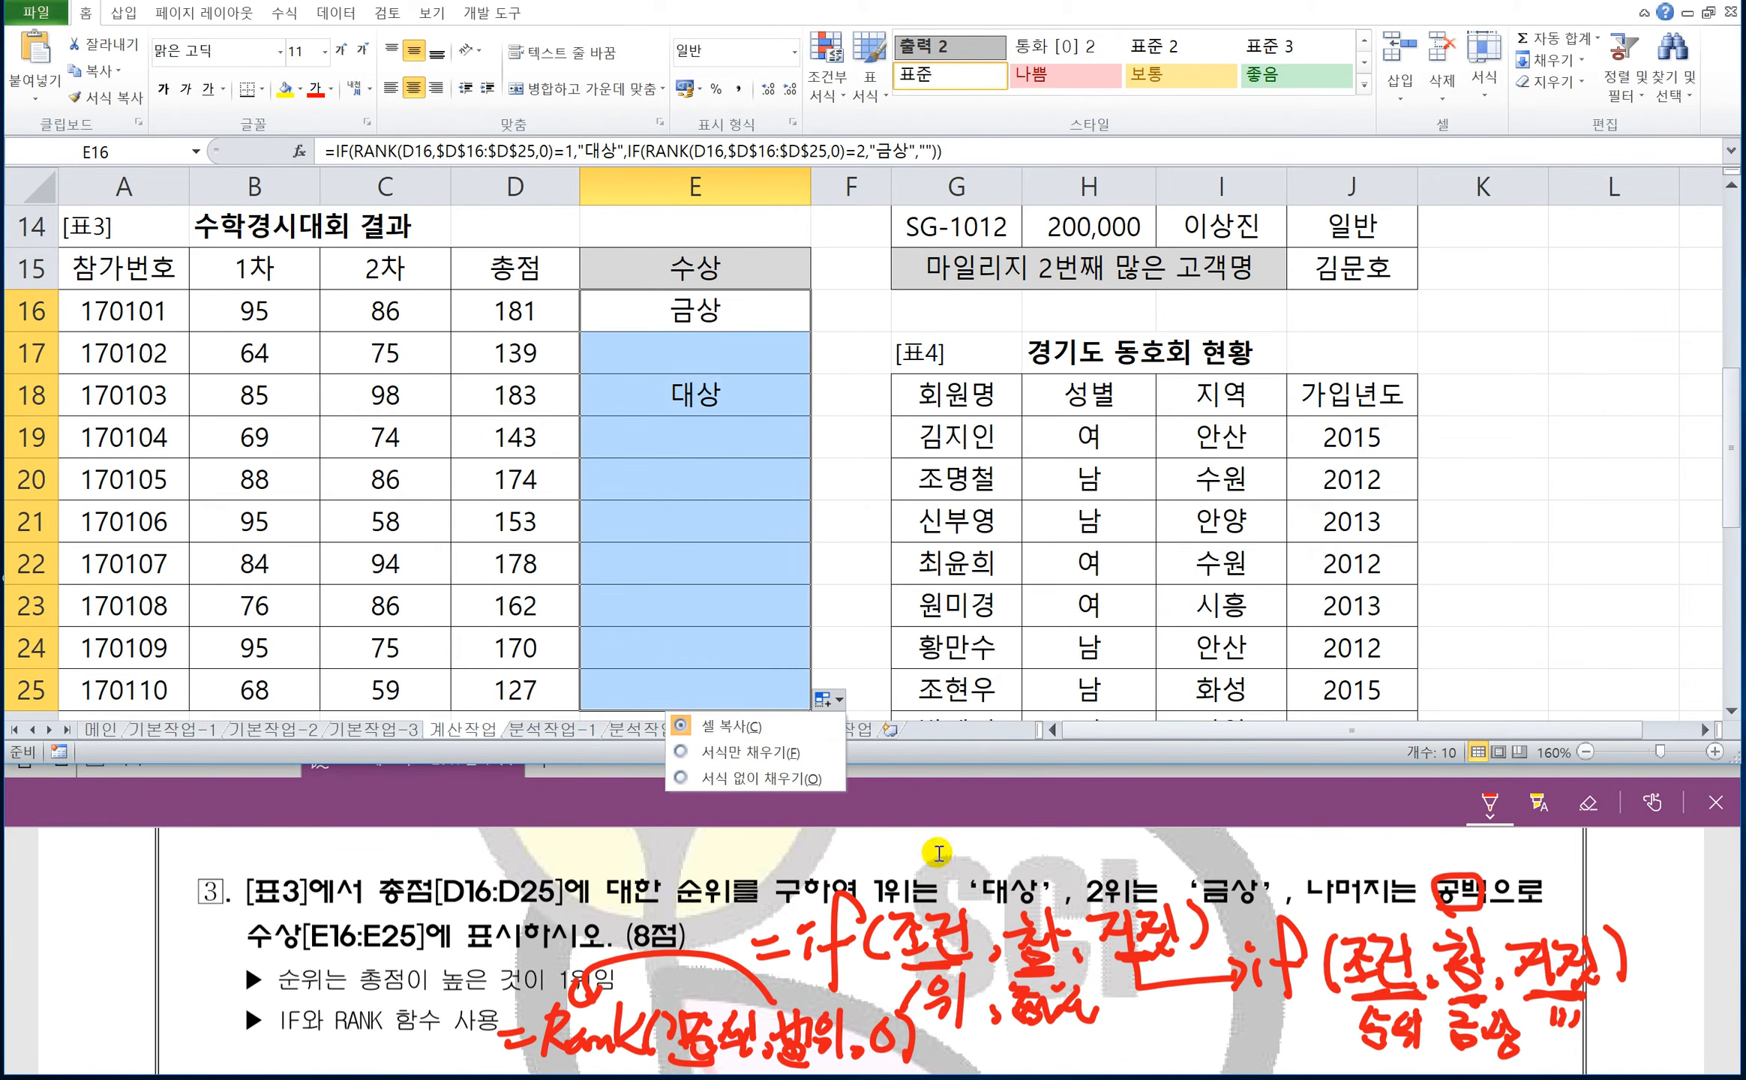
Write the general database function syntax =데이터베이스함수(전체데이터, 열번호, 조건) in red beside question 4's function hint.
{"action": "left_click", "coordinate": [917, 793]}
{"action": "scroll", "coordinate": [1127, 908], "scroll_direction": "down", "scroll_amount": 1}
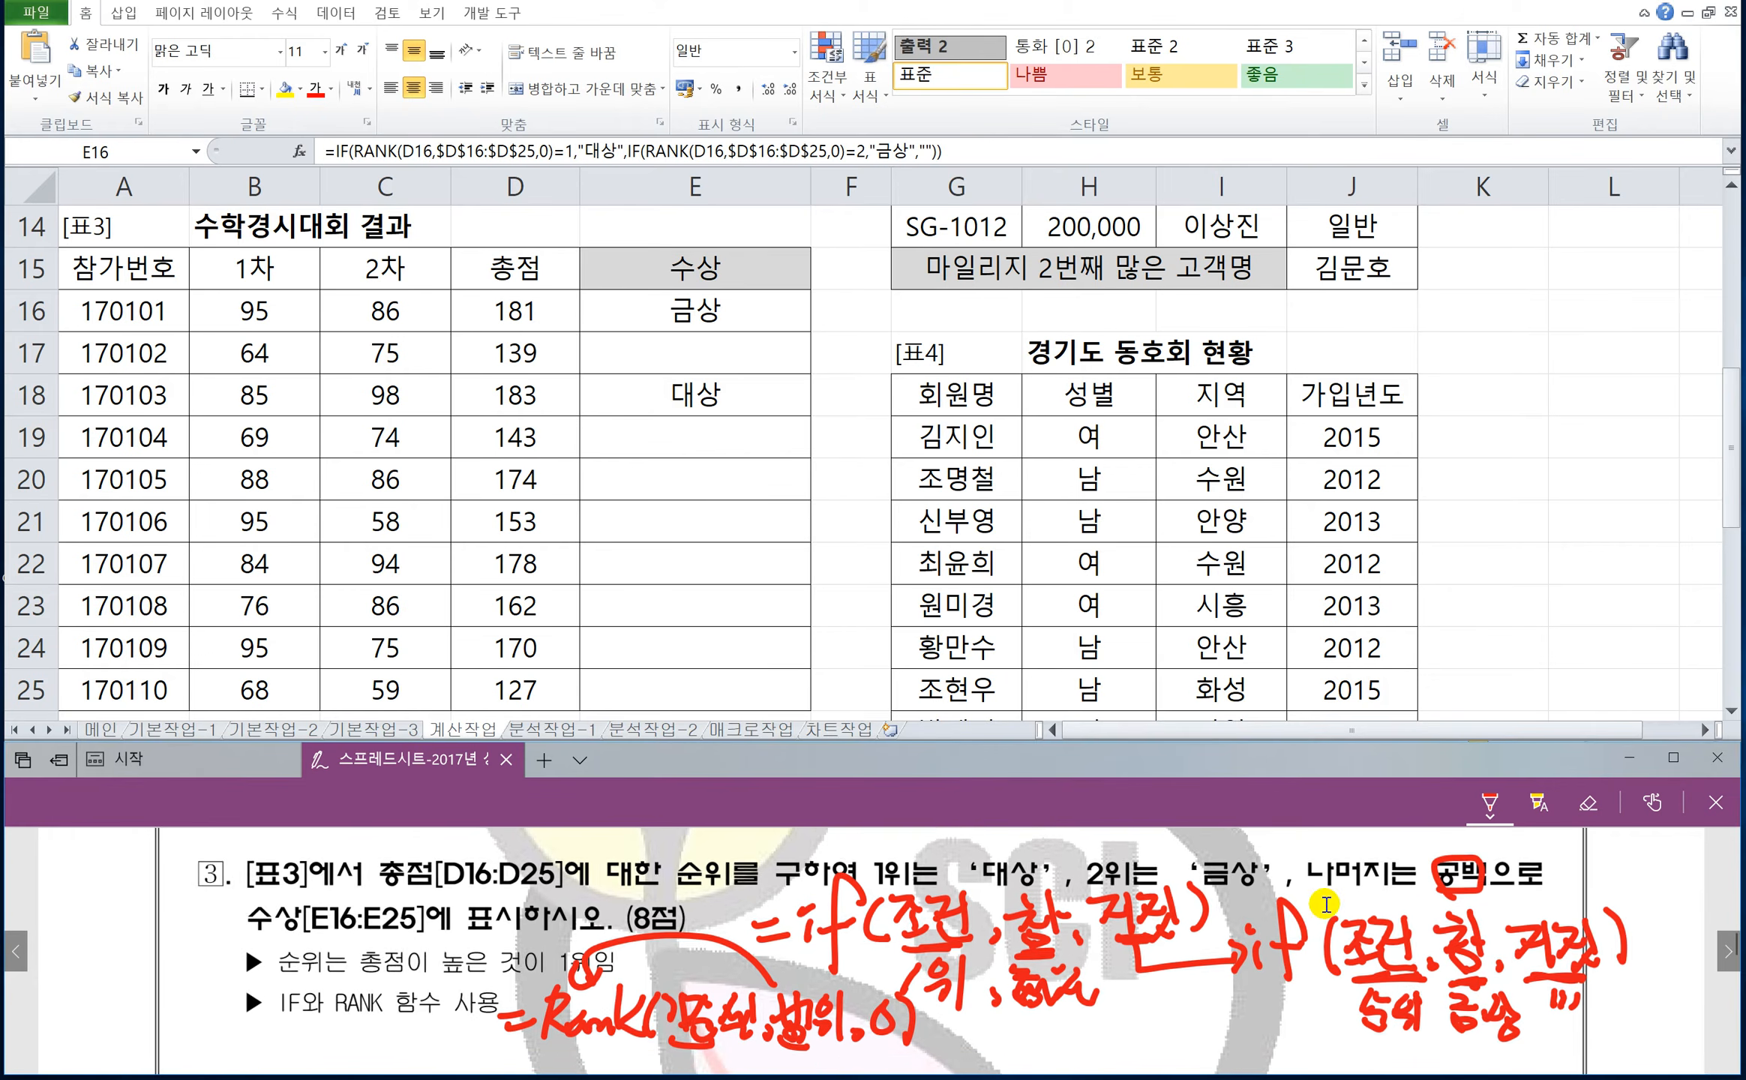
{"action": "scroll", "coordinate": [1127, 908], "scroll_direction": "down", "scroll_amount": 3}
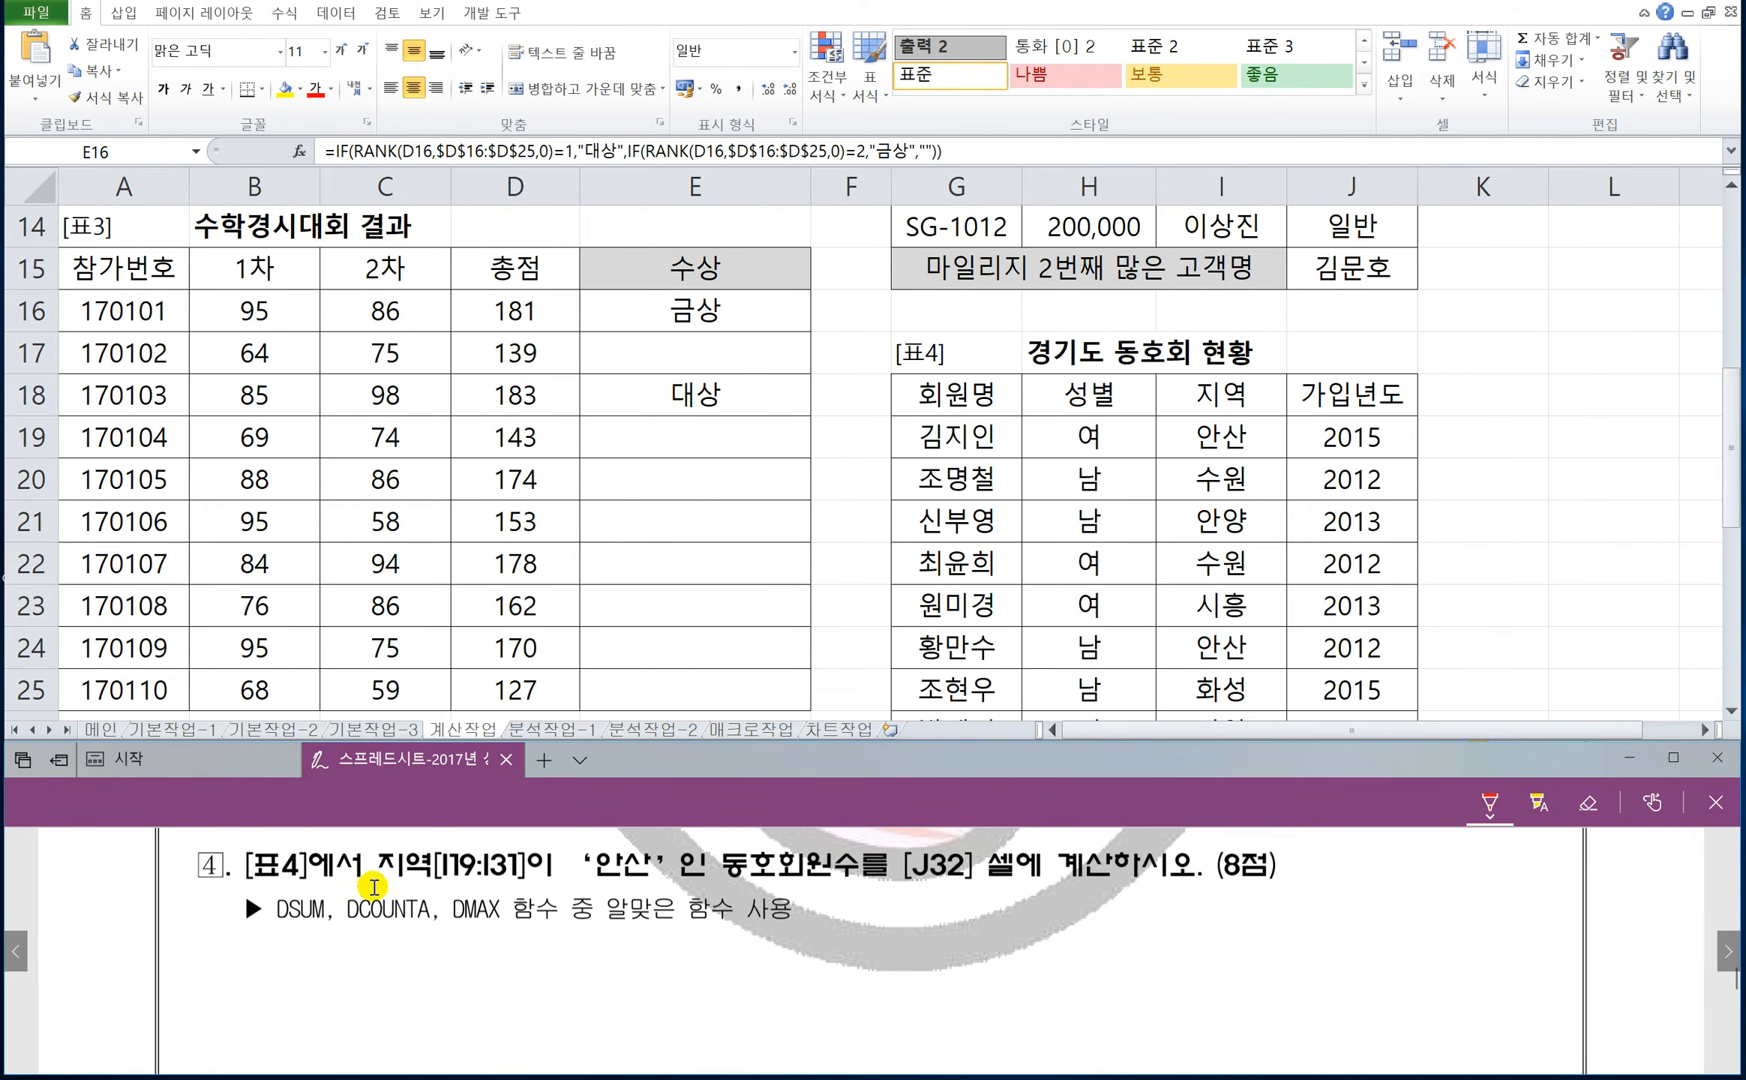
{"action": "left_click", "coordinate": [1563, 570]}
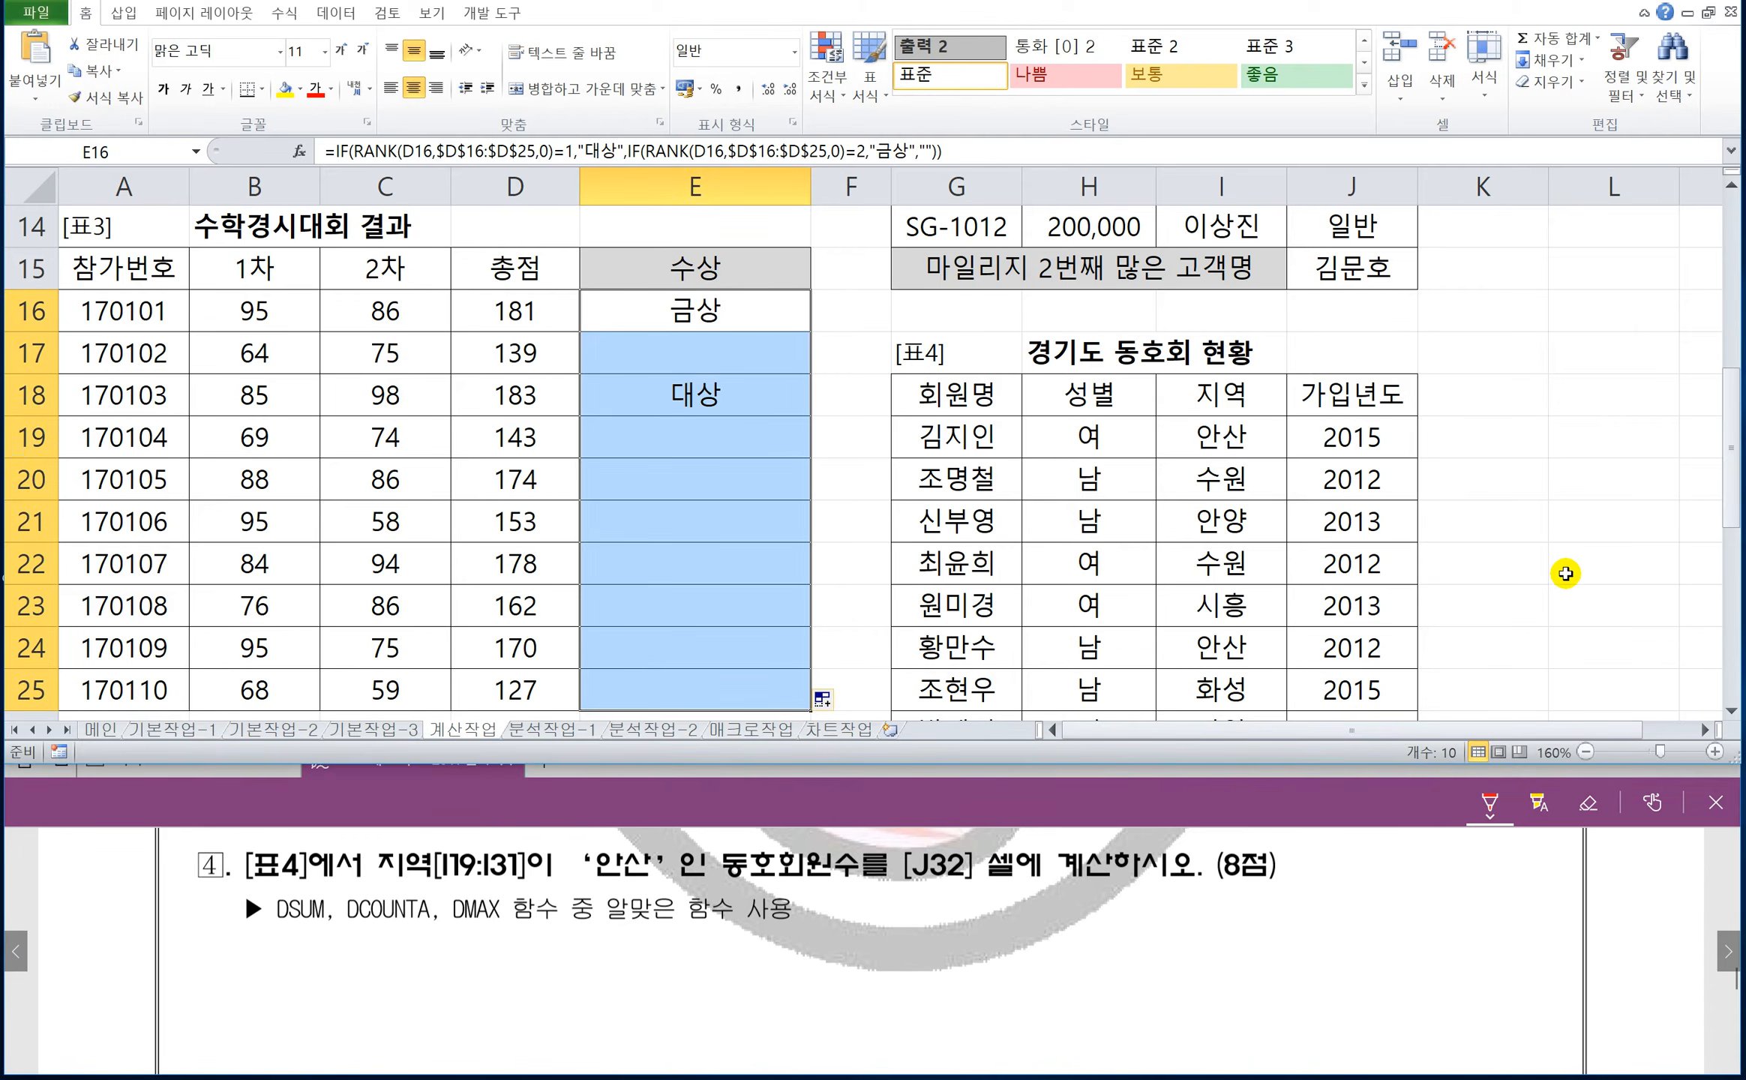
{"action": "scroll", "coordinate": [1539, 587], "scroll_direction": "down", "scroll_amount": 3}
{"action": "scroll", "coordinate": [1350, 660], "scroll_direction": "up", "scroll_amount": 2}
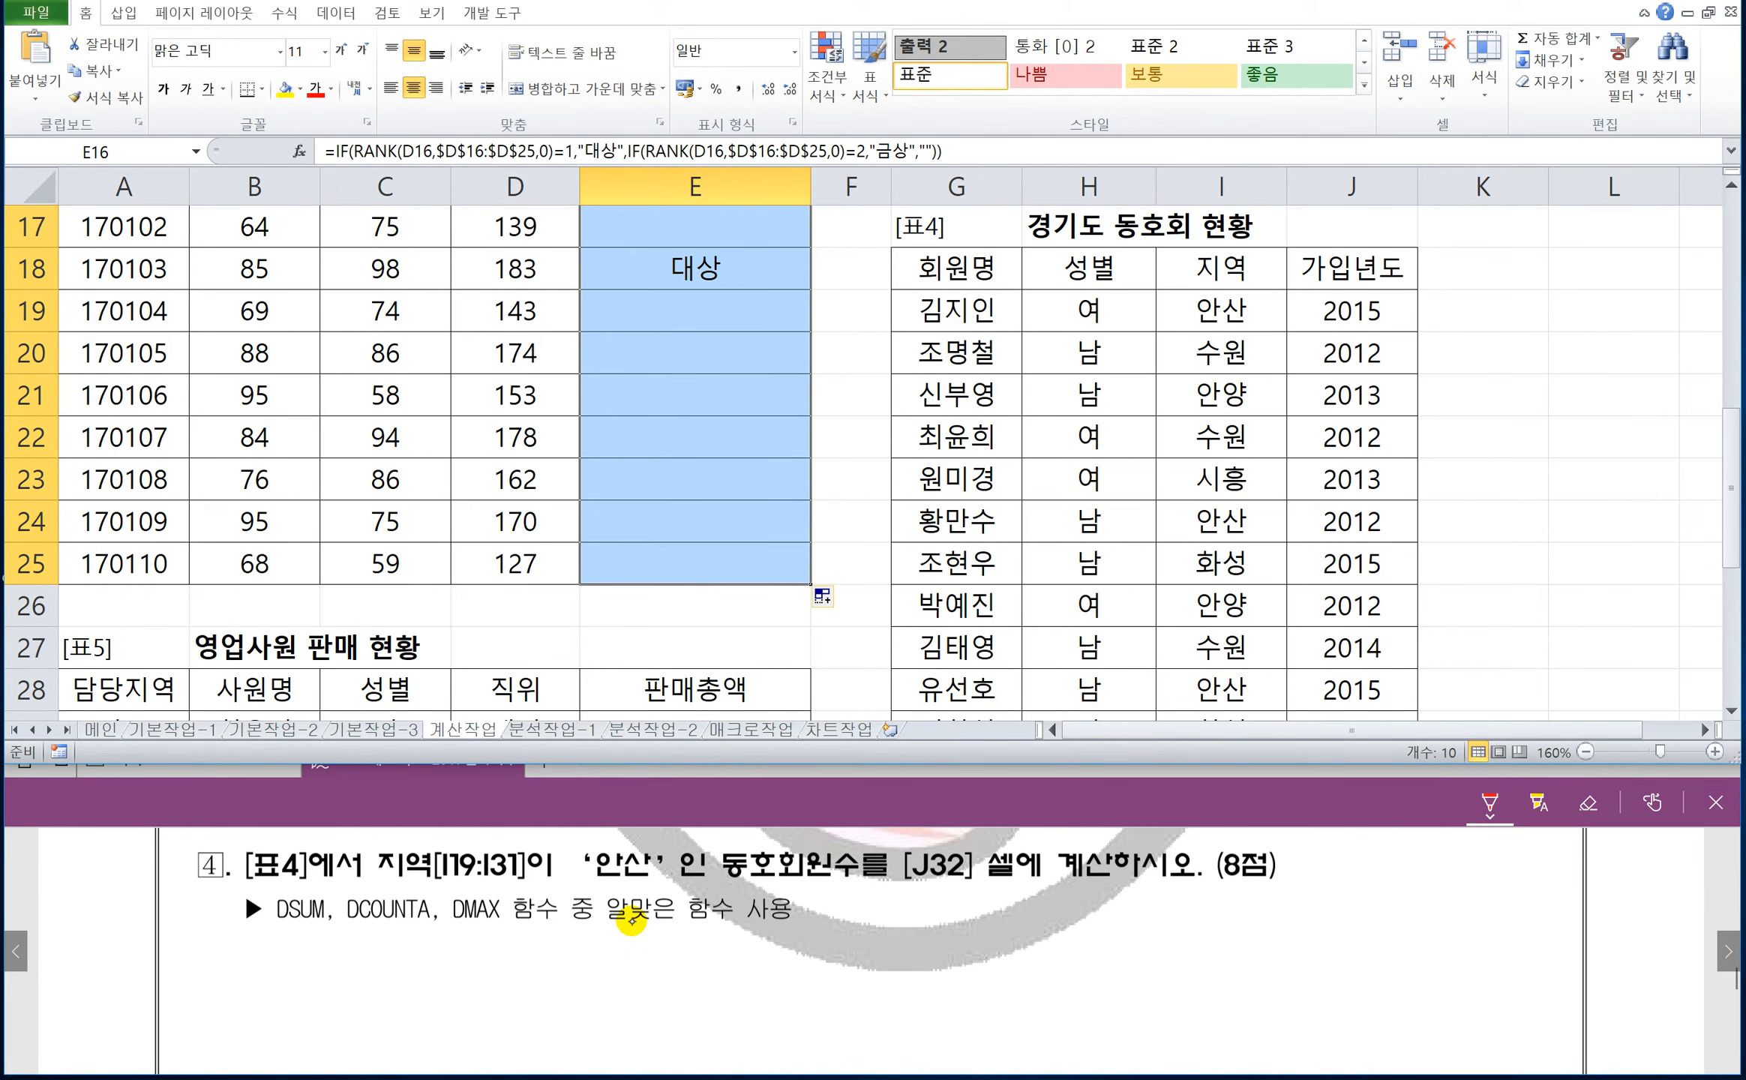
{"action": "left_click_drag", "start_coordinate": [830, 916], "coordinate": [867, 926]}
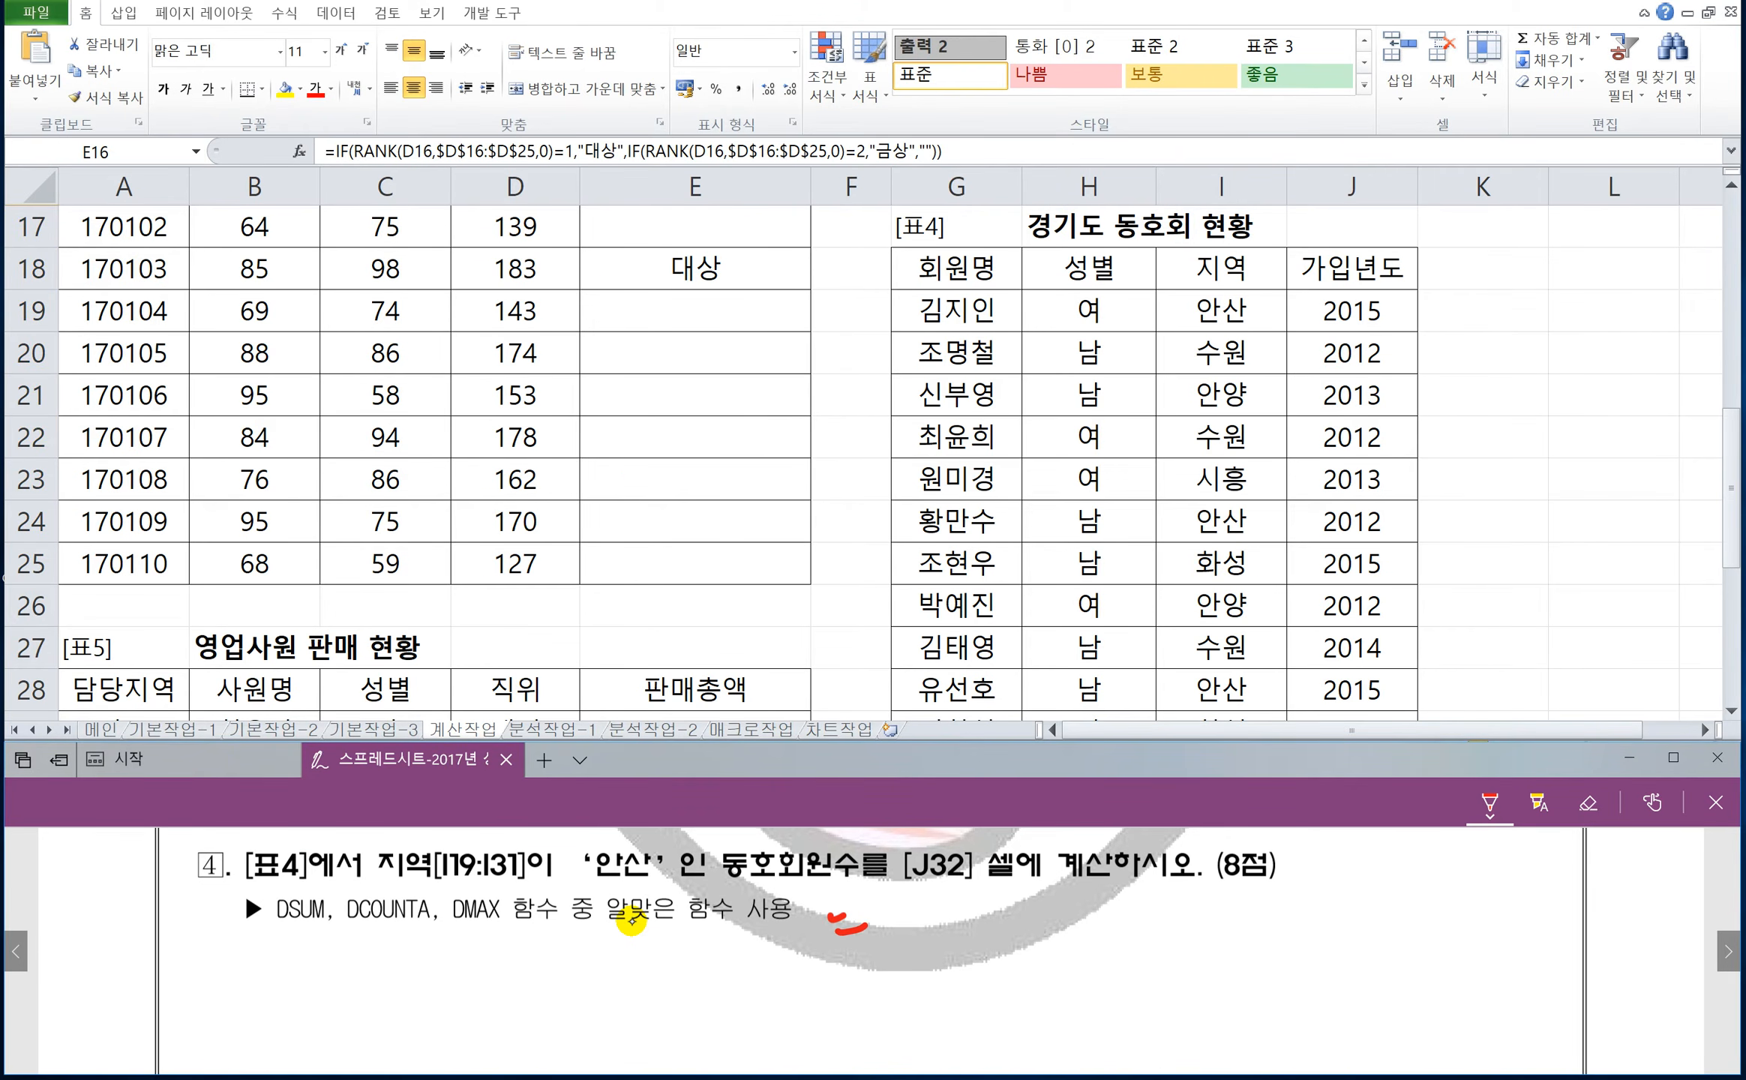
{"action": "left_click_drag", "start_coordinate": [878, 910], "coordinate": [923, 942]}
{"action": "left_click_drag", "start_coordinate": [944, 904], "coordinate": [999, 936]}
{"action": "left_click_drag", "start_coordinate": [1008, 903], "coordinate": [1023, 929]}
{"action": "left_click_drag", "start_coordinate": [1013, 920], "coordinate": [1044, 931]}
{"action": "left_click_drag", "start_coordinate": [1056, 897], "coordinate": [1054, 926]}
{"action": "left_click_drag", "start_coordinate": [1068, 902], "coordinate": [1122, 921]}
{"action": "left_click_drag", "start_coordinate": [1089, 934], "coordinate": [1124, 928]}
{"action": "left_click_drag", "start_coordinate": [1138, 886], "coordinate": [1164, 915]}
{"action": "left_click_drag", "start_coordinate": [1171, 906], "coordinate": [1184, 903]}
{"action": "mouse_move", "coordinate": [1139, 923]}
{"action": "left_mouse_down"}
{"action": "mouse_move", "coordinate": [1161, 939]}
{"action": "mouse_move", "coordinate": [1205, 908]}
{"action": "left_mouse_up"}
{"action": "left_click_drag", "start_coordinate": [1177, 921], "coordinate": [1205, 915]}
{"action": "mouse_move", "coordinate": [1196, 918]}
{"action": "left_mouse_down"}
{"action": "mouse_move", "coordinate": [1205, 938]}
{"action": "mouse_move", "coordinate": [1239, 937]}
{"action": "mouse_move", "coordinate": [1278, 914]}
{"action": "left_mouse_up"}
{"action": "mouse_move", "coordinate": [1249, 911]}
{"action": "left_mouse_down"}
{"action": "mouse_move", "coordinate": [1281, 936]}
{"action": "mouse_move", "coordinate": [1348, 916]}
{"action": "left_mouse_up"}
{"action": "left_click_drag", "start_coordinate": [1357, 883], "coordinate": [1377, 926]}
{"action": "mouse_move", "coordinate": [1389, 882]}
{"action": "left_mouse_down"}
{"action": "mouse_move", "coordinate": [1391, 927]}
{"action": "mouse_move", "coordinate": [1492, 911]}
{"action": "left_mouse_up"}
{"action": "mouse_move", "coordinate": [1500, 885]}
{"action": "left_mouse_down"}
{"action": "mouse_move", "coordinate": [1517, 929]}
{"action": "mouse_move", "coordinate": [1558, 922]}
{"action": "left_mouse_up"}
{"action": "mouse_move", "coordinate": [1541, 930]}
{"action": "left_mouse_down"}
{"action": "mouse_move", "coordinate": [1635, 922]}
{"action": "mouse_move", "coordinate": [1642, 937]}
{"action": "left_mouse_up"}
{"action": "left_click_drag", "start_coordinate": [1650, 900], "coordinate": [1659, 939]}
{"action": "left_click_drag", "start_coordinate": [1656, 881], "coordinate": [1666, 941]}
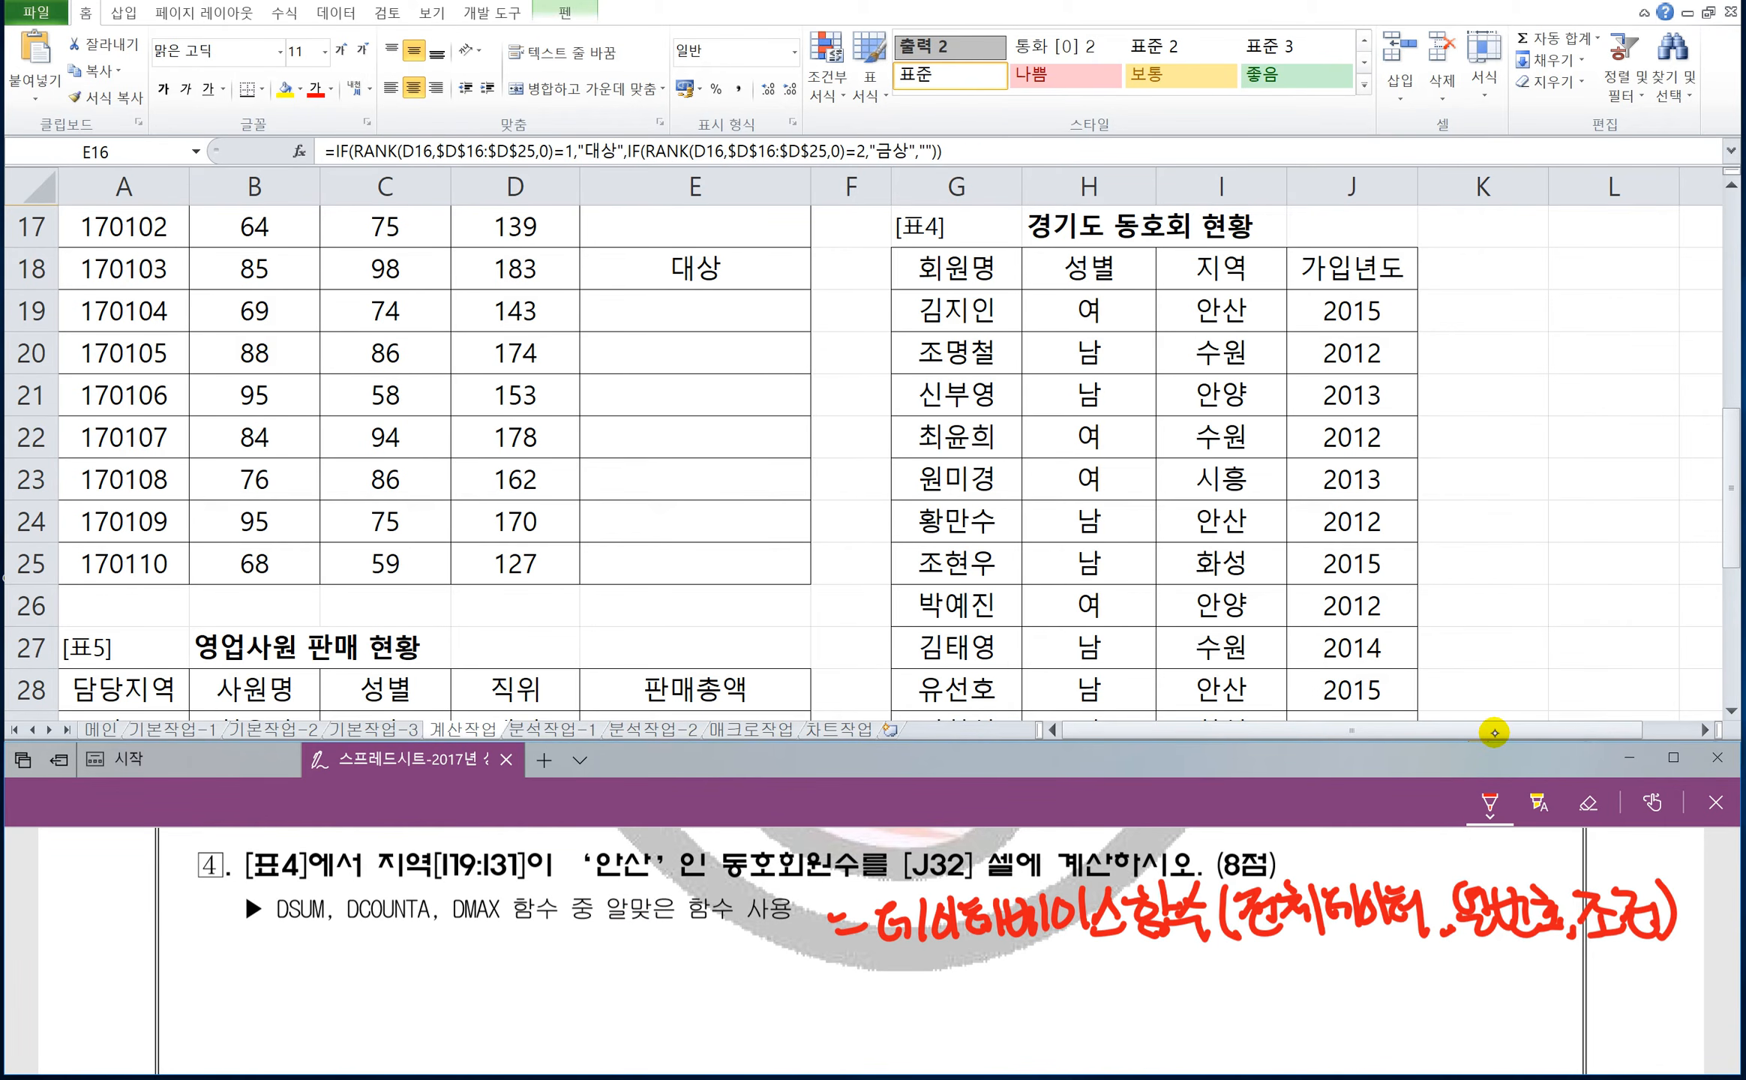
Circle question 4's 지역 '안산' criterion and label it 조건, underline 동호회원수 with an arrow, and write Dcounta below.
{"action": "mouse_move", "coordinate": [389, 844]}
{"action": "left_mouse_down"}
{"action": "mouse_move", "coordinate": [383, 887]}
{"action": "mouse_move", "coordinate": [598, 886]}
{"action": "mouse_move", "coordinate": [664, 843]}
{"action": "mouse_move", "coordinate": [376, 851]}
{"action": "left_mouse_up"}
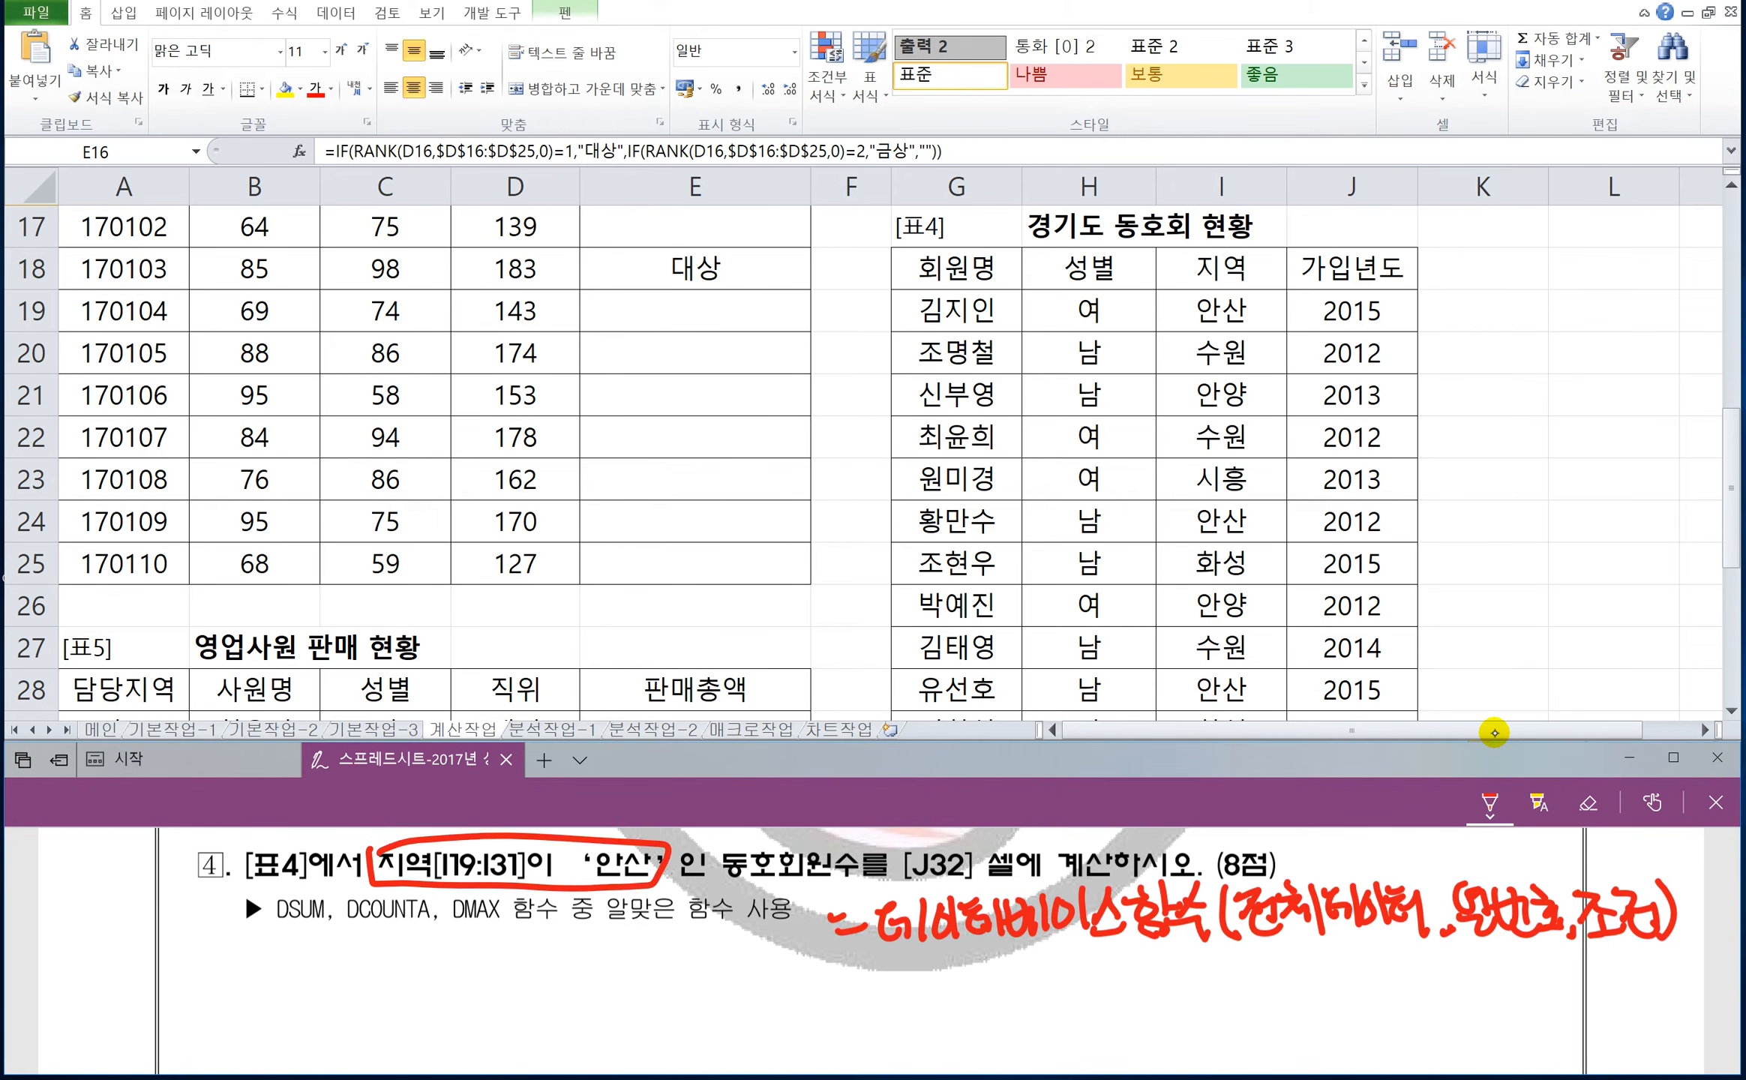
{"action": "mouse_move", "coordinate": [478, 907]}
{"action": "left_mouse_down"}
{"action": "mouse_move", "coordinate": [509, 894]}
{"action": "mouse_move", "coordinate": [579, 960]}
{"action": "left_mouse_up"}
{"action": "left_click_drag", "start_coordinate": [712, 890], "coordinate": [851, 887]}
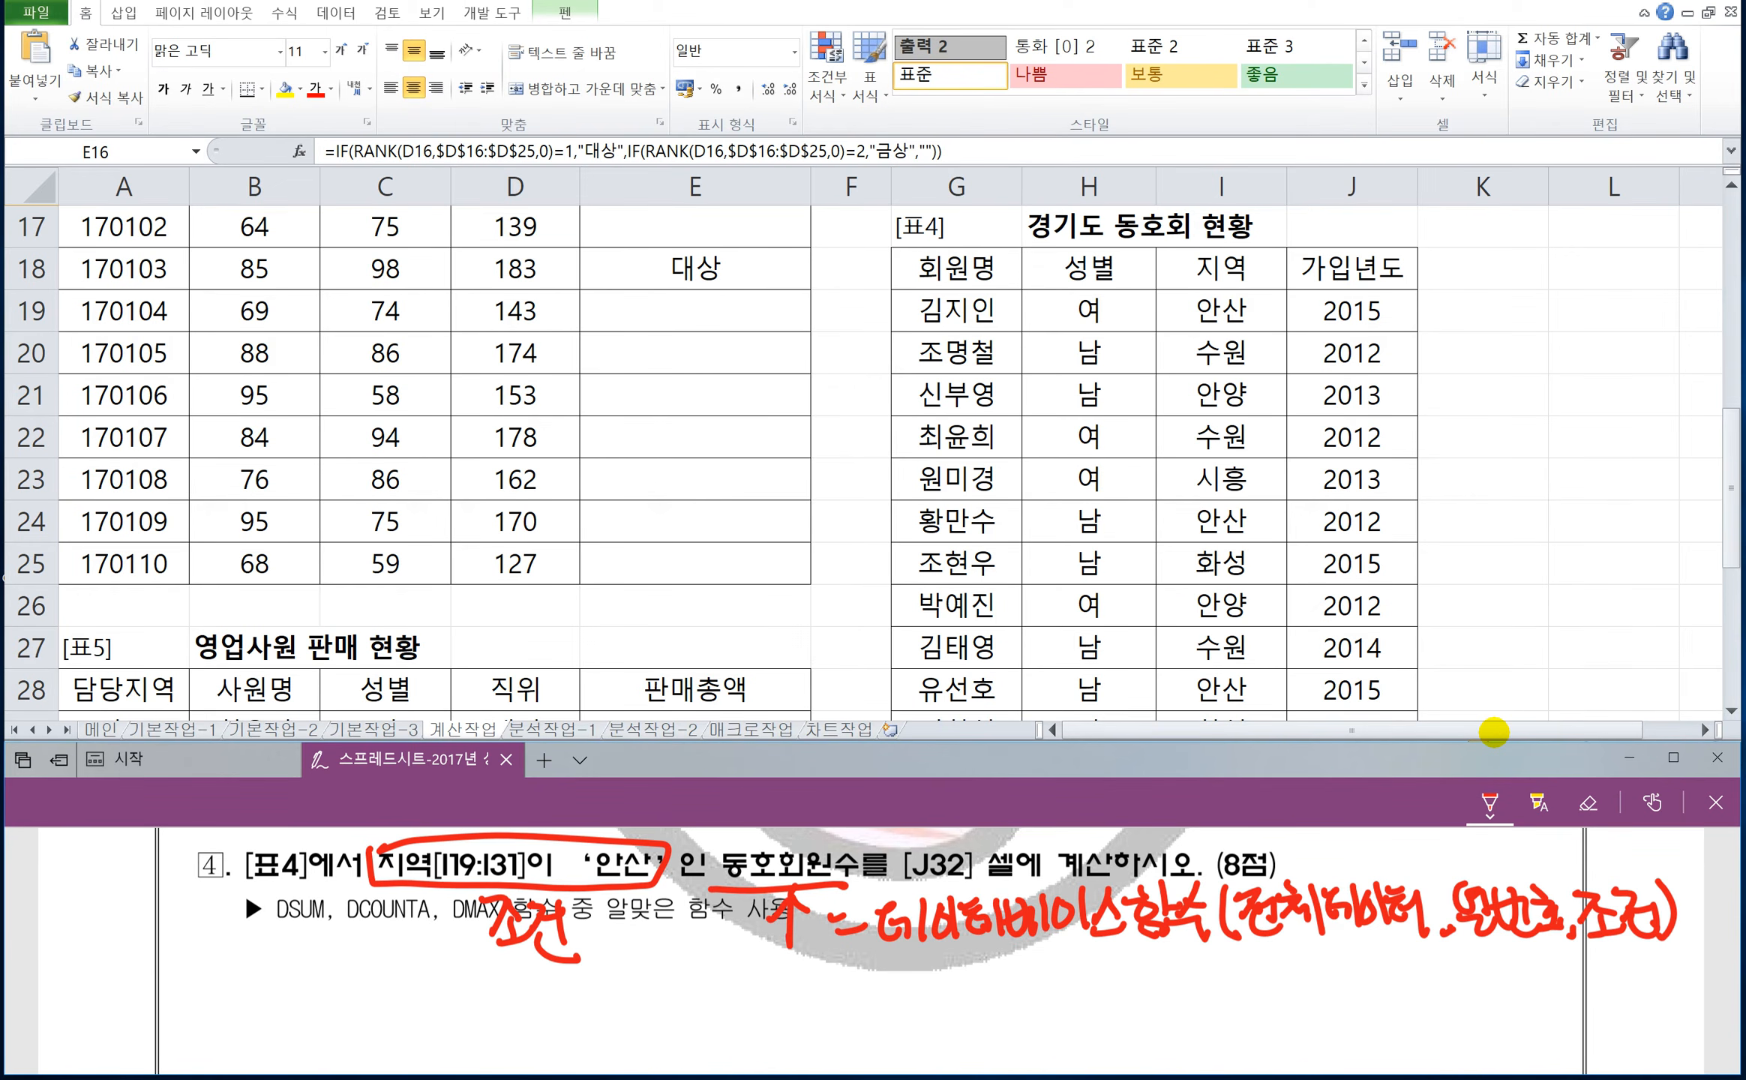
{"action": "mouse_move", "coordinate": [704, 967]}
{"action": "left_mouse_down"}
{"action": "mouse_move", "coordinate": [702, 1008]}
{"action": "mouse_move", "coordinate": [845, 996]}
{"action": "mouse_move", "coordinate": [870, 954]}
{"action": "left_mouse_up"}
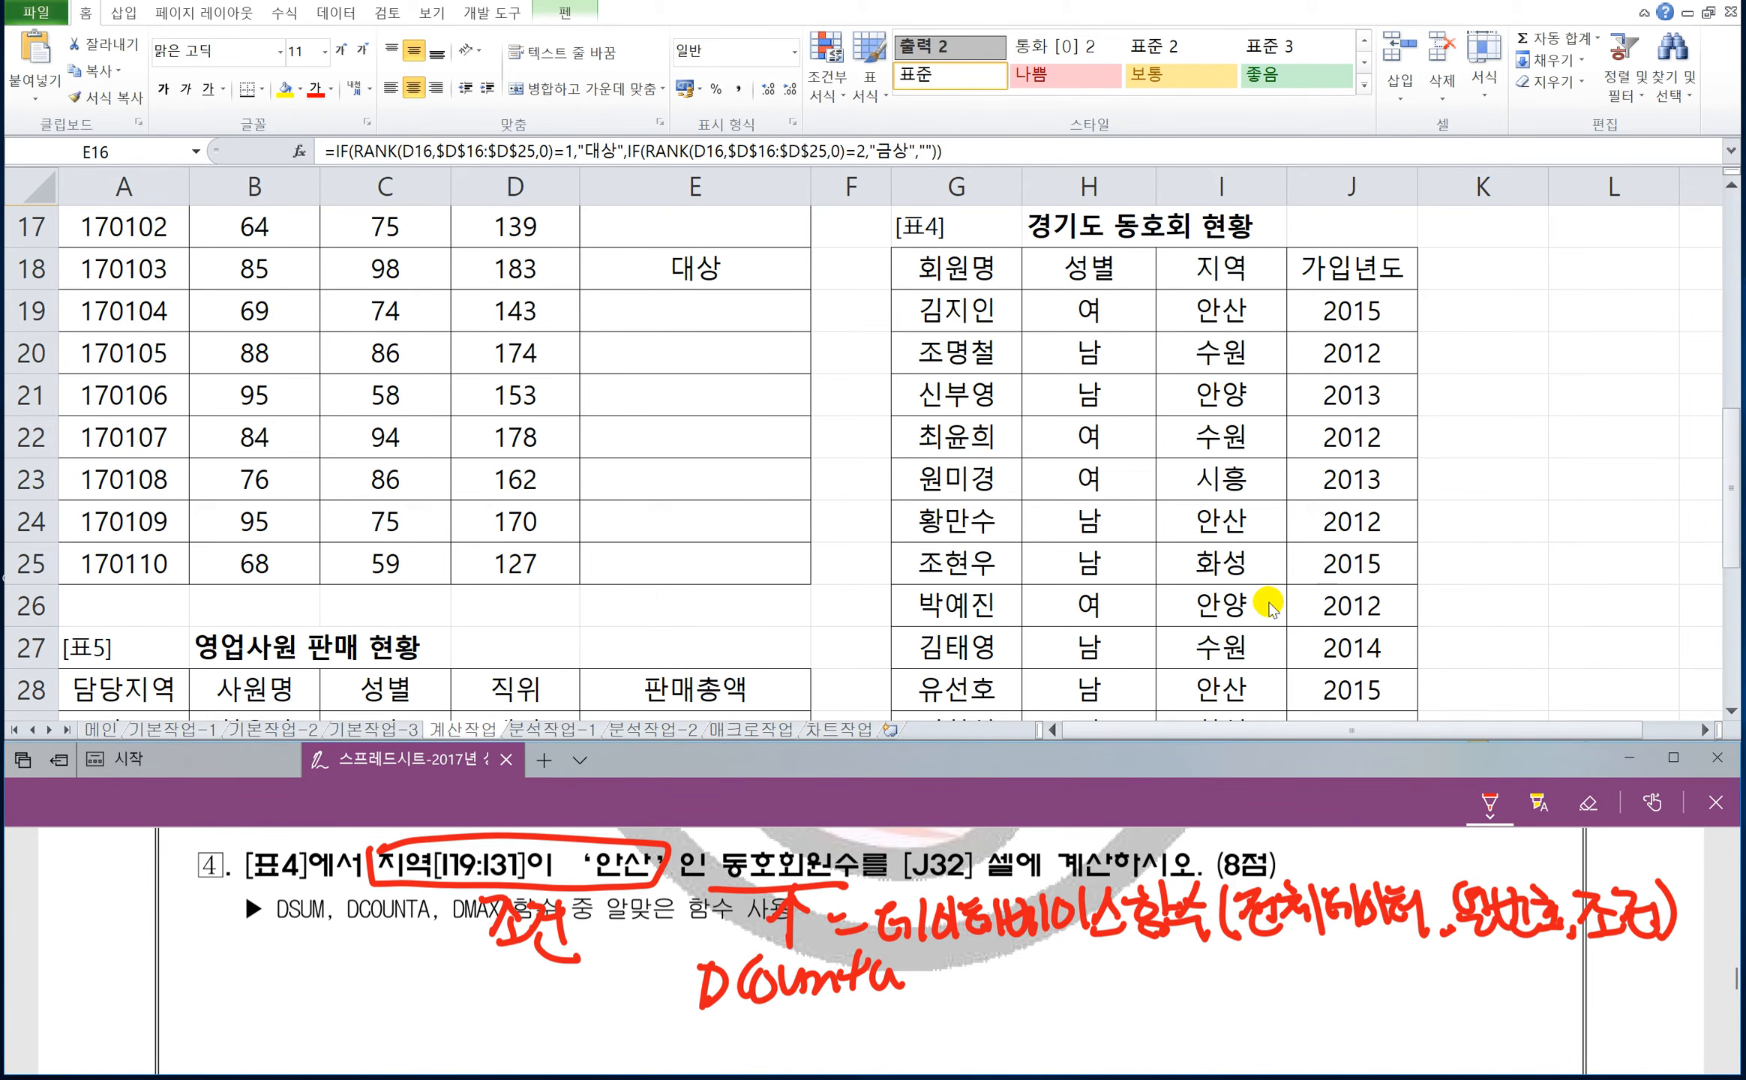
Begin a DCOUNTA formula in J32 for the 안산 member count of 표4.
{"action": "left_click", "coordinate": [1273, 557]}
{"action": "scroll", "coordinate": [1280, 553], "scroll_direction": "down", "scroll_amount": 2}
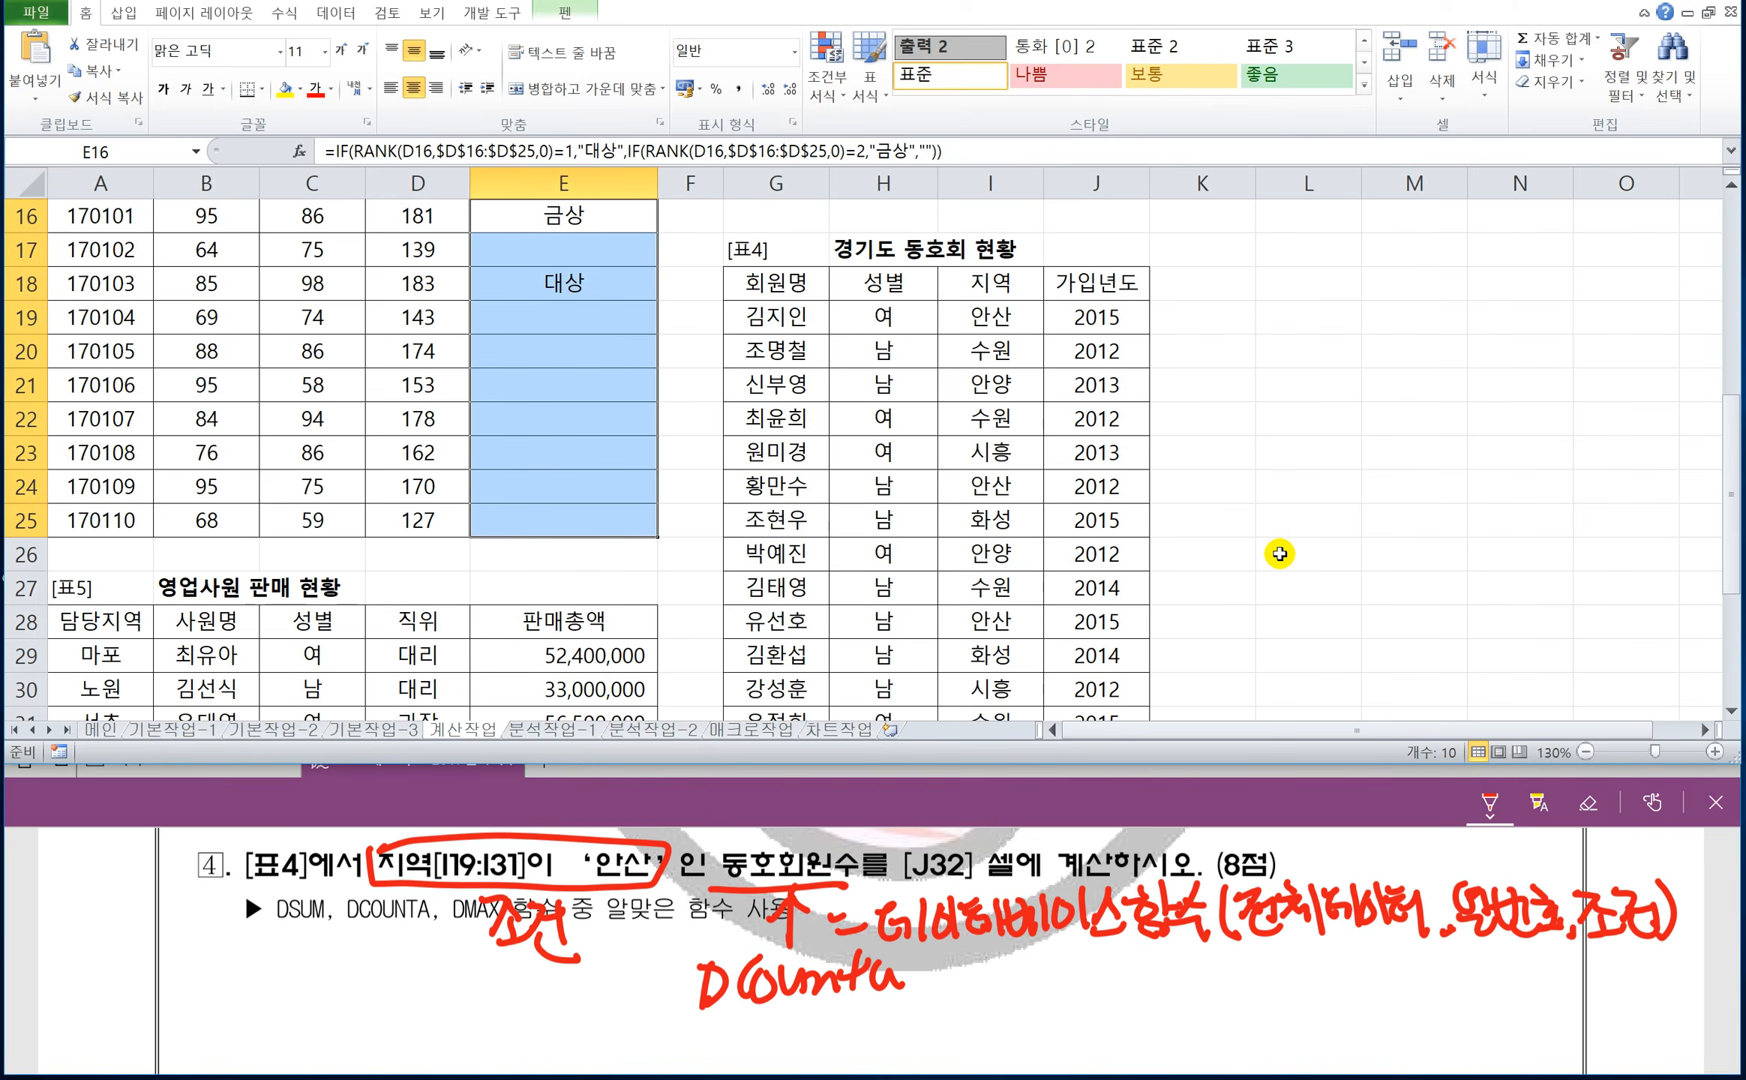
{"action": "scroll", "coordinate": [1277, 555], "scroll_direction": "down", "scroll_amount": 1}
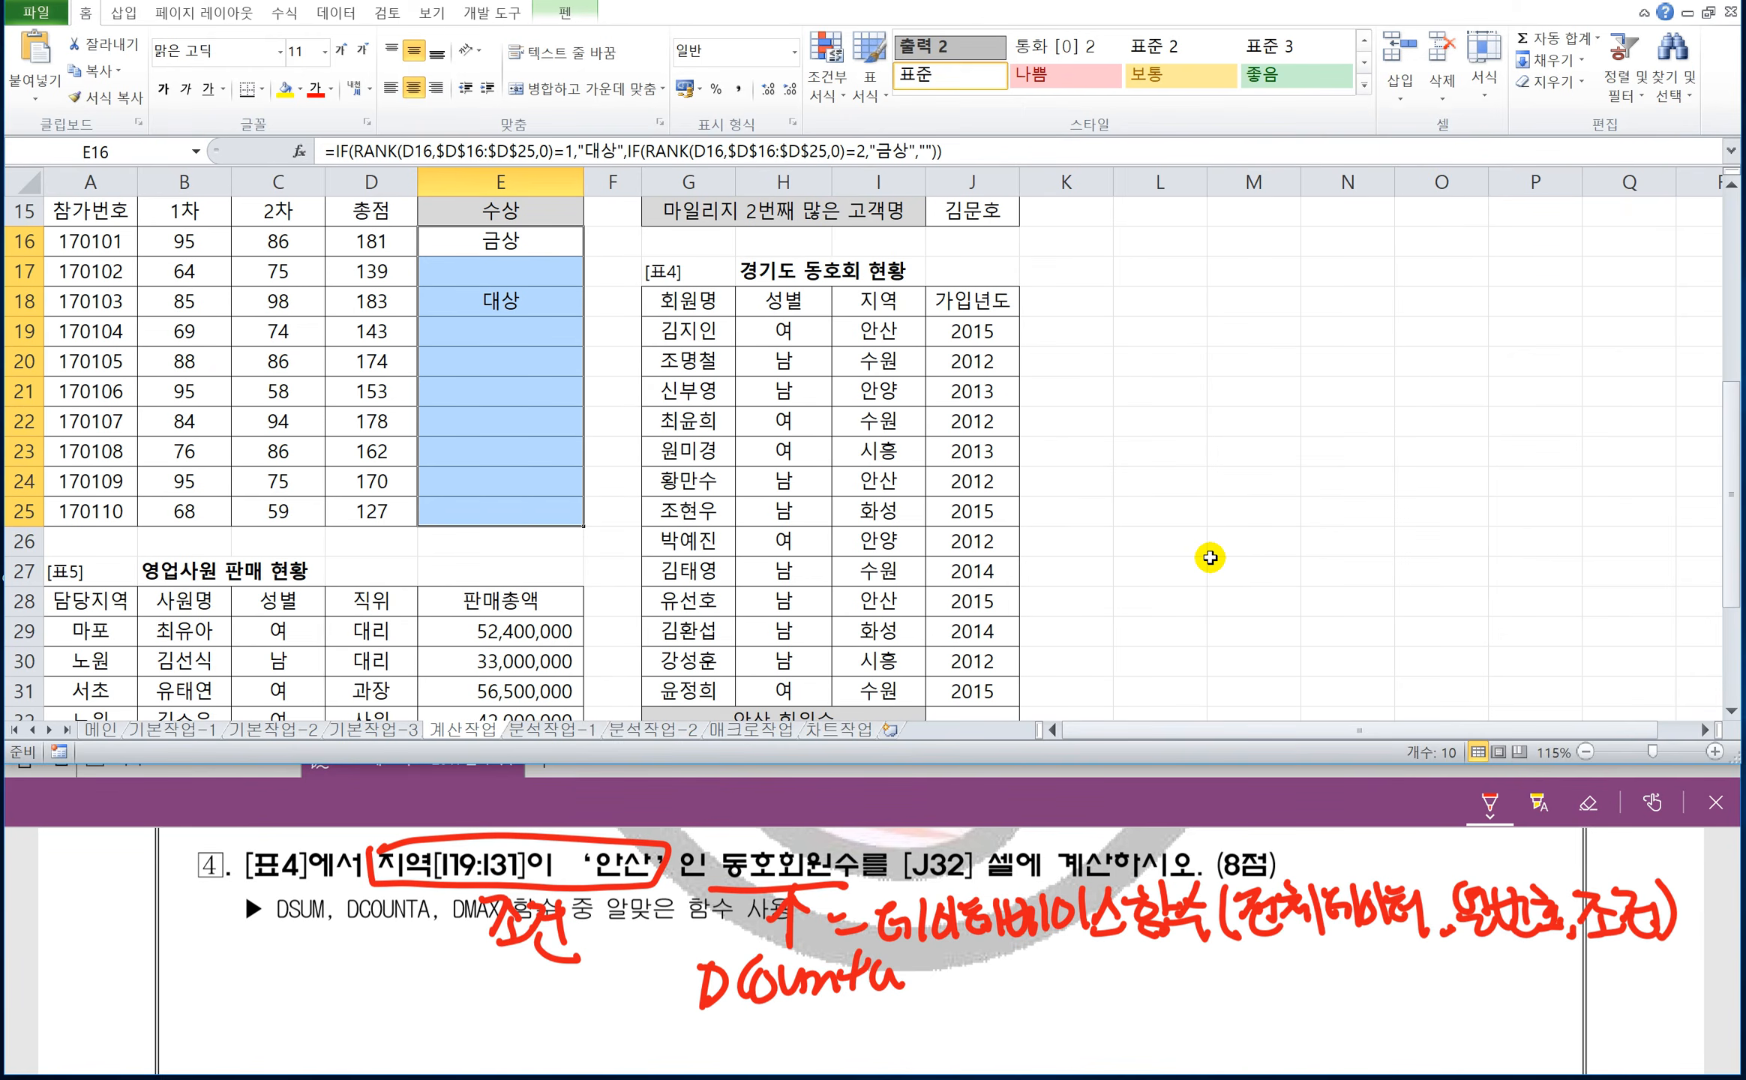
{"action": "scroll", "coordinate": [1210, 557], "scroll_direction": "down", "scroll_amount": 1}
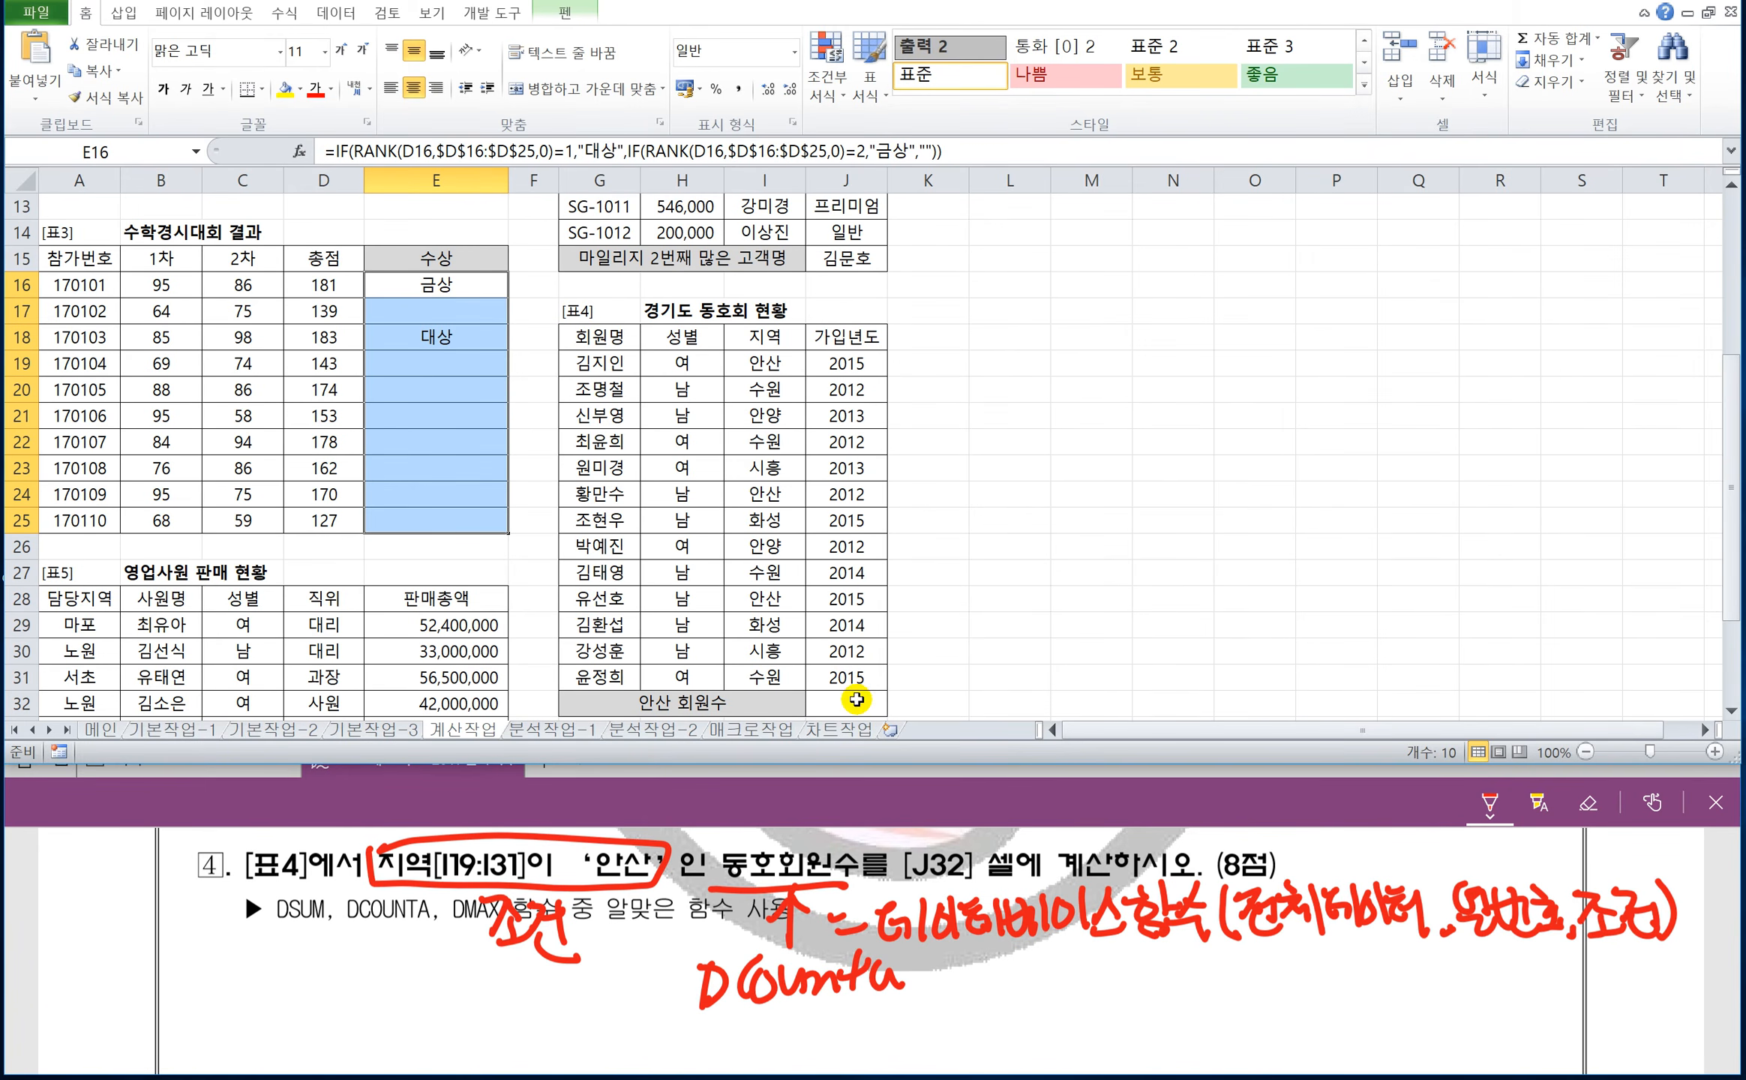
{"action": "scroll", "coordinate": [873, 637], "scroll_direction": "up", "scroll_amount": 1}
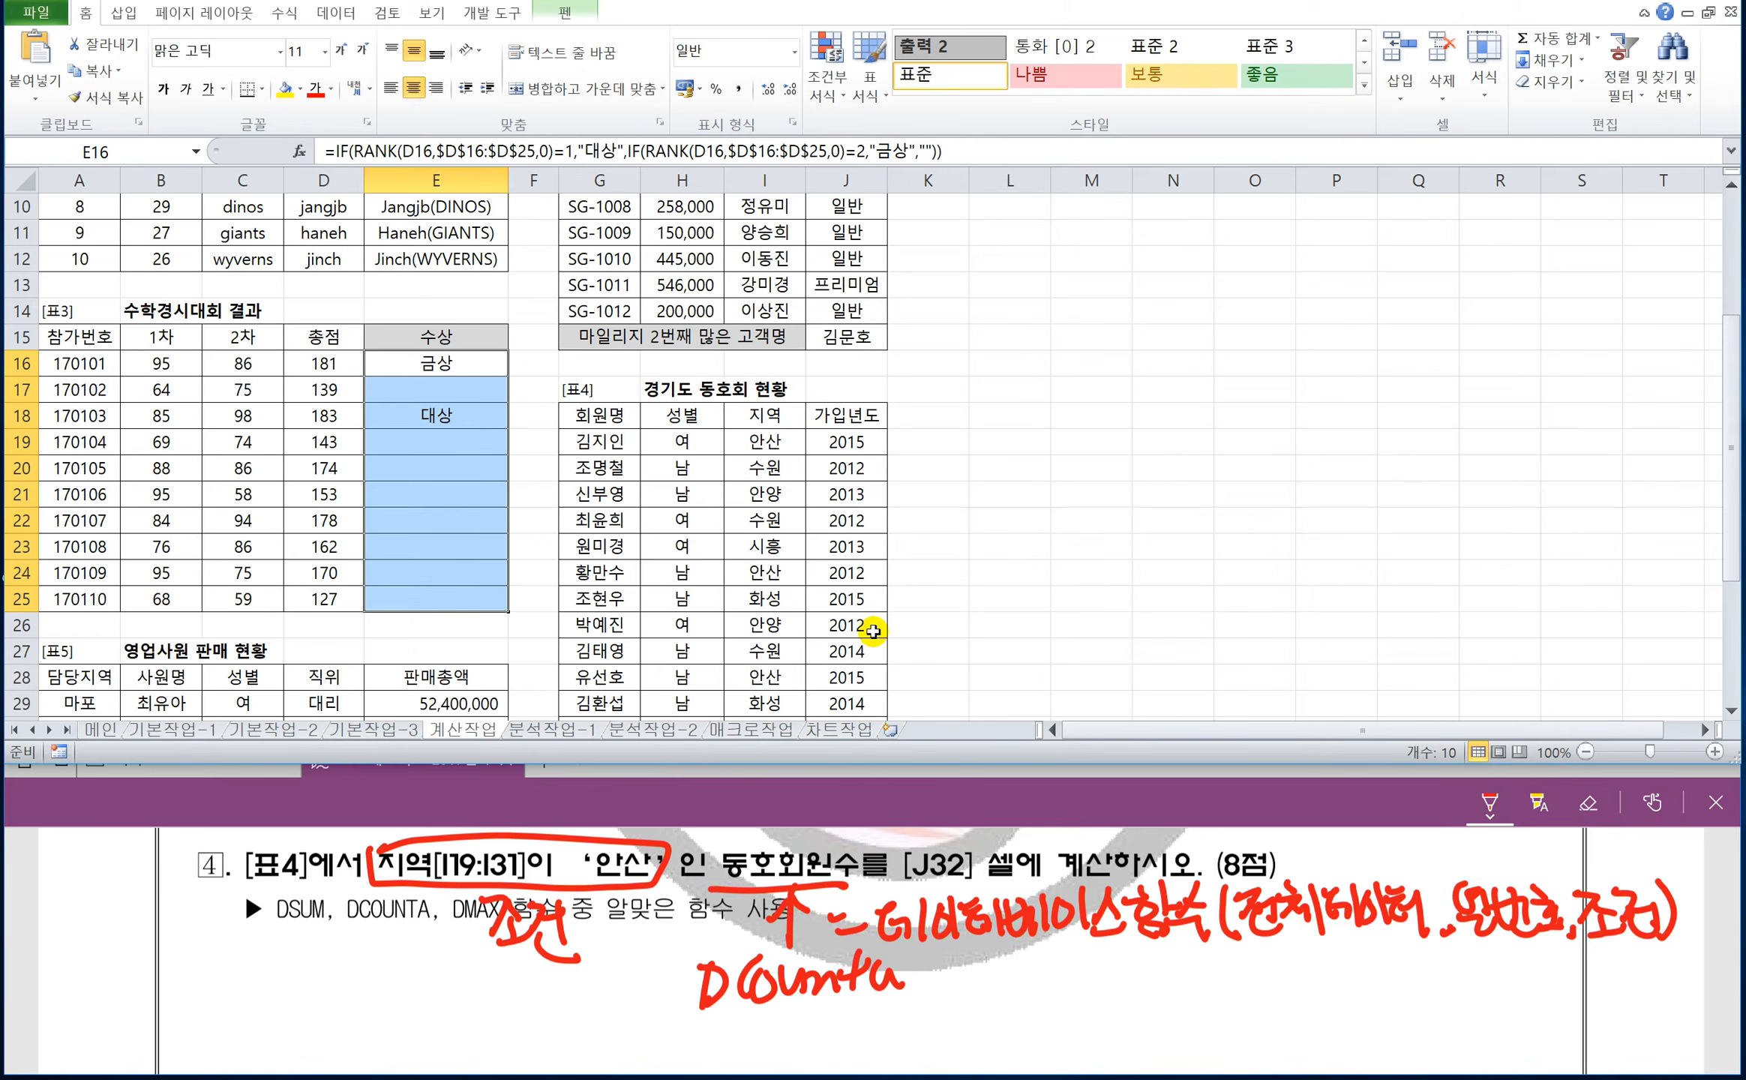
{"action": "left_click", "coordinate": [1731, 709]}
{"action": "left_click", "coordinate": [1731, 708]}
{"action": "left_click", "coordinate": [1731, 709]}
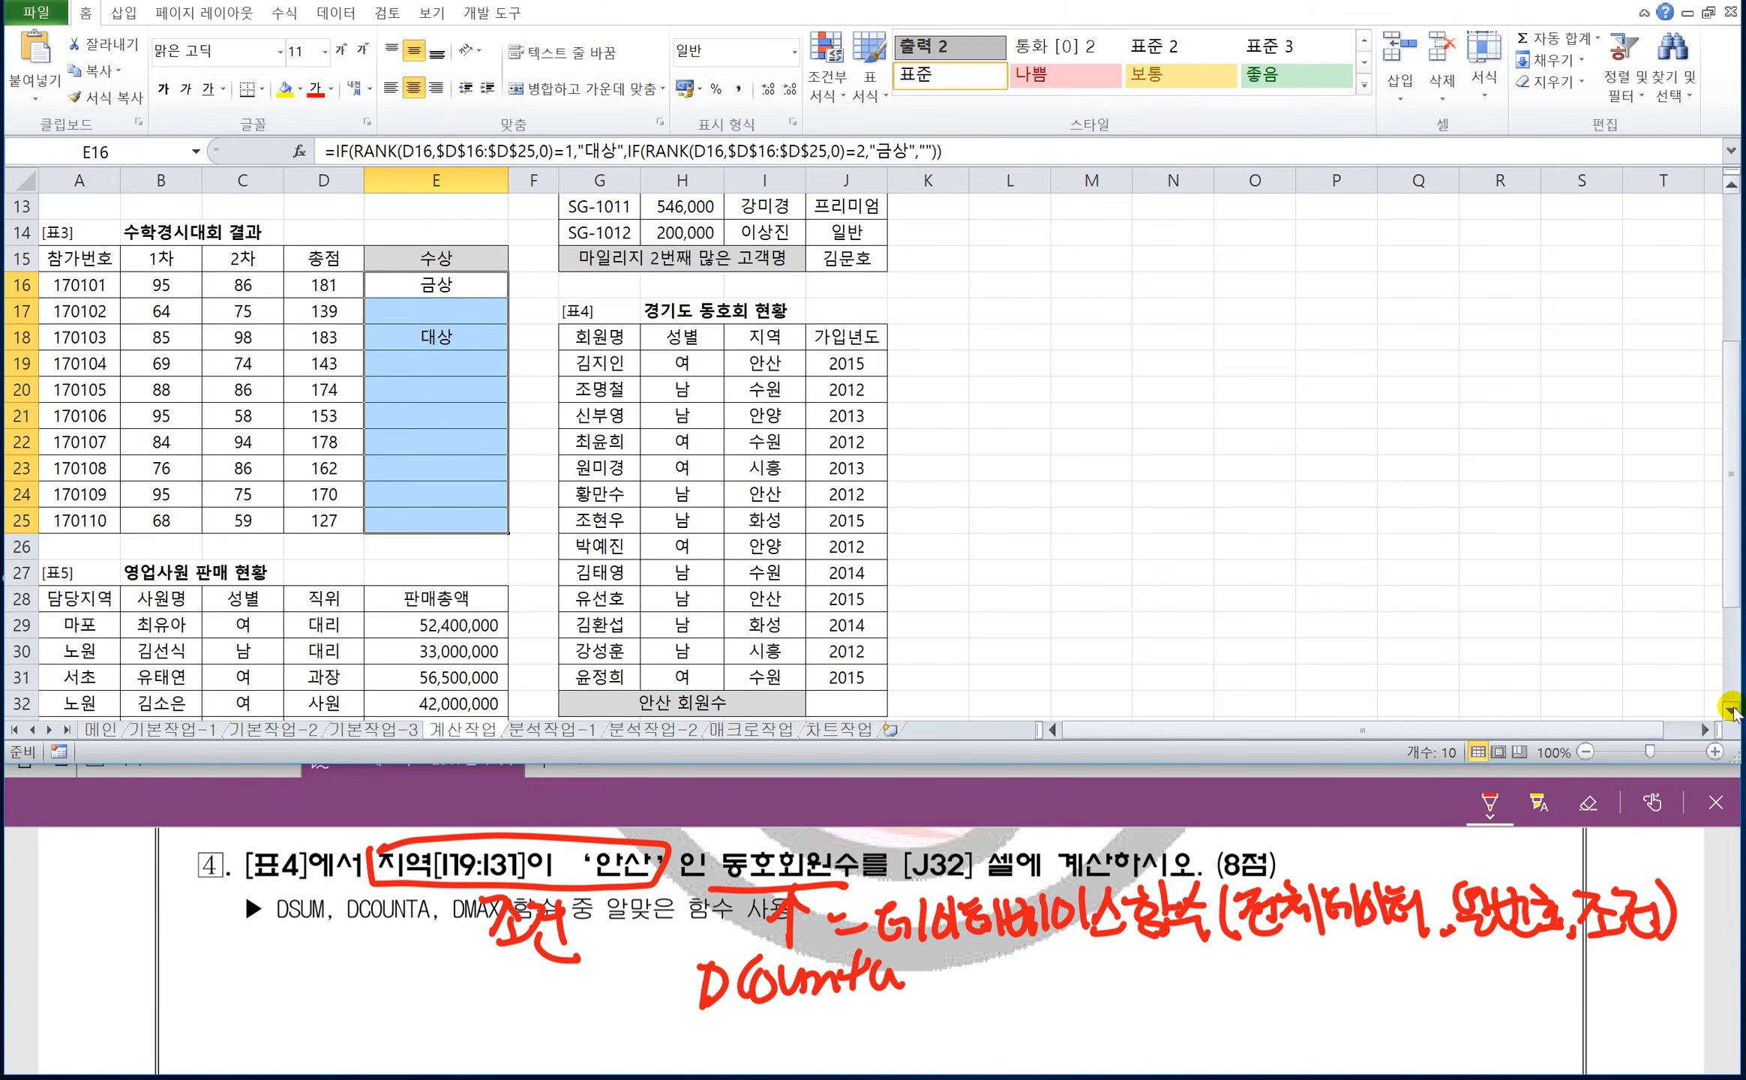
{"action": "left_click", "coordinate": [1731, 709]}
{"action": "left_click", "coordinate": [1731, 709]}
{"action": "scroll", "coordinate": [1102, 600], "scroll_direction": "up", "scroll_amount": 1}
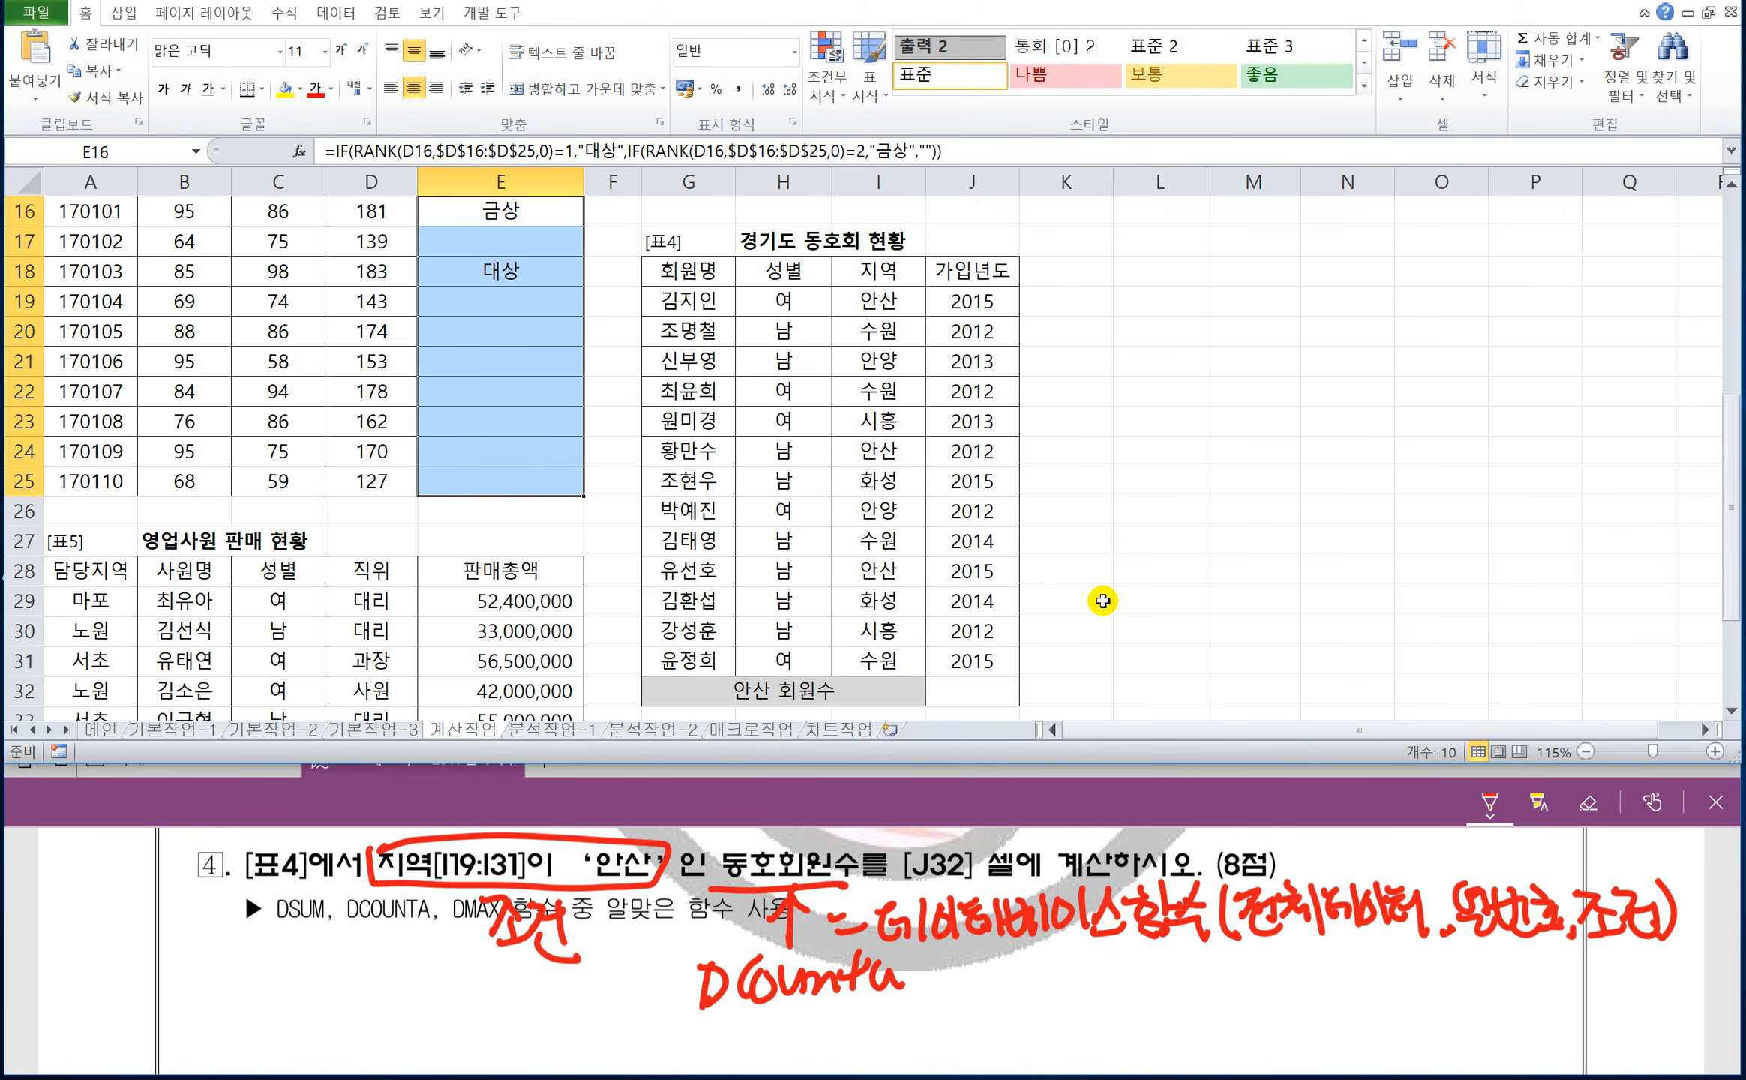
{"action": "scroll", "coordinate": [1102, 600], "scroll_direction": "up", "scroll_amount": 1}
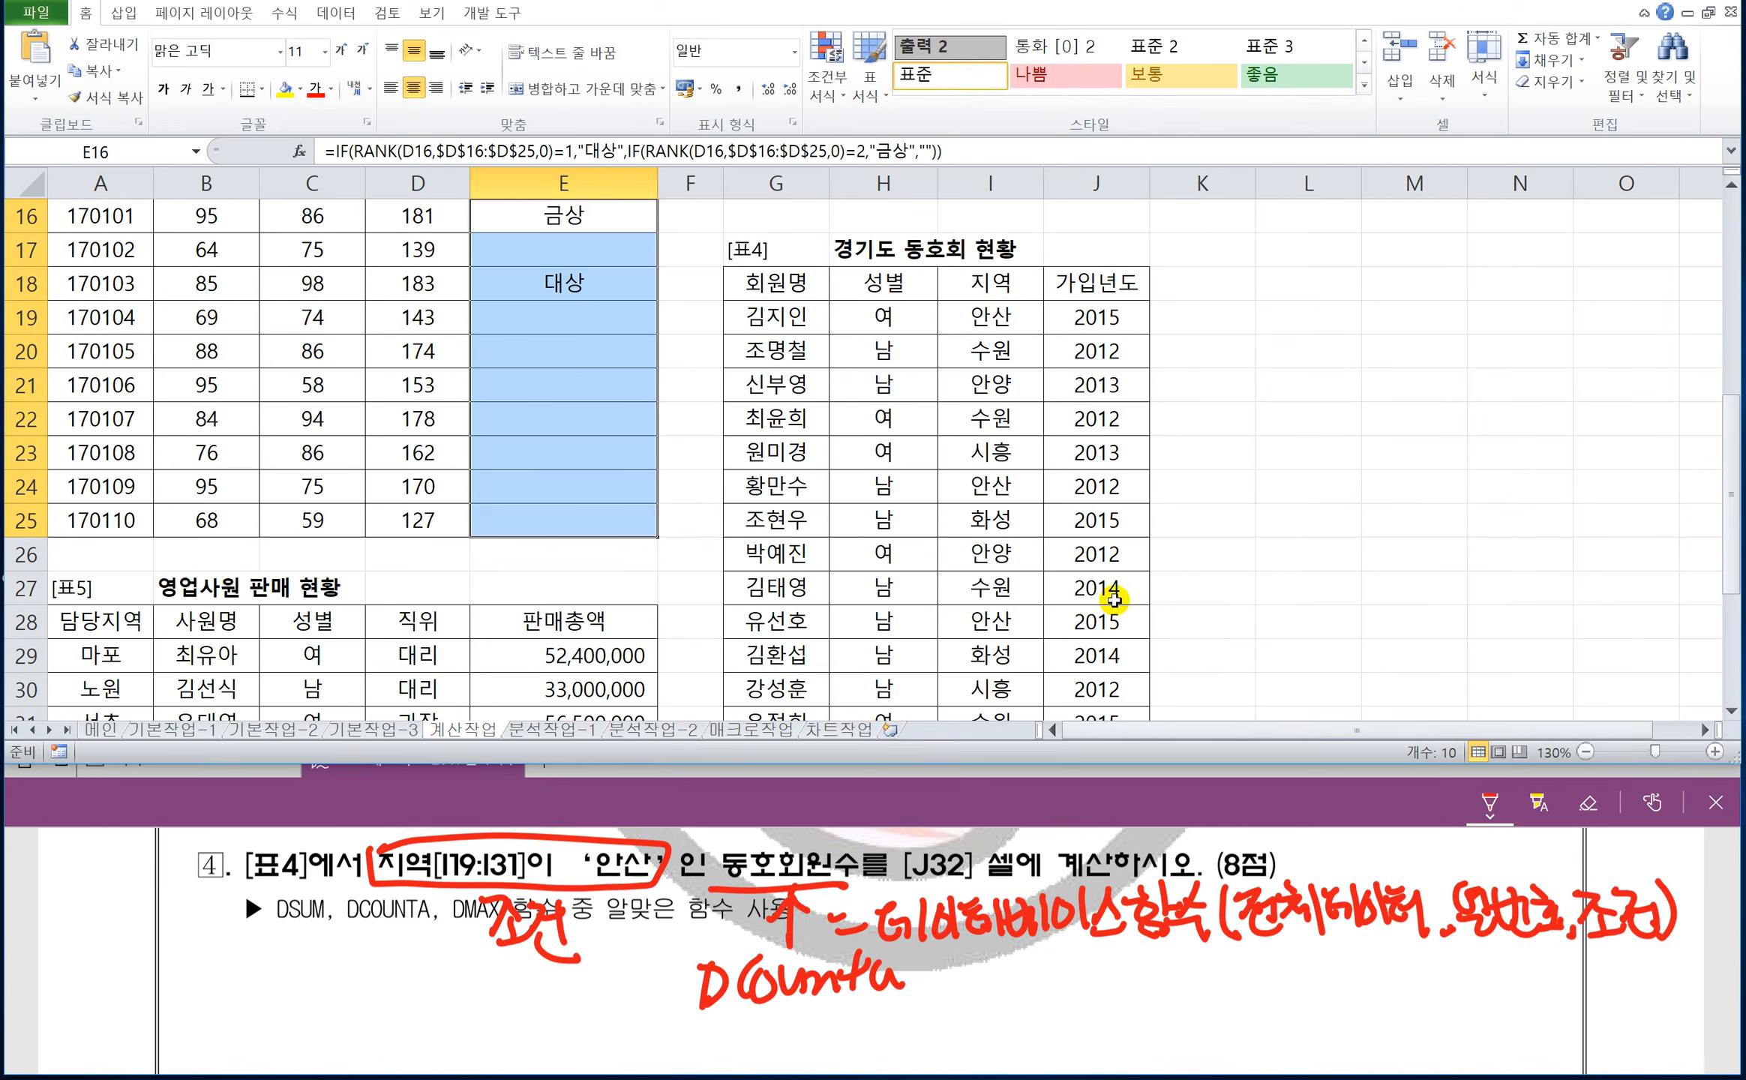
{"action": "left_click", "coordinate": [1731, 709]}
{"action": "left_click", "coordinate": [1731, 708]}
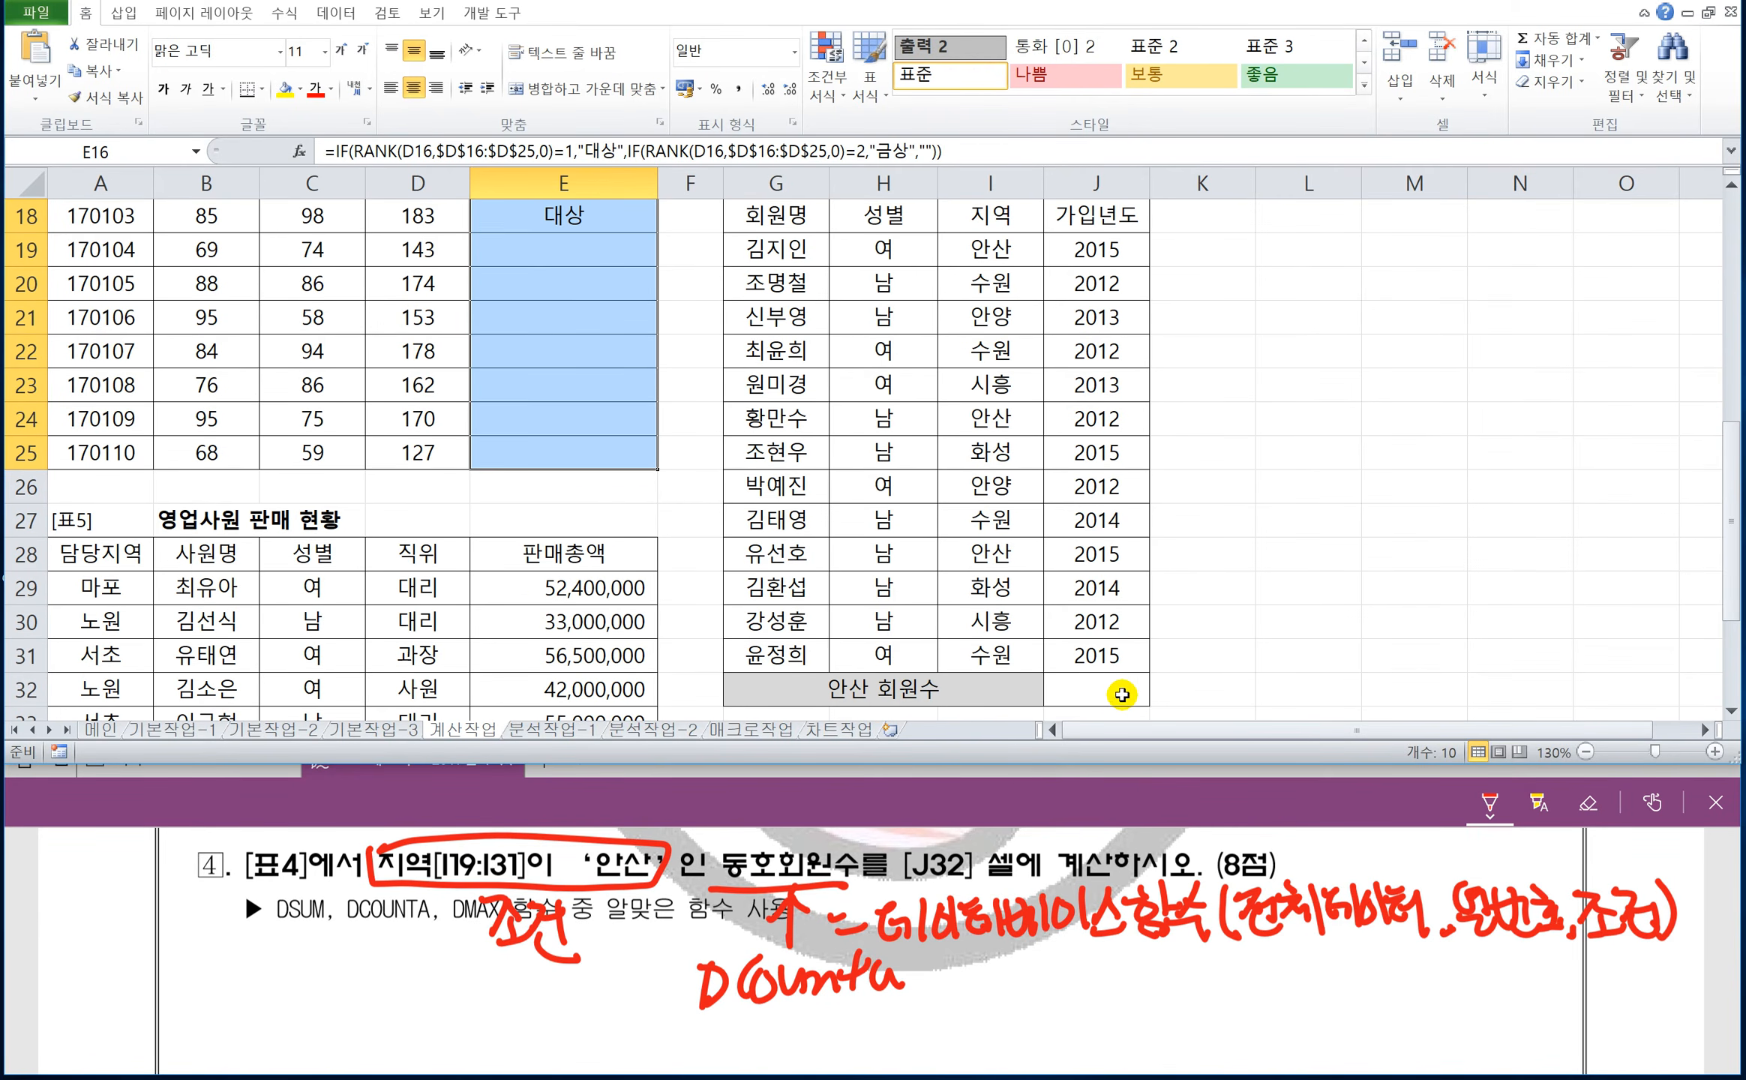
{"action": "left_click", "coordinate": [1110, 691]}
{"action": "type", "text": "="}
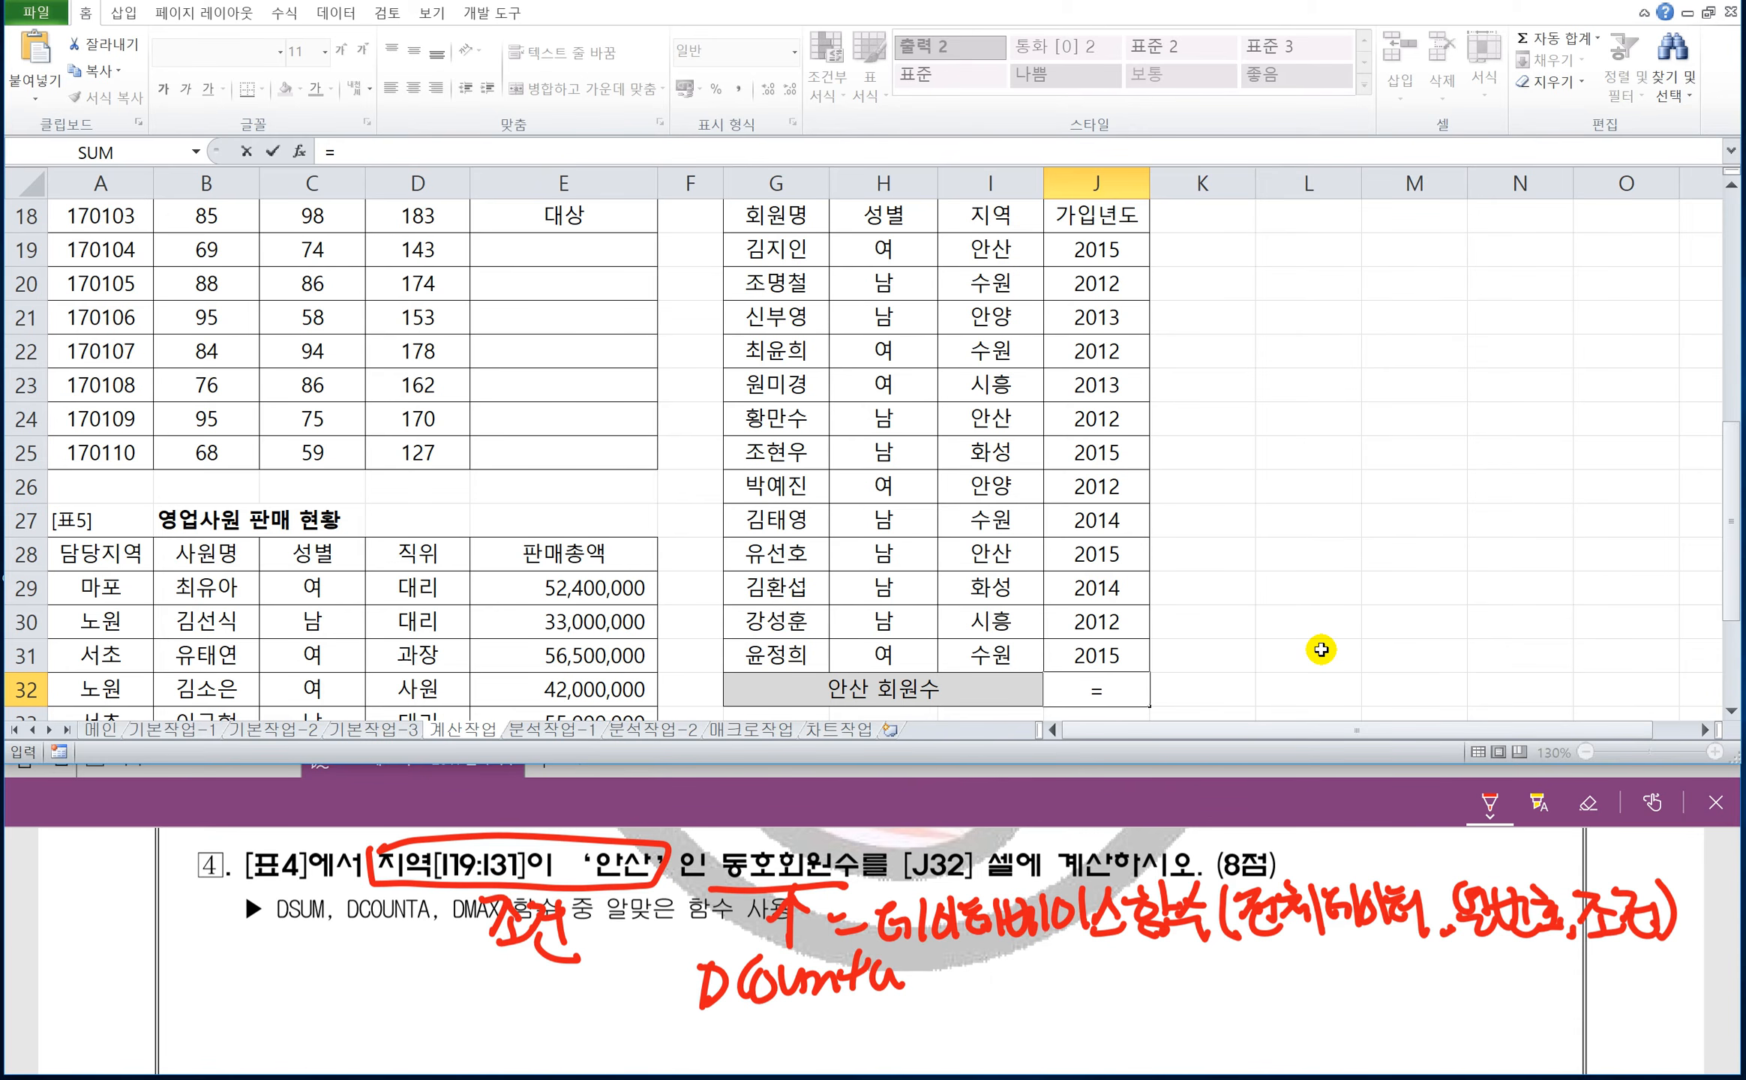
{"action": "type", "text": "dac"}
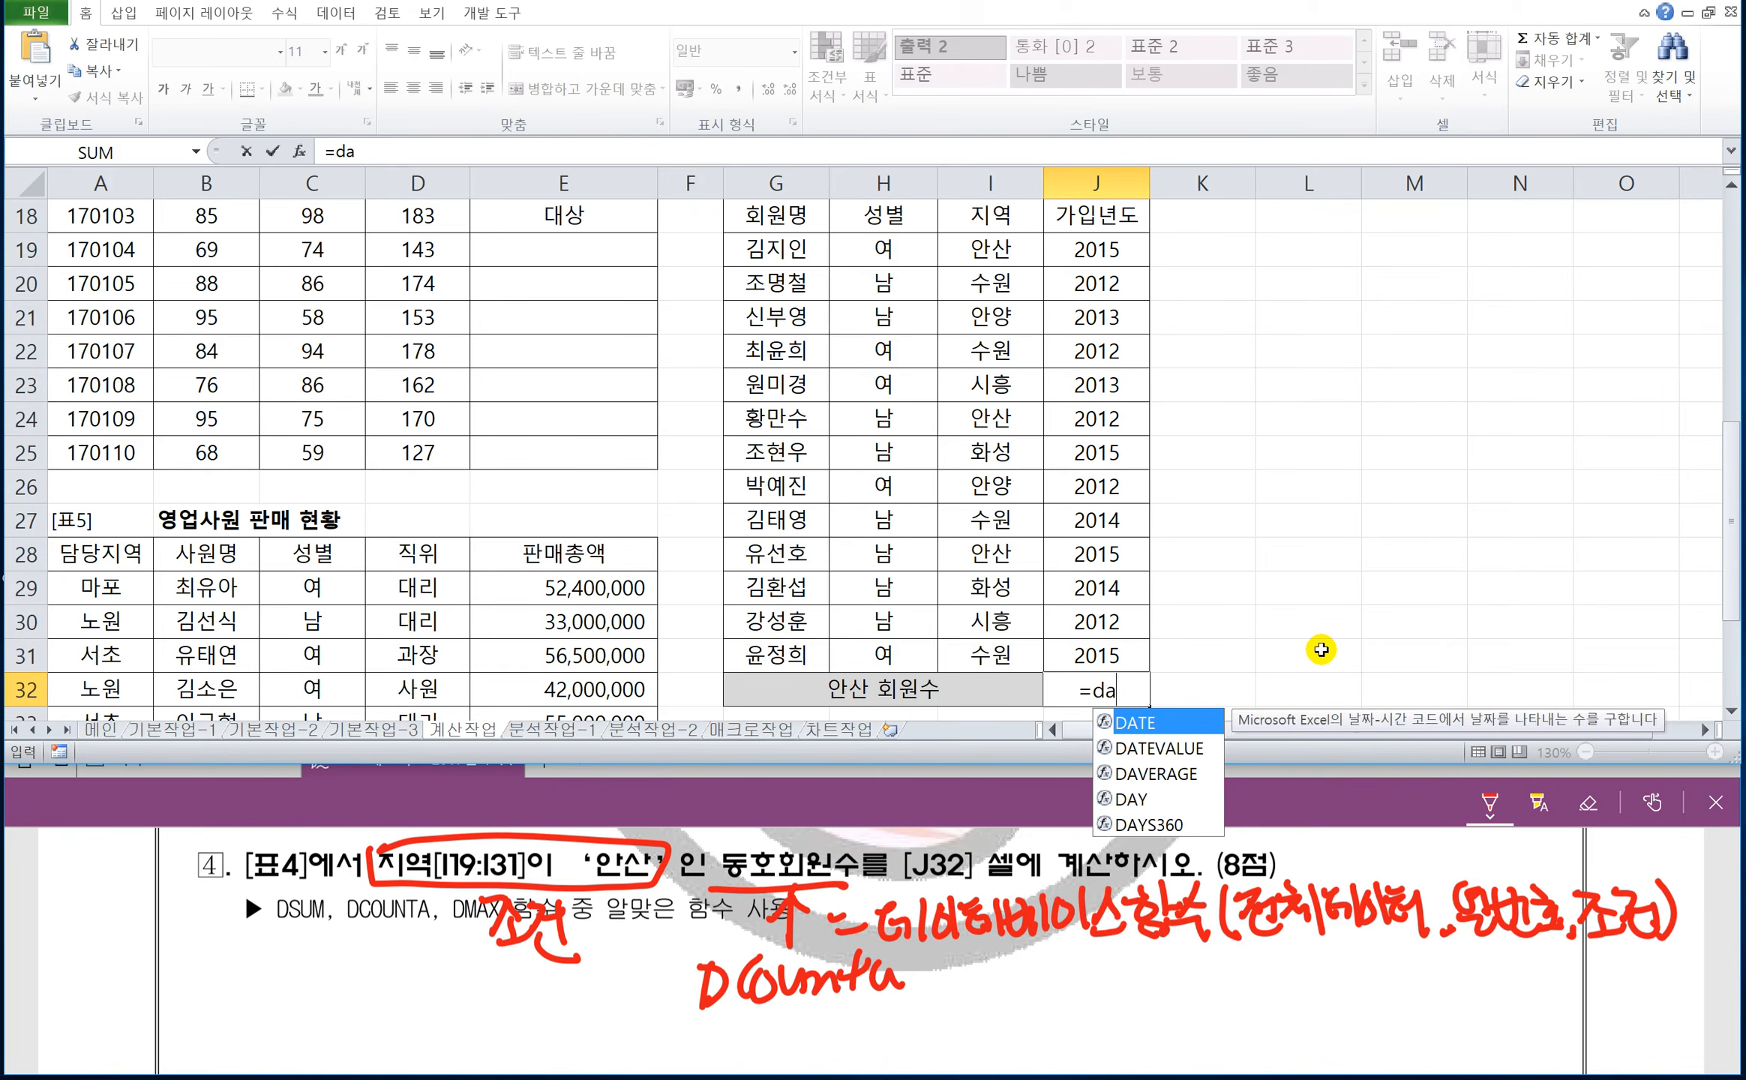
{"action": "key", "text": "BackSpace"}
{"action": "key", "text": "BackSpace"}
{"action": "type", "text": "counta("}
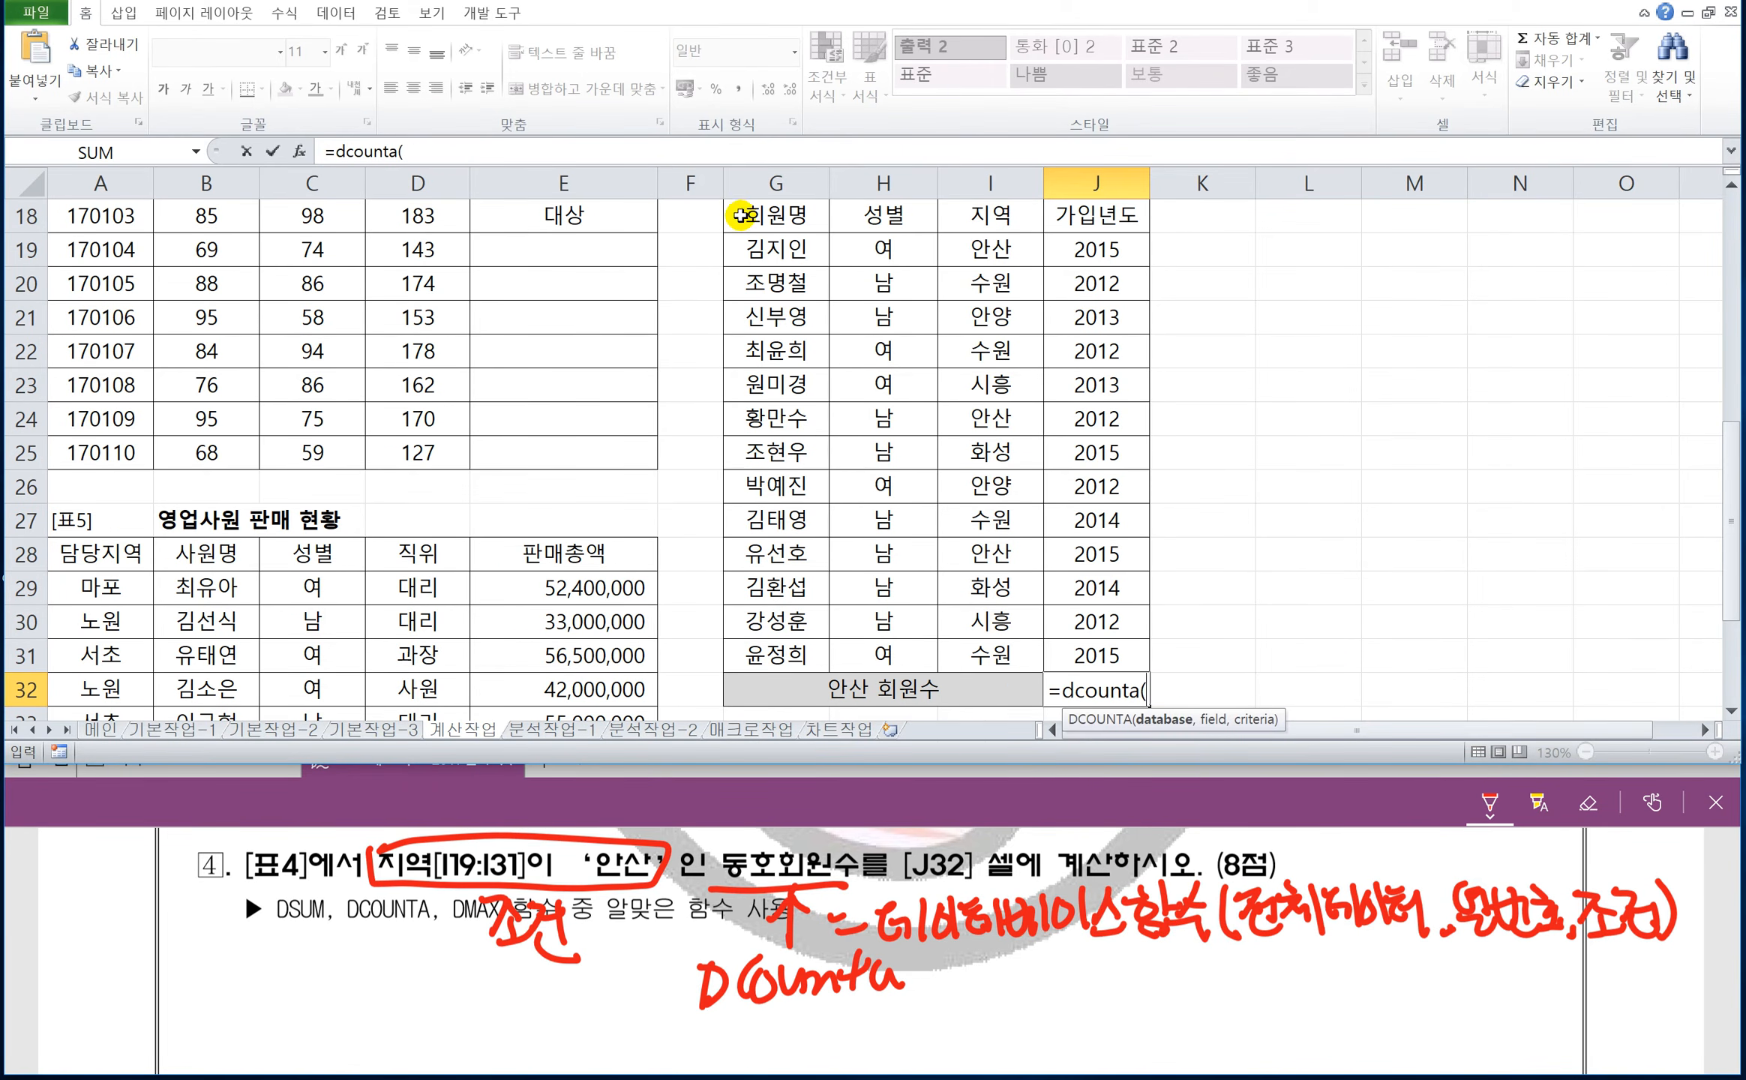
Complete J32's DCOUNTA formula with G18:J31 as the database, J18 as the field and I18:I19 as the criteria.
{"action": "left_click_drag", "start_coordinate": [740, 216], "coordinate": [1101, 650]}
{"action": "type", "text": ","}
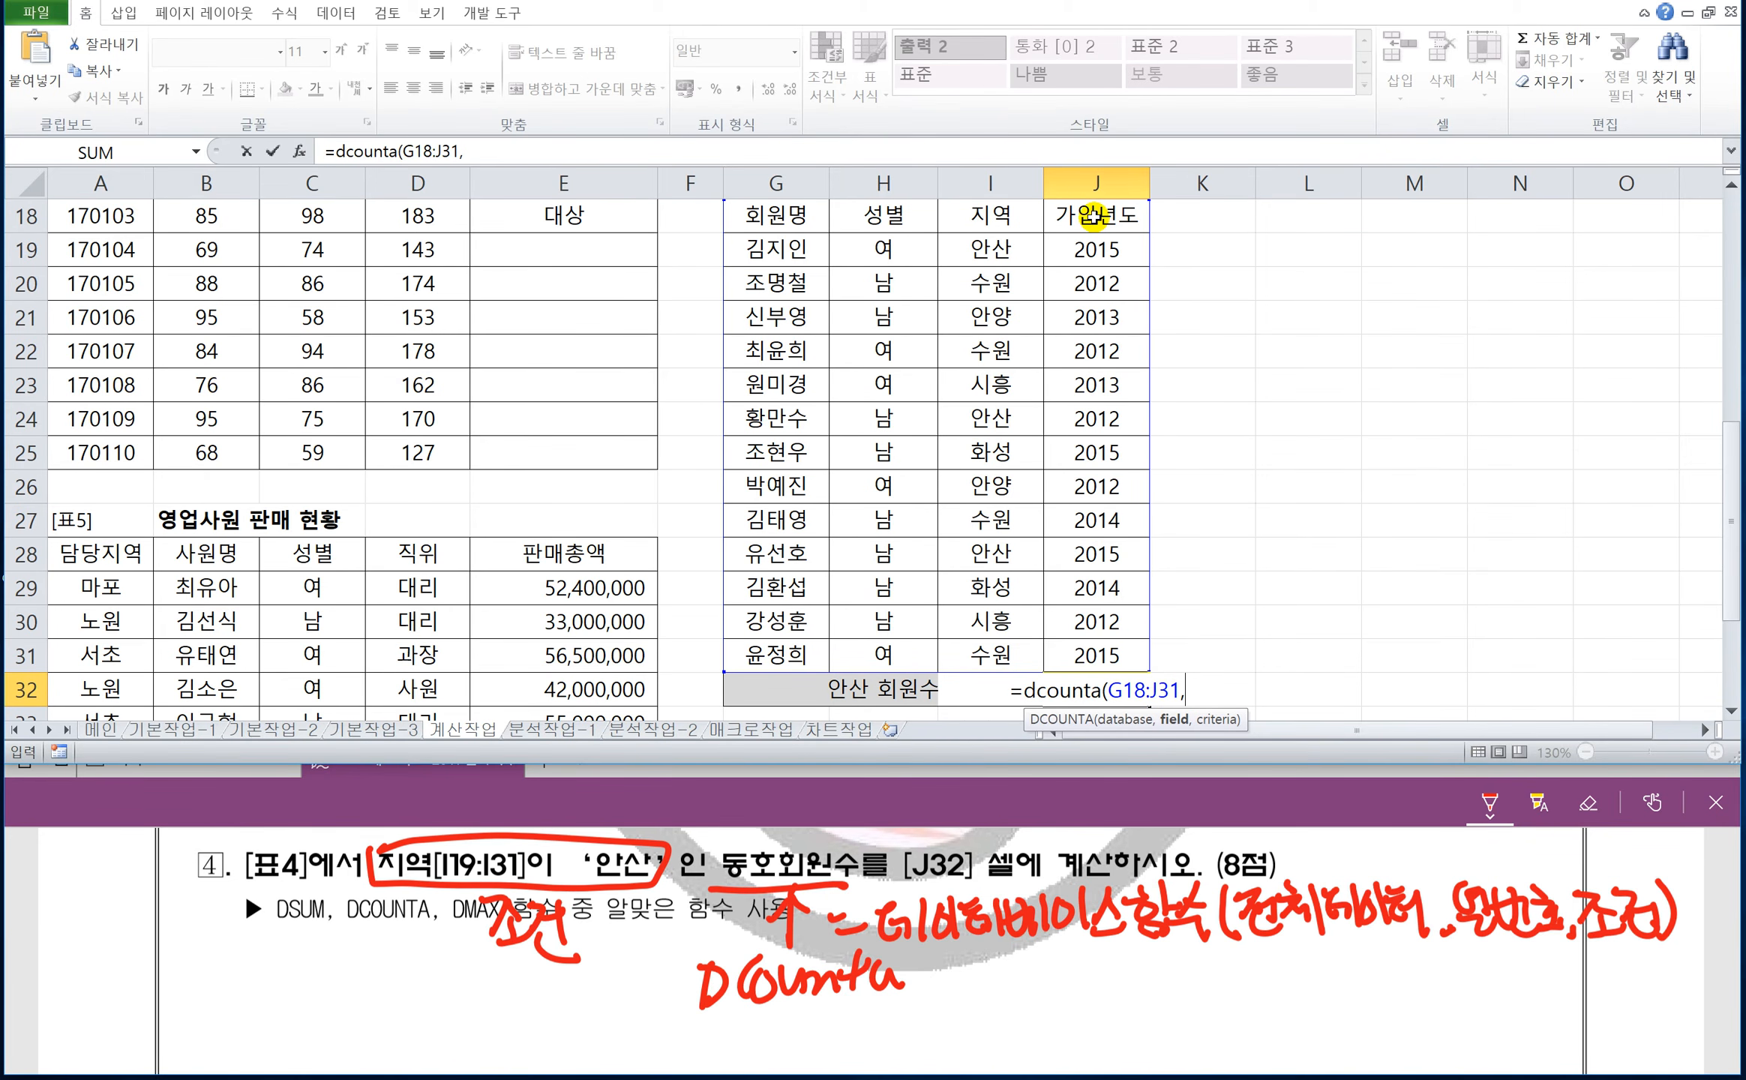
{"action": "left_click", "coordinate": [1094, 216]}
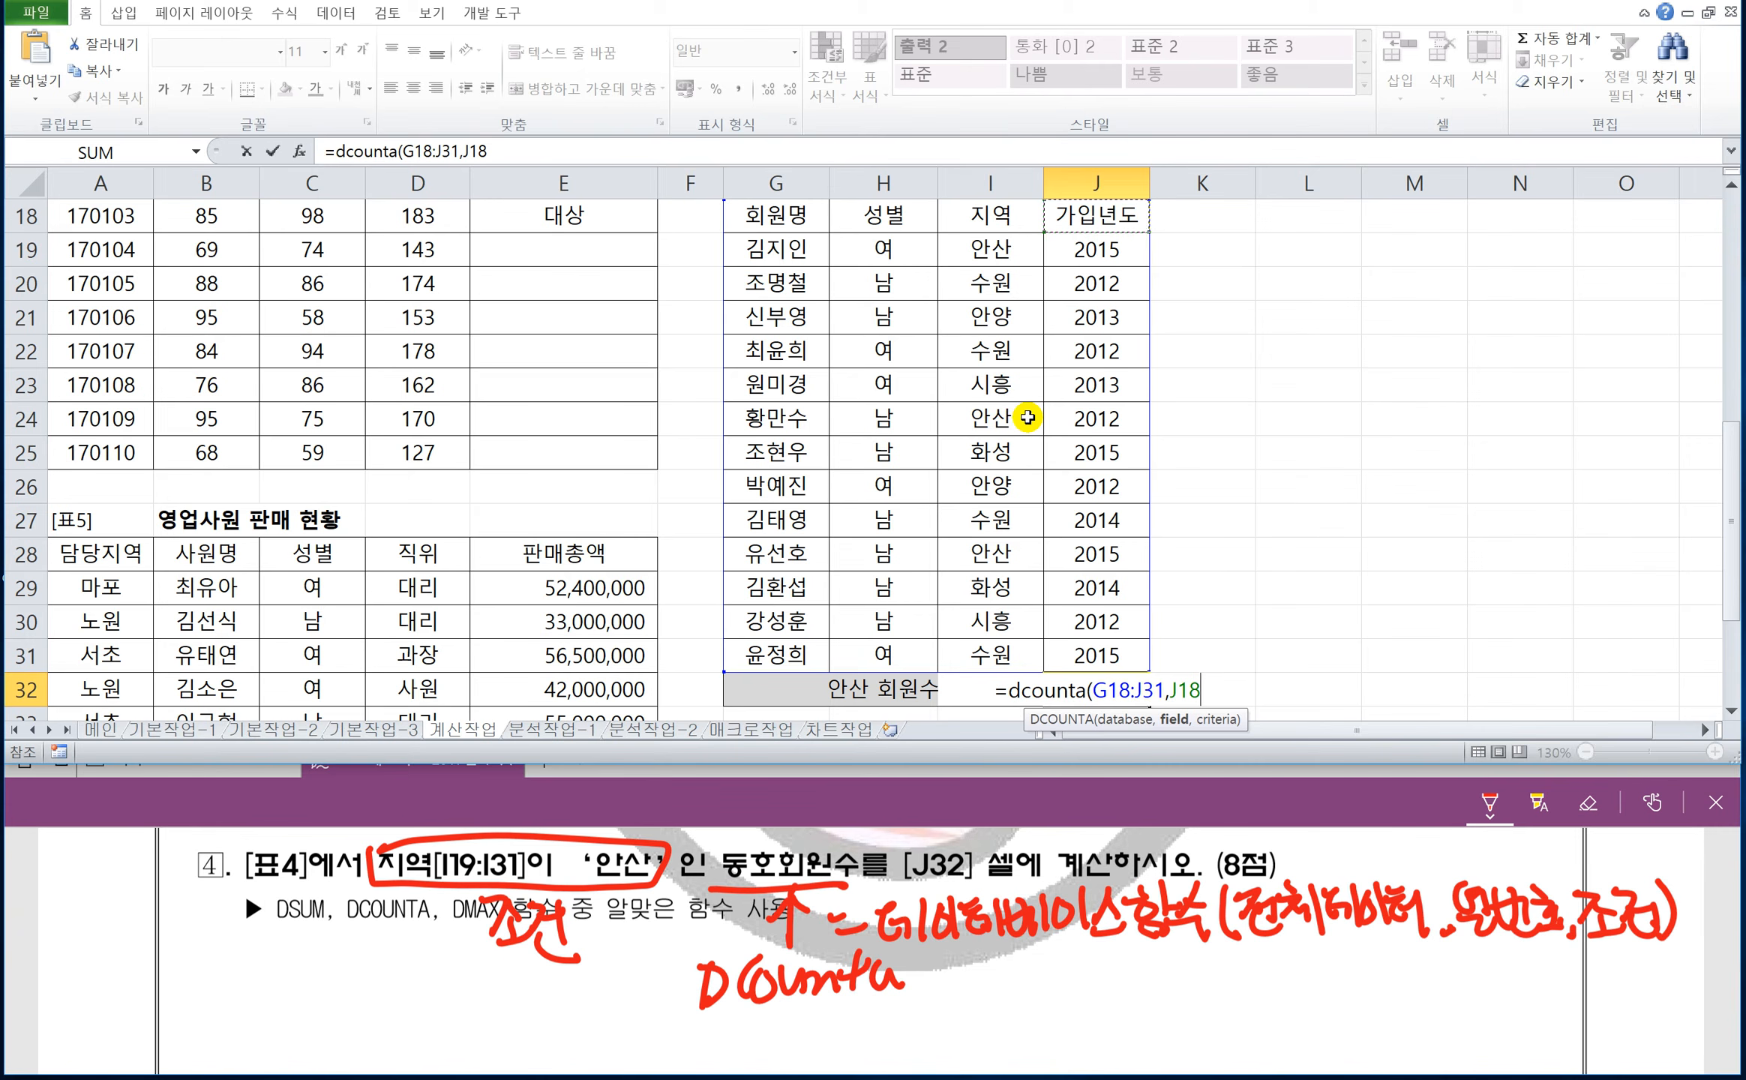
{"action": "type", "text": ","}
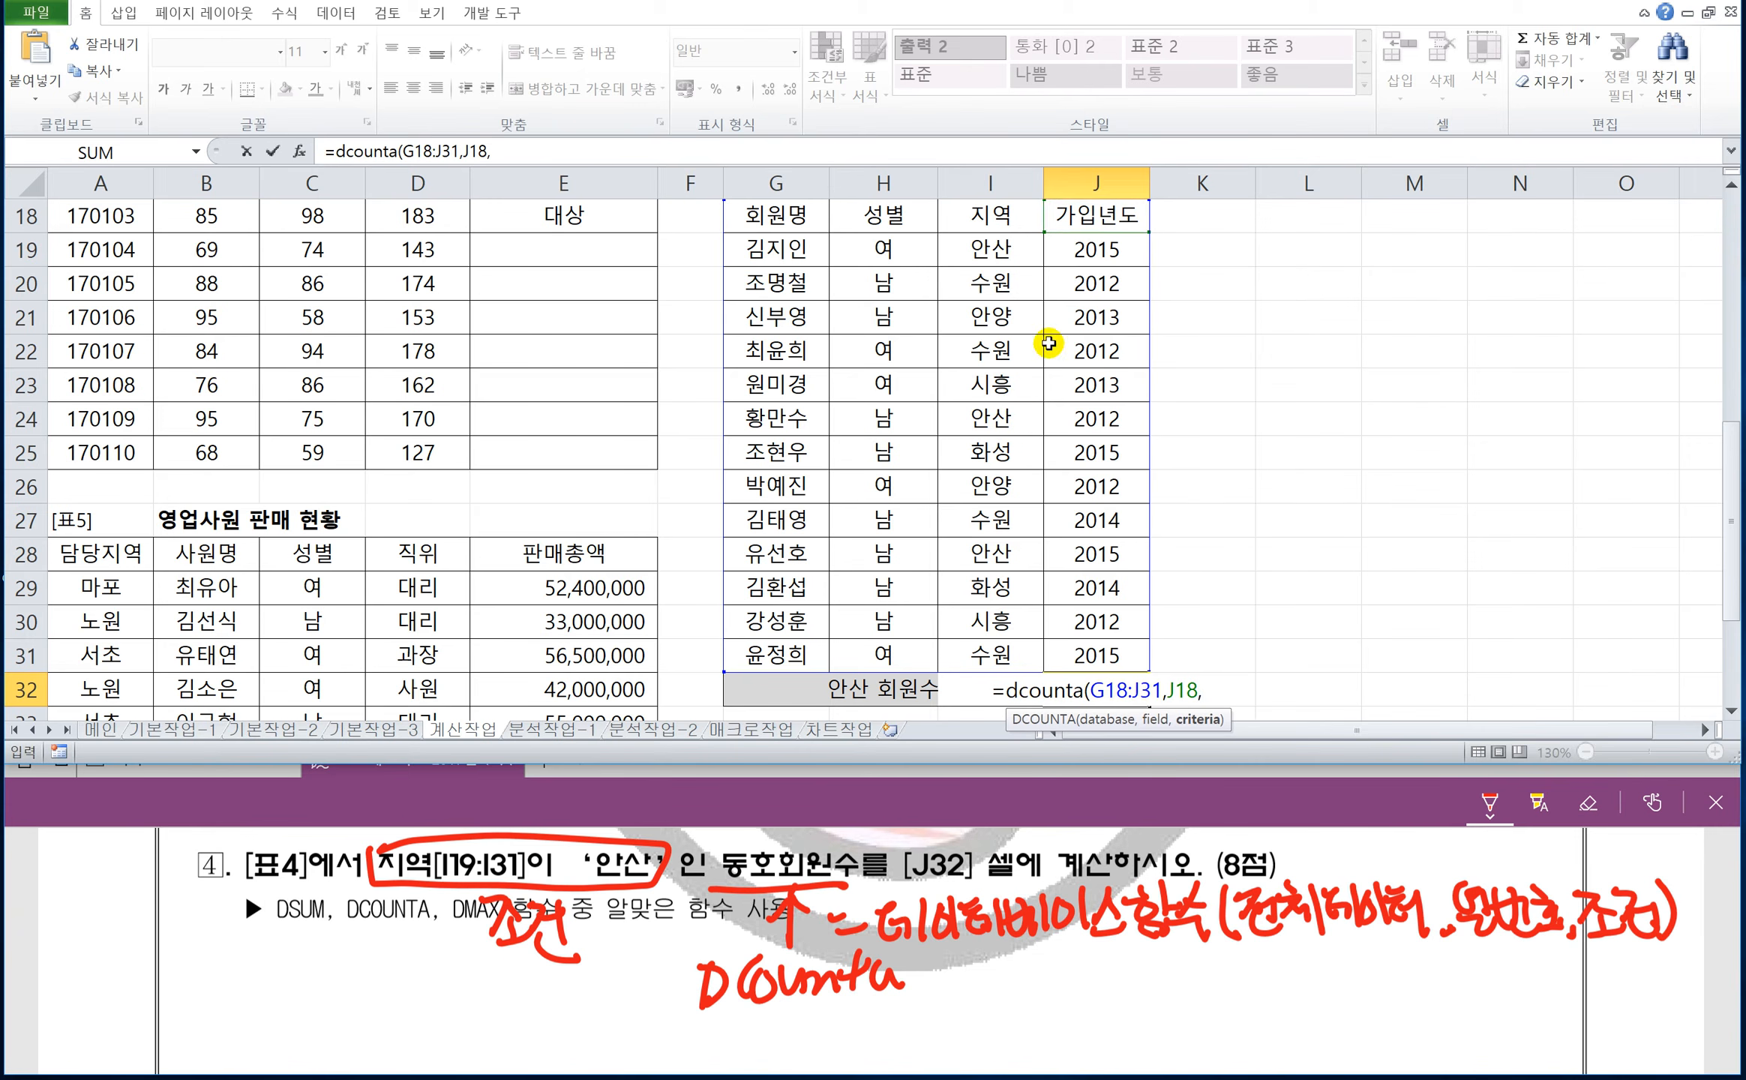
{"action": "left_click_drag", "start_coordinate": [976, 224], "coordinate": [978, 248]}
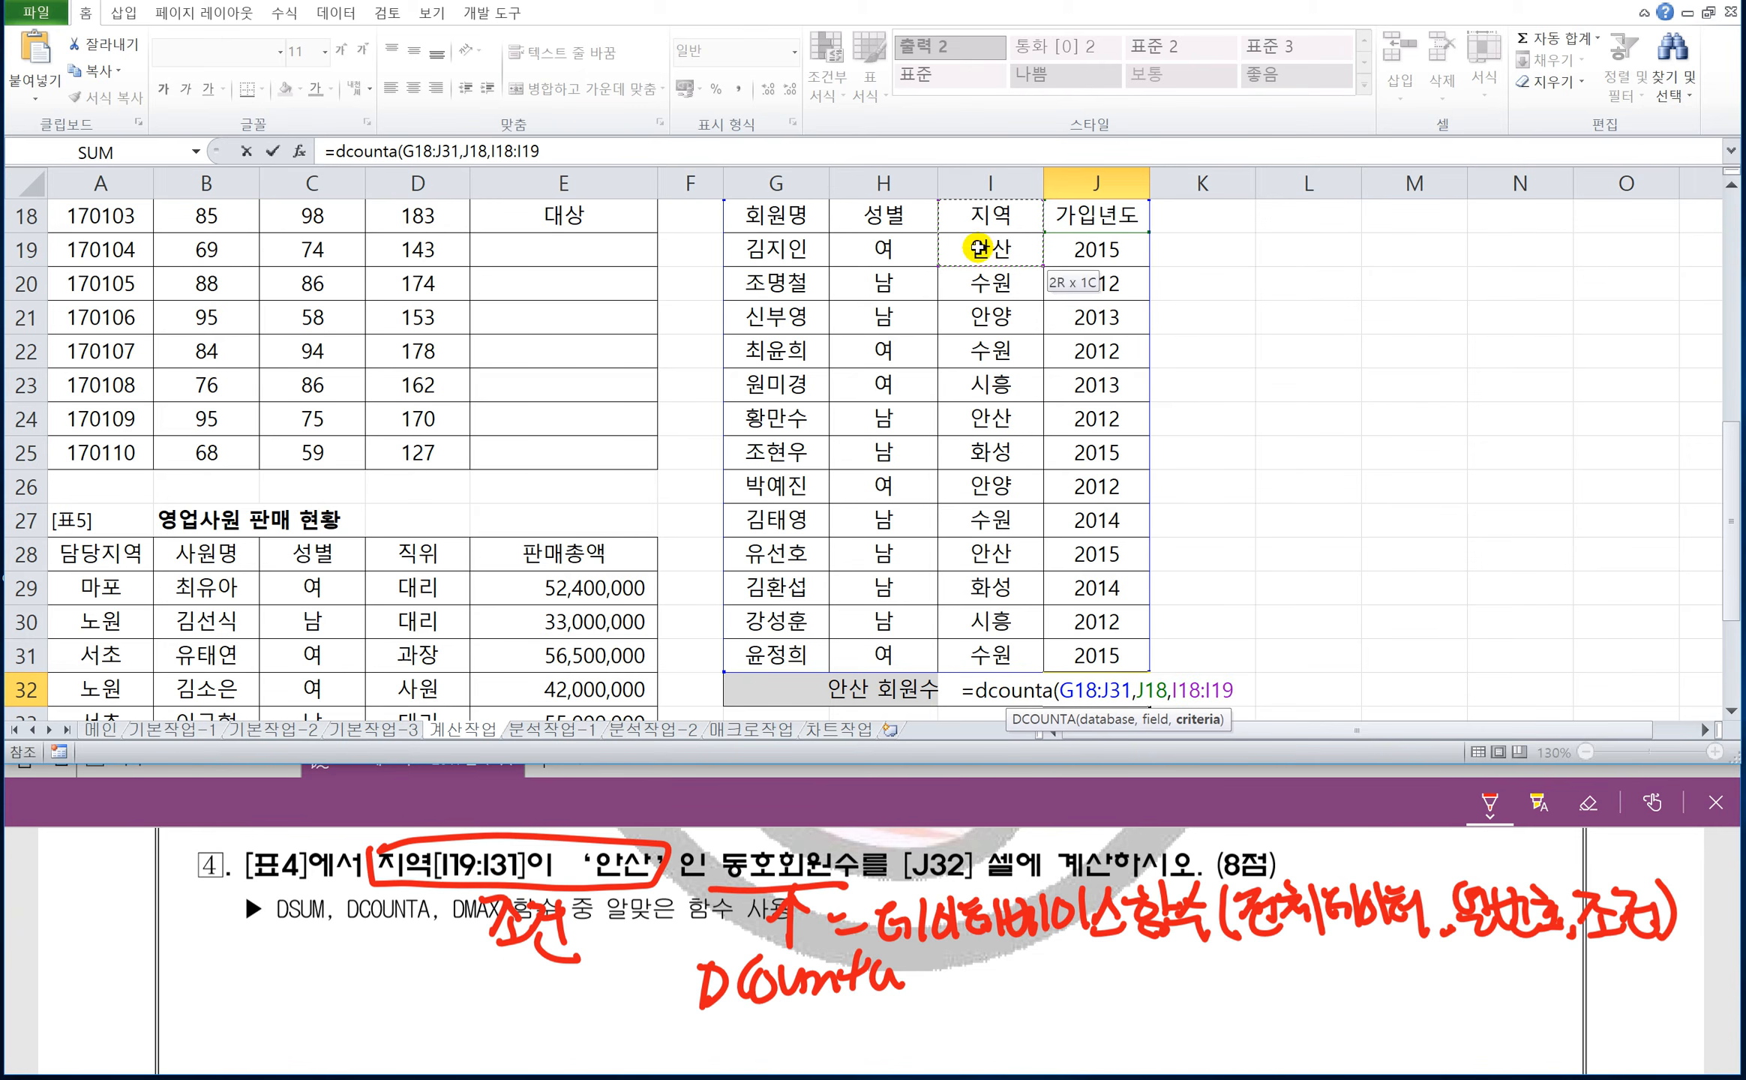
{"action": "type", "text": ")"}
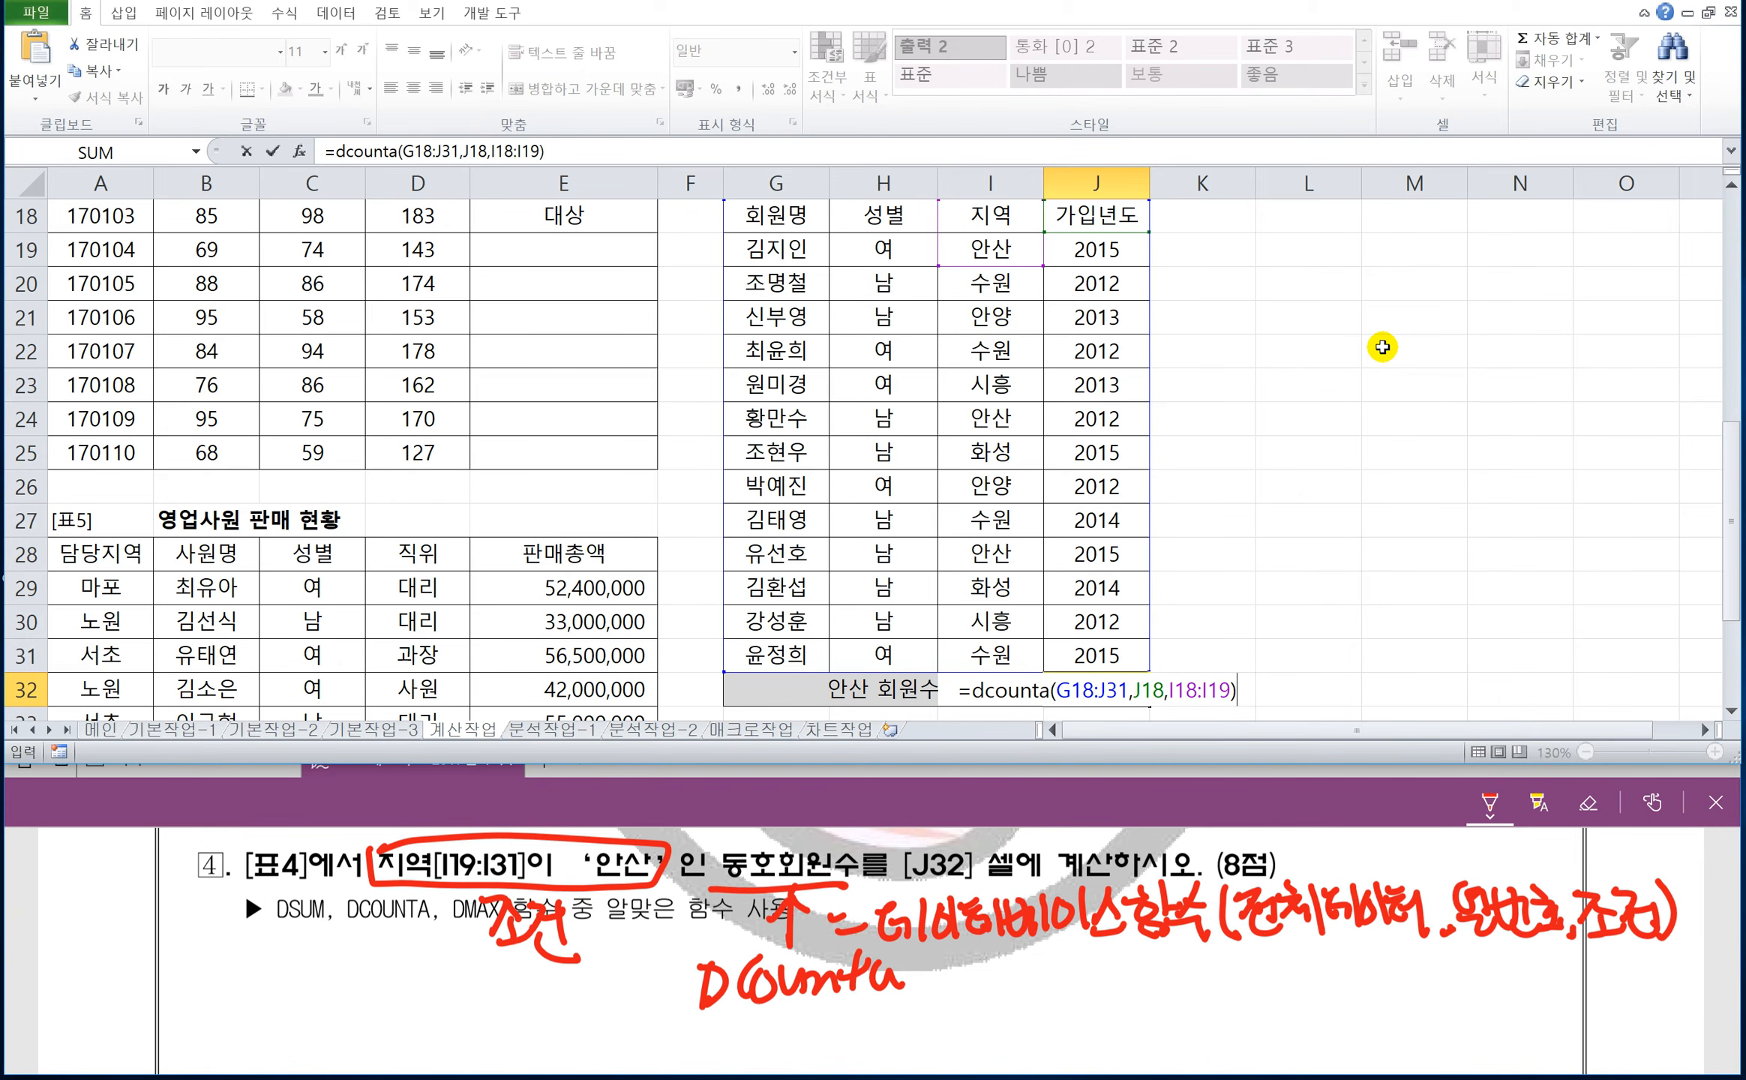
{"action": "key", "text": "Return"}
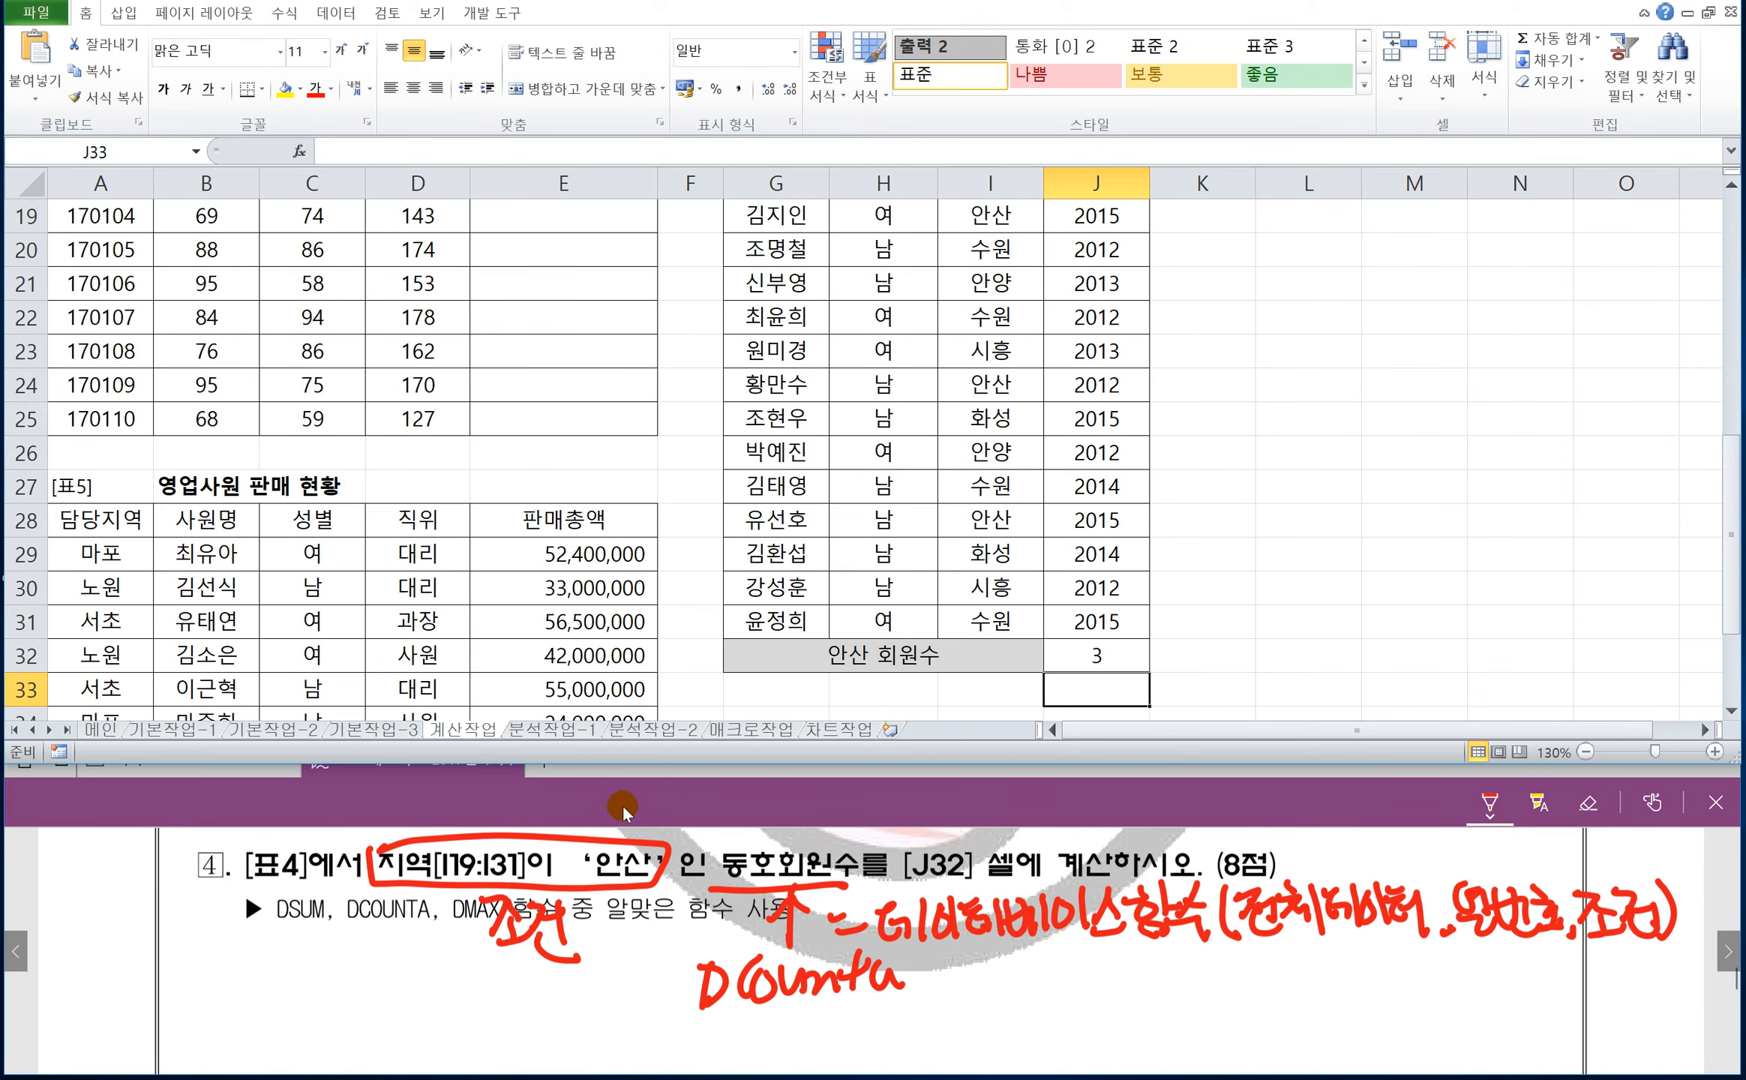
Bring up question 5 with 표5 and write the syntax =sumif(범위,조건,합계범위) in red on the question sheet.
{"action": "left_click", "coordinate": [652, 814]}
{"action": "scroll", "coordinate": [675, 885], "scroll_direction": "down", "scroll_amount": 5}
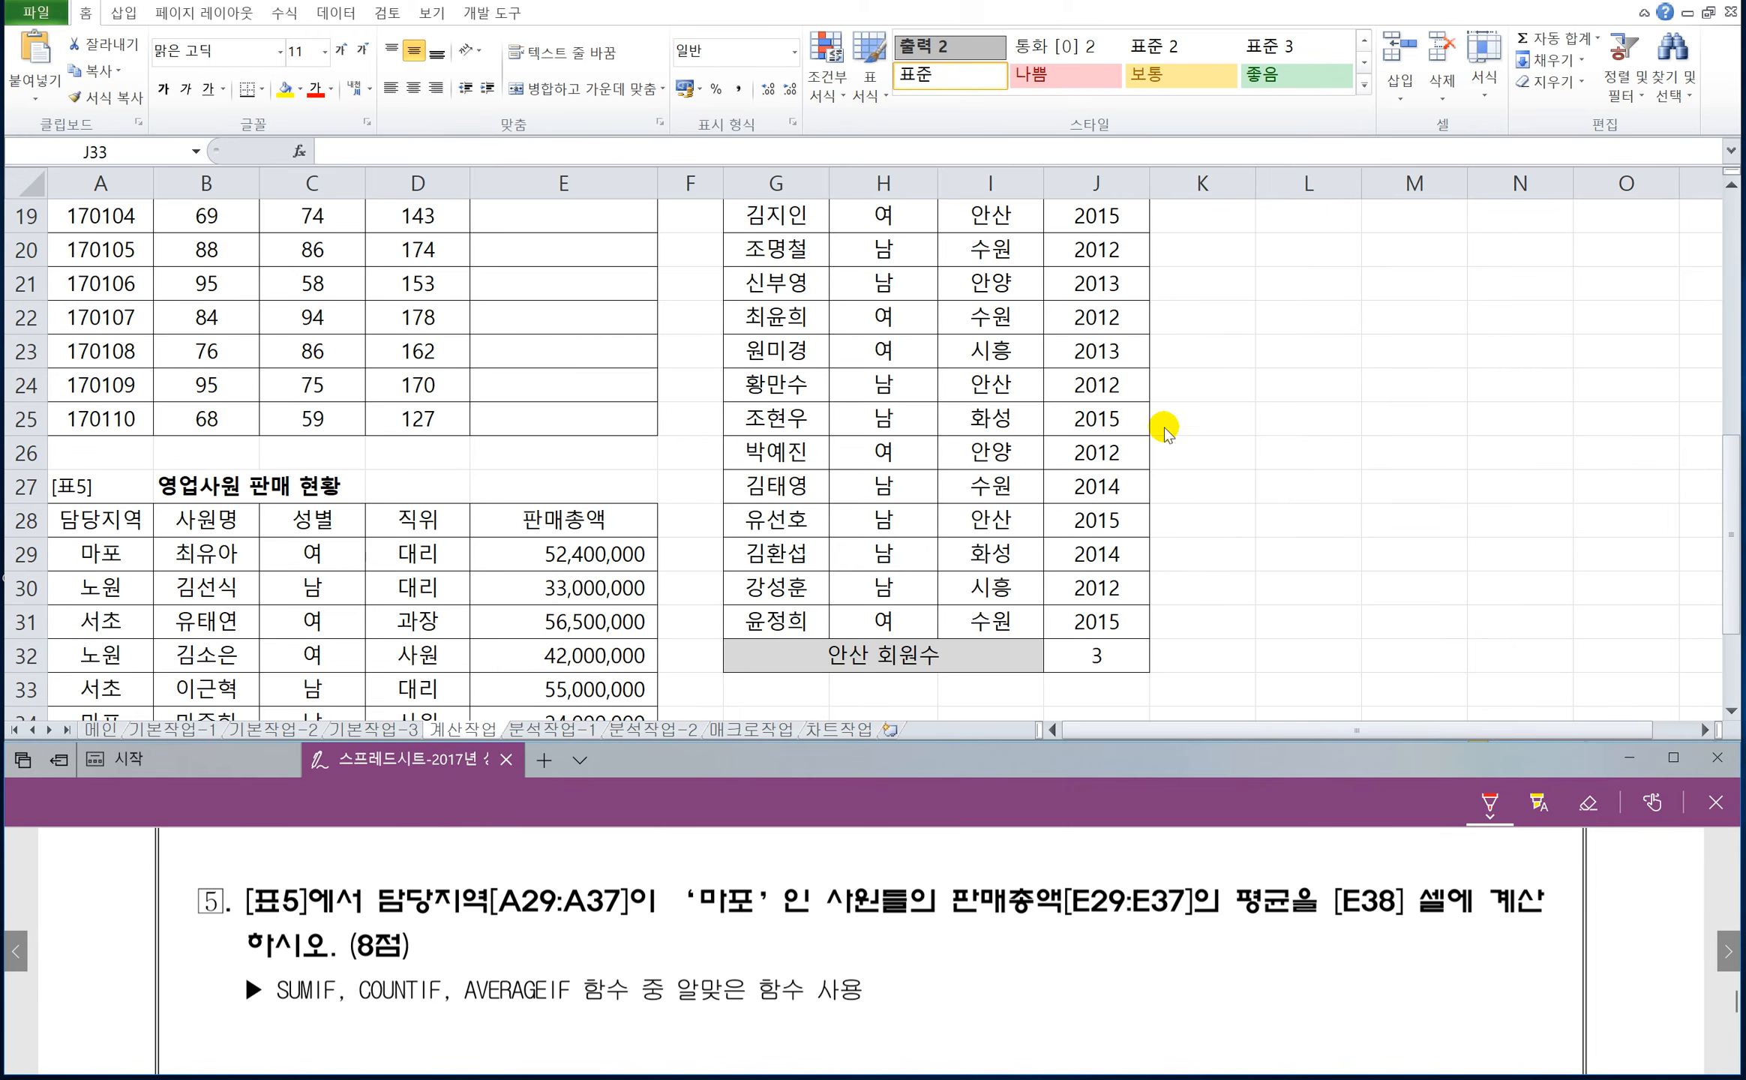
{"action": "left_click", "coordinate": [1276, 477]}
{"action": "scroll", "coordinate": [1275, 476], "scroll_direction": "down", "scroll_amount": 2}
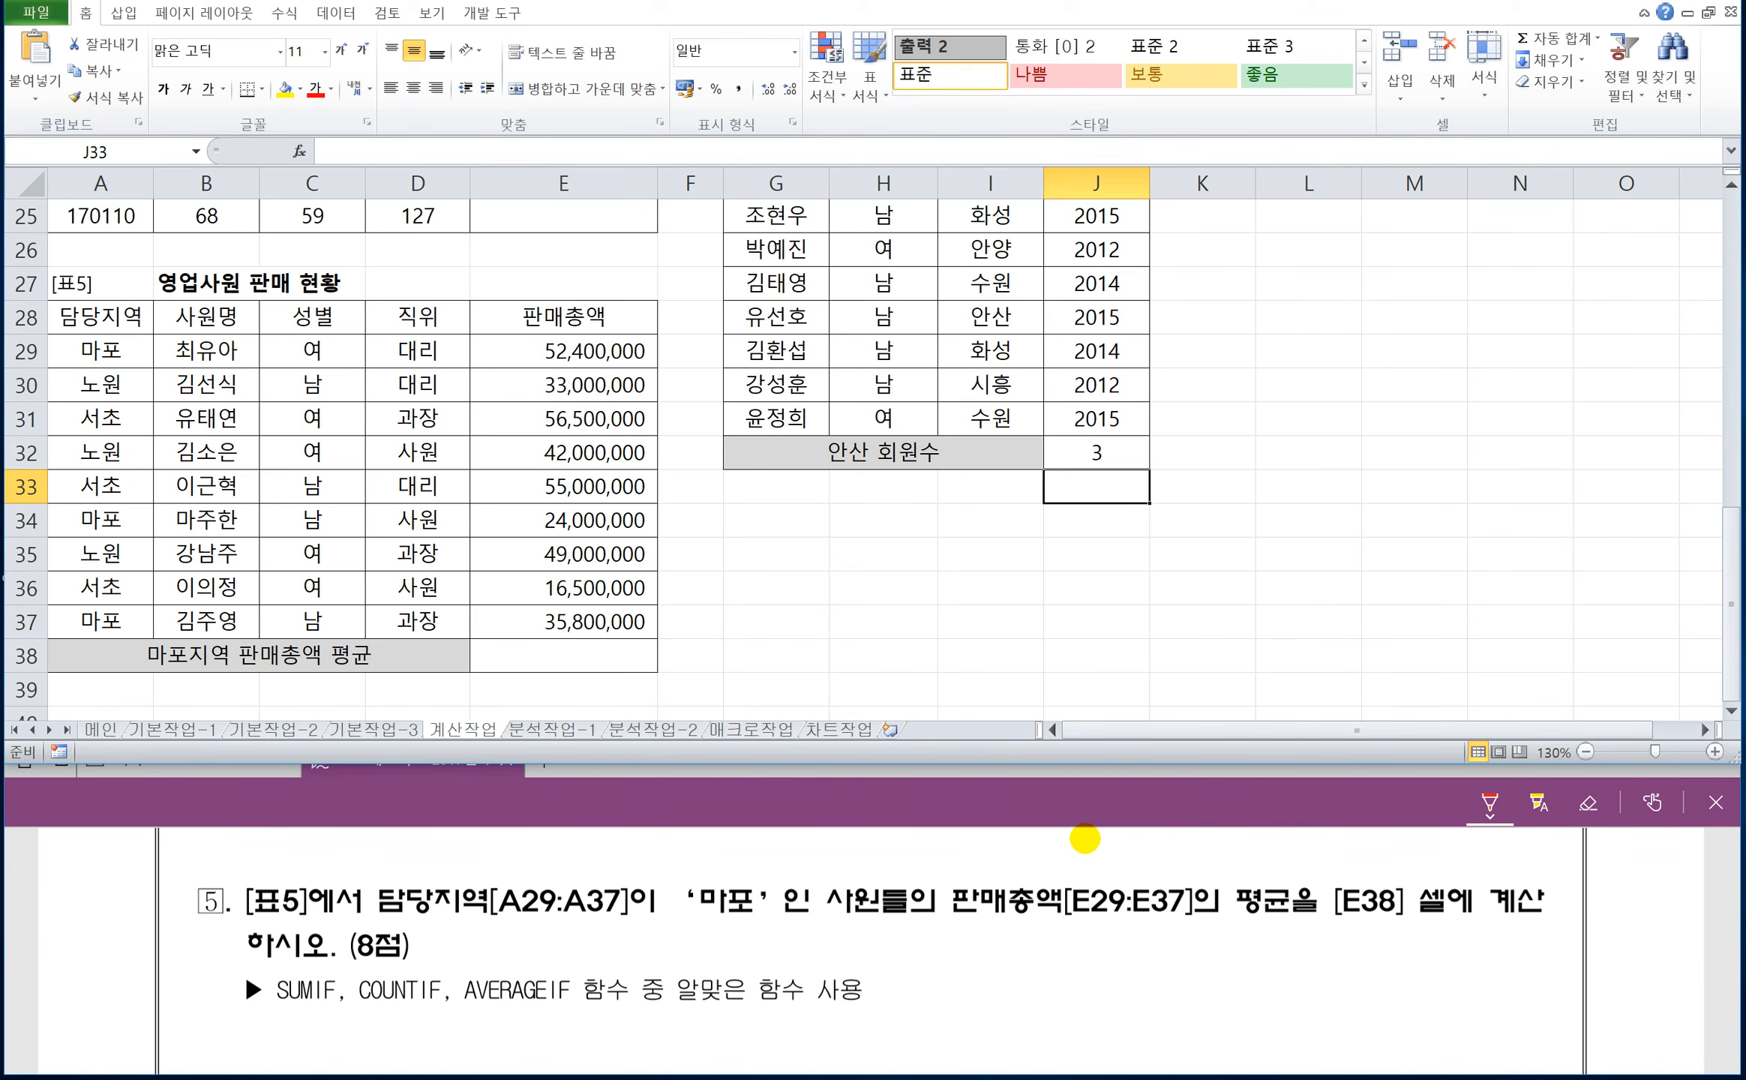
{"action": "left_click", "coordinate": [1298, 810]}
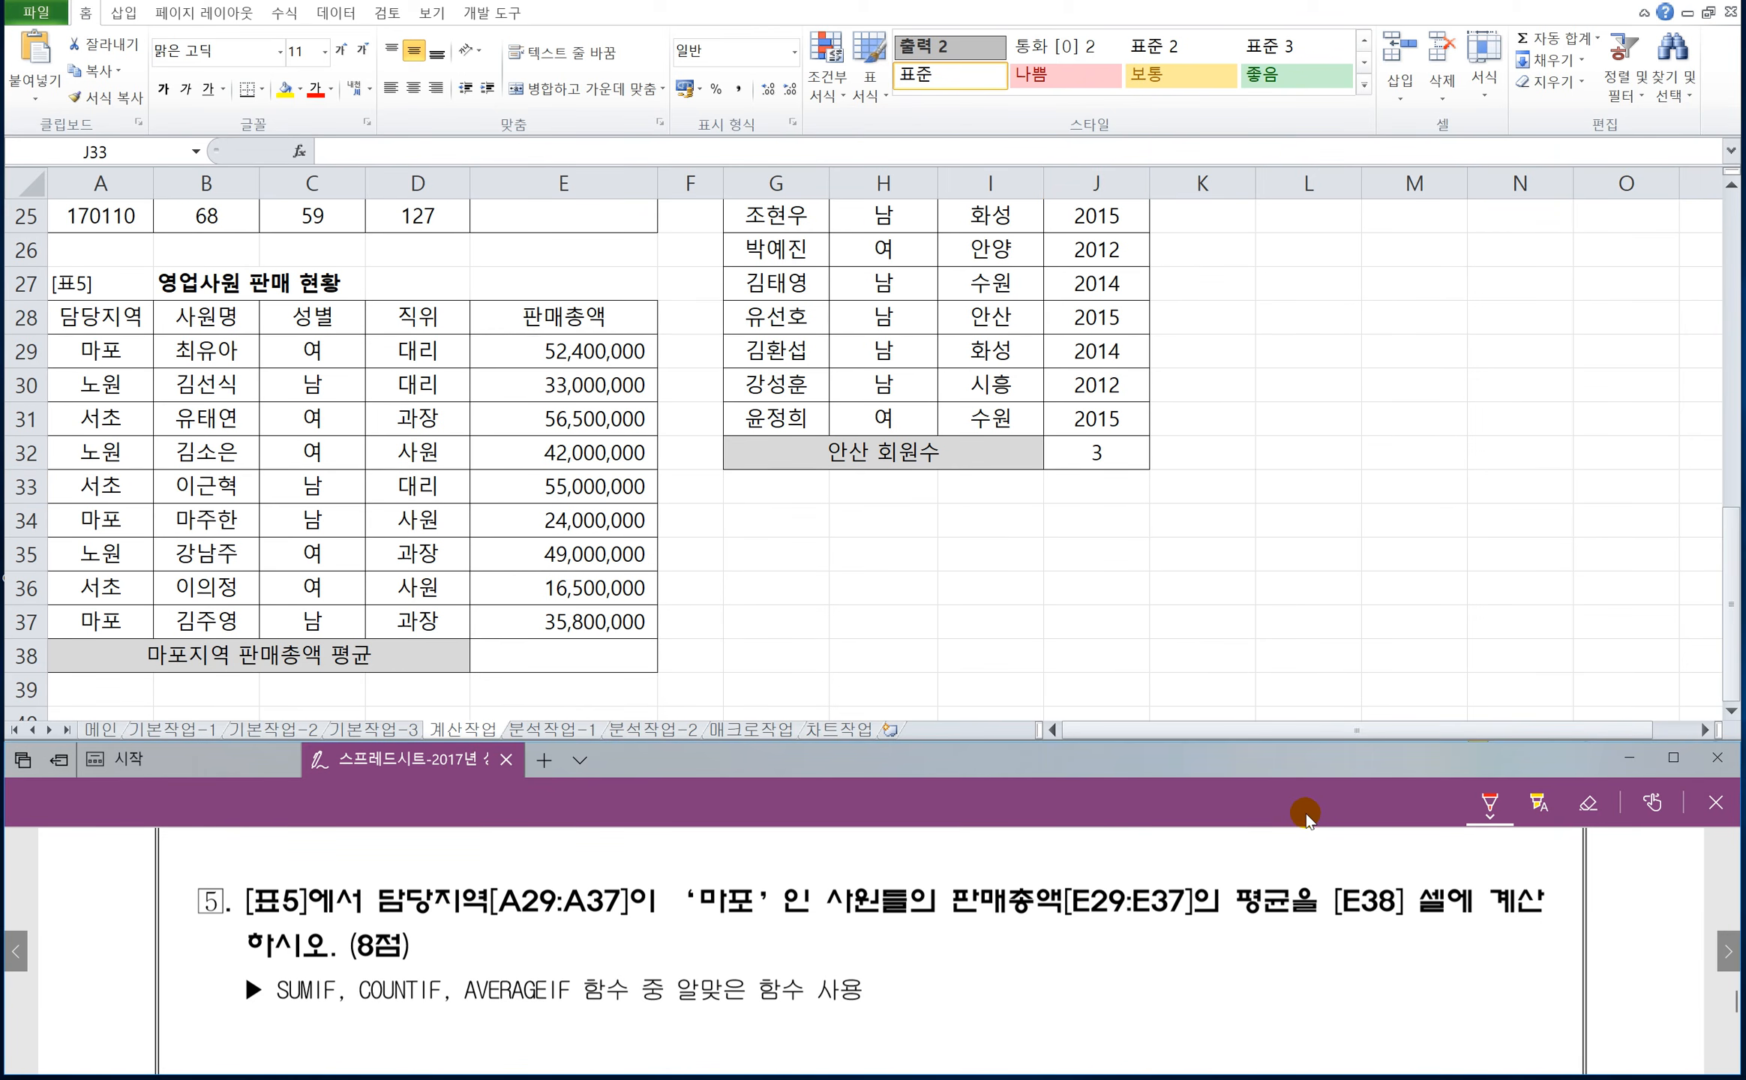
{"action": "mouse_move", "coordinate": [912, 940]}
{"action": "left_mouse_down"}
{"action": "mouse_move", "coordinate": [948, 967]}
{"action": "mouse_move", "coordinate": [1002, 946]}
{"action": "mouse_move", "coordinate": [1042, 959]}
{"action": "left_mouse_up"}
{"action": "mouse_move", "coordinate": [1093, 898]}
{"action": "left_mouse_down"}
{"action": "mouse_move", "coordinate": [1064, 927]}
{"action": "mouse_move", "coordinate": [1059, 975]}
{"action": "left_mouse_up"}
{"action": "left_click_drag", "start_coordinate": [1042, 939], "coordinate": [1141, 958]}
{"action": "mouse_move", "coordinate": [1135, 917]}
{"action": "left_mouse_down"}
{"action": "mouse_move", "coordinate": [1152, 958]}
{"action": "mouse_move", "coordinate": [1163, 931]}
{"action": "left_mouse_up"}
{"action": "left_click_drag", "start_coordinate": [1159, 926], "coordinate": [1181, 943]}
{"action": "left_click_drag", "start_coordinate": [1170, 955], "coordinate": [1270, 946]}
{"action": "mouse_move", "coordinate": [1251, 943]}
{"action": "left_mouse_down"}
{"action": "mouse_move", "coordinate": [1239, 967]}
{"action": "mouse_move", "coordinate": [1281, 953]}
{"action": "left_mouse_up"}
{"action": "mouse_move", "coordinate": [1274, 922]}
{"action": "left_mouse_down"}
{"action": "mouse_move", "coordinate": [1284, 954]}
{"action": "mouse_move", "coordinate": [1320, 966]}
{"action": "left_mouse_up"}
{"action": "mouse_move", "coordinate": [1353, 951]}
{"action": "left_mouse_down"}
{"action": "mouse_move", "coordinate": [1342, 969]}
{"action": "mouse_move", "coordinate": [1374, 931]}
{"action": "mouse_move", "coordinate": [1380, 952]}
{"action": "left_mouse_up"}
{"action": "mouse_move", "coordinate": [1389, 913]}
{"action": "left_mouse_down"}
{"action": "mouse_move", "coordinate": [1387, 969]}
{"action": "mouse_move", "coordinate": [1453, 962]}
{"action": "left_mouse_up"}
{"action": "mouse_move", "coordinate": [1463, 926]}
{"action": "left_mouse_down"}
{"action": "mouse_move", "coordinate": [1464, 963]}
{"action": "mouse_move", "coordinate": [1467, 937]}
{"action": "left_mouse_up"}
{"action": "left_click_drag", "start_coordinate": [1479, 932], "coordinate": [1481, 967]}
{"action": "left_click_drag", "start_coordinate": [1498, 920], "coordinate": [1532, 969]}
Write the syntax =averageif(범위,조건,평균범위) in red beneath the SUMIF note.
{"action": "left_click_drag", "start_coordinate": [914, 994], "coordinate": [935, 991]}
{"action": "left_click_drag", "start_coordinate": [915, 1014], "coordinate": [936, 1011]}
{"action": "mouse_move", "coordinate": [975, 990]}
{"action": "left_mouse_down"}
{"action": "mouse_move", "coordinate": [969, 1005]}
{"action": "mouse_move", "coordinate": [1005, 989]}
{"action": "mouse_move", "coordinate": [1041, 1016]}
{"action": "mouse_move", "coordinate": [1075, 1014]}
{"action": "mouse_move", "coordinate": [1080, 1046]}
{"action": "mouse_move", "coordinate": [1148, 1008]}
{"action": "mouse_move", "coordinate": [1146, 1023]}
{"action": "left_mouse_up"}
{"action": "left_click_drag", "start_coordinate": [1191, 977], "coordinate": [1151, 1038]}
{"action": "left_click_drag", "start_coordinate": [1200, 983], "coordinate": [1199, 1024]}
{"action": "mouse_move", "coordinate": [1222, 984]}
{"action": "left_mouse_down"}
{"action": "mouse_move", "coordinate": [1248, 985]}
{"action": "mouse_move", "coordinate": [1266, 1030]}
{"action": "left_mouse_up"}
{"action": "left_click_drag", "start_coordinate": [1275, 984], "coordinate": [1283, 1007]}
{"action": "mouse_move", "coordinate": [1264, 1014]}
{"action": "left_mouse_down"}
{"action": "mouse_move", "coordinate": [1290, 1009]}
{"action": "mouse_move", "coordinate": [1291, 1035]}
{"action": "left_mouse_up"}
{"action": "mouse_move", "coordinate": [1315, 1017]}
{"action": "left_mouse_down"}
{"action": "mouse_move", "coordinate": [1309, 1035]}
{"action": "mouse_move", "coordinate": [1350, 1001]}
{"action": "left_mouse_up"}
{"action": "left_click_drag", "start_coordinate": [1322, 1020], "coordinate": [1389, 998]}
{"action": "left_click_drag", "start_coordinate": [1389, 983], "coordinate": [1391, 1017]}
{"action": "mouse_move", "coordinate": [1366, 1011]}
{"action": "left_mouse_down"}
{"action": "mouse_move", "coordinate": [1398, 1033]}
{"action": "mouse_move", "coordinate": [1439, 1009]}
{"action": "left_mouse_up"}
{"action": "left_click_drag", "start_coordinate": [1437, 997], "coordinate": [1499, 997]}
{"action": "mouse_move", "coordinate": [1496, 1000]}
{"action": "left_mouse_down"}
{"action": "mouse_move", "coordinate": [1471, 1026]}
{"action": "mouse_move", "coordinate": [1532, 1026]}
{"action": "left_mouse_up"}
{"action": "mouse_move", "coordinate": [1514, 1008]}
{"action": "left_mouse_down"}
{"action": "mouse_move", "coordinate": [1548, 993]}
{"action": "mouse_move", "coordinate": [1566, 1038]}
{"action": "mouse_move", "coordinate": [1590, 1041]}
{"action": "left_mouse_up"}
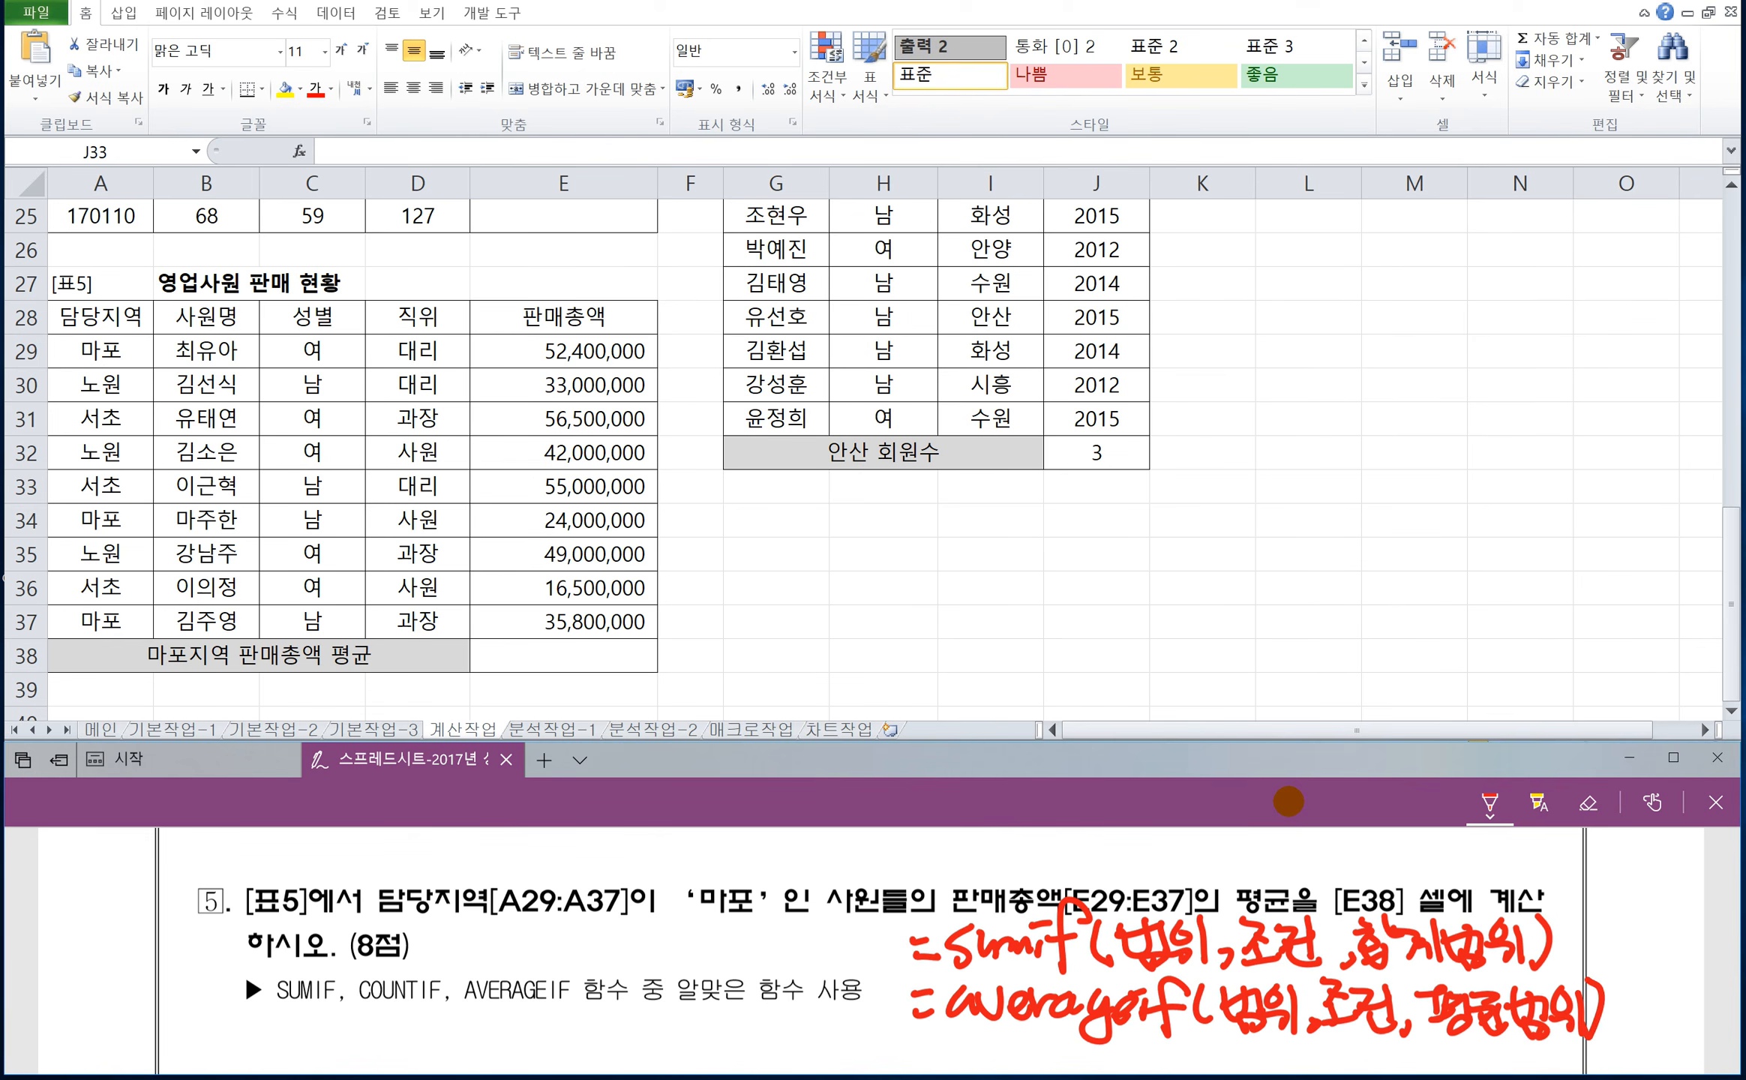
Write the syntax =countif(범위,조건) in red beneath question 5's list of functions.
{"action": "left_click_drag", "start_coordinate": [266, 1030], "coordinate": [293, 1032]}
{"action": "left_click_drag", "start_coordinate": [272, 1044], "coordinate": [291, 1046]}
{"action": "mouse_move", "coordinate": [325, 1021]}
{"action": "left_mouse_down"}
{"action": "mouse_move", "coordinate": [315, 1048]}
{"action": "mouse_move", "coordinate": [369, 1053]}
{"action": "mouse_move", "coordinate": [421, 1026]}
{"action": "left_mouse_up"}
{"action": "mouse_move", "coordinate": [411, 1014]}
{"action": "left_mouse_down"}
{"action": "mouse_move", "coordinate": [409, 1052]}
{"action": "mouse_move", "coordinate": [425, 1017]}
{"action": "left_mouse_up"}
{"action": "left_click_drag", "start_coordinate": [426, 1033], "coordinate": [430, 1049]}
{"action": "mouse_move", "coordinate": [480, 992]}
{"action": "left_mouse_down"}
{"action": "mouse_move", "coordinate": [450, 1051]}
{"action": "mouse_move", "coordinate": [453, 1027]}
{"action": "left_mouse_up"}
{"action": "left_click_drag", "start_coordinate": [501, 1005], "coordinate": [486, 1047]}
{"action": "mouse_move", "coordinate": [500, 1017]}
{"action": "left_mouse_down"}
{"action": "mouse_move", "coordinate": [528, 1014]}
{"action": "mouse_move", "coordinate": [536, 1047]}
{"action": "left_mouse_up"}
{"action": "left_click_drag", "start_coordinate": [524, 1035], "coordinate": [541, 1054]}
{"action": "left_click_drag", "start_coordinate": [543, 1009], "coordinate": [571, 1048]}
{"action": "left_click_drag", "start_coordinate": [576, 1005], "coordinate": [592, 1053]}
{"action": "mouse_move", "coordinate": [609, 1016]}
{"action": "left_mouse_down"}
{"action": "mouse_move", "coordinate": [635, 1010]}
{"action": "mouse_move", "coordinate": [651, 1041]}
{"action": "left_mouse_up"}
{"action": "left_click_drag", "start_coordinate": [643, 1012], "coordinate": [686, 1047]}
{"action": "left_click_drag", "start_coordinate": [660, 1039], "coordinate": [698, 1055]}
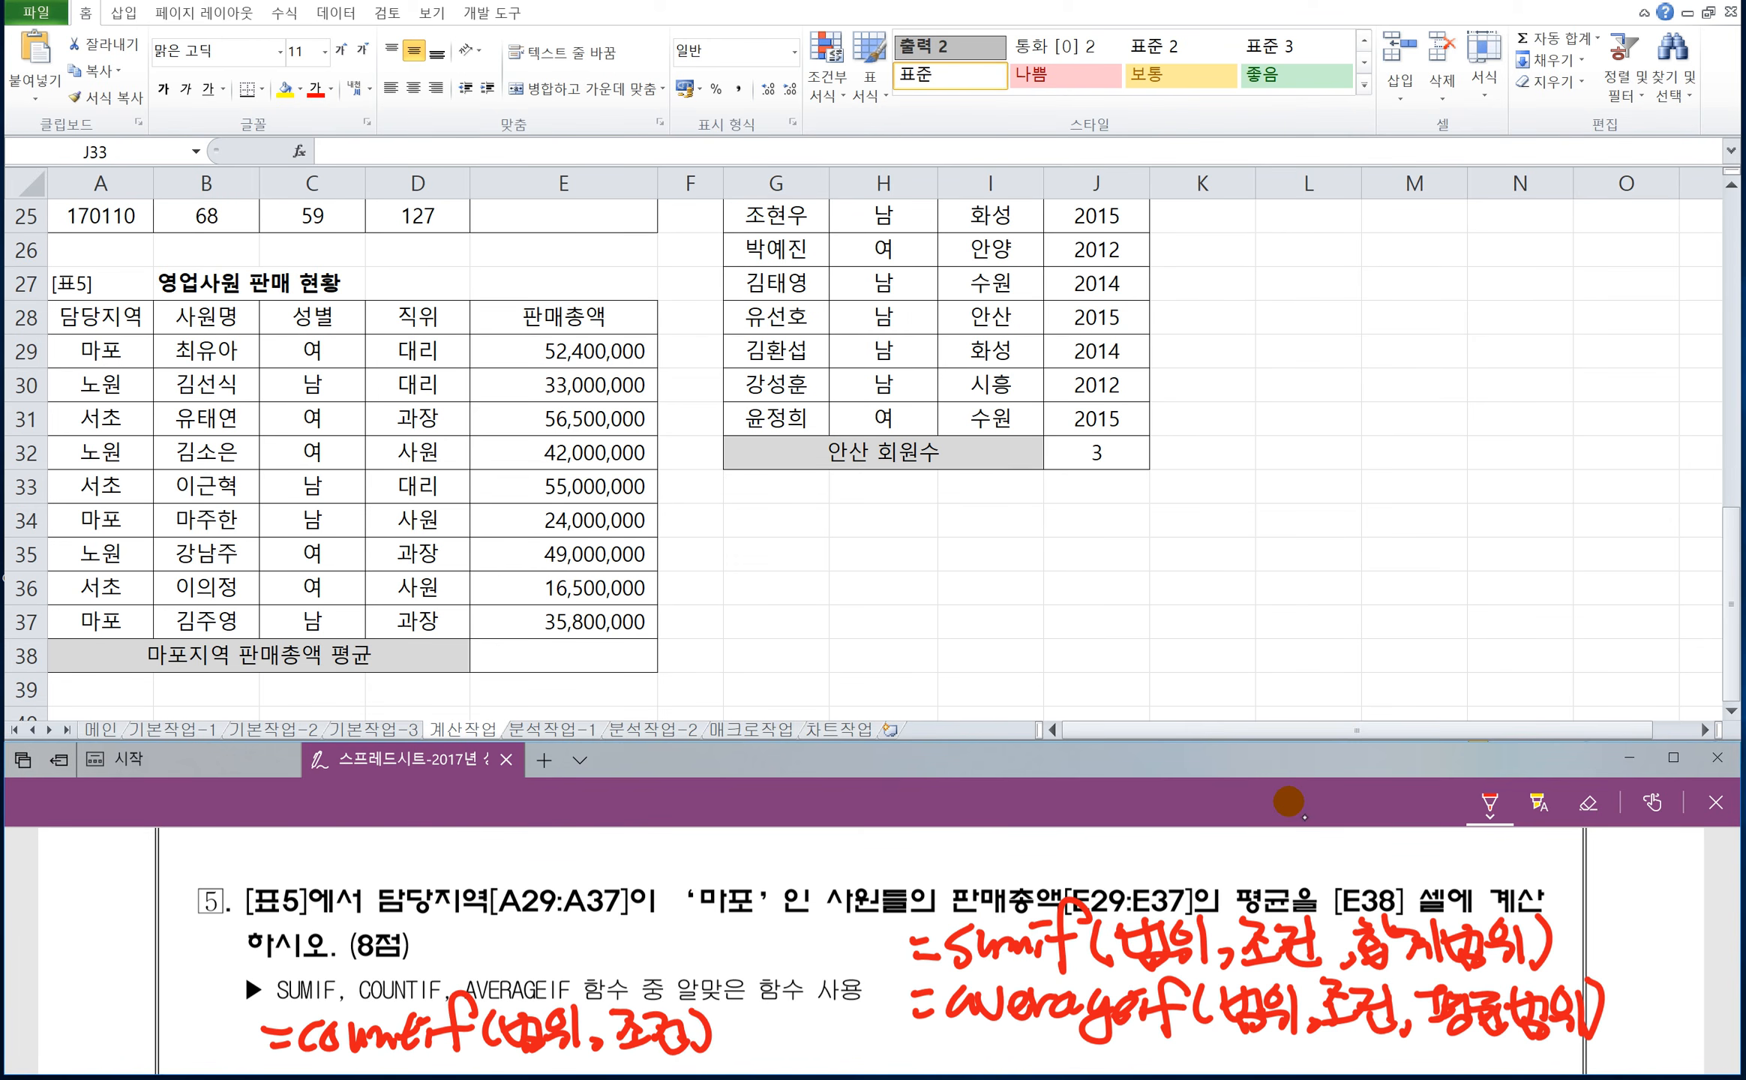
Circle question 5's phrase 담당지역[A29:A37]이 '마포' in red and write 조건 above it.
{"action": "mouse_move", "coordinate": [364, 918]}
{"action": "left_mouse_down"}
{"action": "mouse_move", "coordinate": [678, 922]}
{"action": "mouse_move", "coordinate": [765, 881]}
{"action": "mouse_move", "coordinate": [382, 876]}
{"action": "left_mouse_up"}
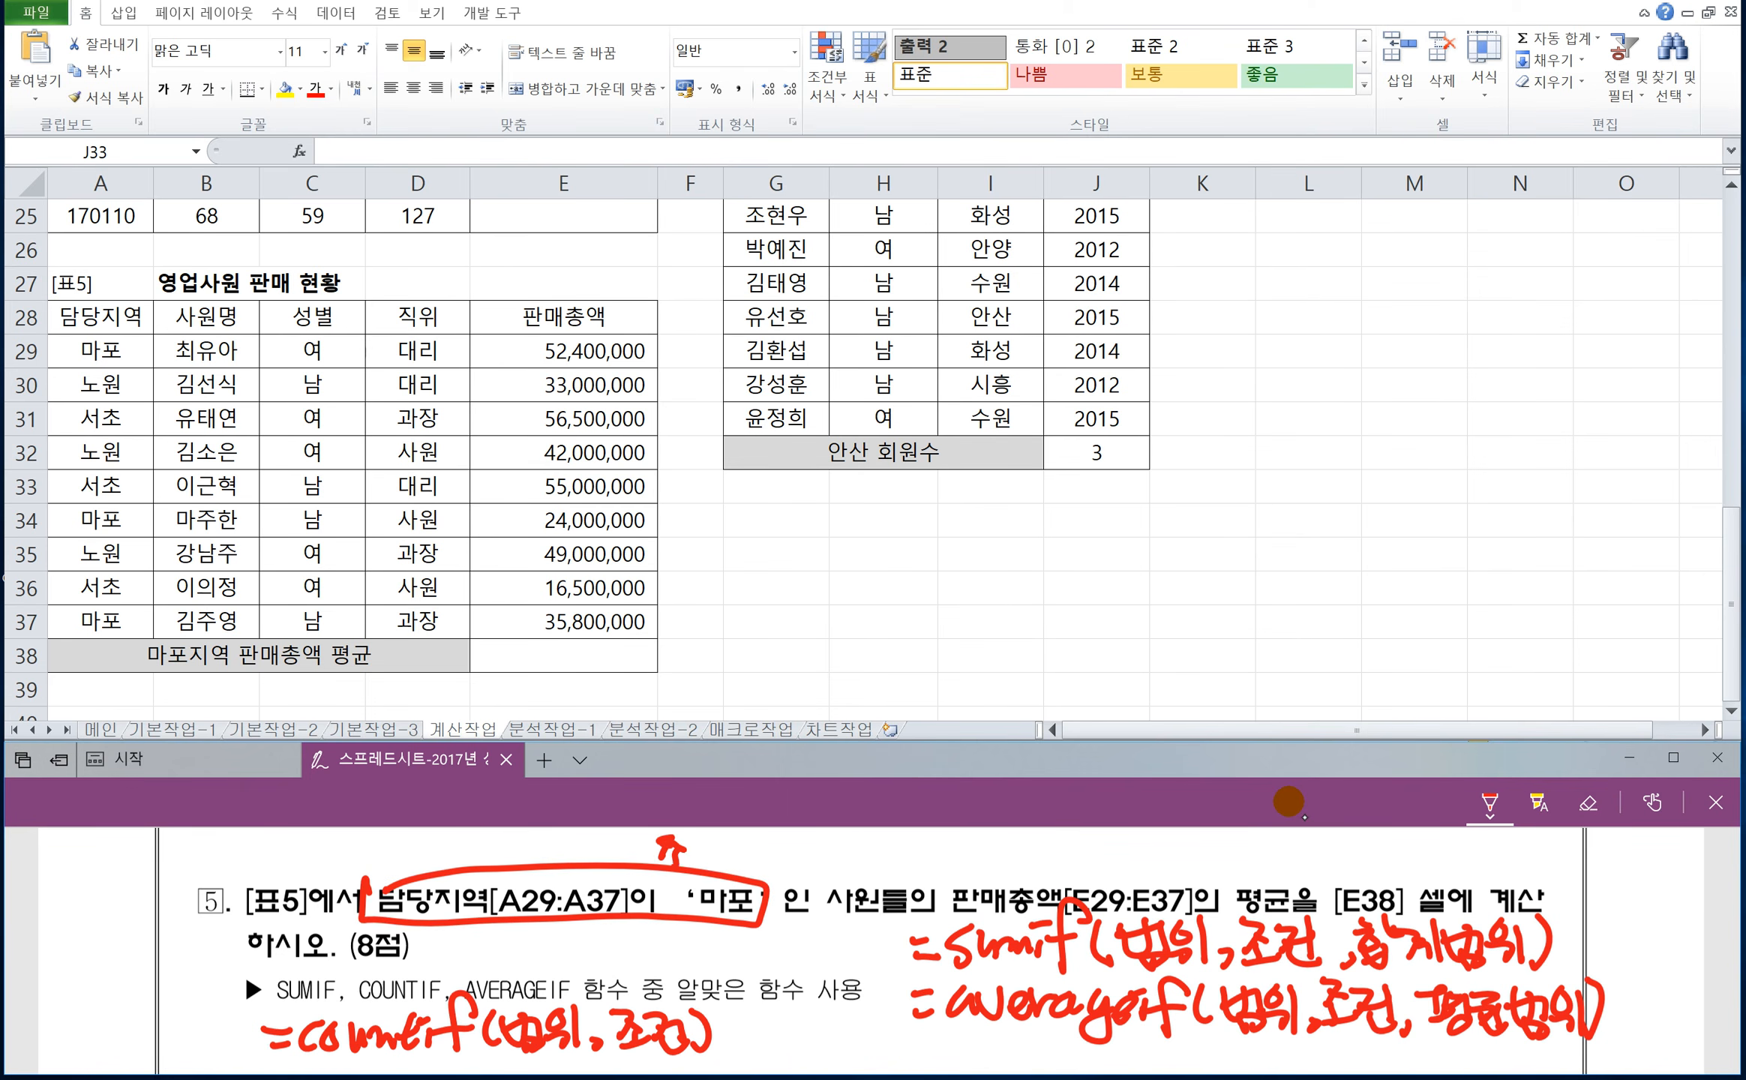
{"action": "left_click_drag", "start_coordinate": [679, 854], "coordinate": [686, 866]}
{"action": "left_click_drag", "start_coordinate": [658, 868], "coordinate": [701, 862]}
{"action": "left_click_drag", "start_coordinate": [690, 836], "coordinate": [721, 844]}
{"action": "left_click_drag", "start_coordinate": [720, 832], "coordinate": [721, 862]}
{"action": "left_click_drag", "start_coordinate": [704, 858], "coordinate": [731, 872]}
Box 판매총액 in question 5 in red and write the label 평균범위 above it.
{"action": "mouse_move", "coordinate": [944, 921]}
{"action": "left_mouse_down"}
{"action": "mouse_move", "coordinate": [946, 868]}
{"action": "mouse_move", "coordinate": [1077, 869]}
{"action": "mouse_move", "coordinate": [939, 919]}
{"action": "left_mouse_up"}
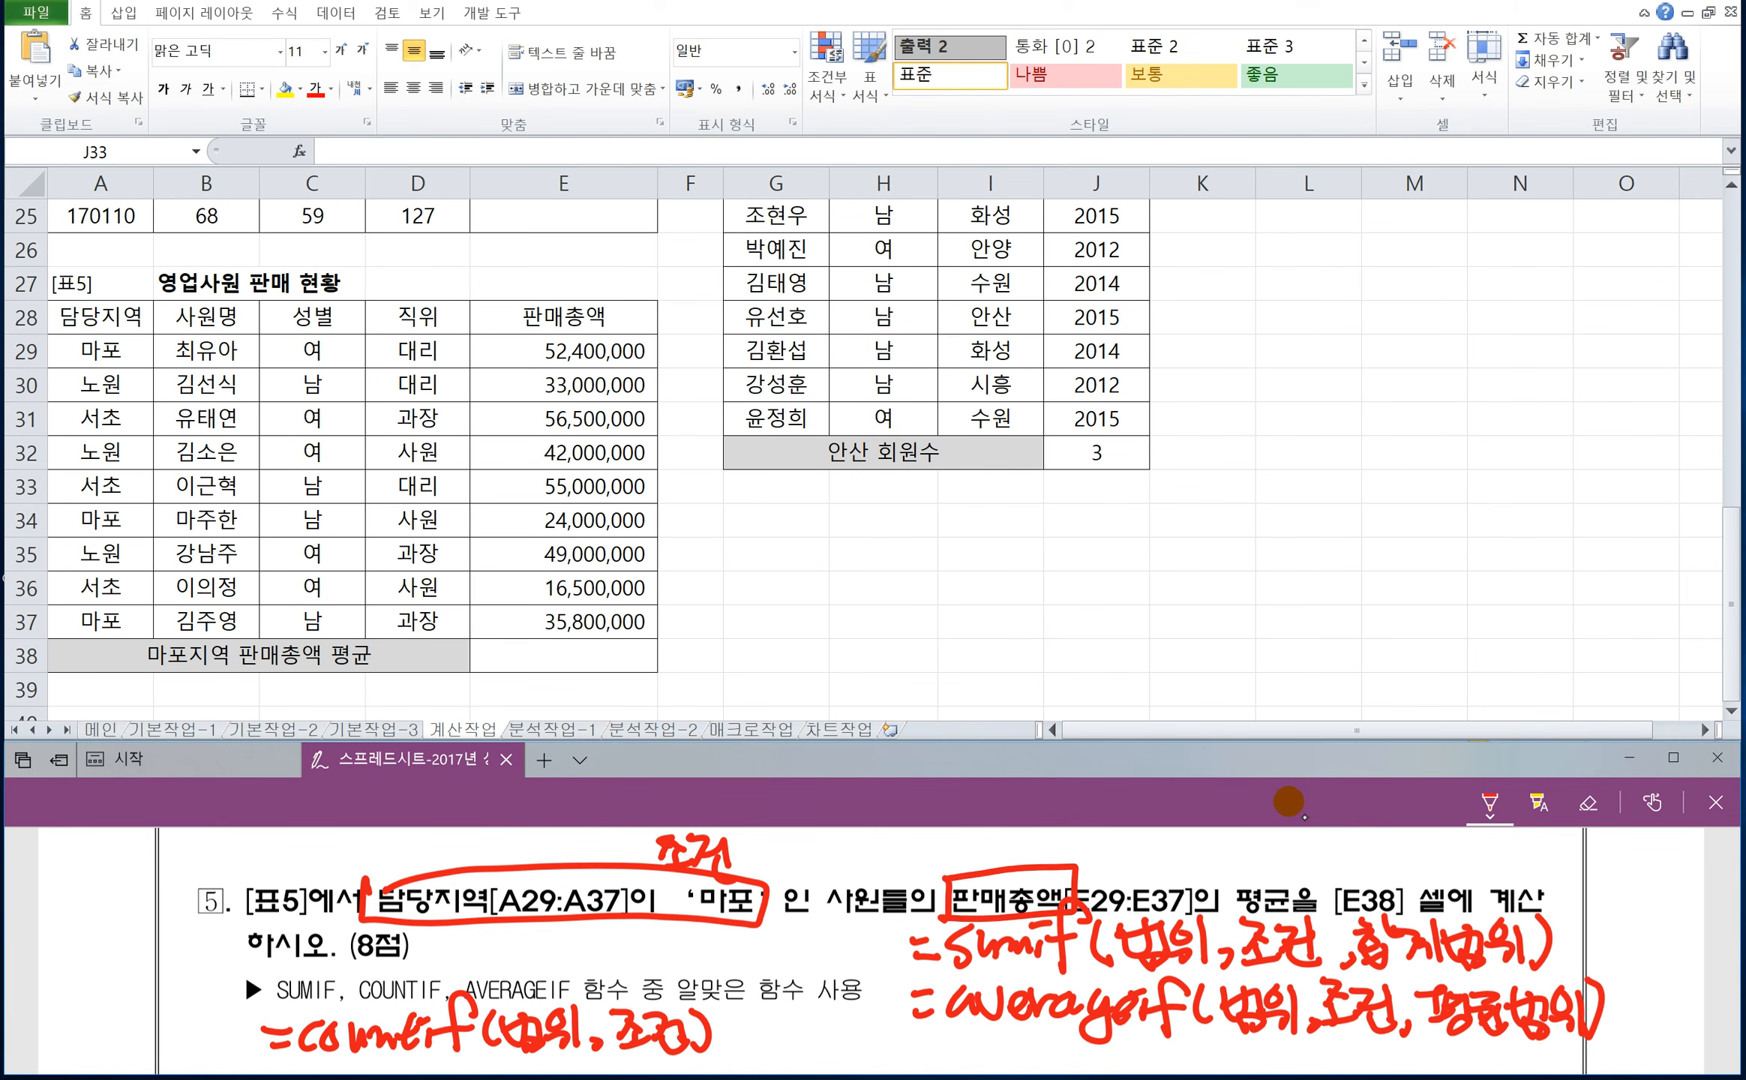
{"action": "mouse_move", "coordinate": [926, 834]}
{"action": "left_mouse_down"}
{"action": "mouse_move", "coordinate": [946, 834]}
{"action": "mouse_move", "coordinate": [937, 857]}
{"action": "left_mouse_up"}
{"action": "mouse_move", "coordinate": [947, 834]}
{"action": "left_mouse_down"}
{"action": "mouse_move", "coordinate": [934, 860]}
{"action": "mouse_move", "coordinate": [974, 847]}
{"action": "mouse_move", "coordinate": [963, 867]}
{"action": "left_mouse_up"}
{"action": "mouse_move", "coordinate": [979, 838]}
{"action": "left_mouse_down"}
{"action": "mouse_move", "coordinate": [1016, 868]}
{"action": "mouse_move", "coordinate": [1059, 855]}
{"action": "left_mouse_up"}
{"action": "left_click_drag", "start_coordinate": [1041, 854], "coordinate": [1065, 862]}
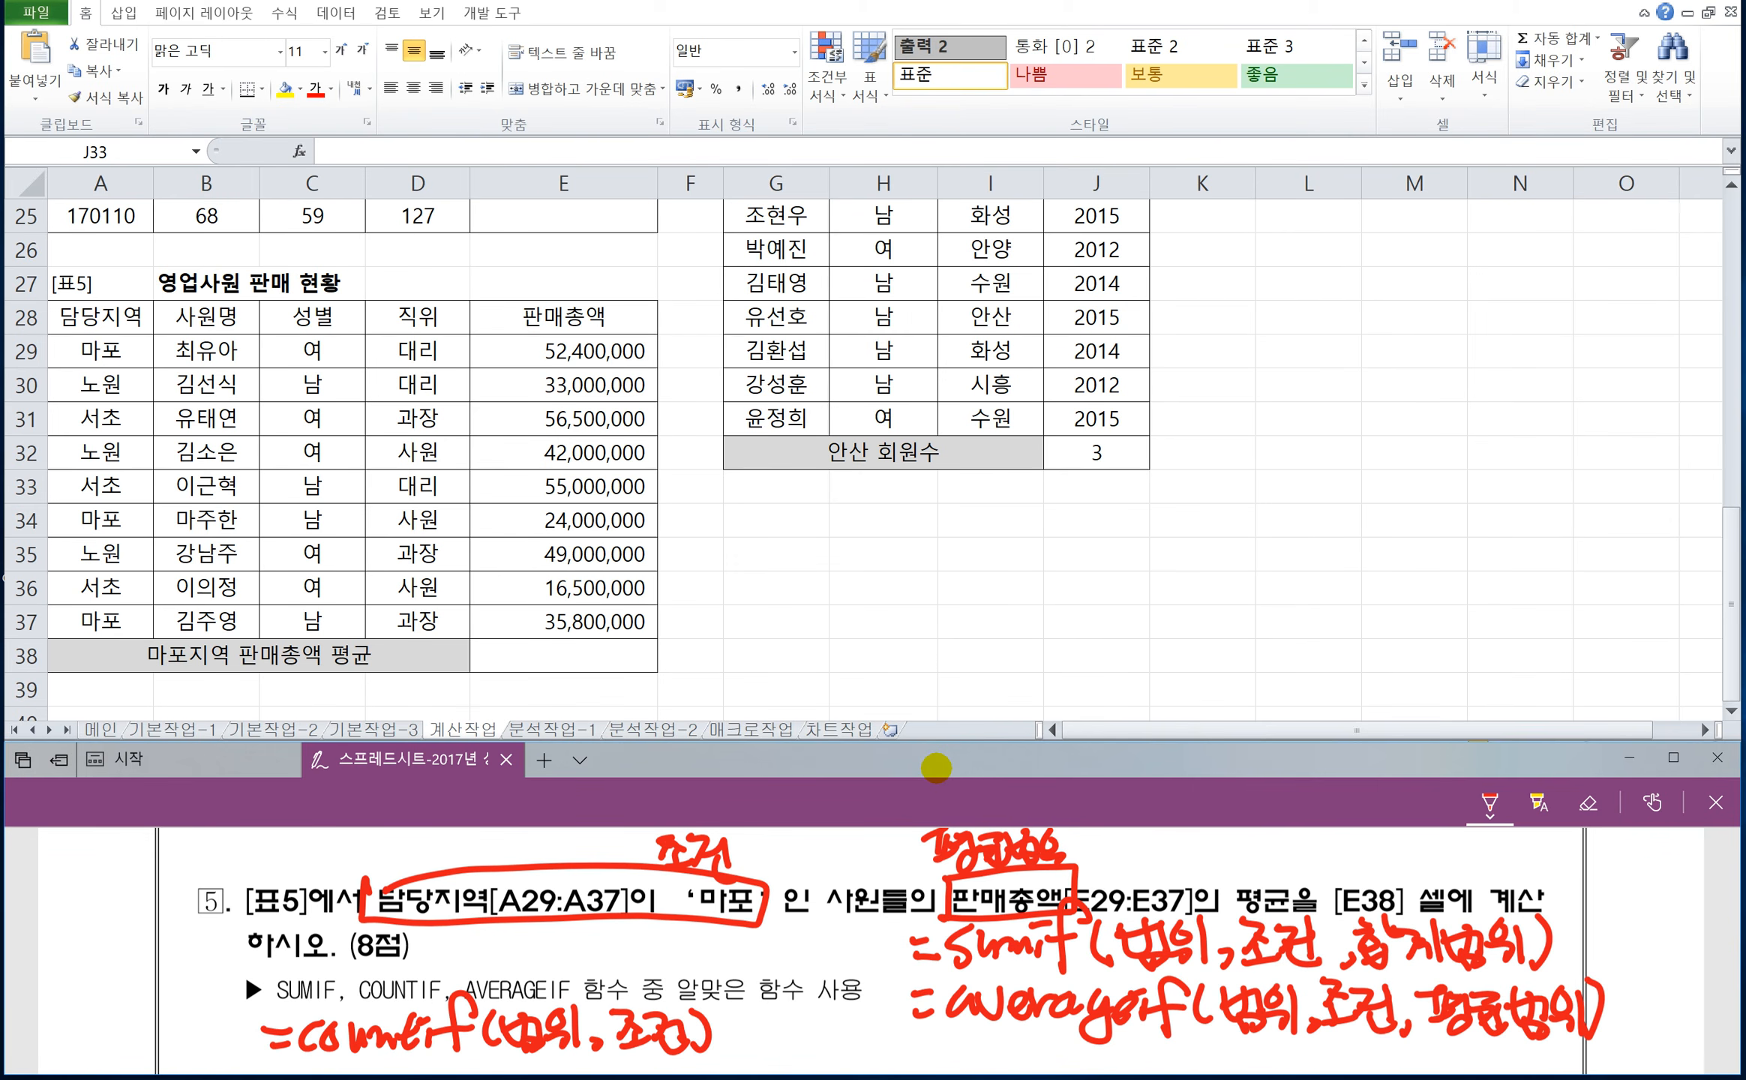
Replace the circled condition and its label with separate red boxes: 담당지역 labelled 범위 and '마포' labelled 조건.
{"action": "left_click_drag", "start_coordinate": [754, 881], "coordinate": [668, 847]}
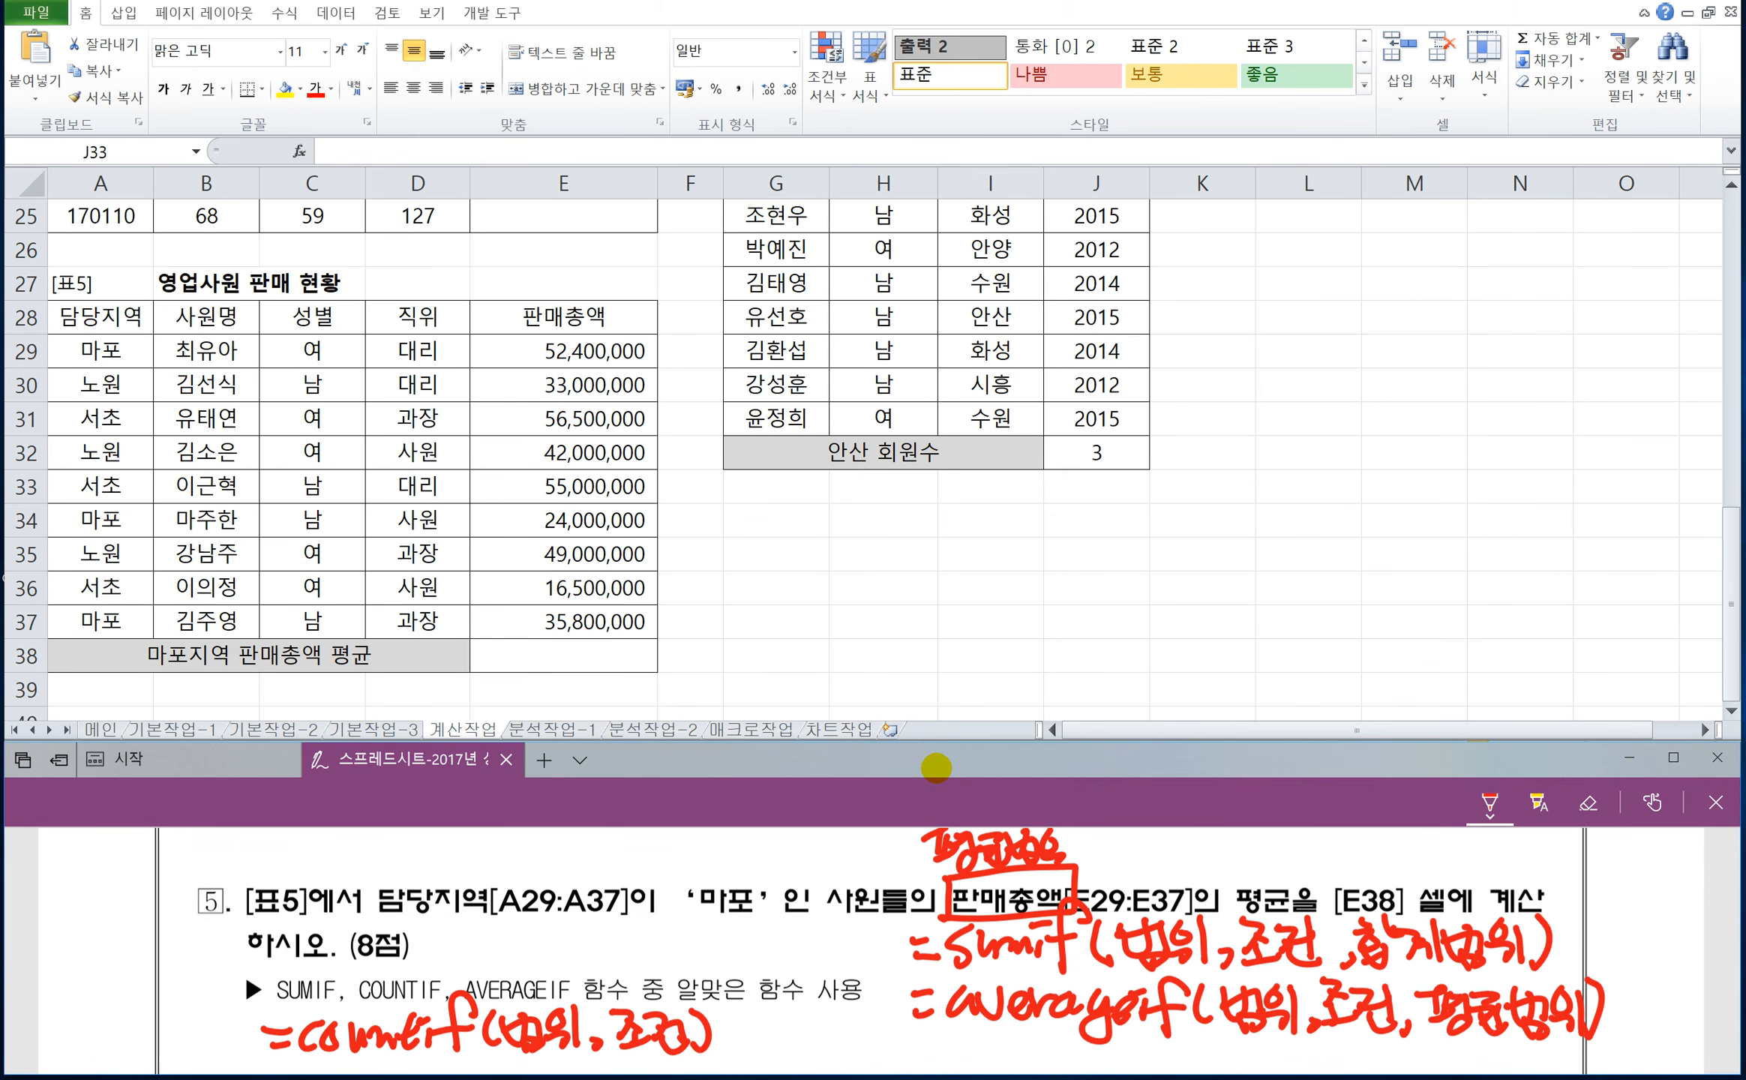
{"action": "mouse_move", "coordinate": [387, 870]}
{"action": "left_mouse_down"}
{"action": "mouse_move", "coordinate": [381, 928]}
{"action": "mouse_move", "coordinate": [495, 863]}
{"action": "mouse_move", "coordinate": [367, 873]}
{"action": "left_mouse_up"}
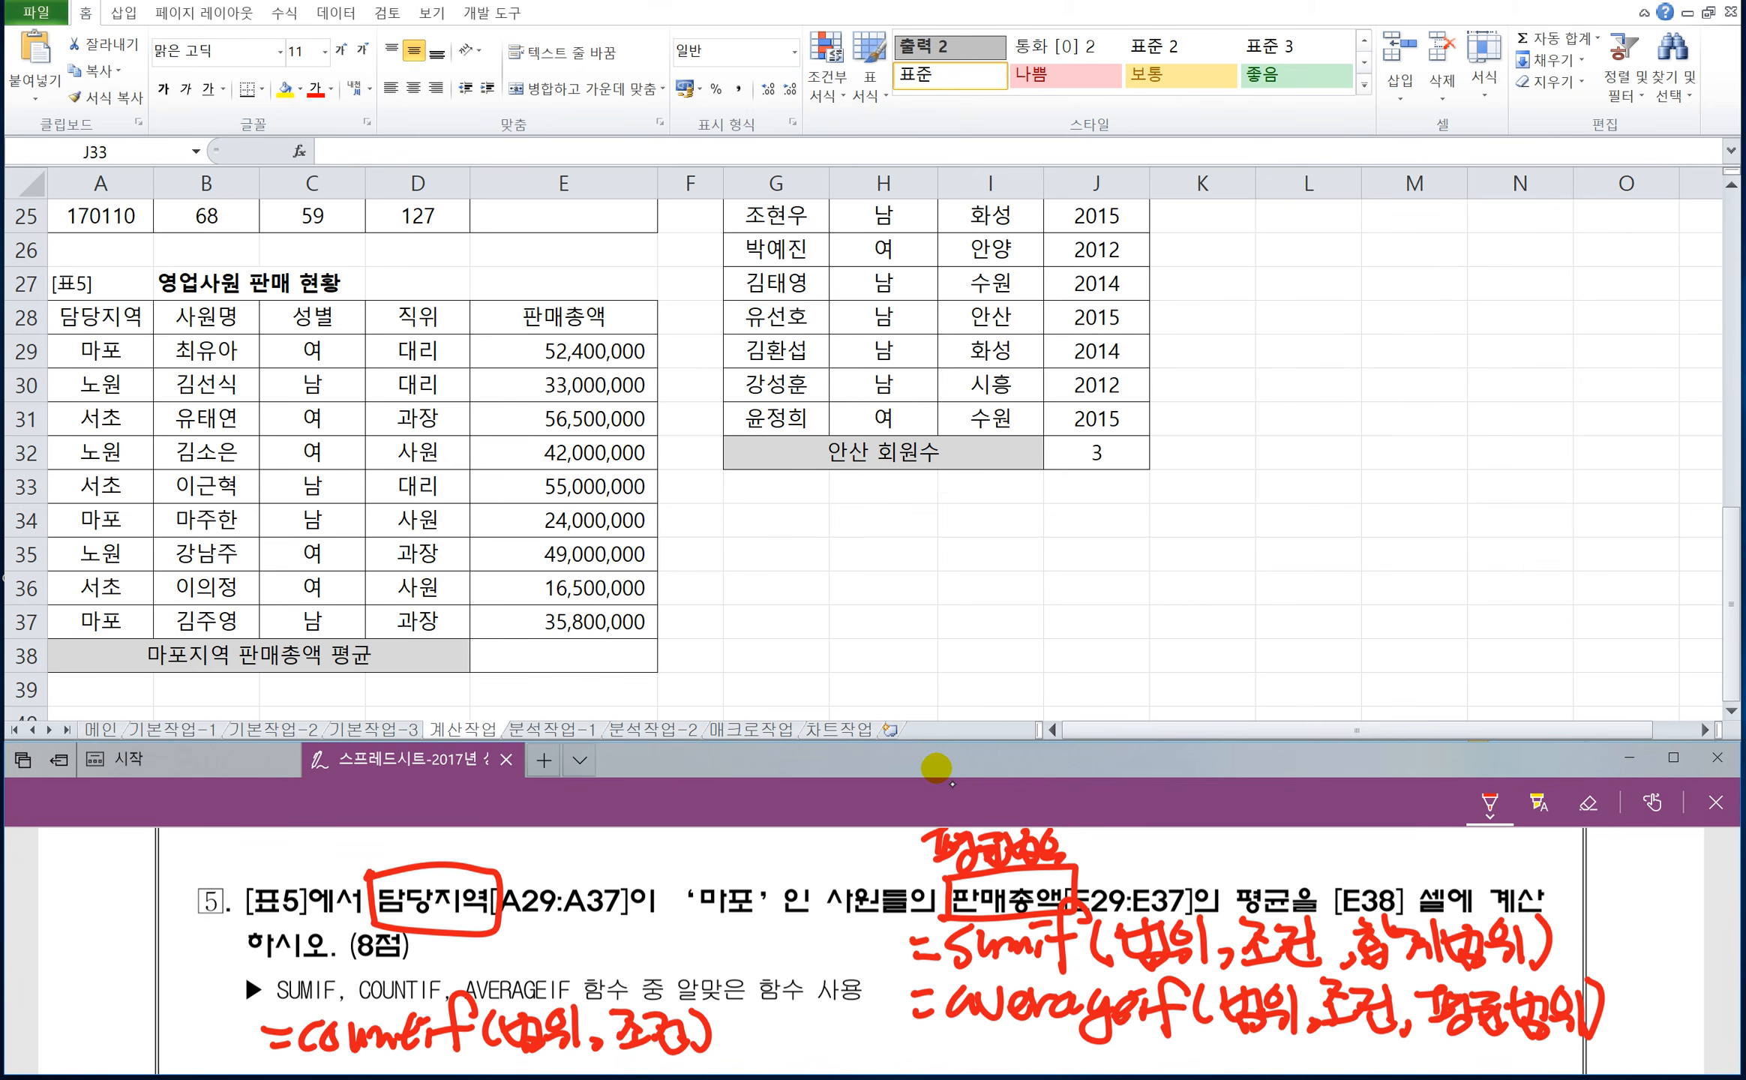
{"action": "mouse_move", "coordinate": [506, 831]}
{"action": "left_mouse_down"}
{"action": "mouse_move", "coordinate": [528, 866]}
{"action": "mouse_move", "coordinate": [562, 832]}
{"action": "mouse_move", "coordinate": [570, 870]}
{"action": "left_mouse_up"}
{"action": "mouse_move", "coordinate": [679, 861]}
{"action": "left_mouse_down"}
{"action": "mouse_move", "coordinate": [756, 881]}
{"action": "mouse_move", "coordinate": [653, 877]}
{"action": "left_mouse_up"}
{"action": "left_click_drag", "start_coordinate": [579, 831], "coordinate": [578, 892]}
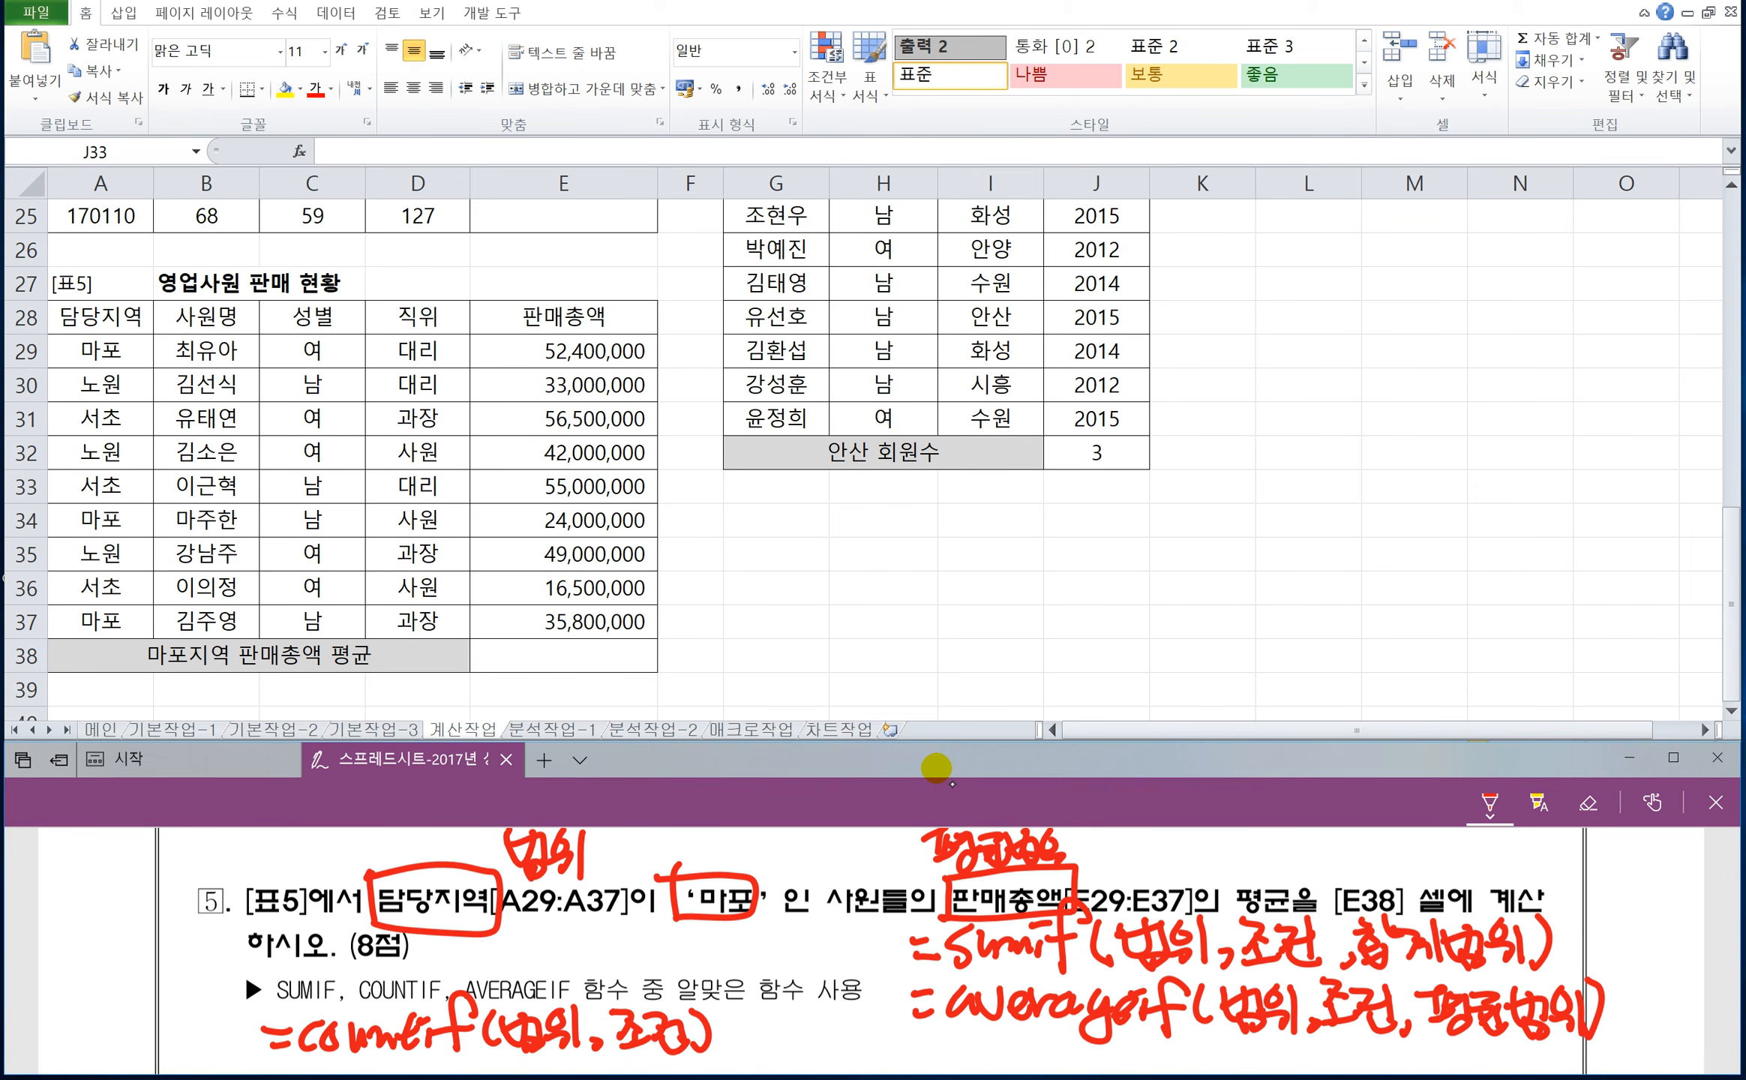
{"action": "left_click_drag", "start_coordinate": [666, 832], "coordinate": [748, 885]}
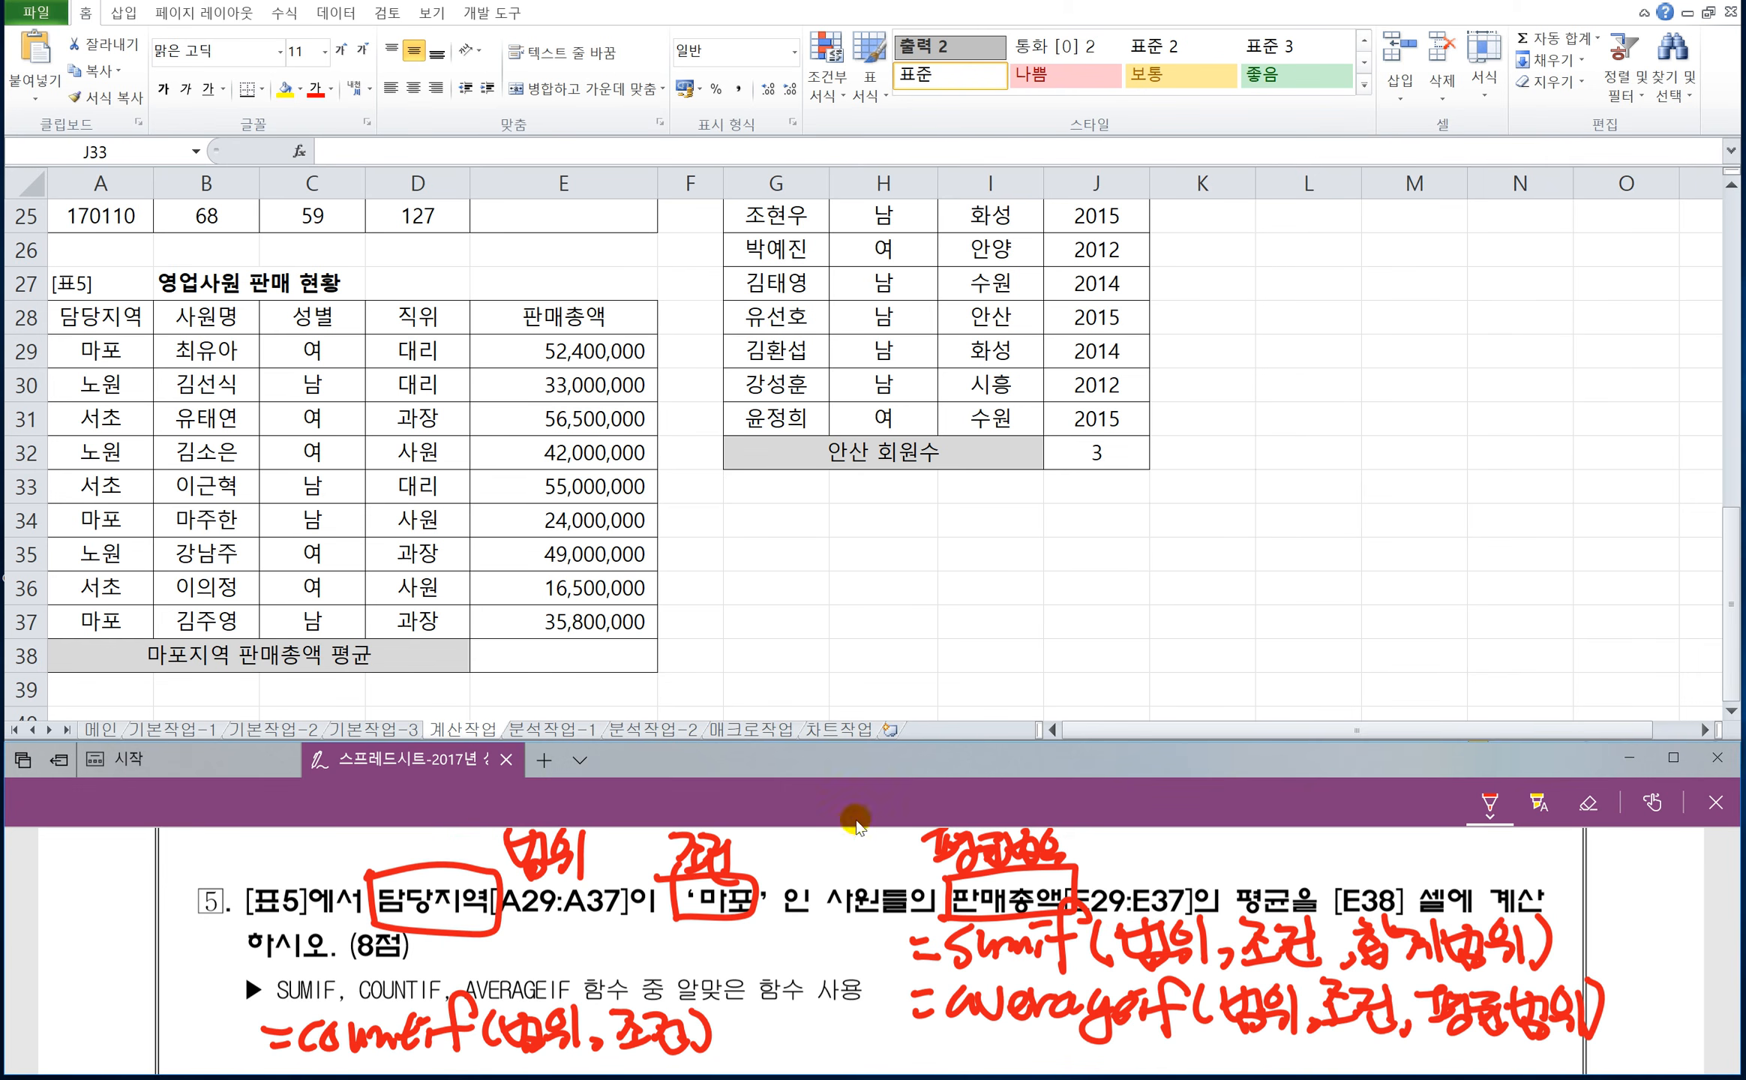
Start an AVERAGEIF formula in E38 with A29:A37 as the range.
{"action": "left_click", "coordinate": [543, 653]}
{"action": "left_click", "coordinate": [543, 652]}
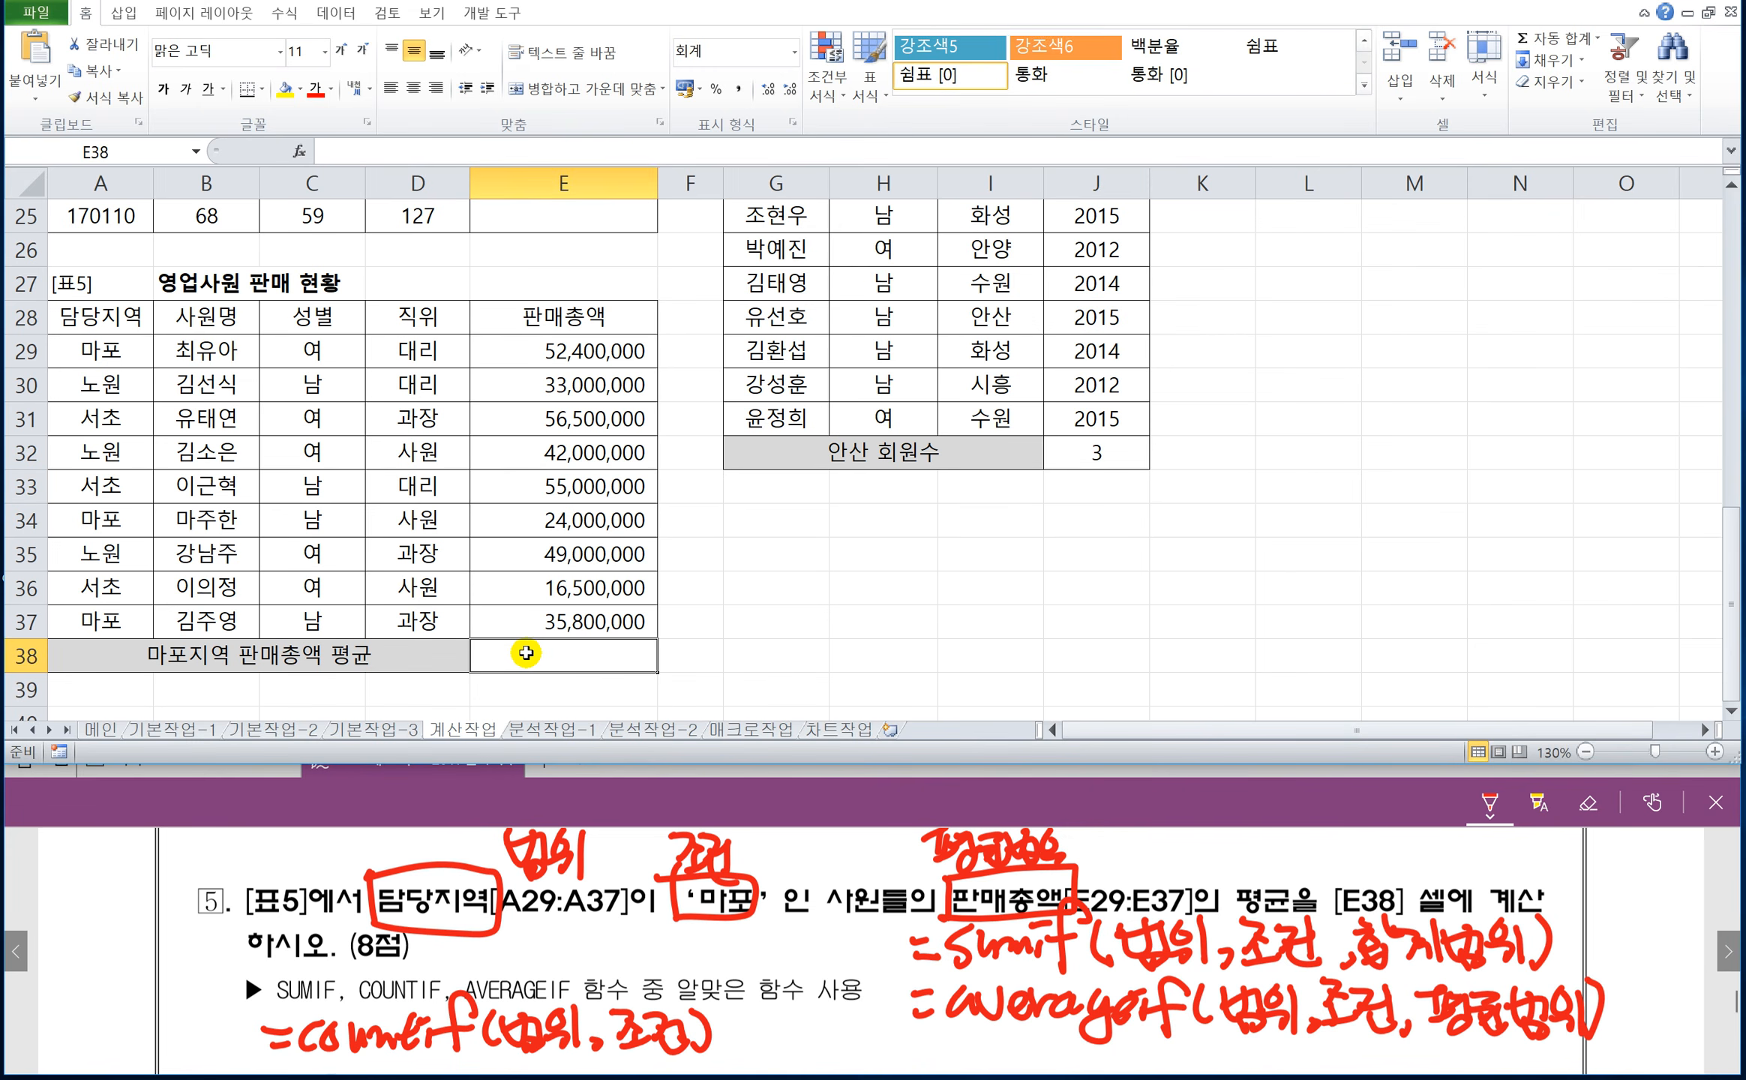
{"action": "type", "text": "=a"}
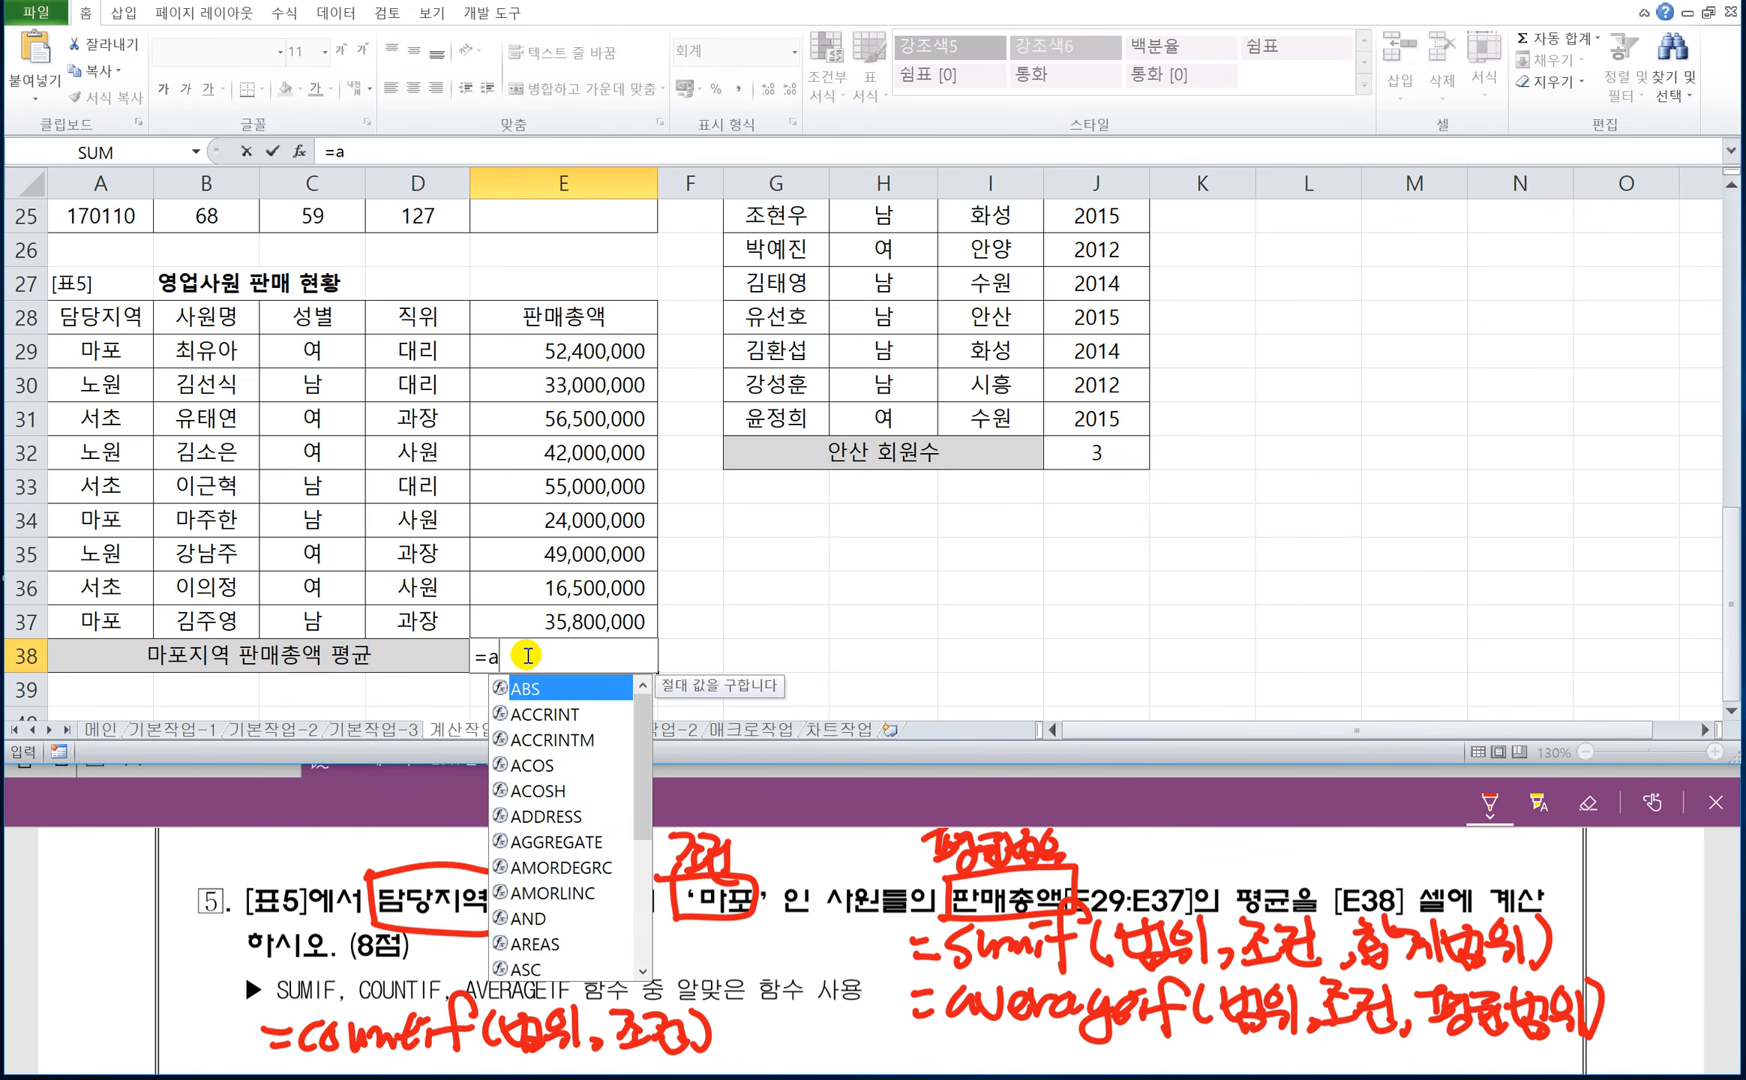
{"action": "type", "text": "verageif("}
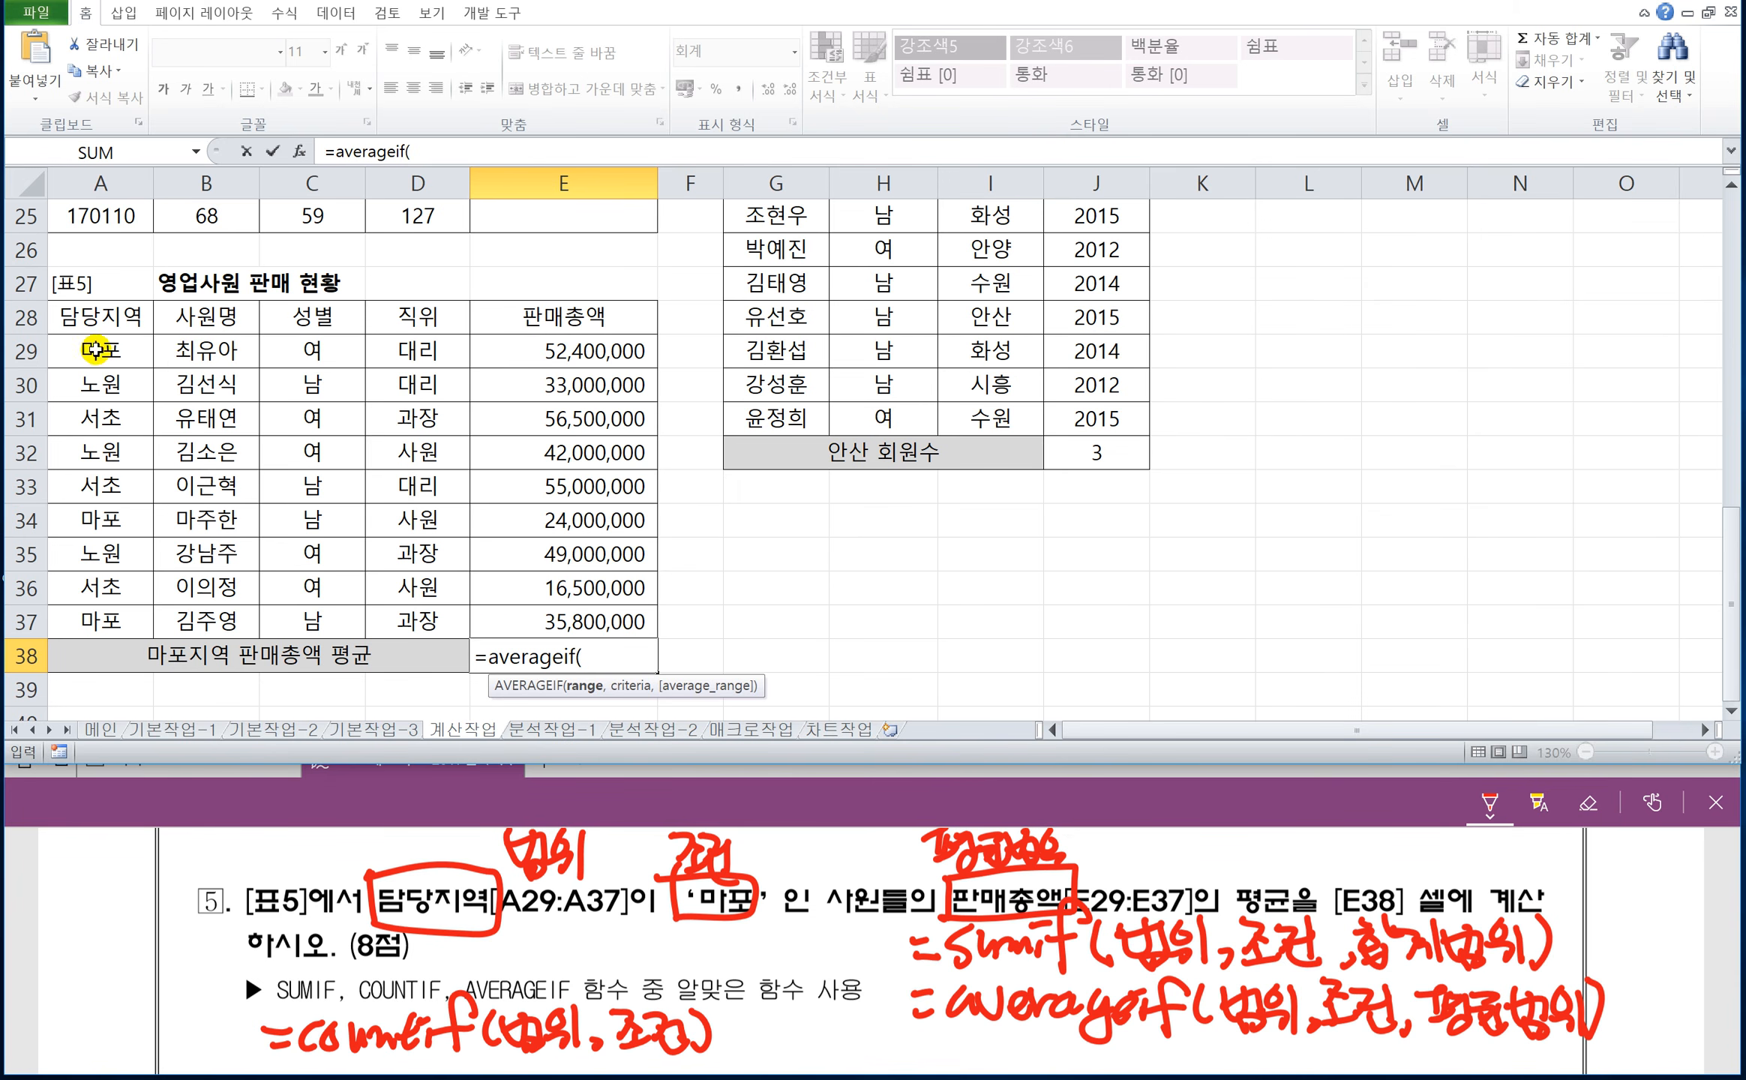
{"action": "left_click_drag", "start_coordinate": [98, 350], "coordinate": [119, 615]}
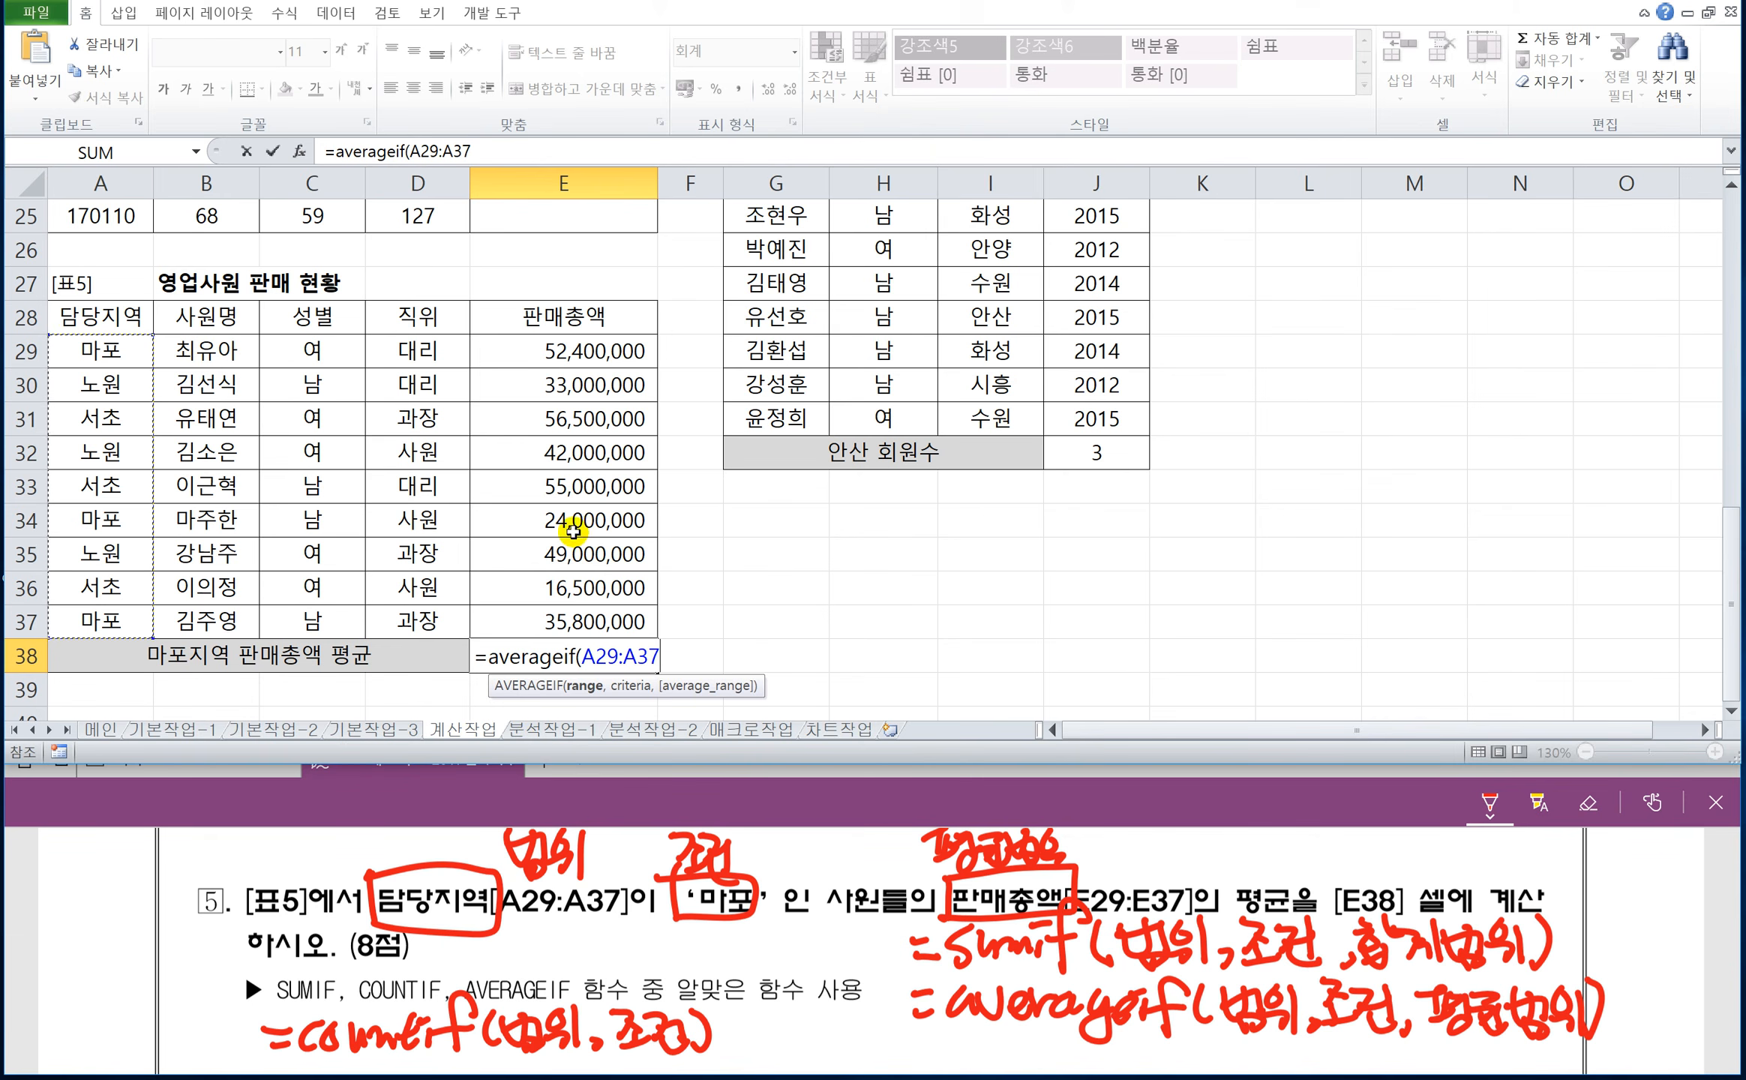
{"action": "type", "text": ","}
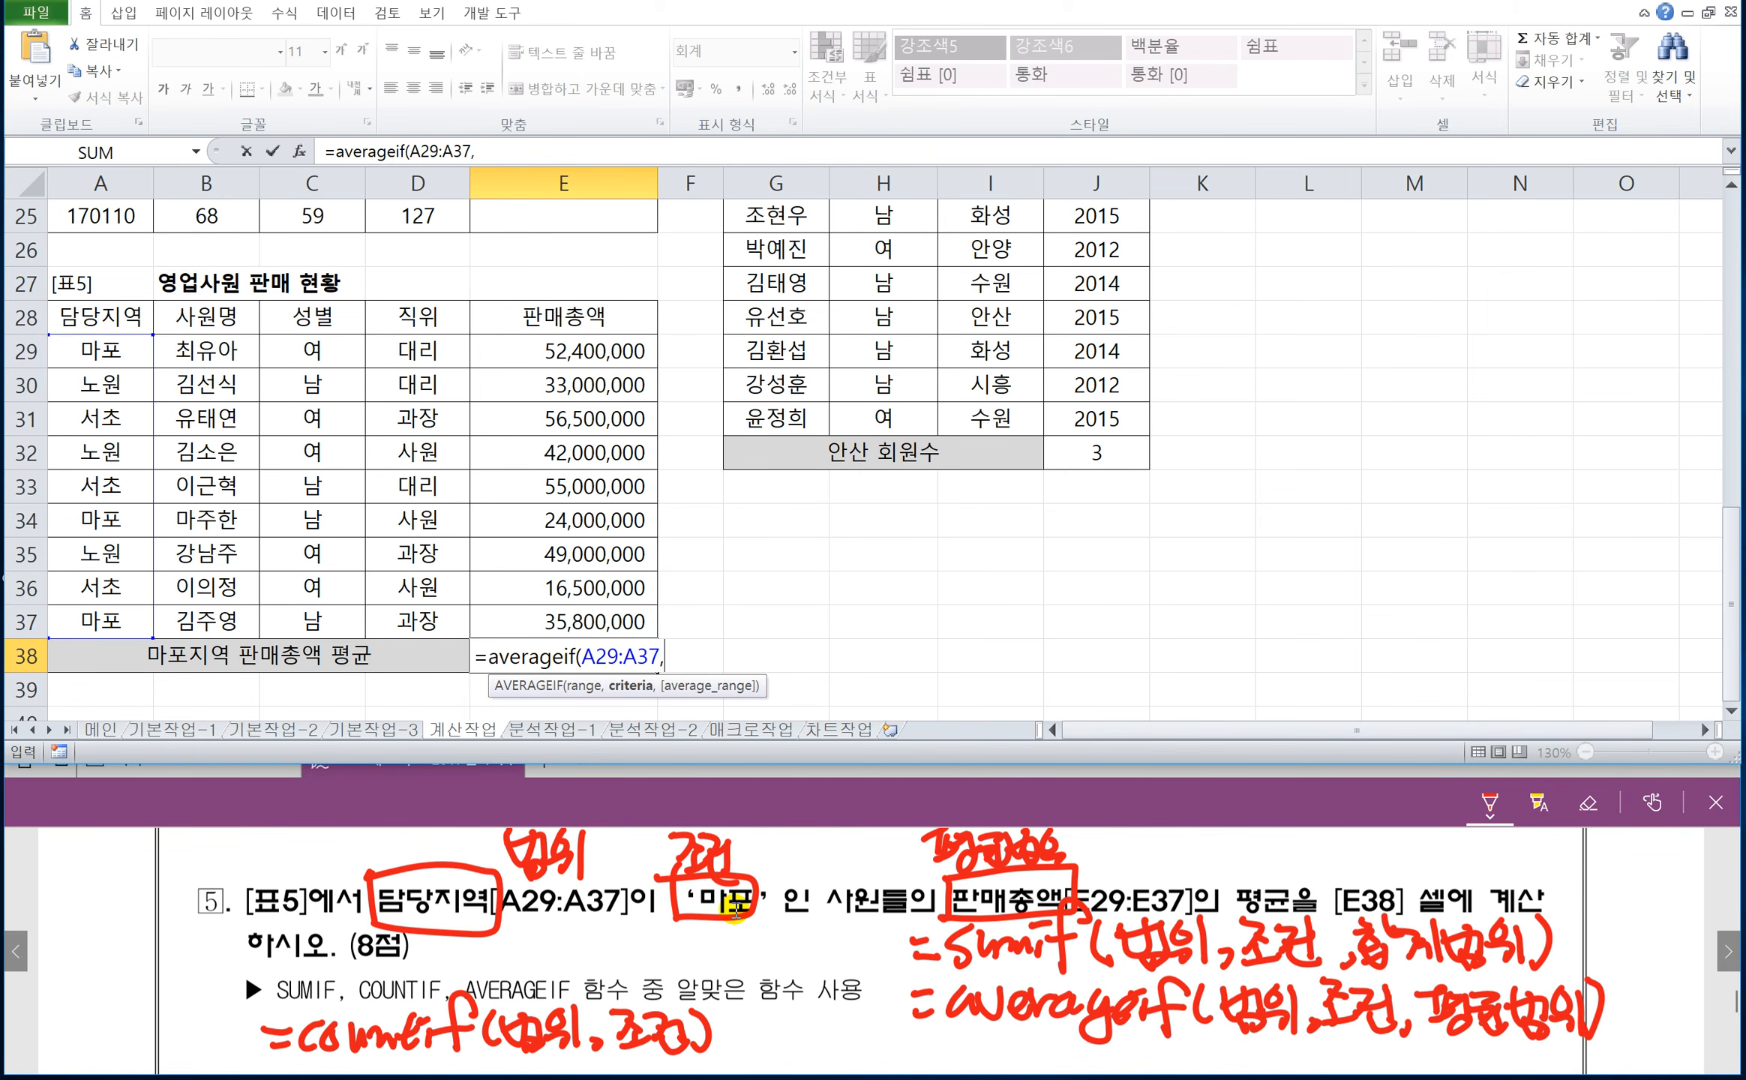
{"action": "type", "text": "\"a"}
Complete E38's AVERAGEIF formula with "마포" as the criteria and E29:E37 as the average range.
{"action": "key", "text": "BackSpace"}
{"action": "key", "text": "Hangul"}
{"action": "type", "text": "마포\","}
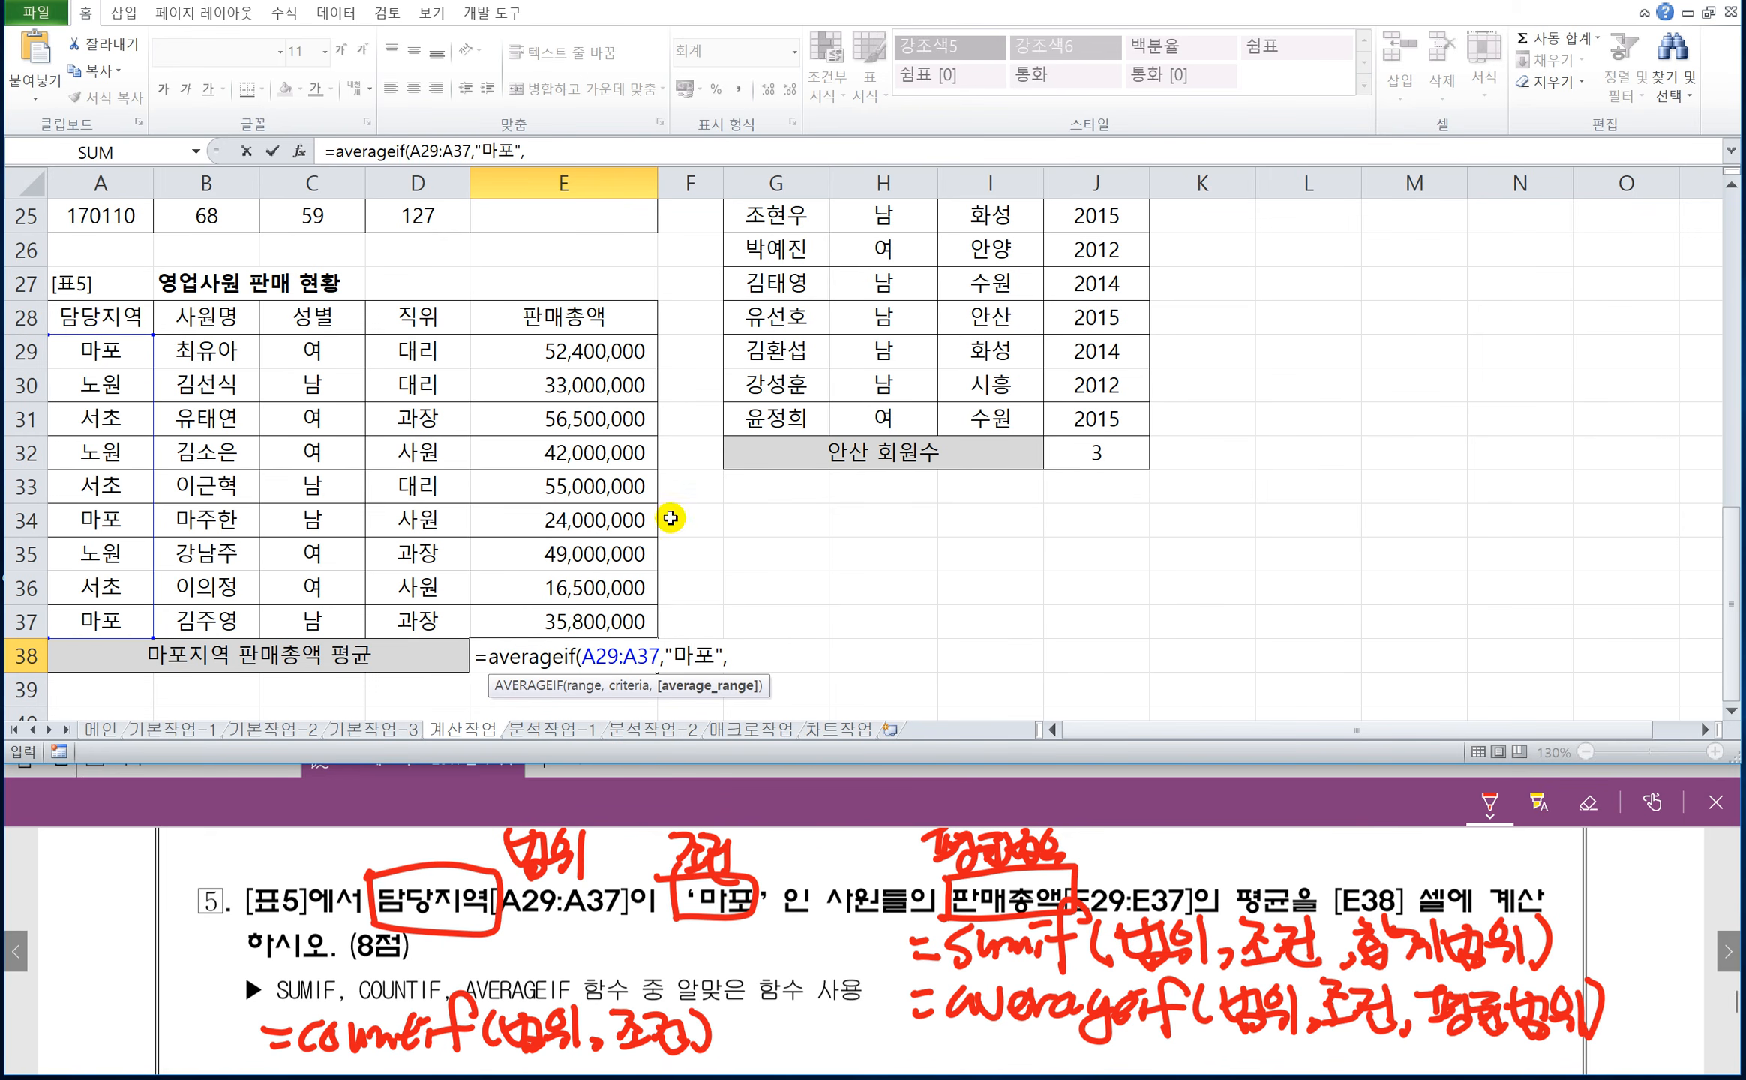
{"action": "left_click_drag", "start_coordinate": [587, 351], "coordinate": [630, 621]}
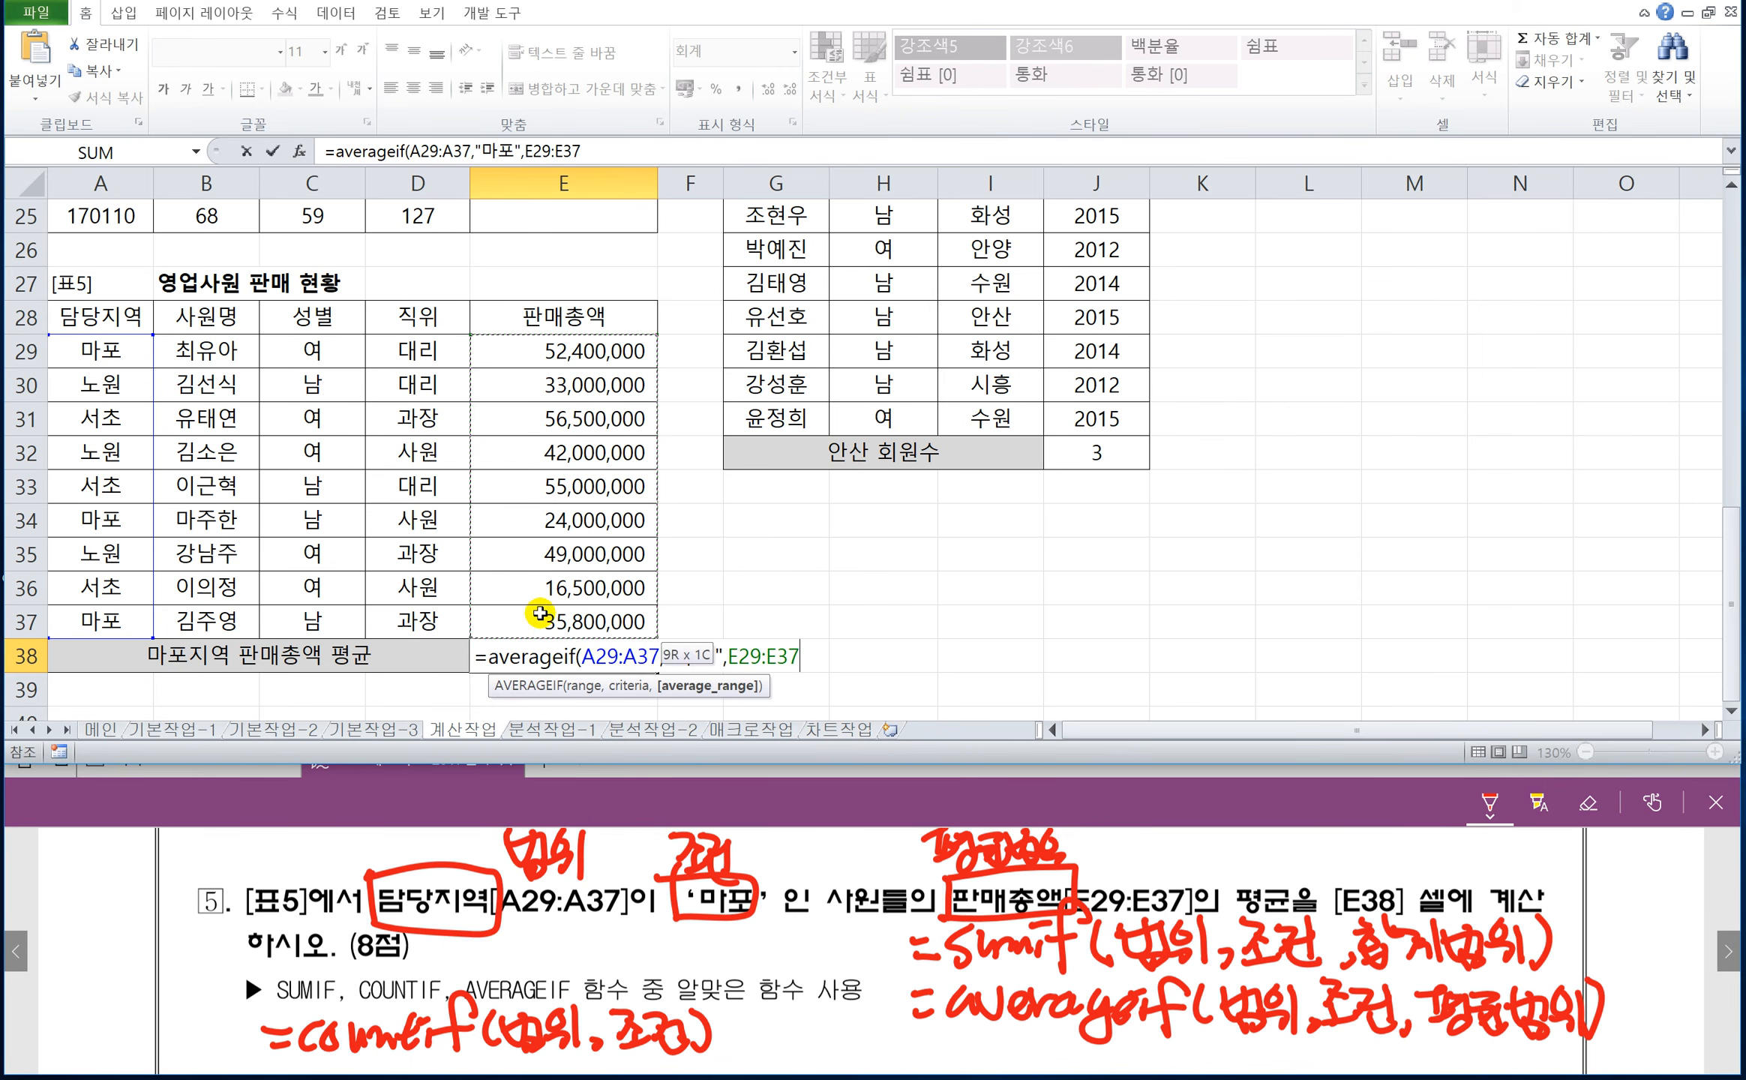
{"action": "type", "text": ")"}
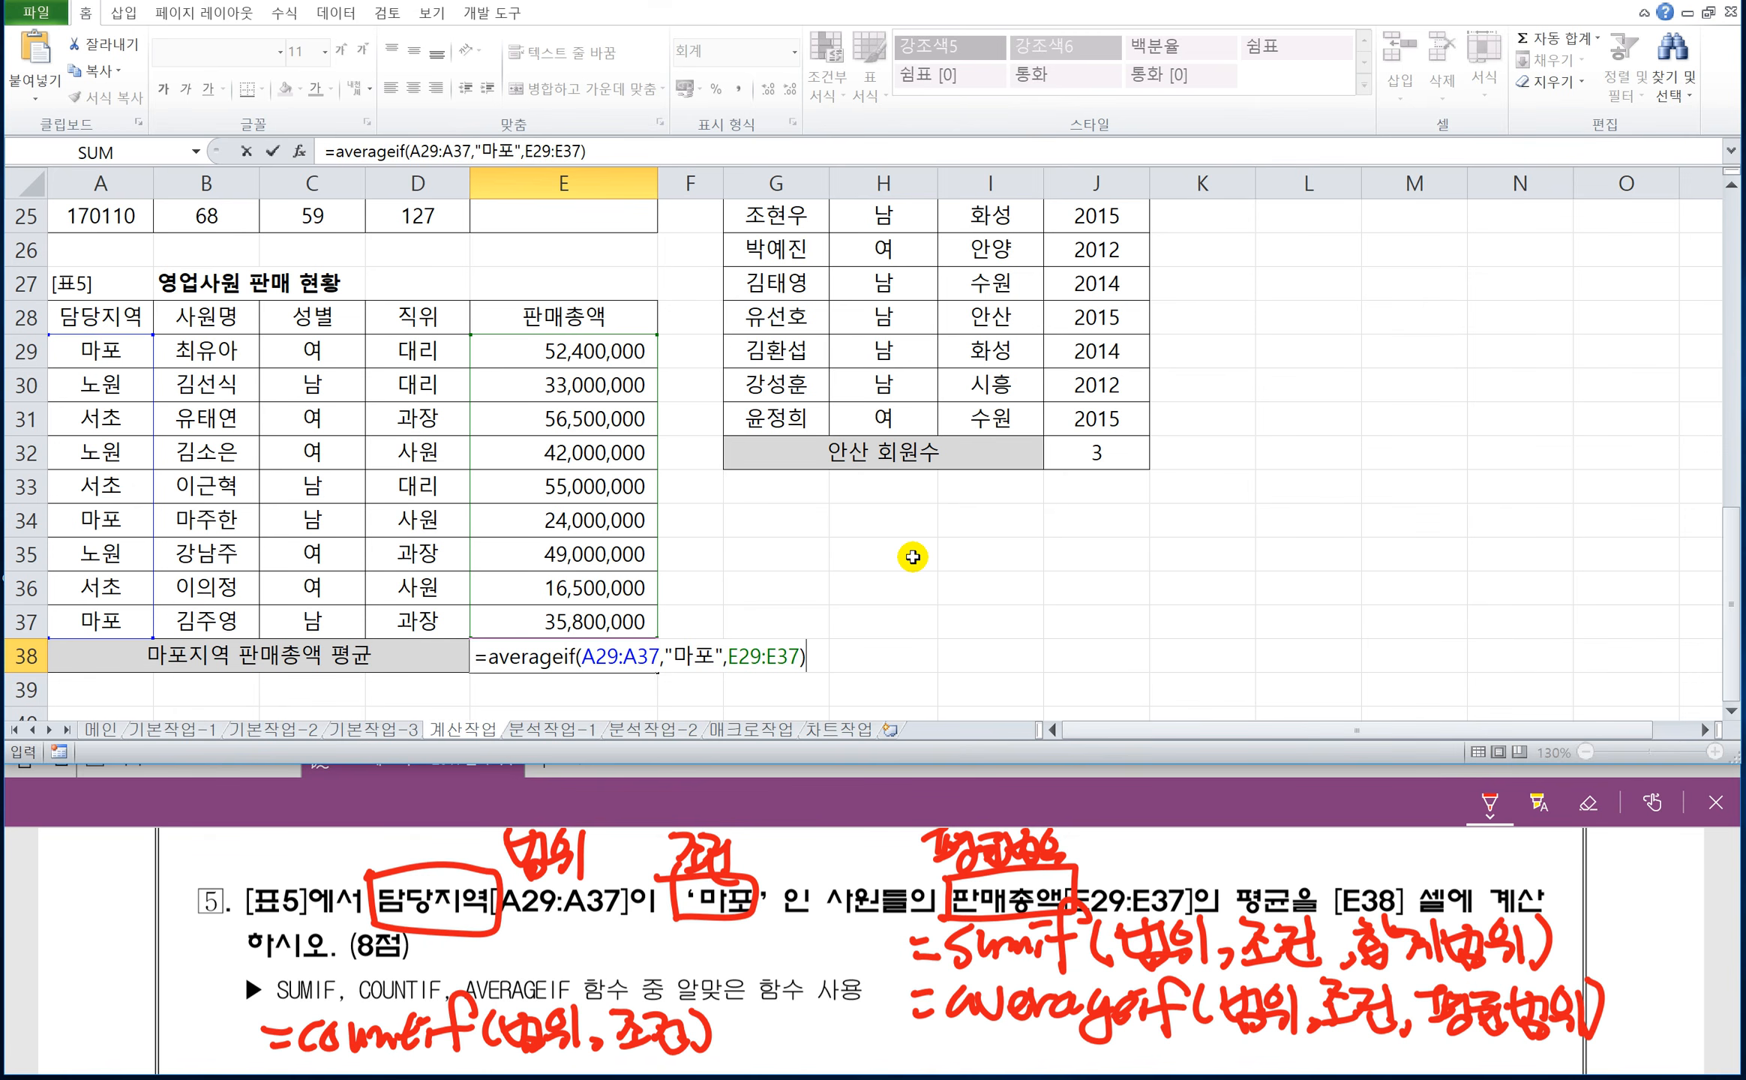
{"action": "key", "text": "Return"}
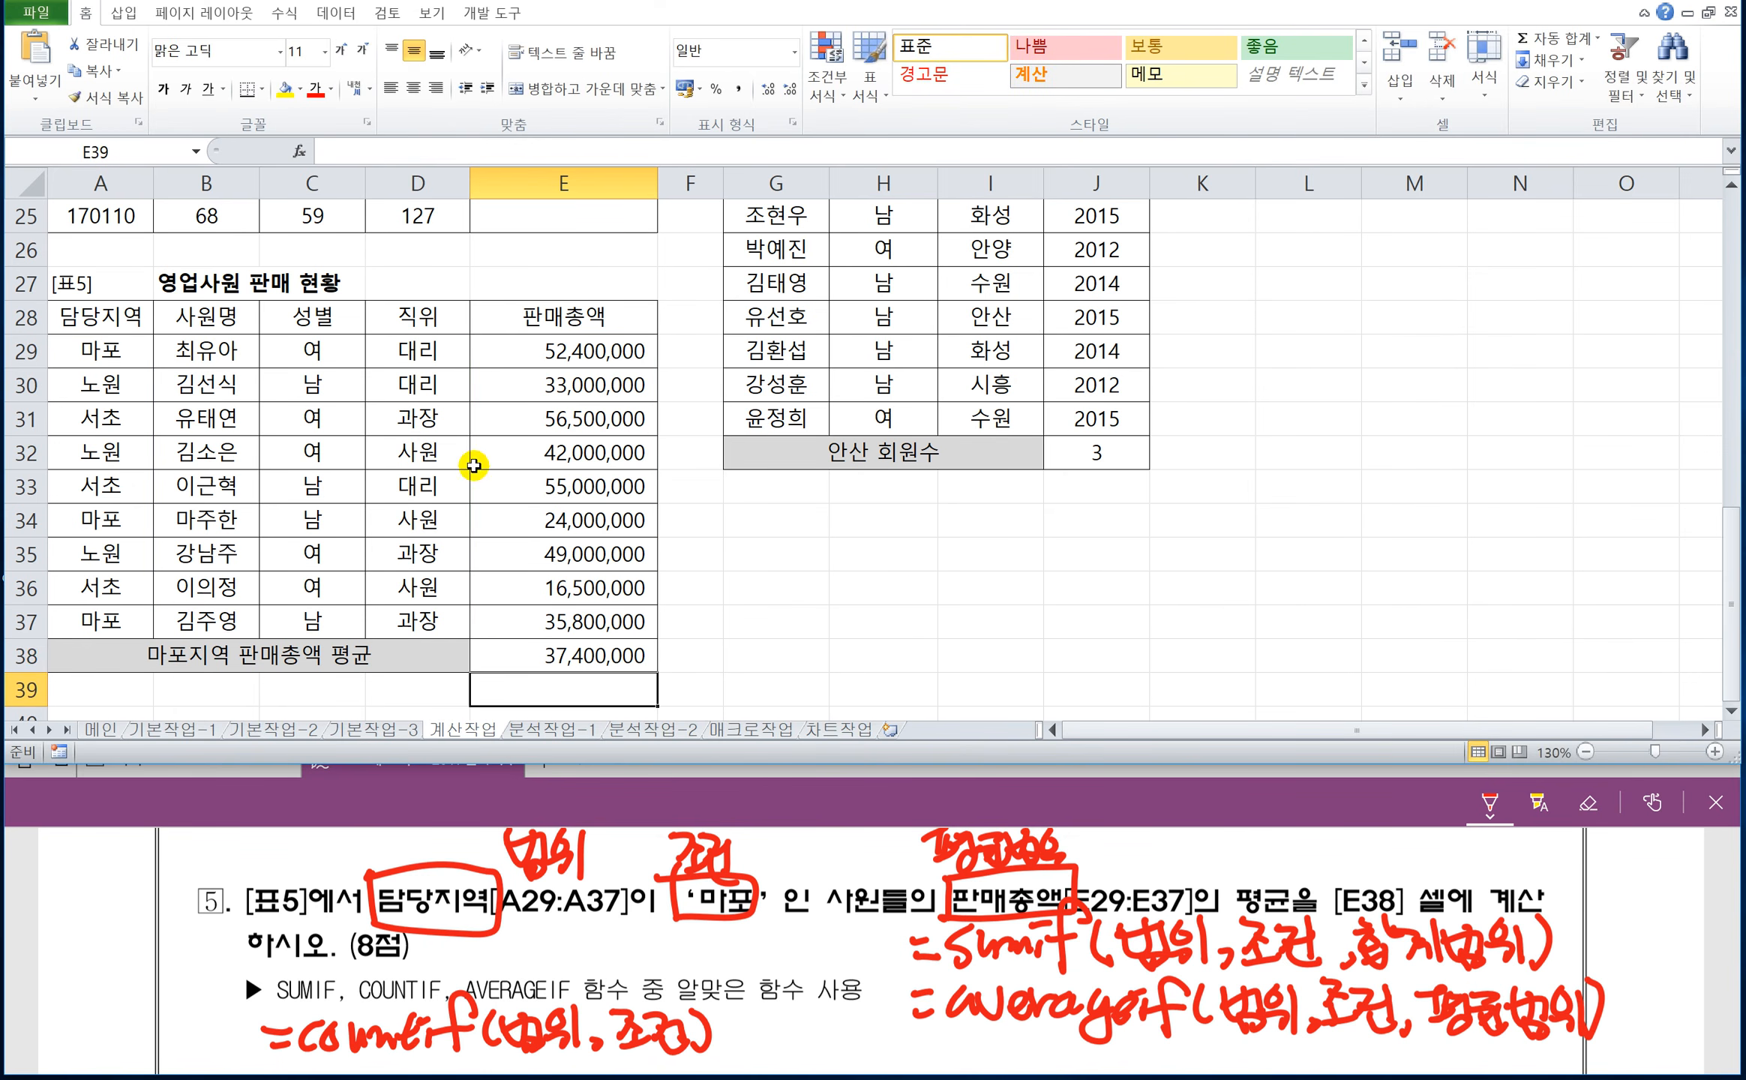